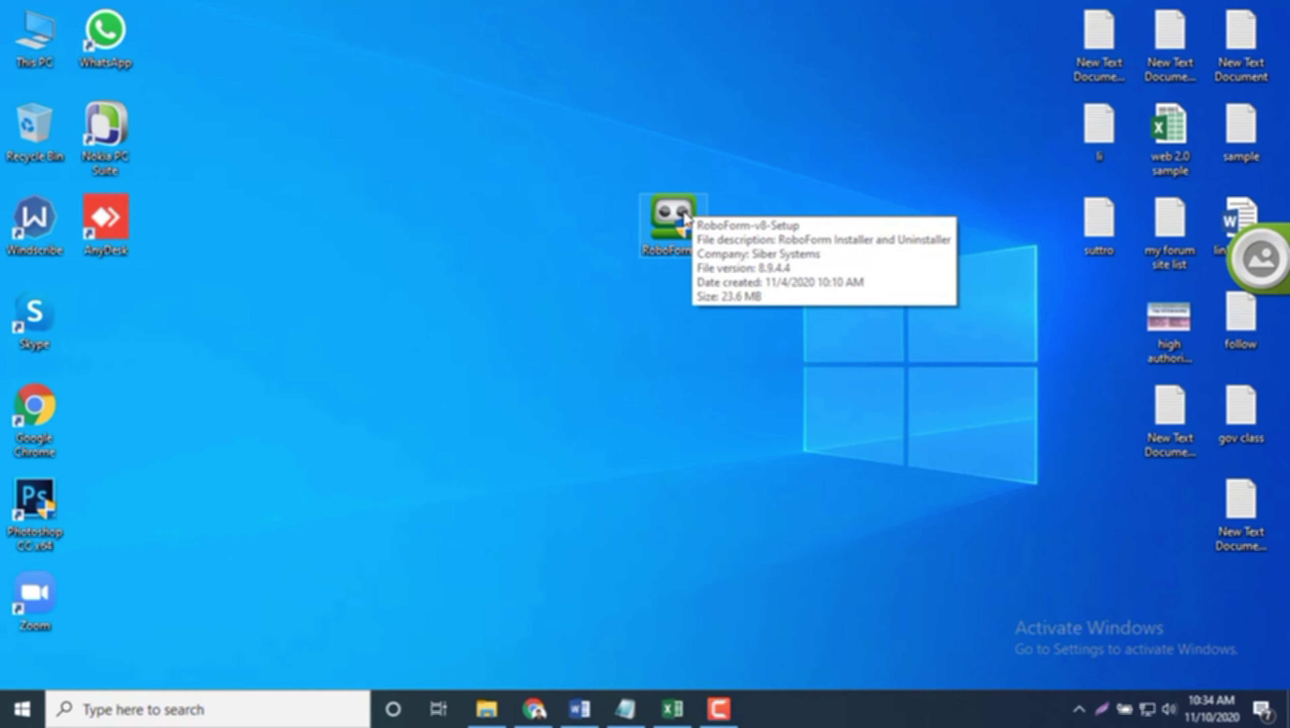
# Step: Run the RoboForm-v8-Setup file from the desktop to start the installer
pyautogui.click(674, 225)
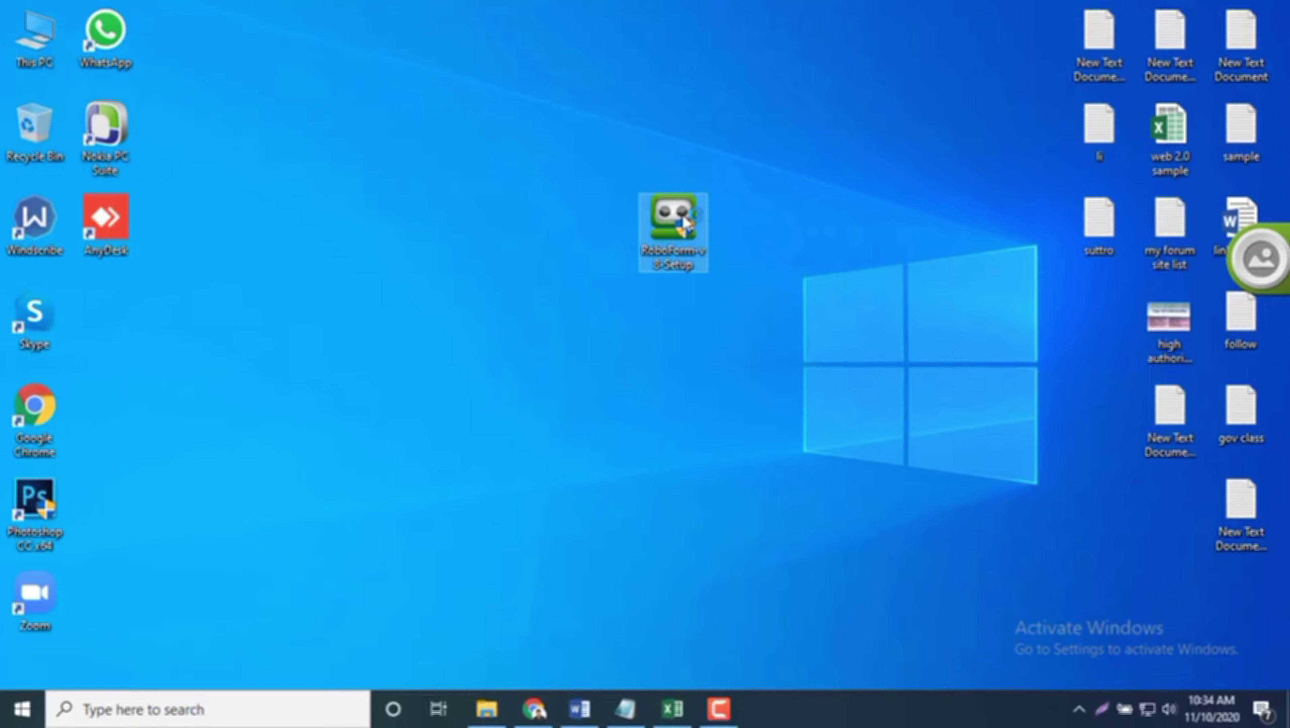
pyautogui.doubleClick(684, 219)
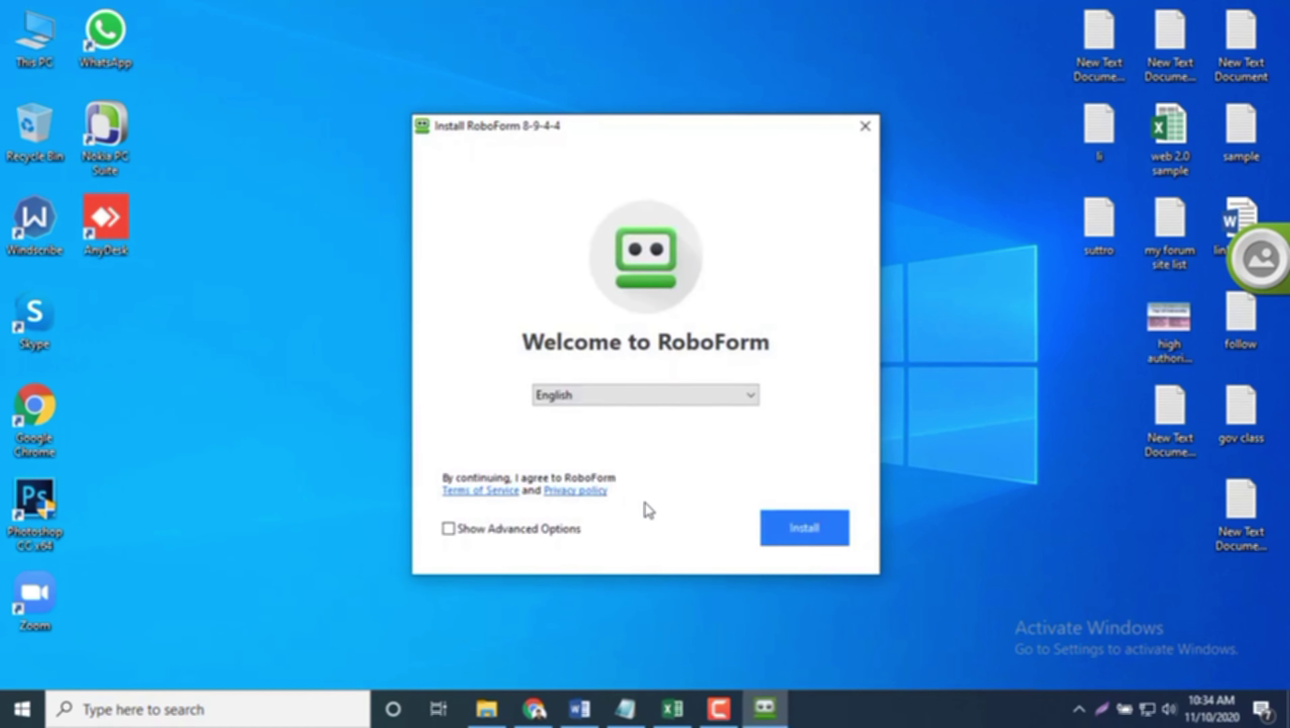
# Step: Install RoboForm and let the installer close the running applications
pyautogui.click(822, 540)
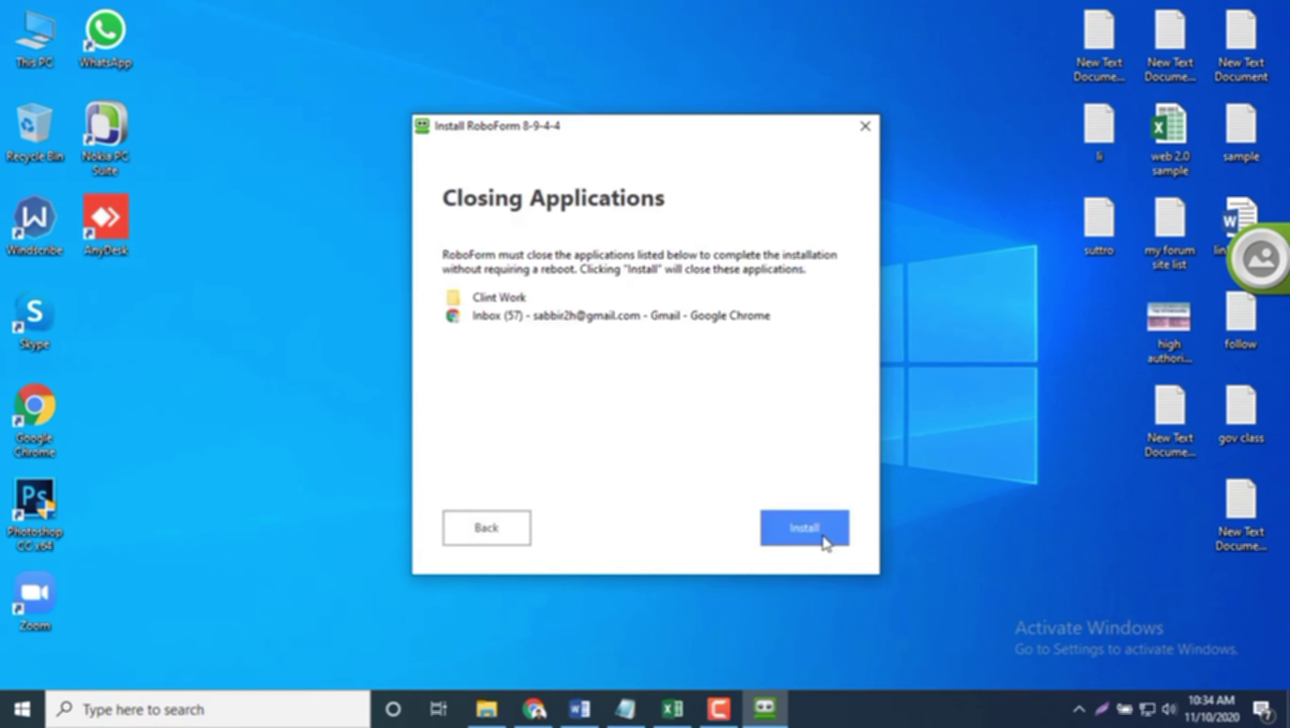
pyautogui.click(824, 537)
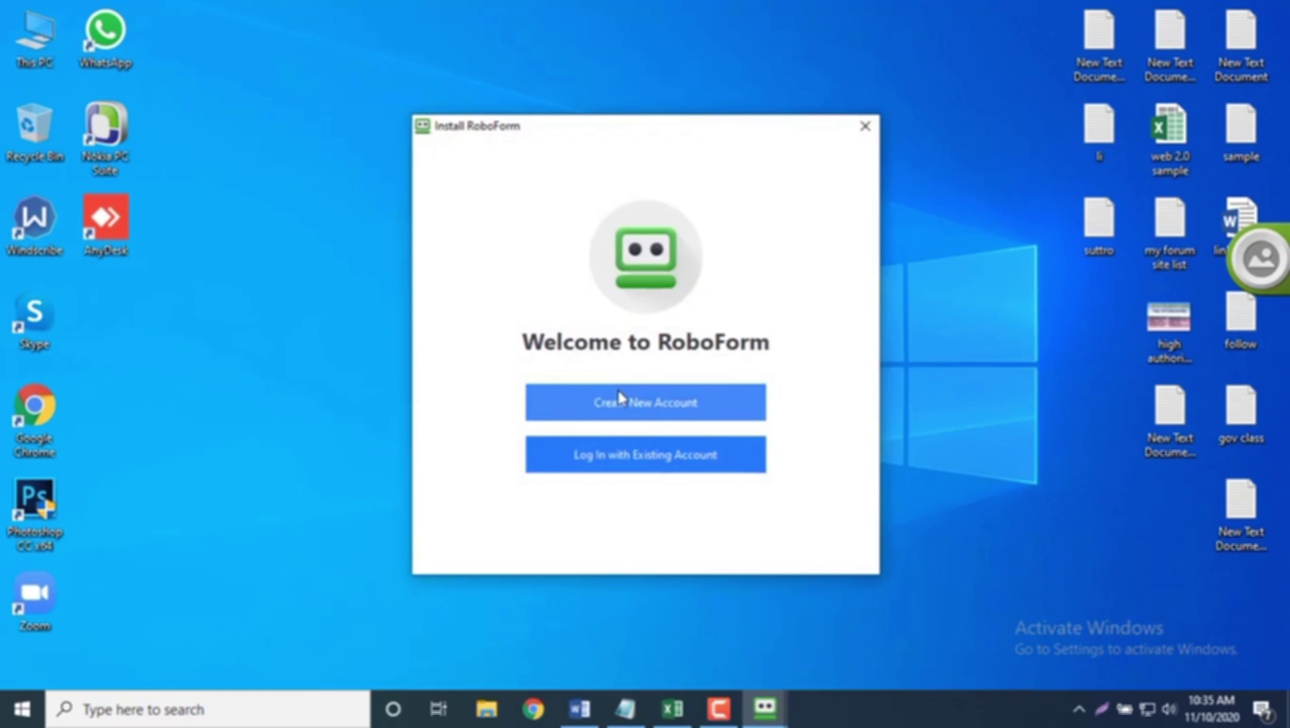
# Step: Log in to the existing RoboForm account with the account e-mail and master password
pyautogui.click(619, 400)
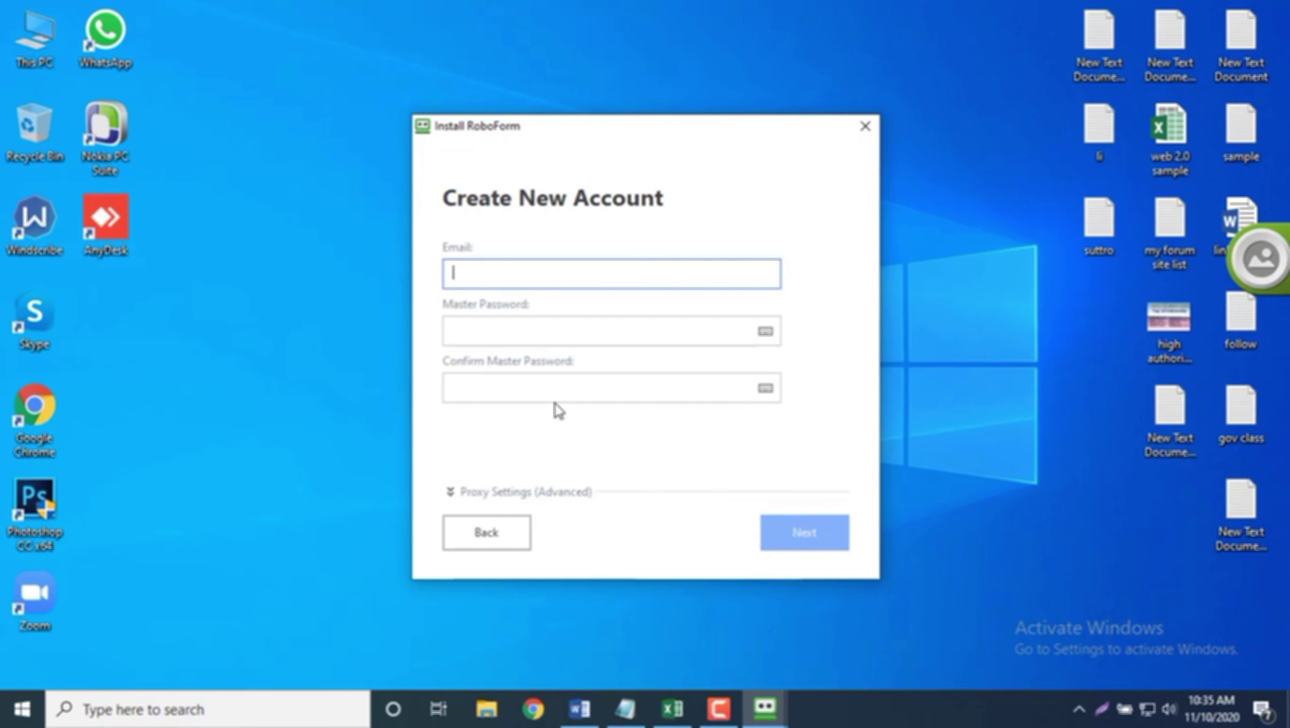
pyautogui.click(502, 548)
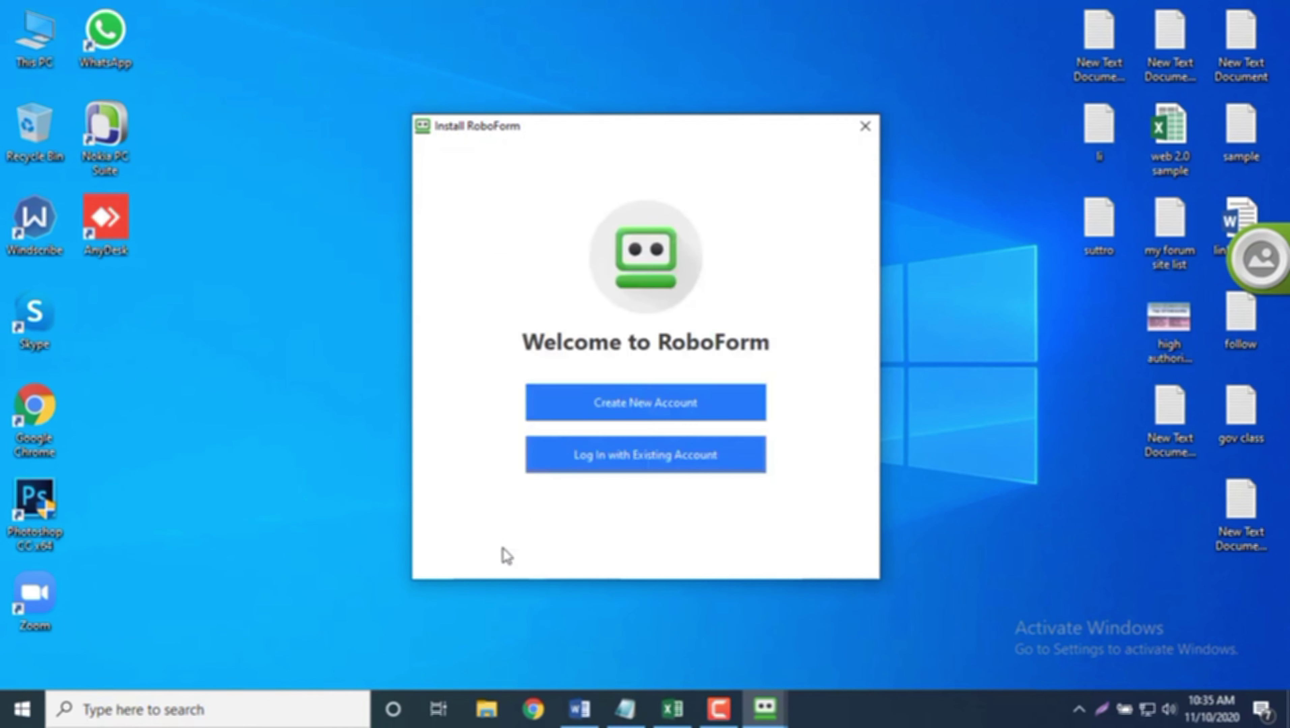
pyautogui.click(665, 460)
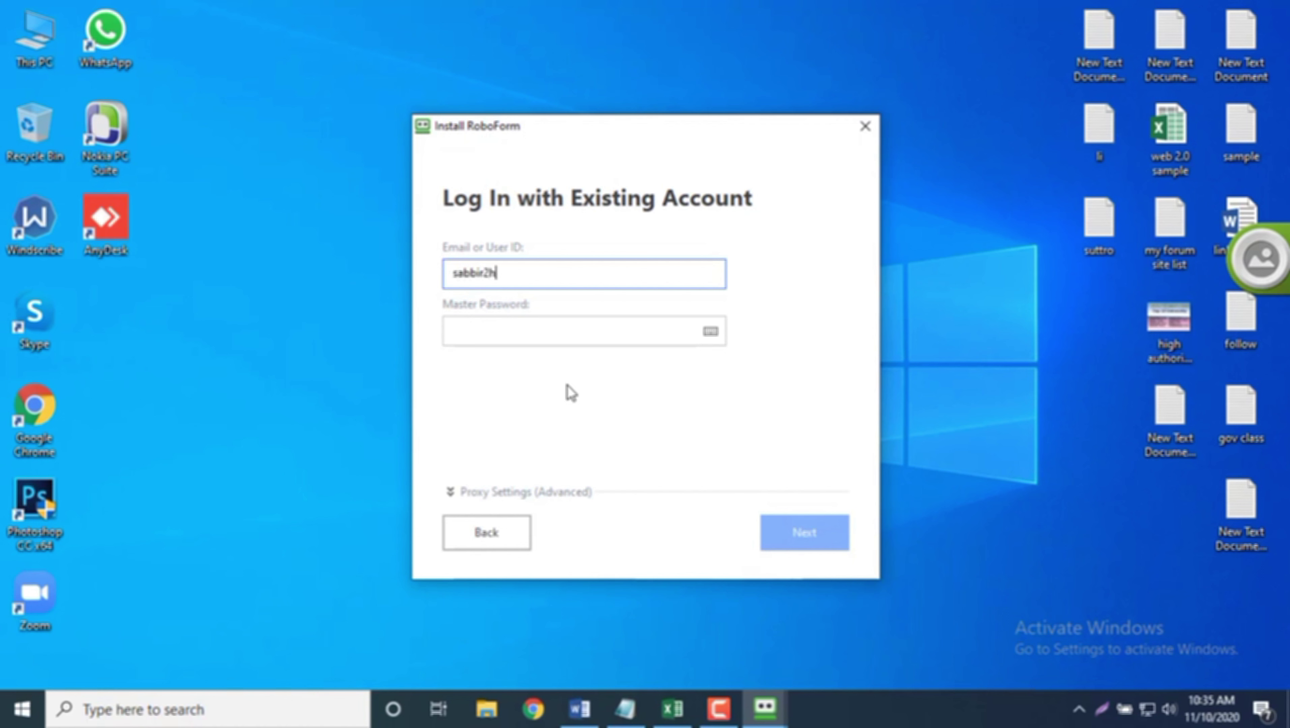
pyautogui.click(555, 329)
pyautogui.write('•')
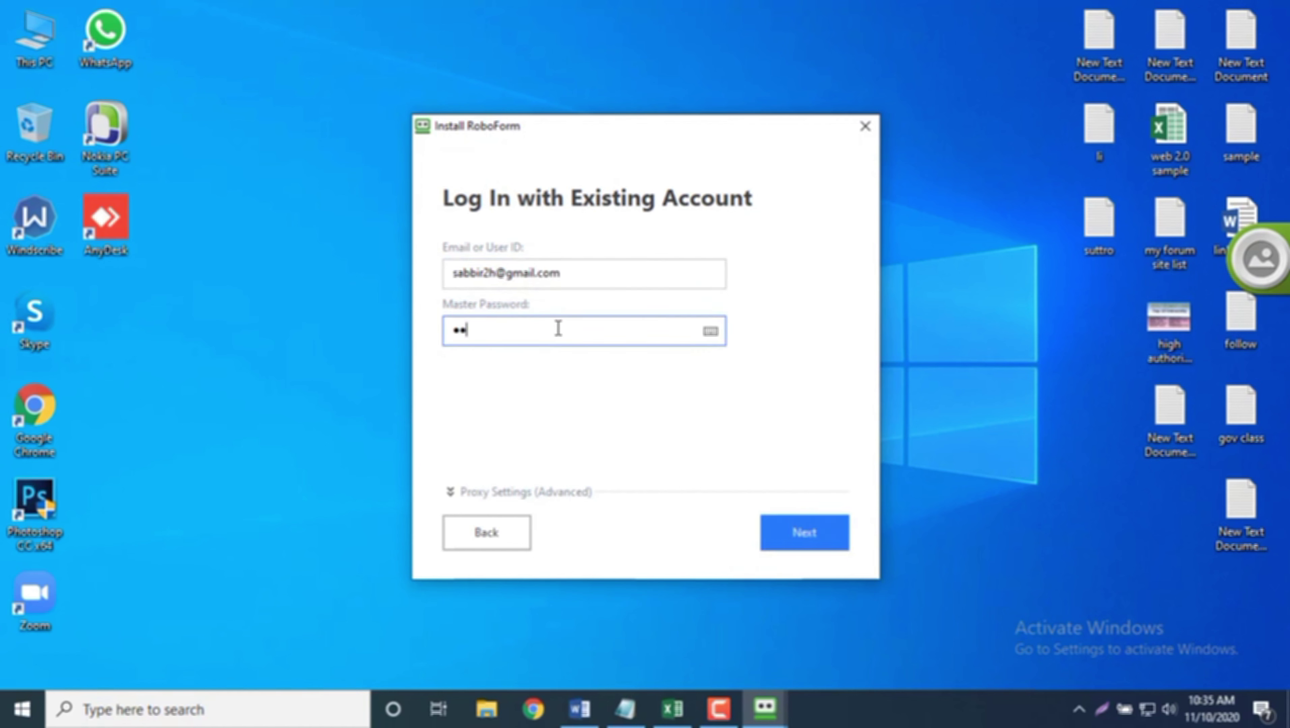
pyautogui.write('••••••••')
pyautogui.click(819, 523)
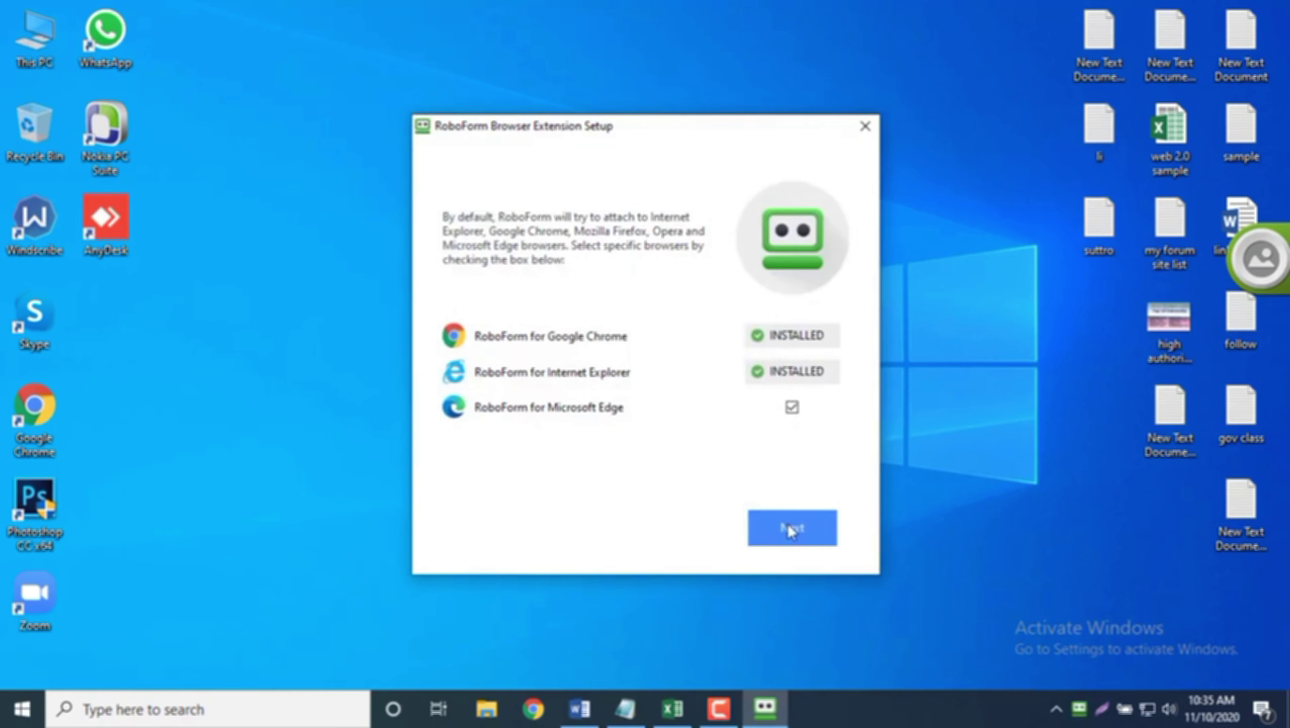
# Step: Finish the browser extension setup, close the Edge add-on page and dismiss the trial-expired notice
pyautogui.click(787, 524)
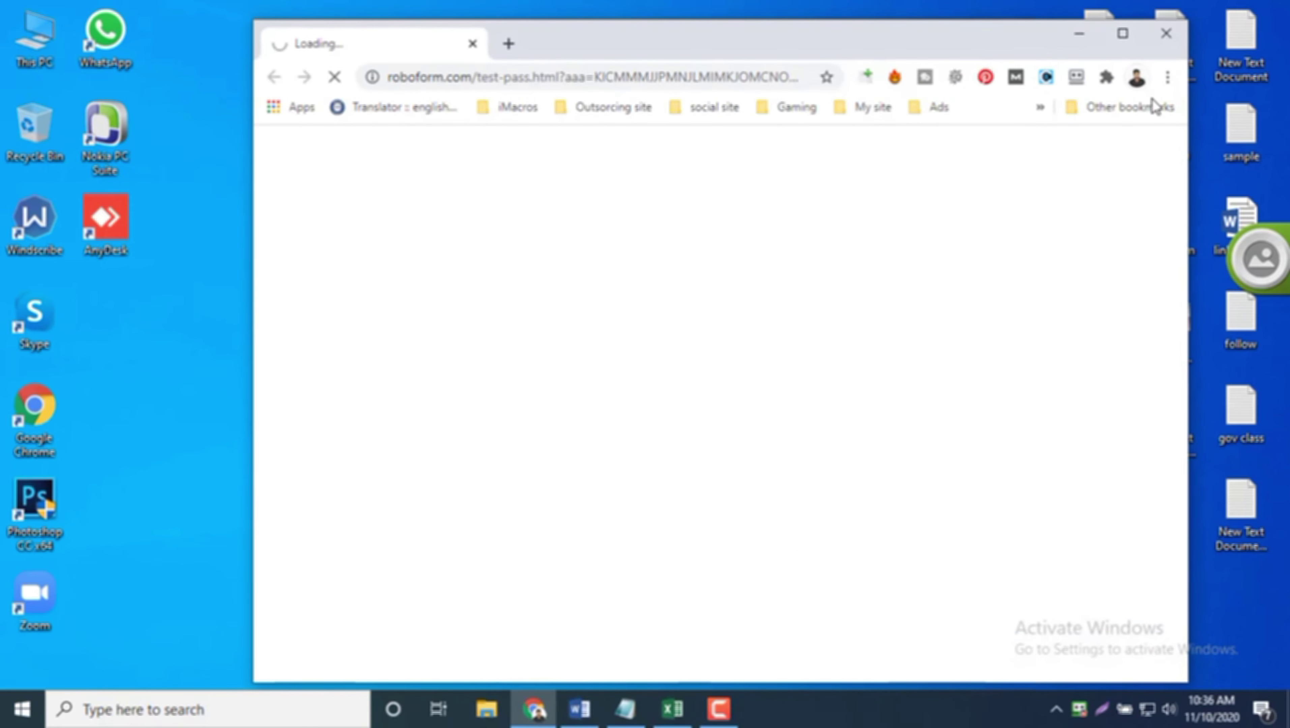
pyautogui.click(1077, 44)
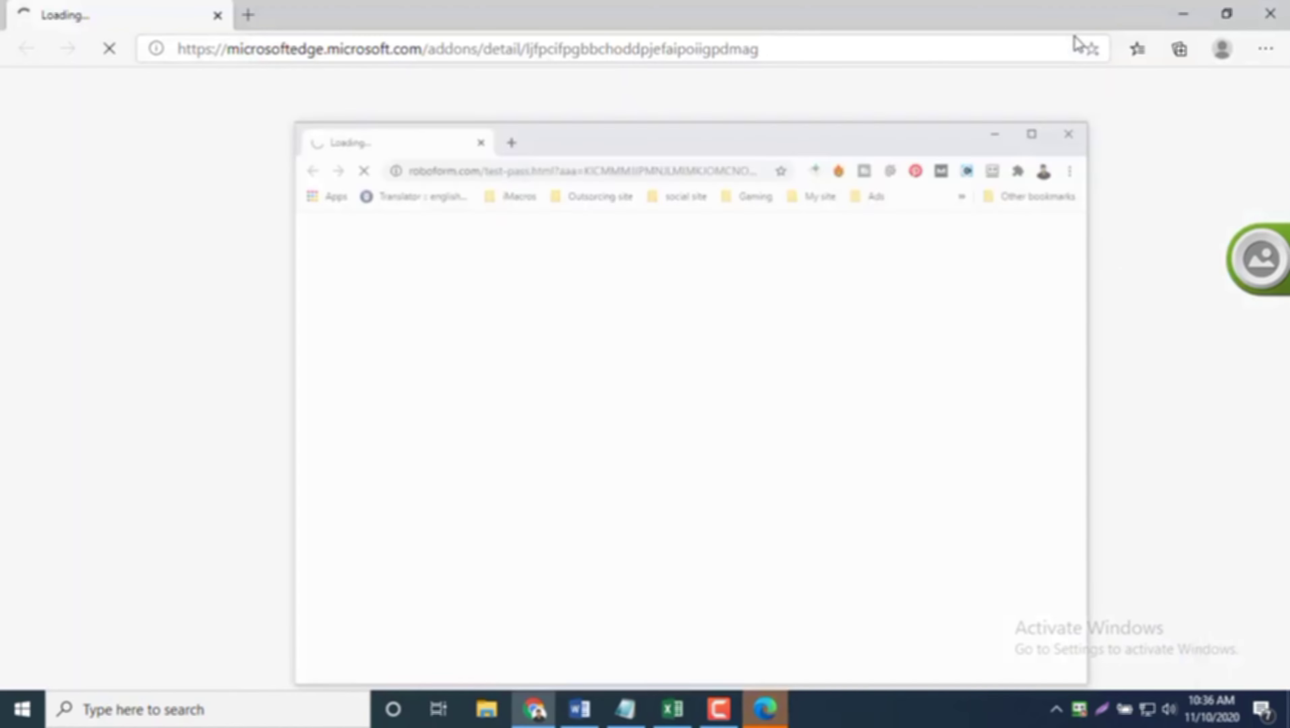
pyautogui.click(1270, 14)
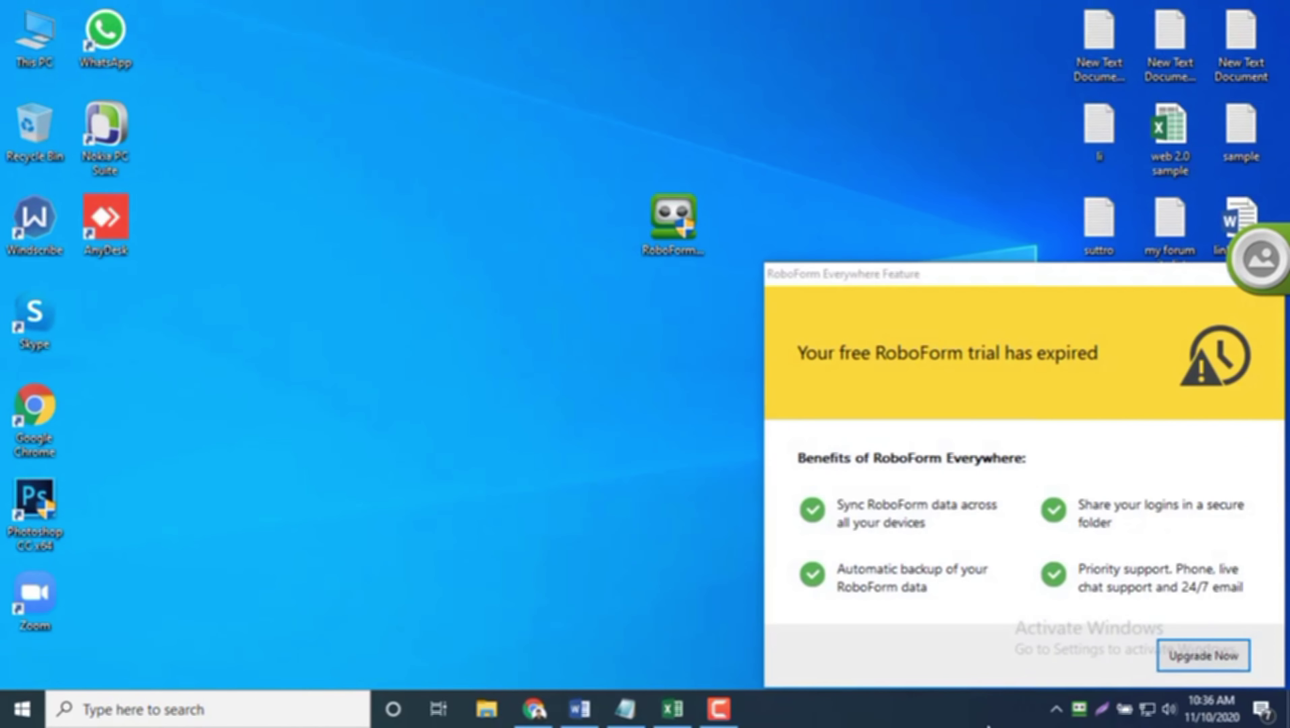
pyautogui.click(1271, 270)
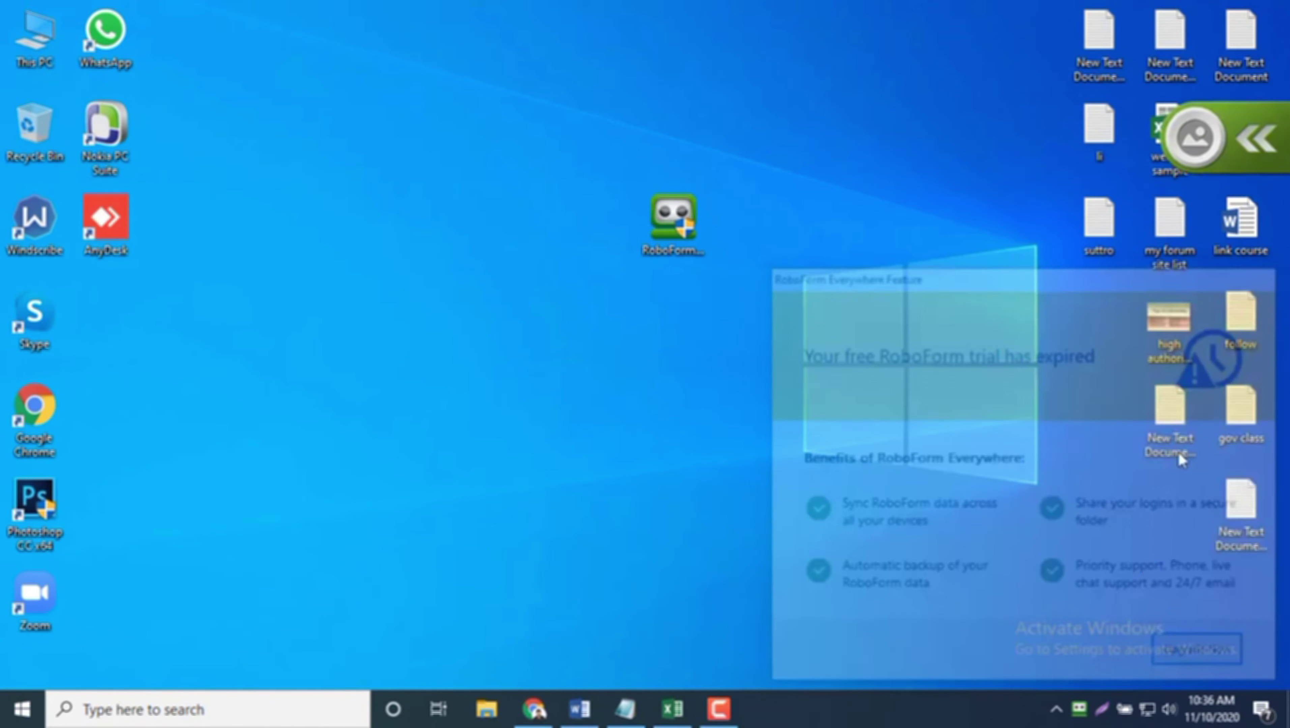
pyautogui.rightClick(1086, 717)
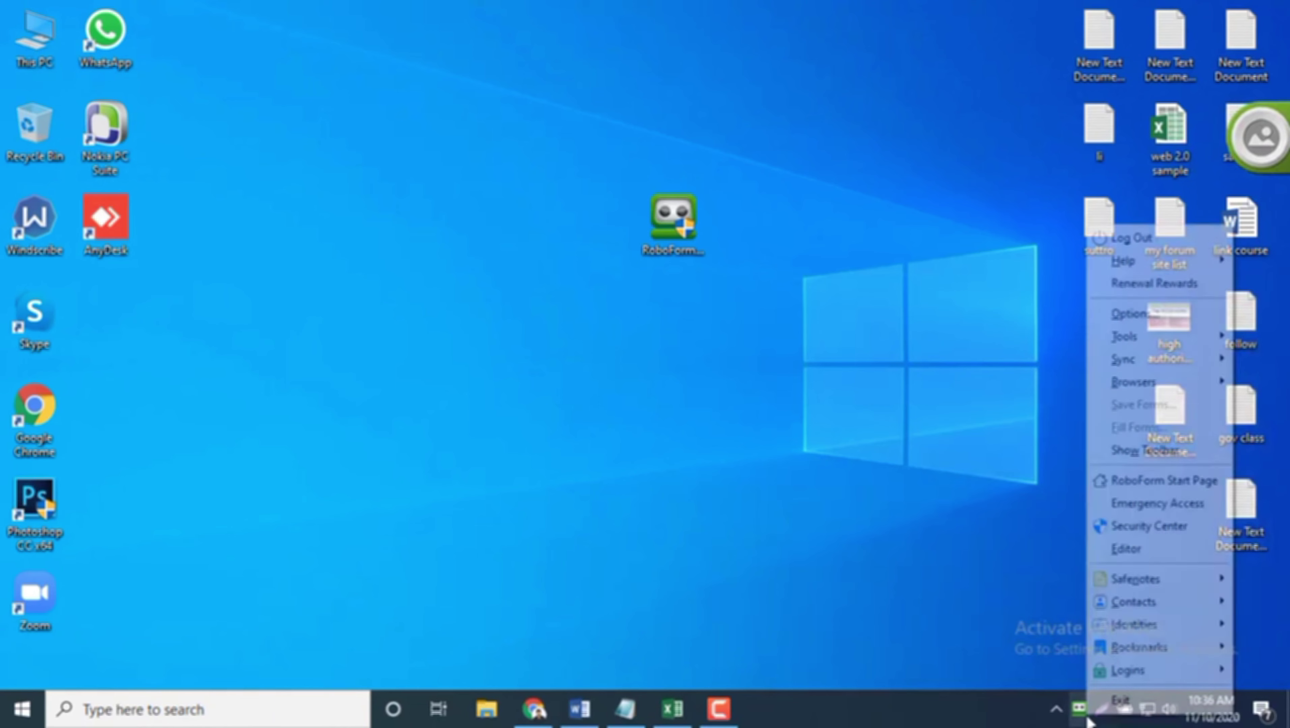
pyautogui.click(713, 467)
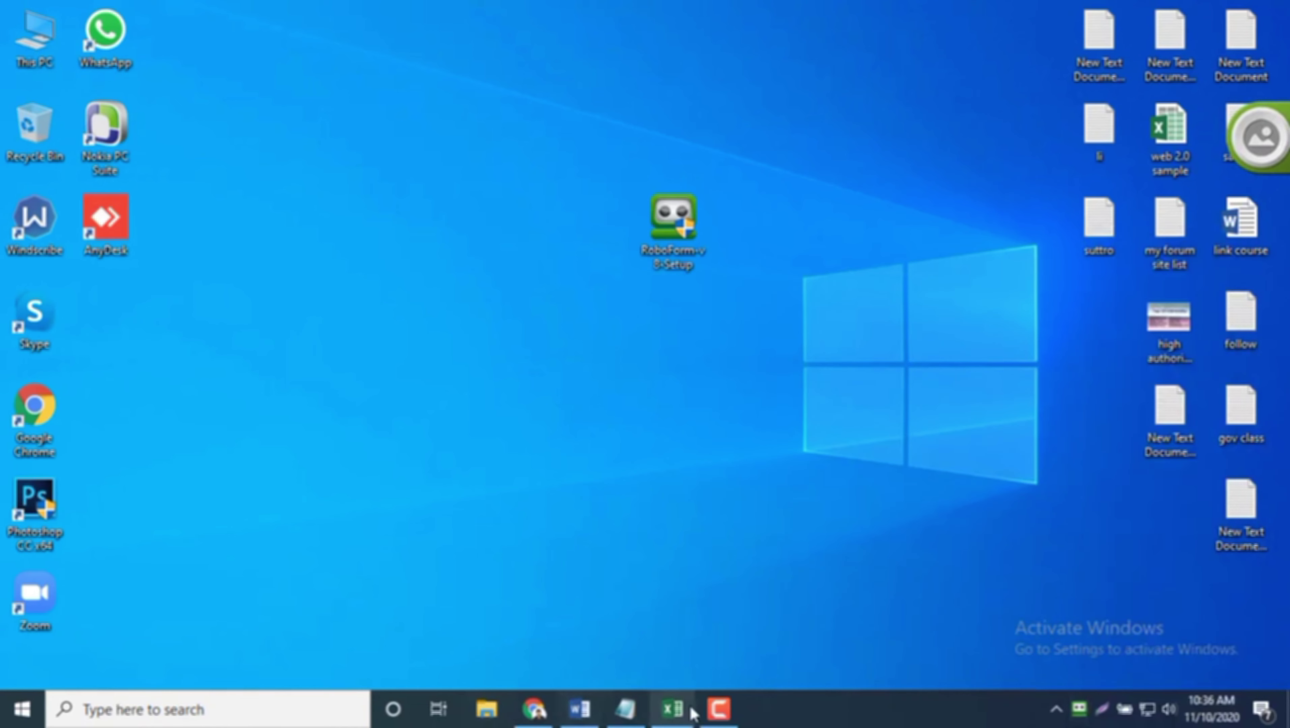
# Step: Open the Gmail inbox in Chrome, then minimize it and refresh the desktop
pyautogui.click(535, 712)
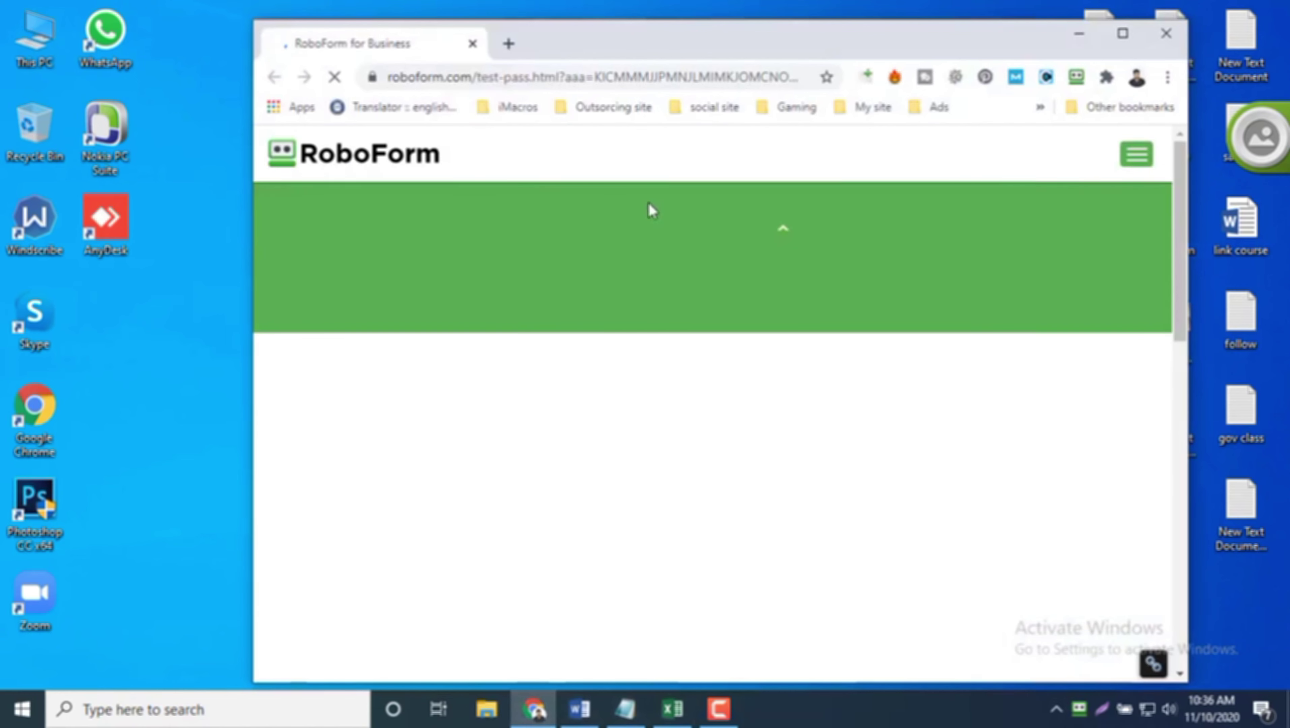
pyautogui.click(508, 42)
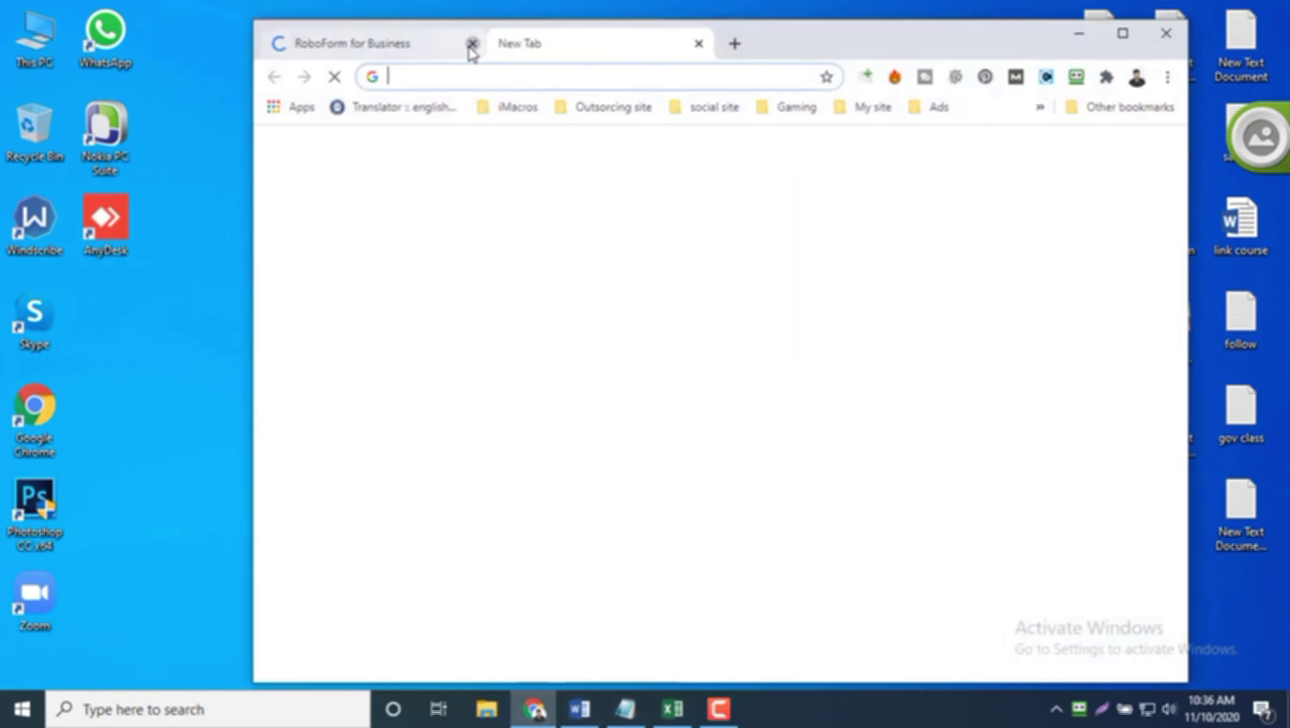
pyautogui.click(469, 44)
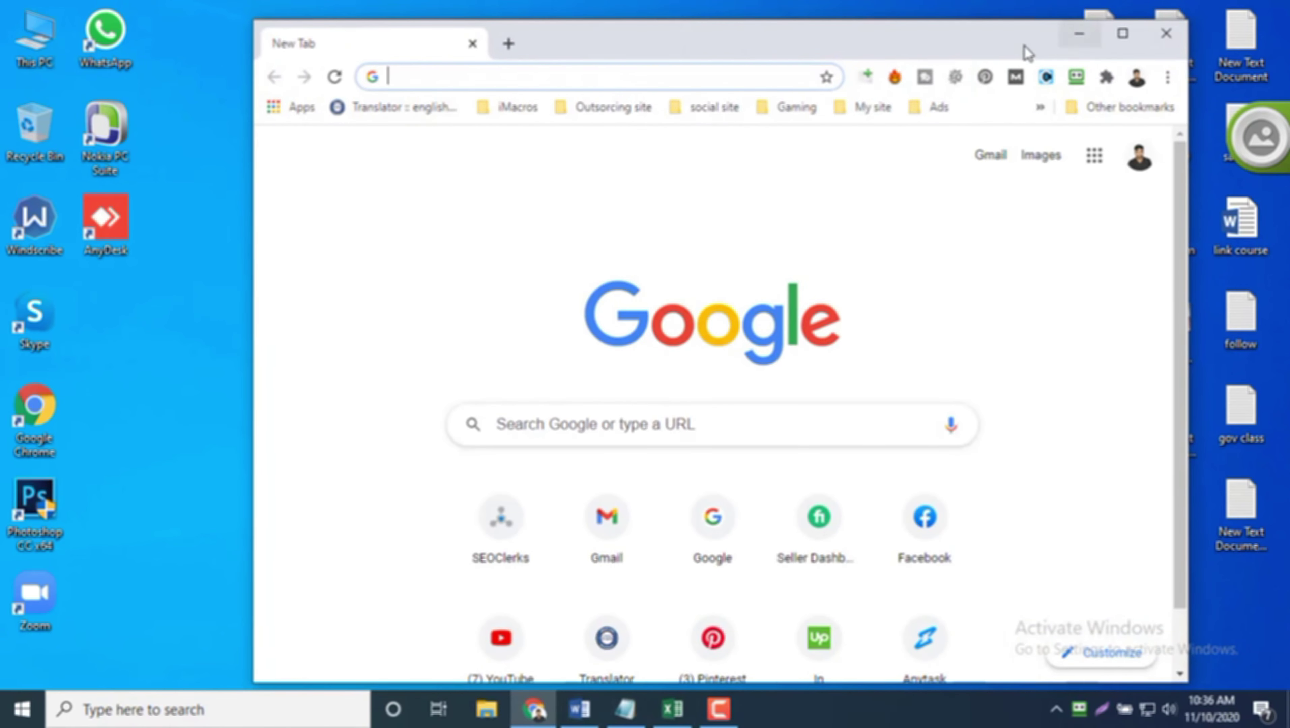
pyautogui.click(990, 155)
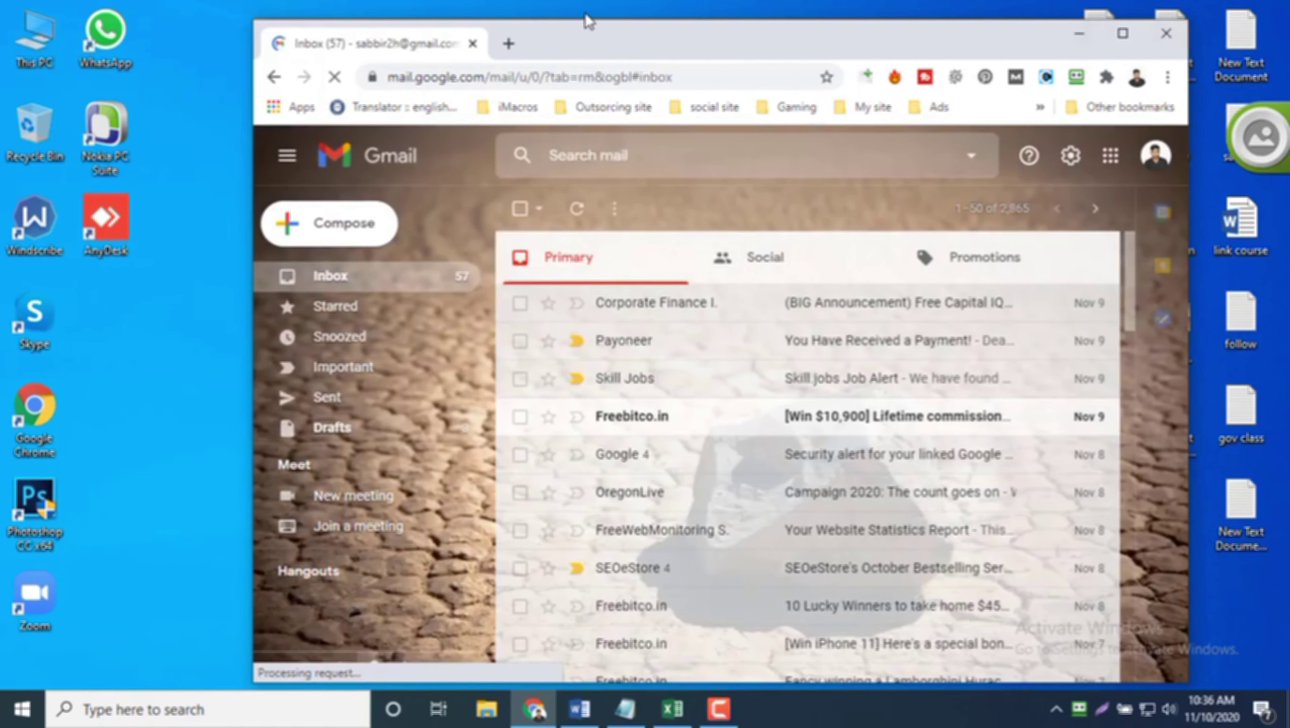
pyautogui.press('super+d')
pyautogui.rightClick(609, 7)
pyautogui.click(682, 61)
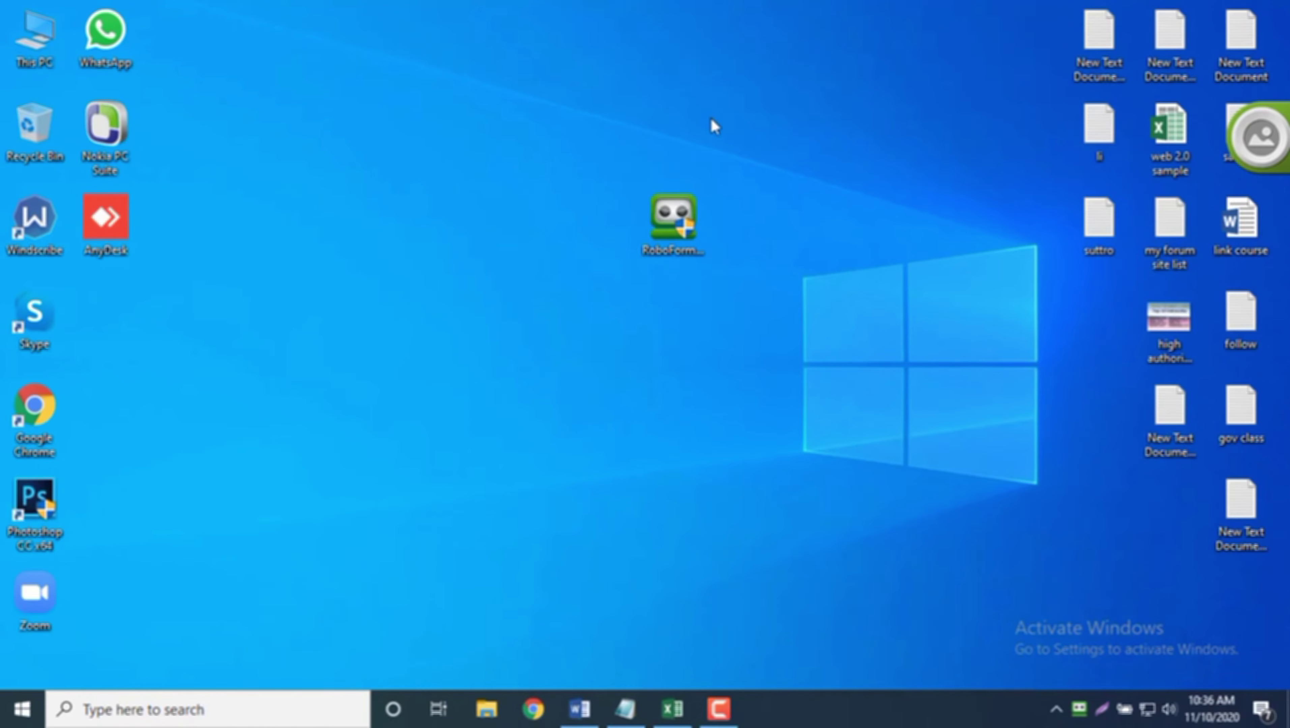
# Step: Move the RoboForm icon into the right-hand desktop column and refresh the desktop
pyautogui.moveTo(686, 255); pyautogui.dragTo(1089, 324)
pyautogui.rightClick(700, 152)
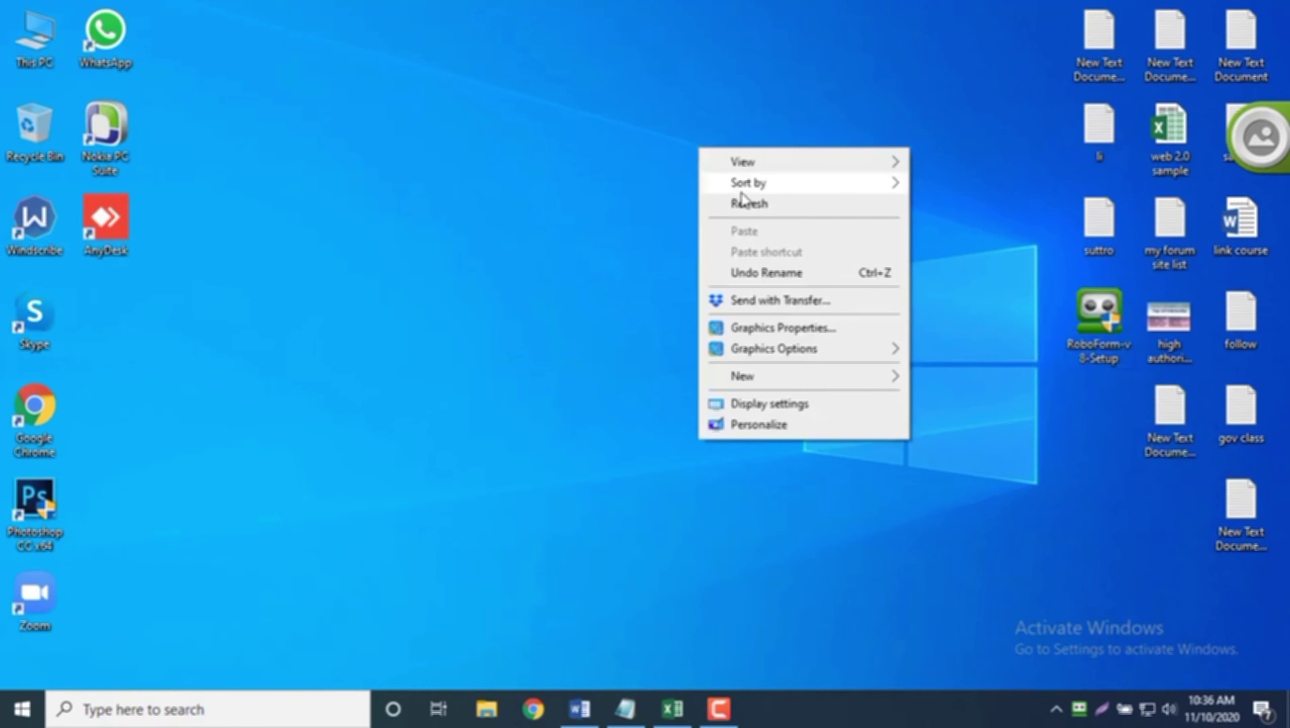
pyautogui.click(742, 202)
# Step: Open the RoboForm Editor from the RoboForm tray icon's menu
pyautogui.click(1080, 710)
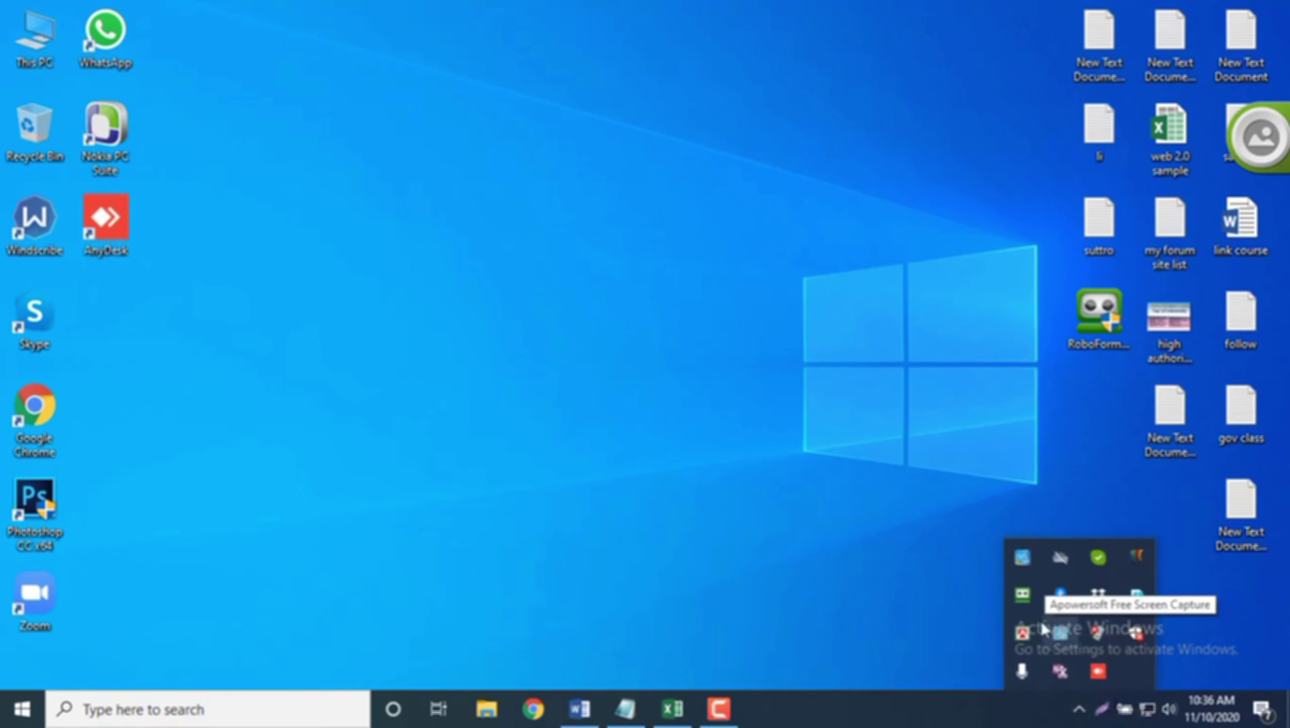
pyautogui.rightClick(1015, 595)
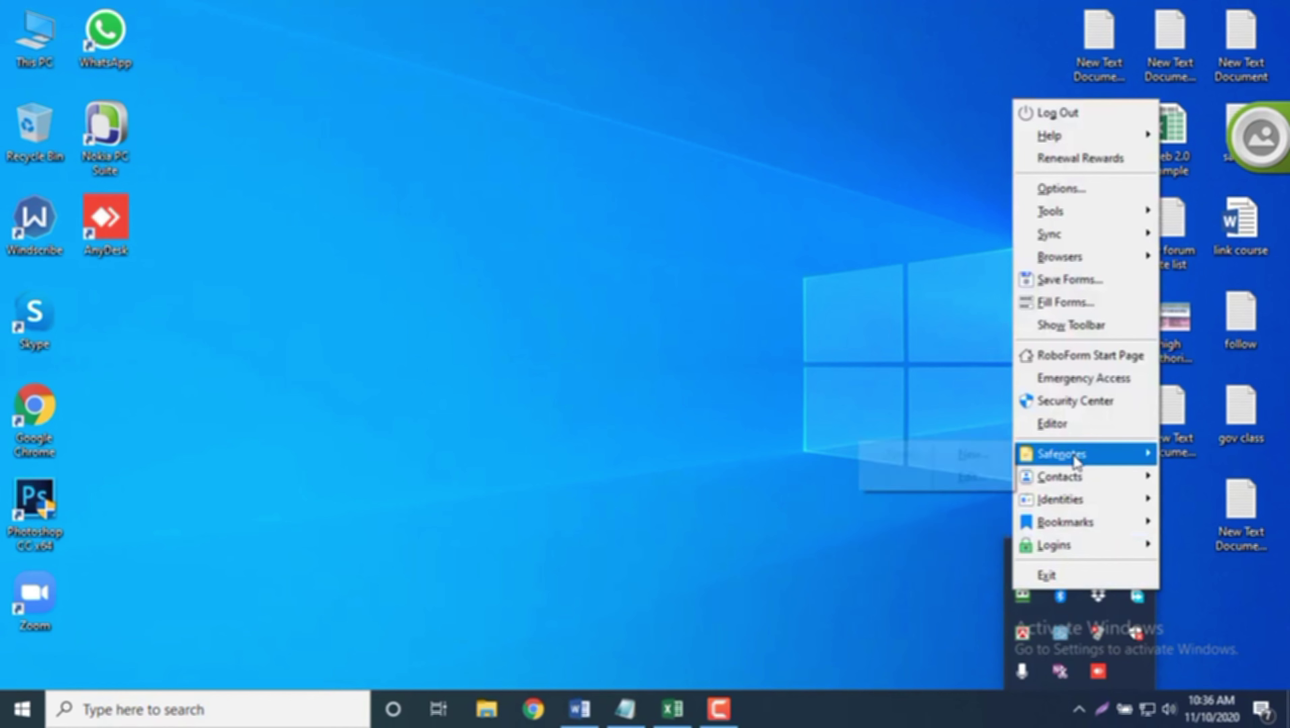
pyautogui.click(1059, 422)
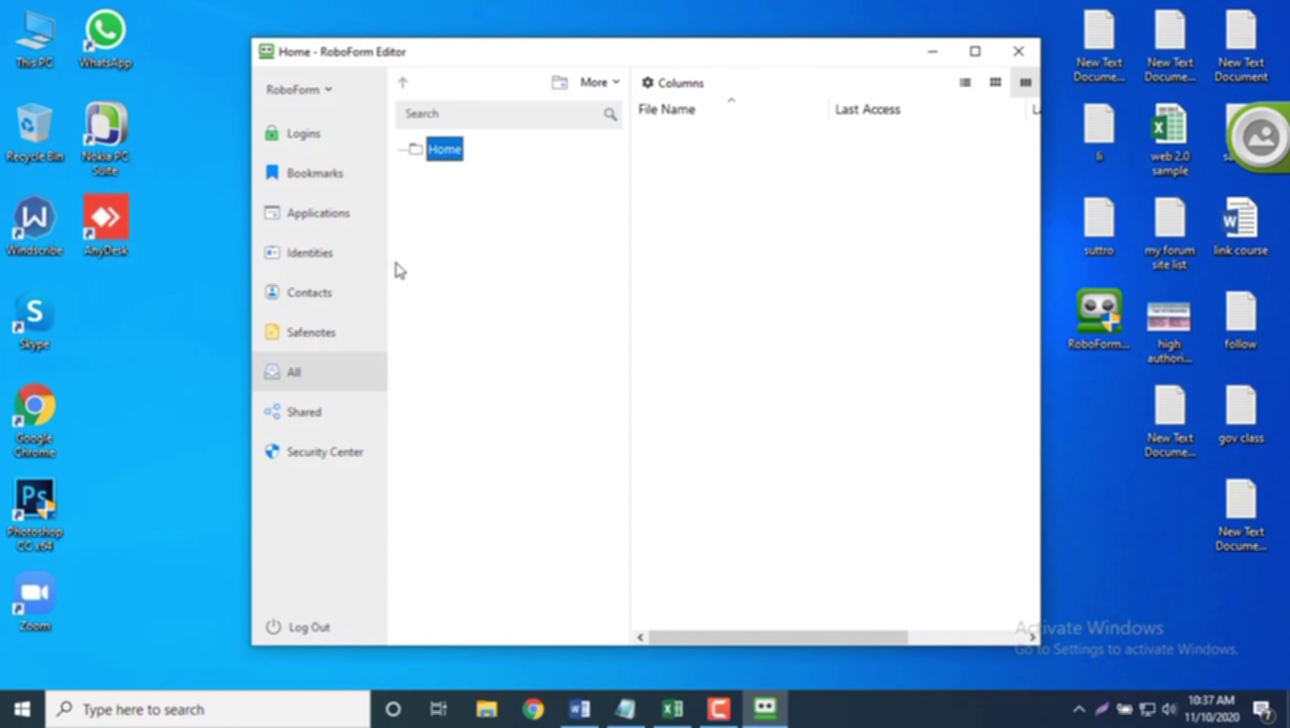
# Step: Add a new United States identity called client to the Home folder
pyautogui.moveTo(334, 253)
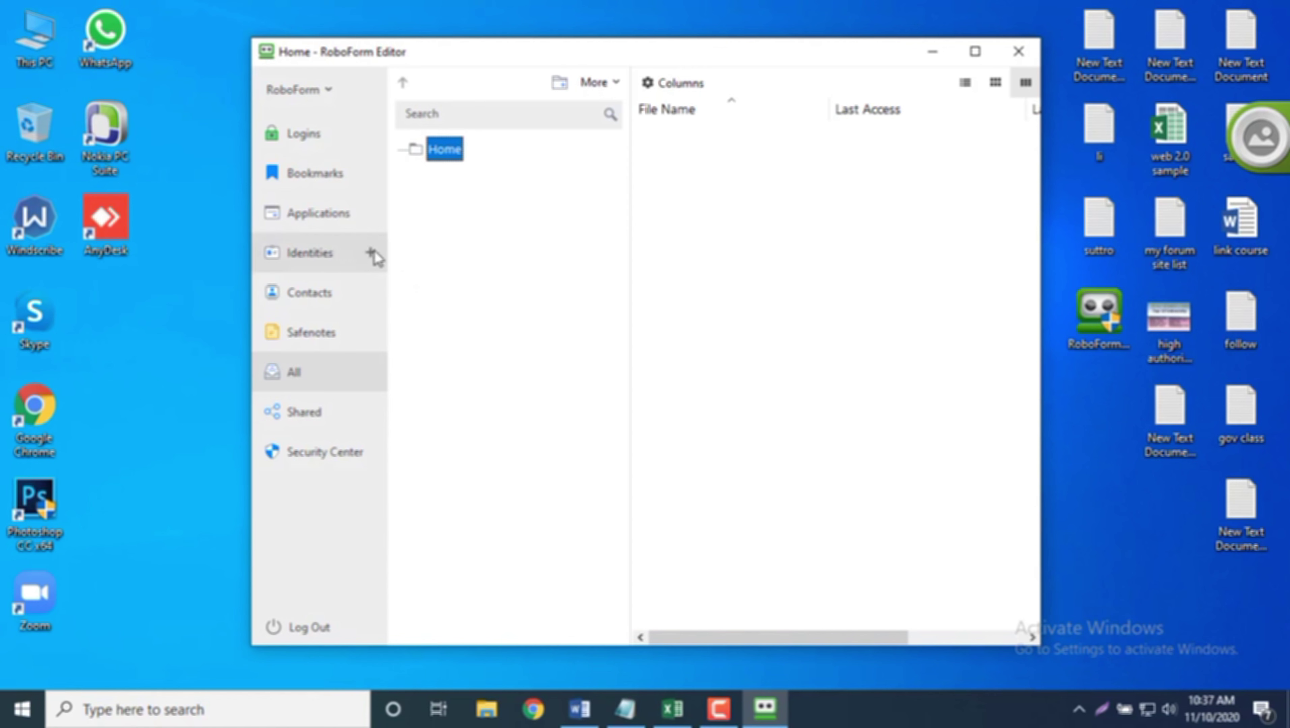
pyautogui.click(371, 252)
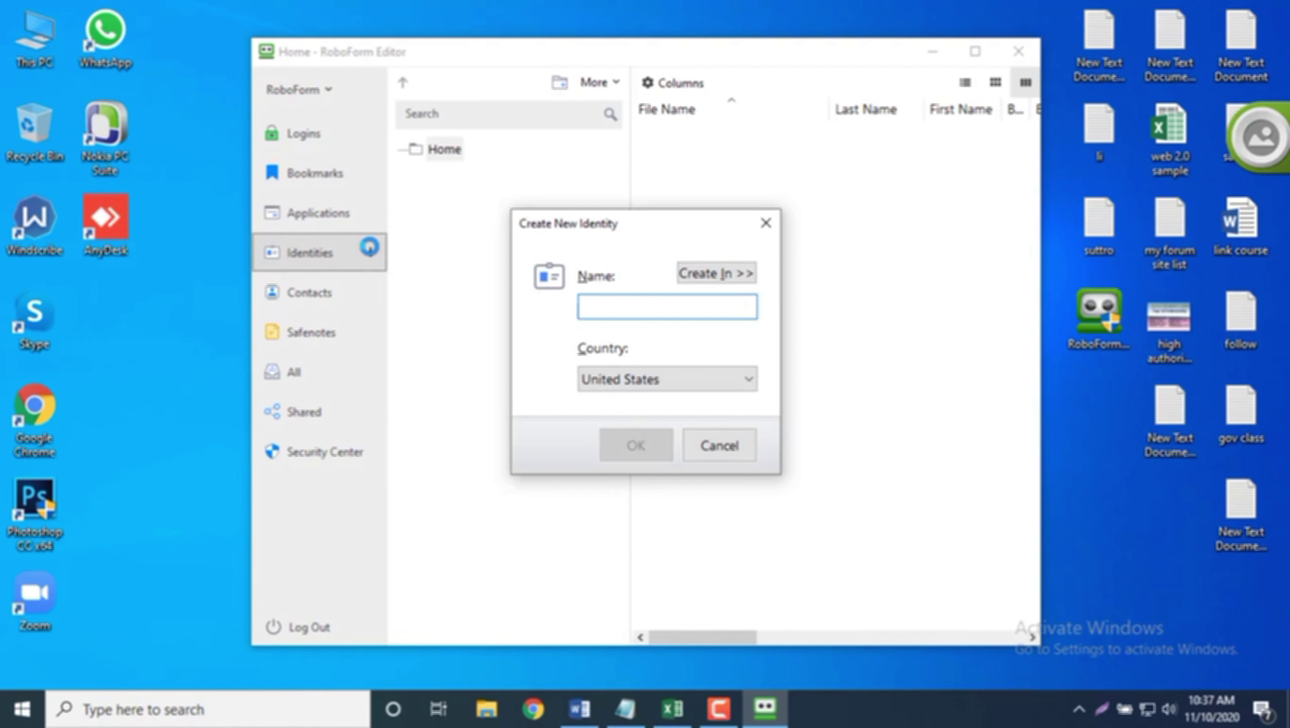
pyautogui.write('di')
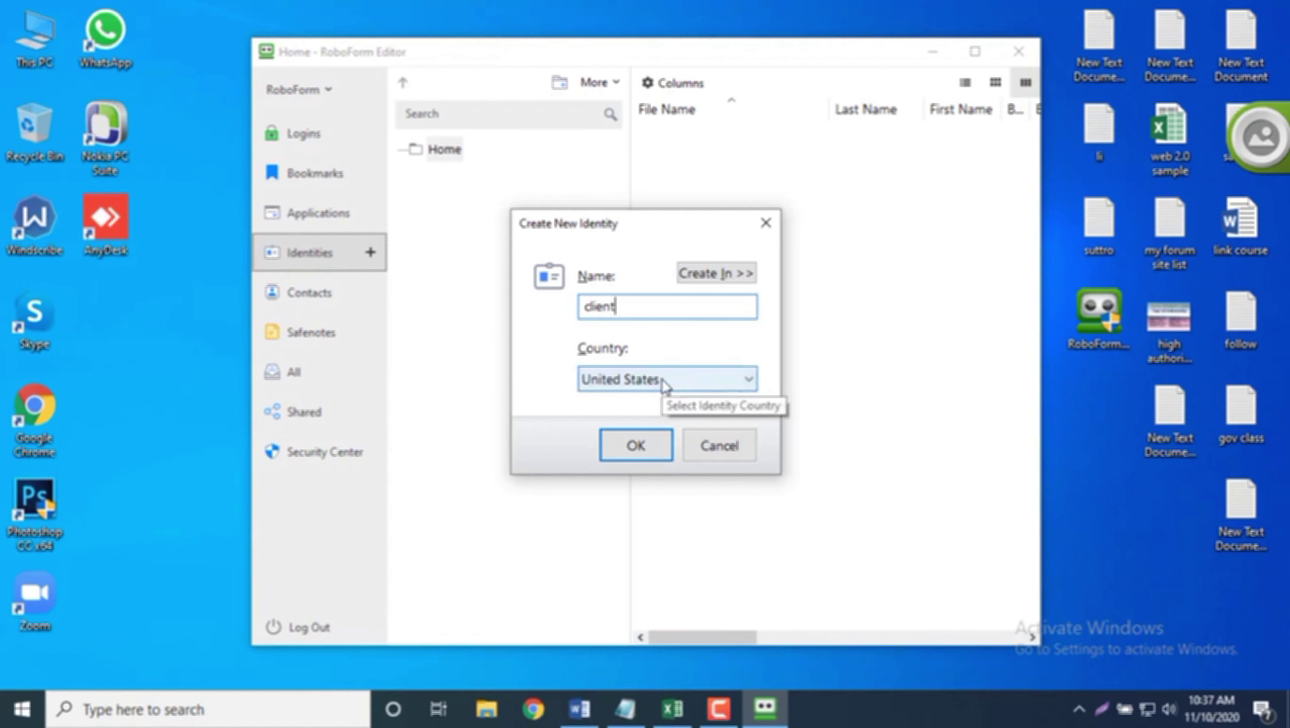
pyautogui.click(642, 447)
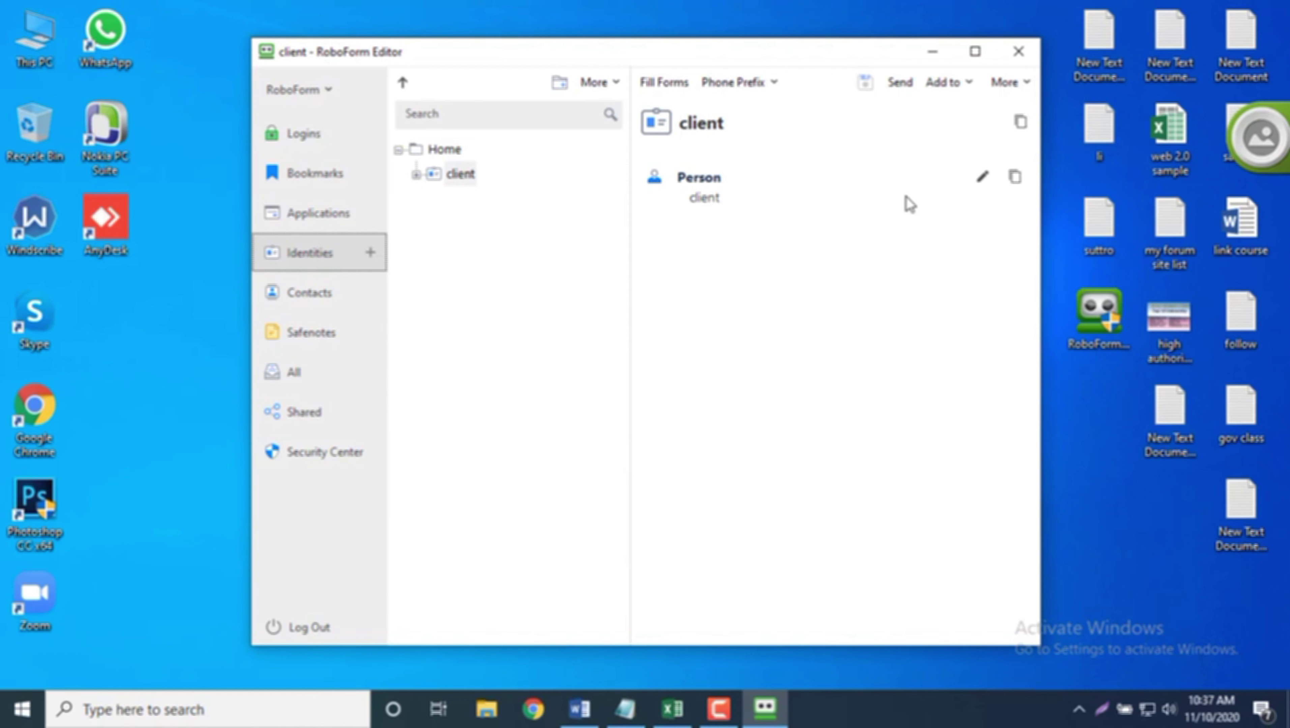
# Step: Set the Person name to first name marine, last name collagen, copied from Excel cell H9
pyautogui.click(983, 178)
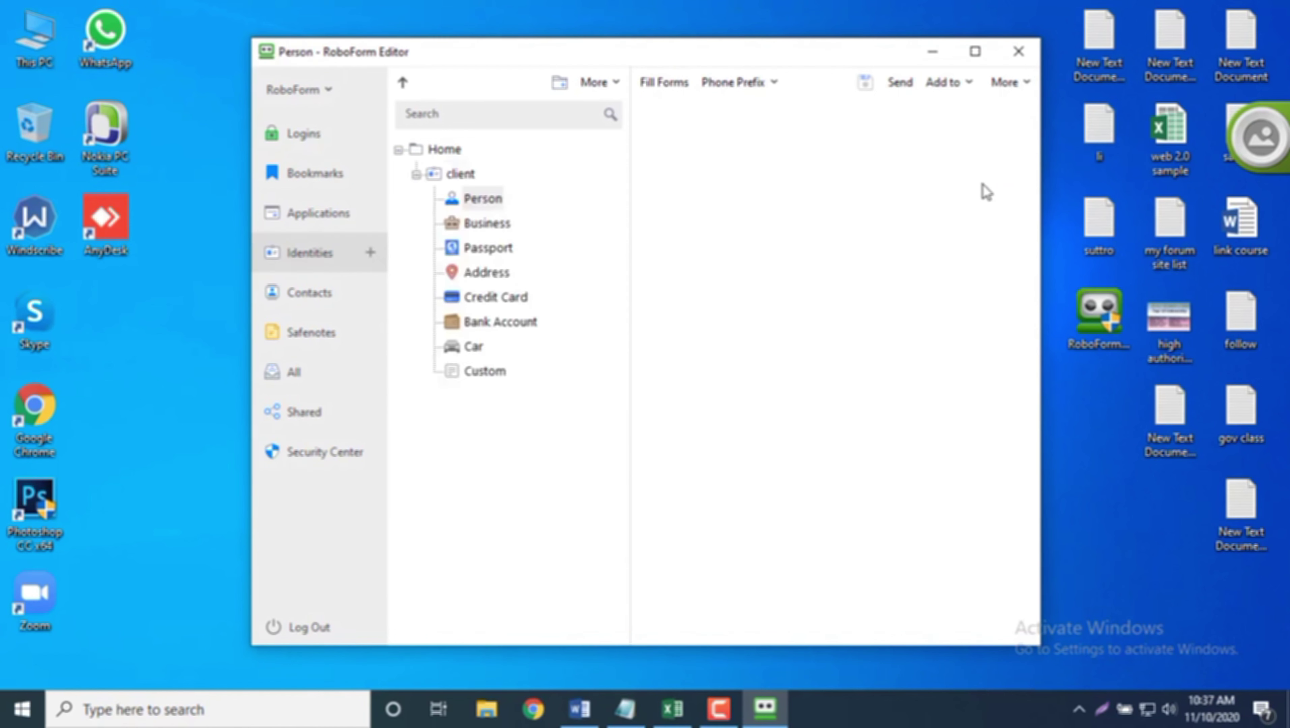
pyautogui.click(975, 51)
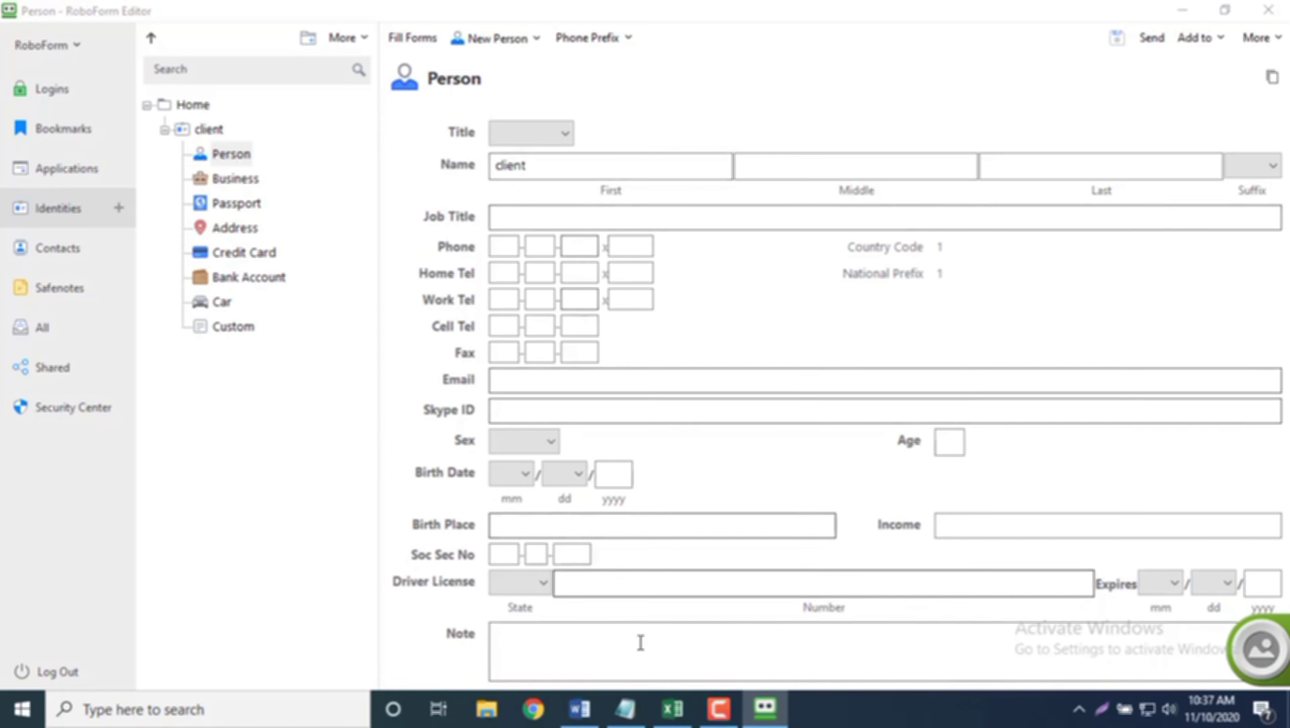
pyautogui.click(673, 710)
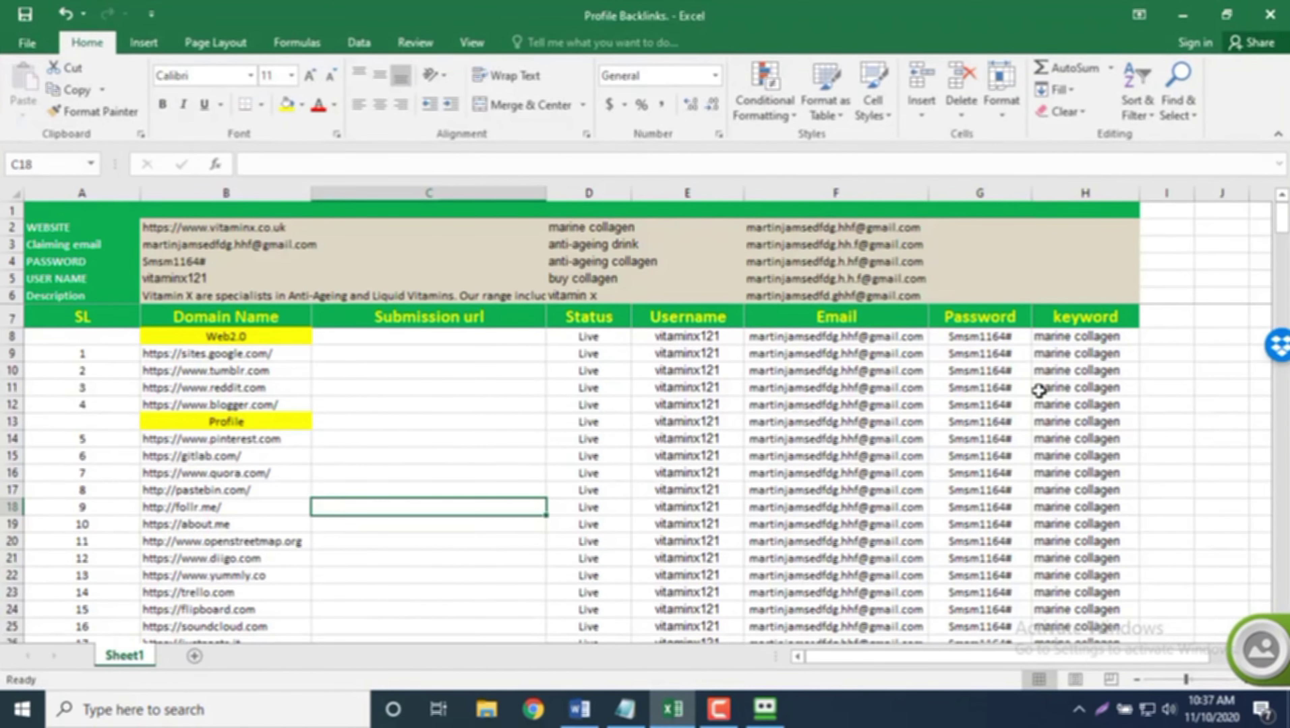
pyautogui.click(1069, 354)
pyautogui.hotkey('ctrl', 'c')
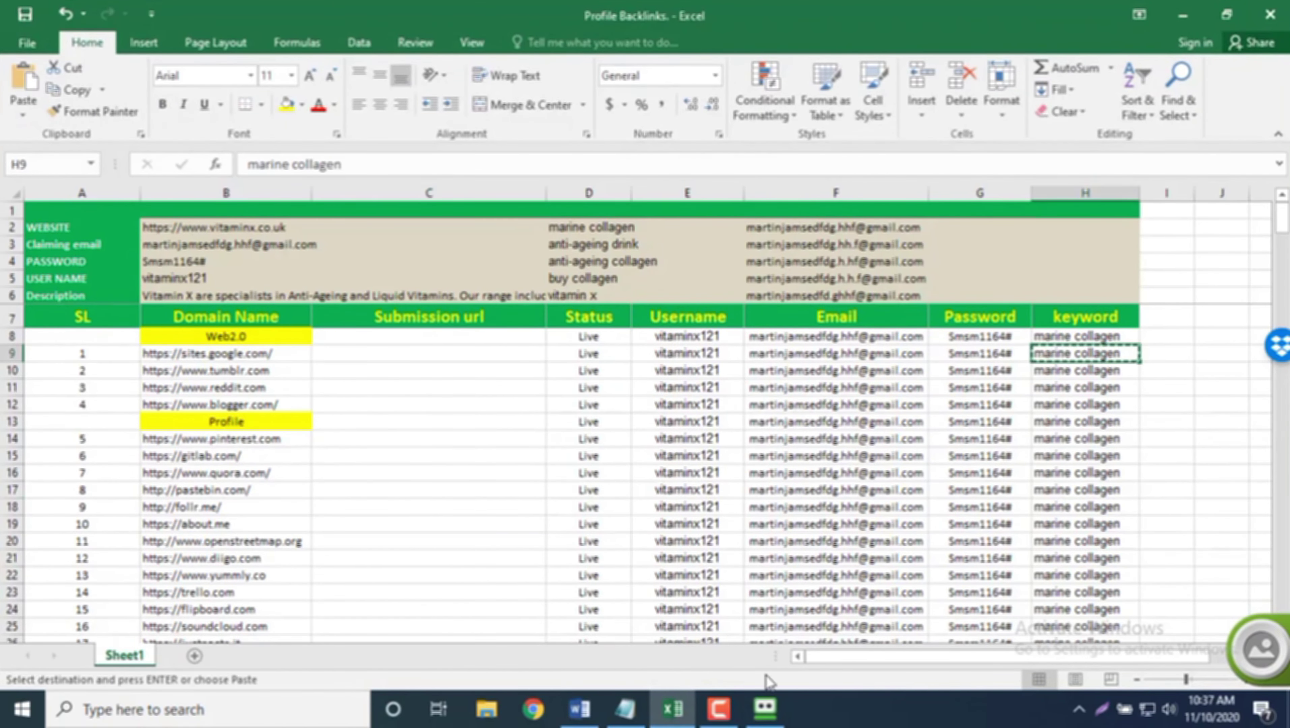
pyautogui.click(765, 710)
pyautogui.click(546, 168)
pyautogui.doubleClick(546, 167)
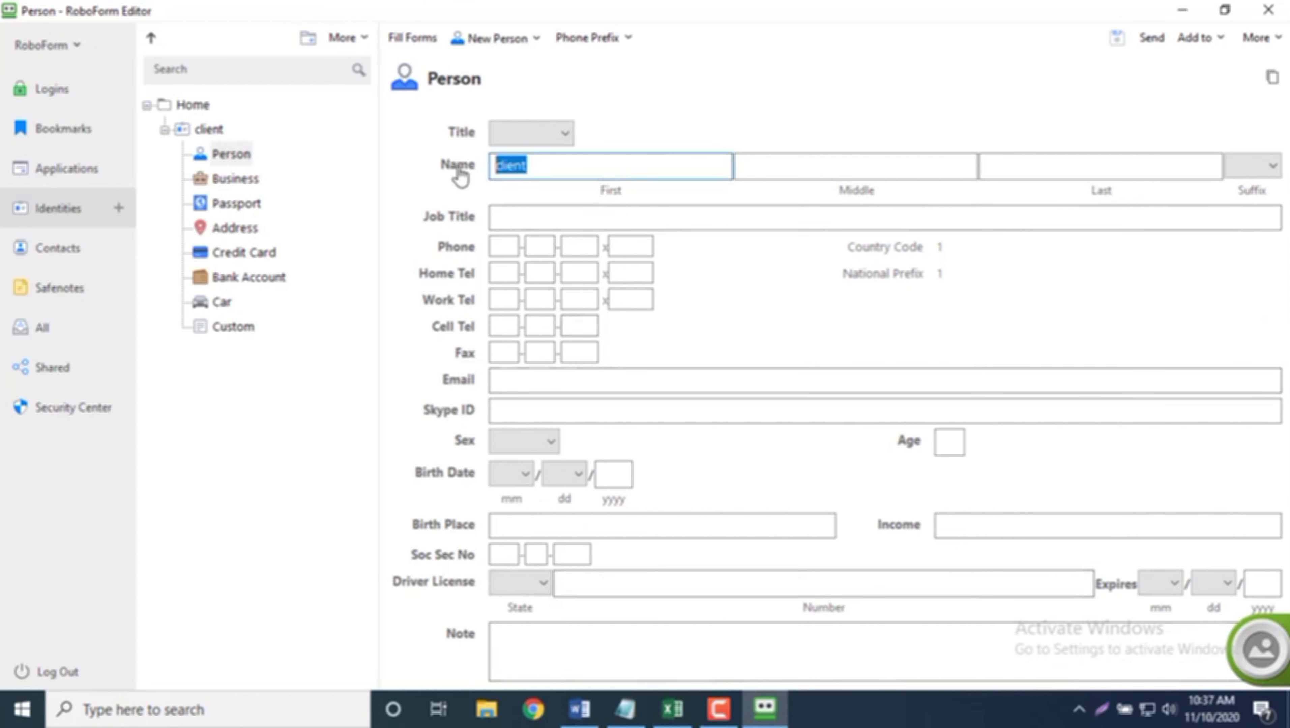
pyautogui.hotkey('ctrl', 'v')
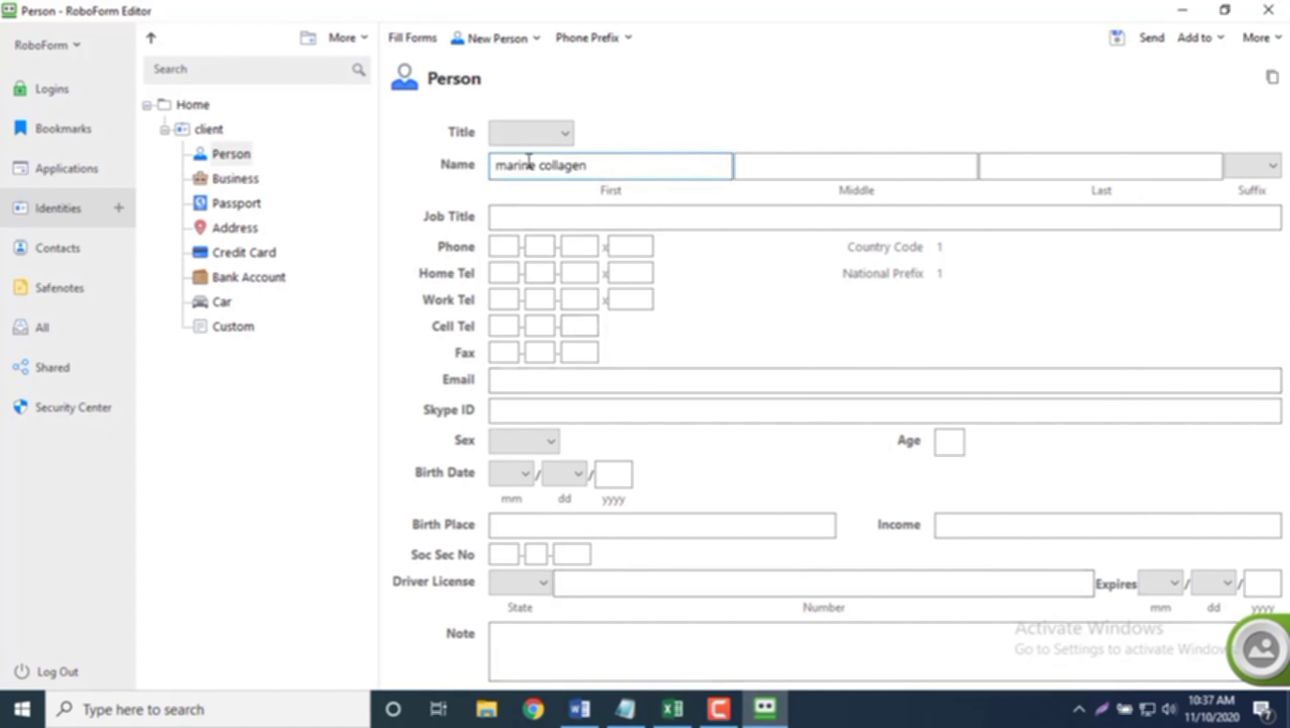
pyautogui.moveTo(542, 166); pyautogui.dragTo(605, 167)
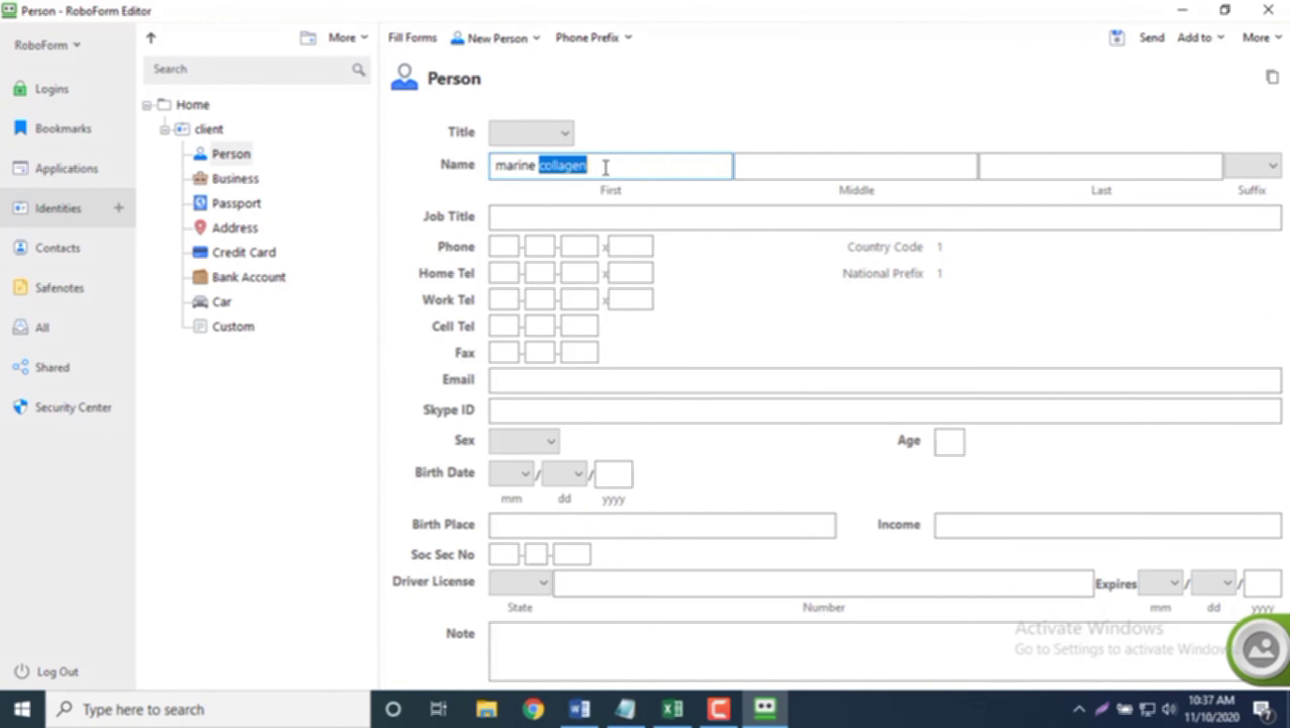
pyautogui.hotkey('ctrl', 'x')
pyautogui.click(994, 167)
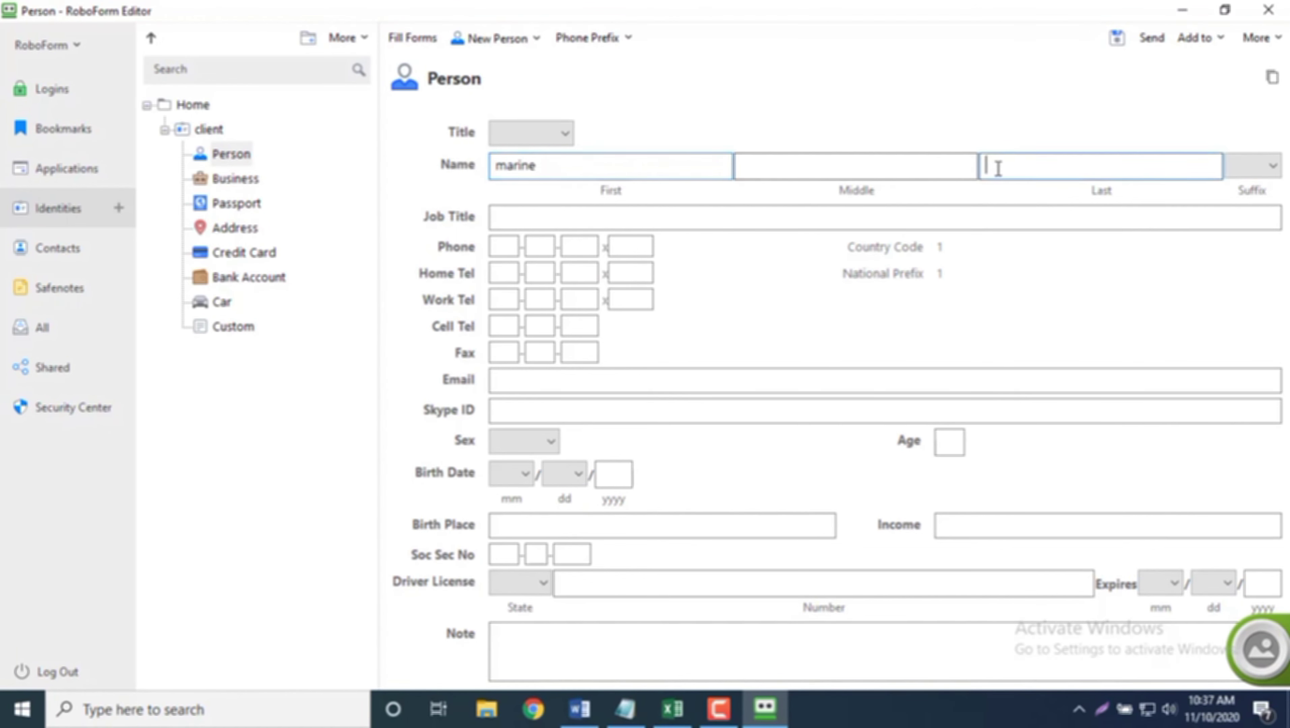
pyautogui.hotkey('ctrl', 'v')
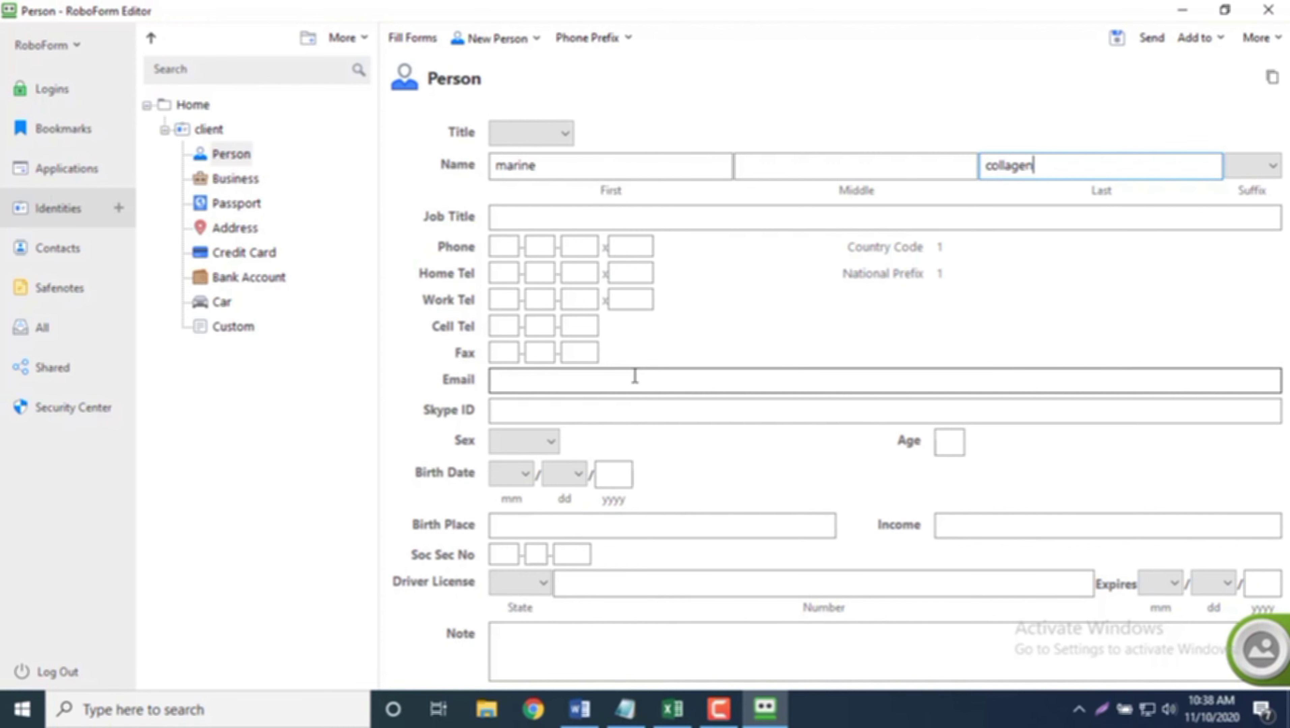
# Step: Paste the email address from Excel cell F21 into Email and save the Person details
pyautogui.click(674, 710)
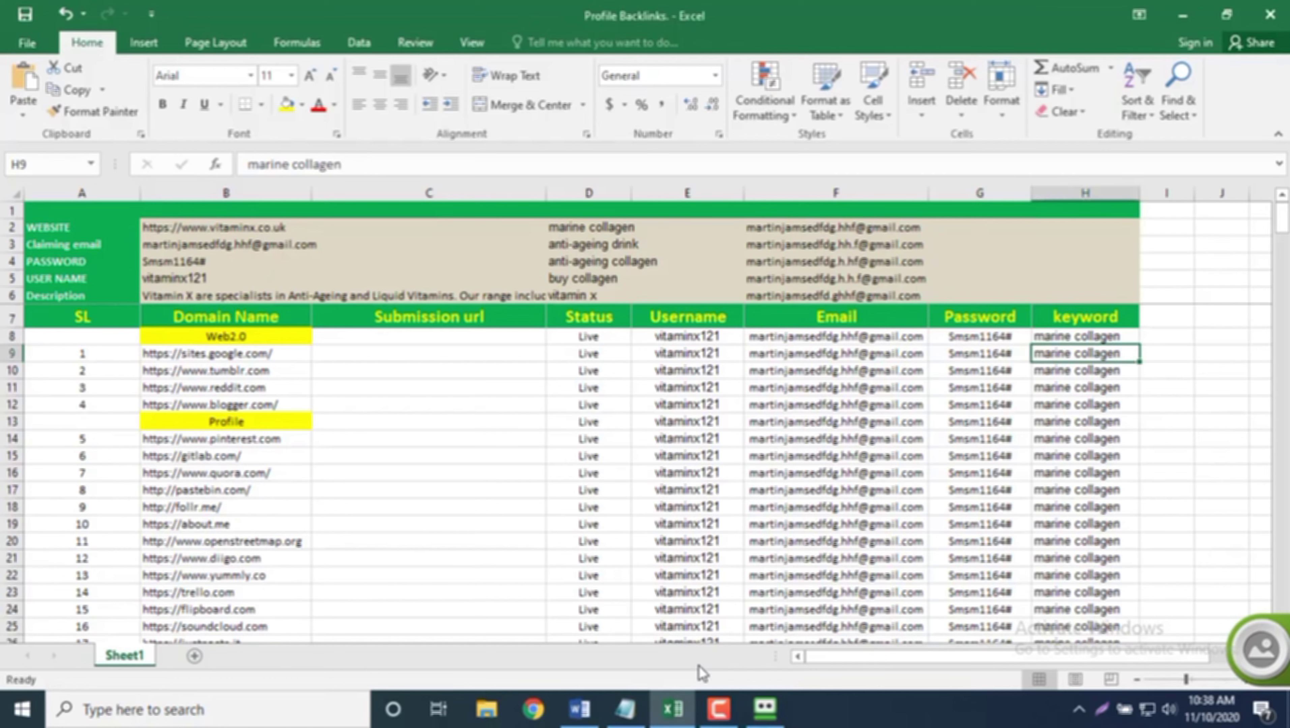
pyautogui.click(830, 554)
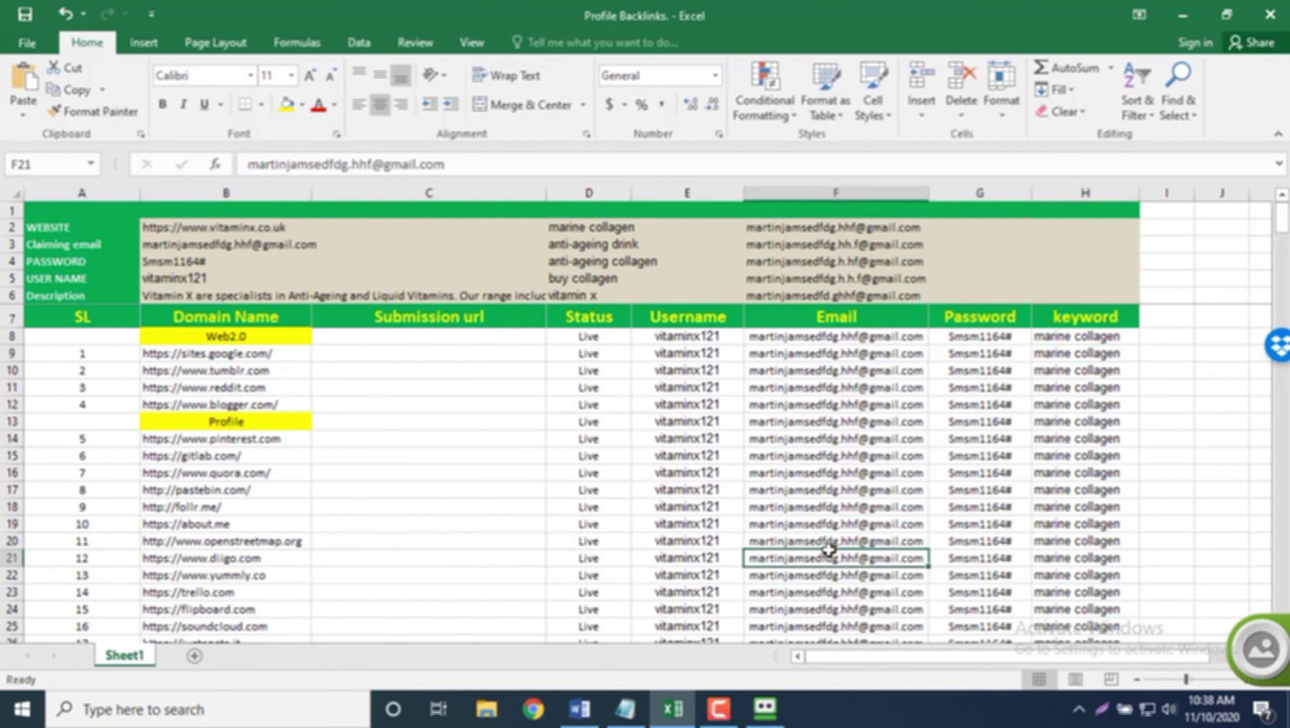
pyautogui.hotkey('ctrl', 'c')
pyautogui.click(764, 710)
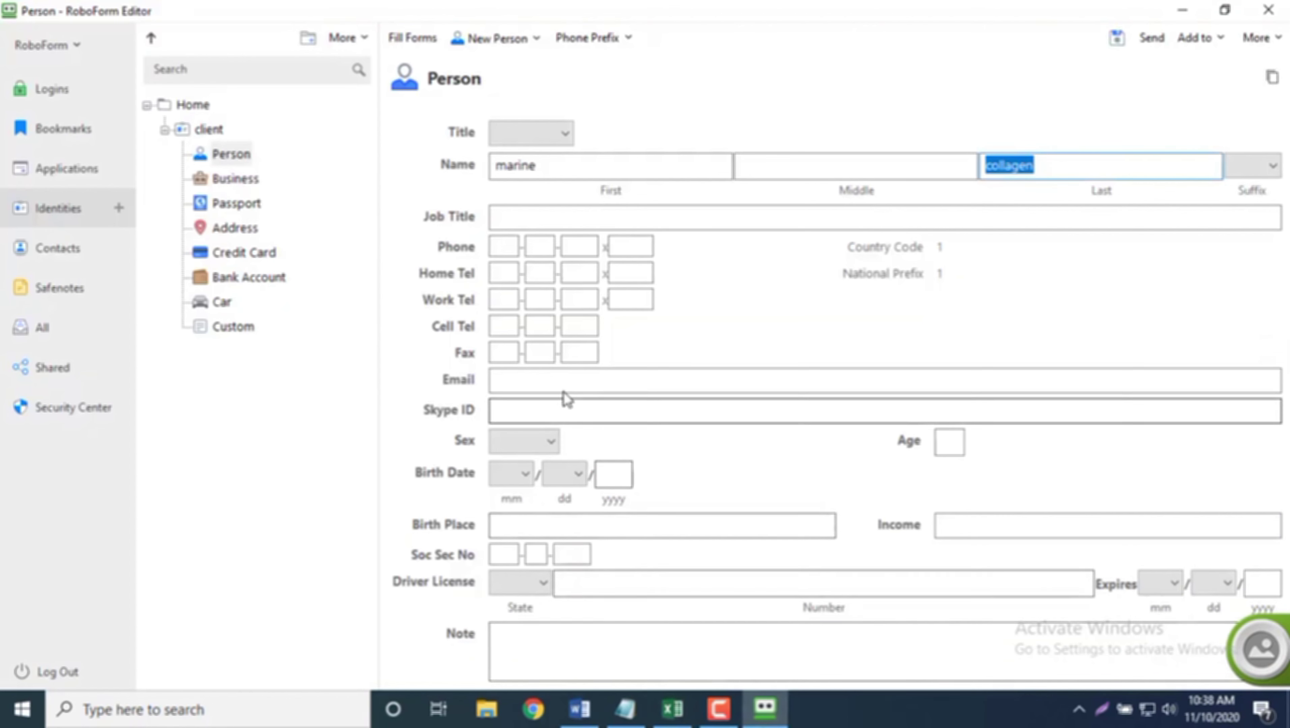
pyautogui.click(563, 378)
pyautogui.hotkey('ctrl', 'v')
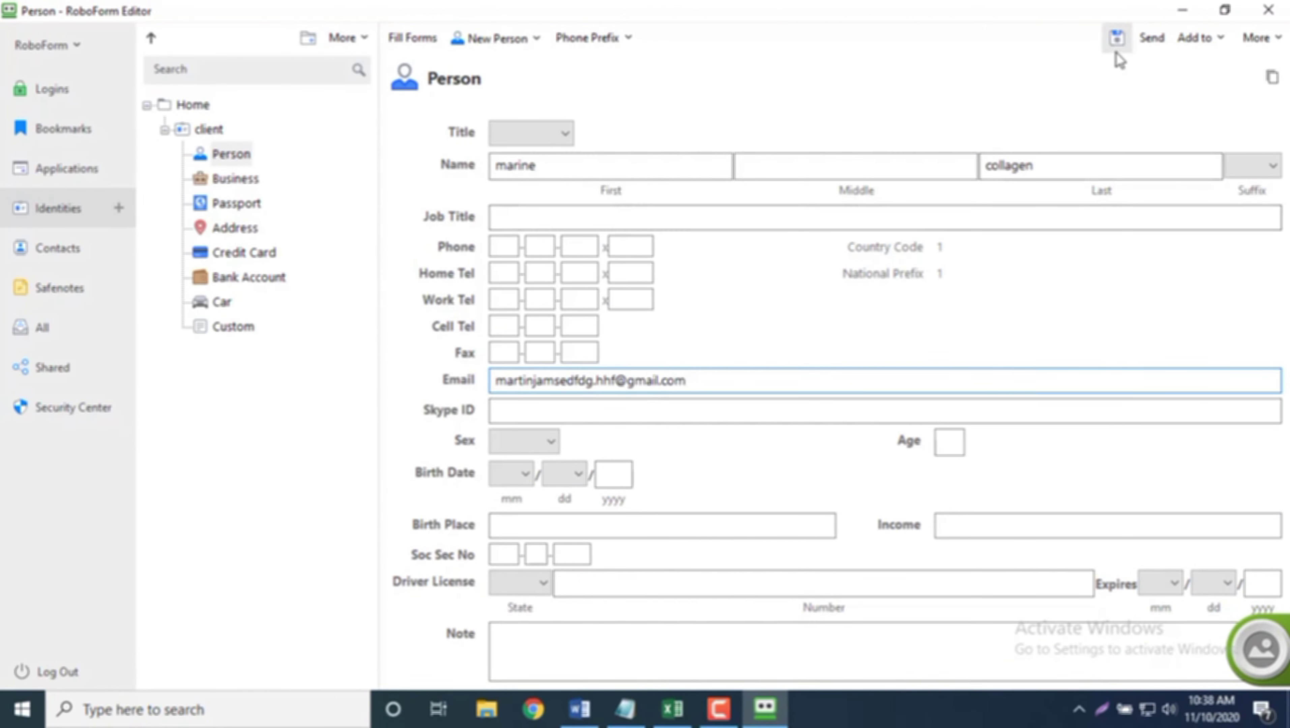
pyautogui.click(1117, 49)
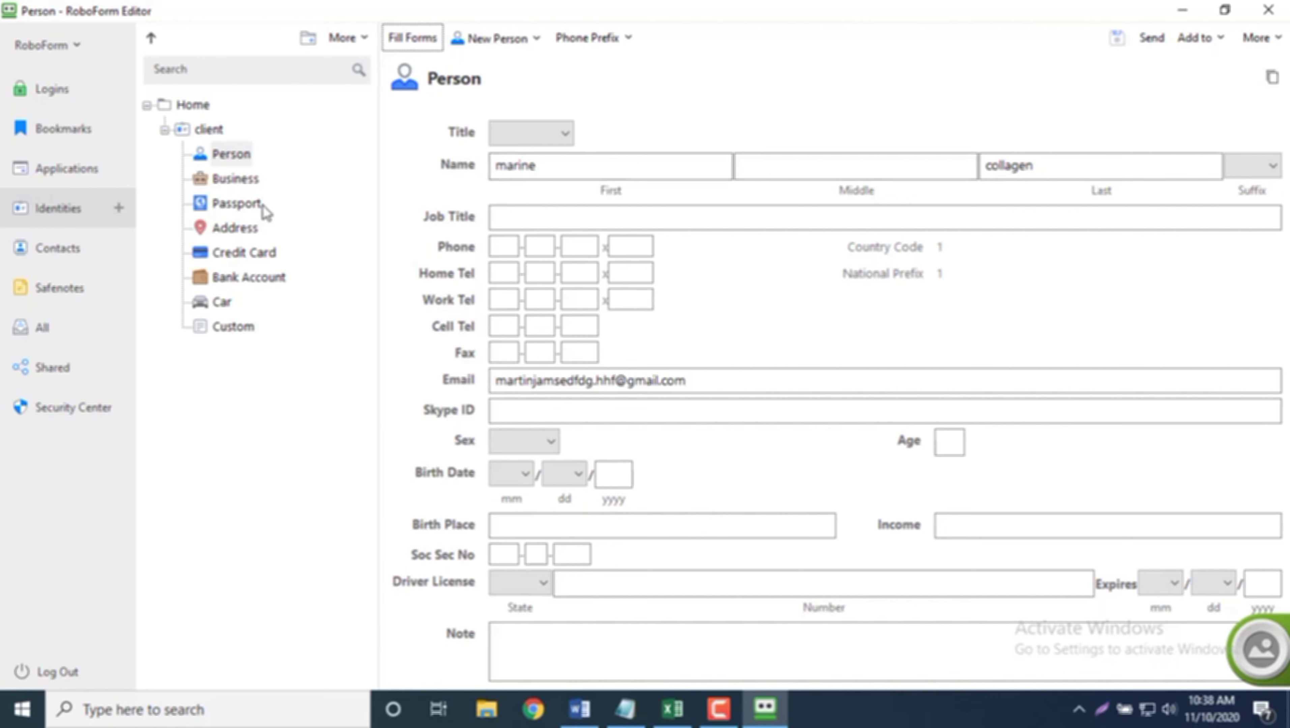
# Step: Set the Business company name to marine collagen, copied from Excel cell H14
pyautogui.click(253, 178)
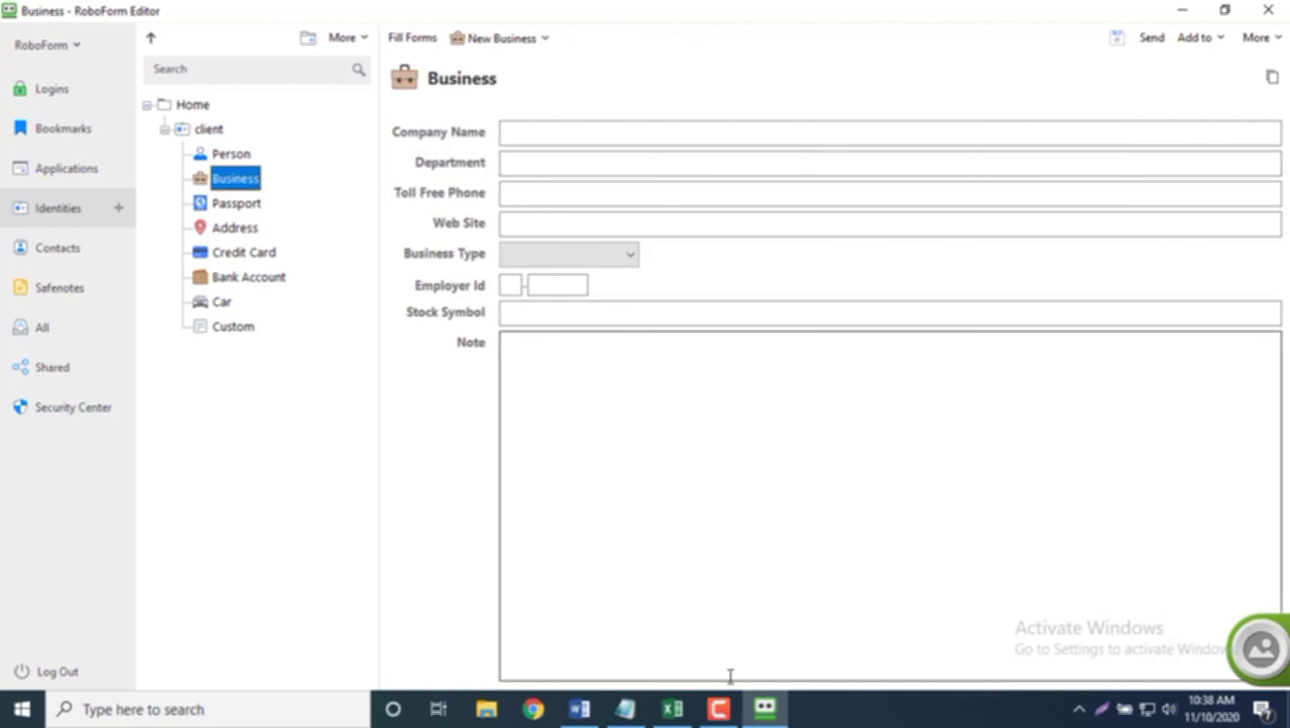
pyautogui.click(673, 708)
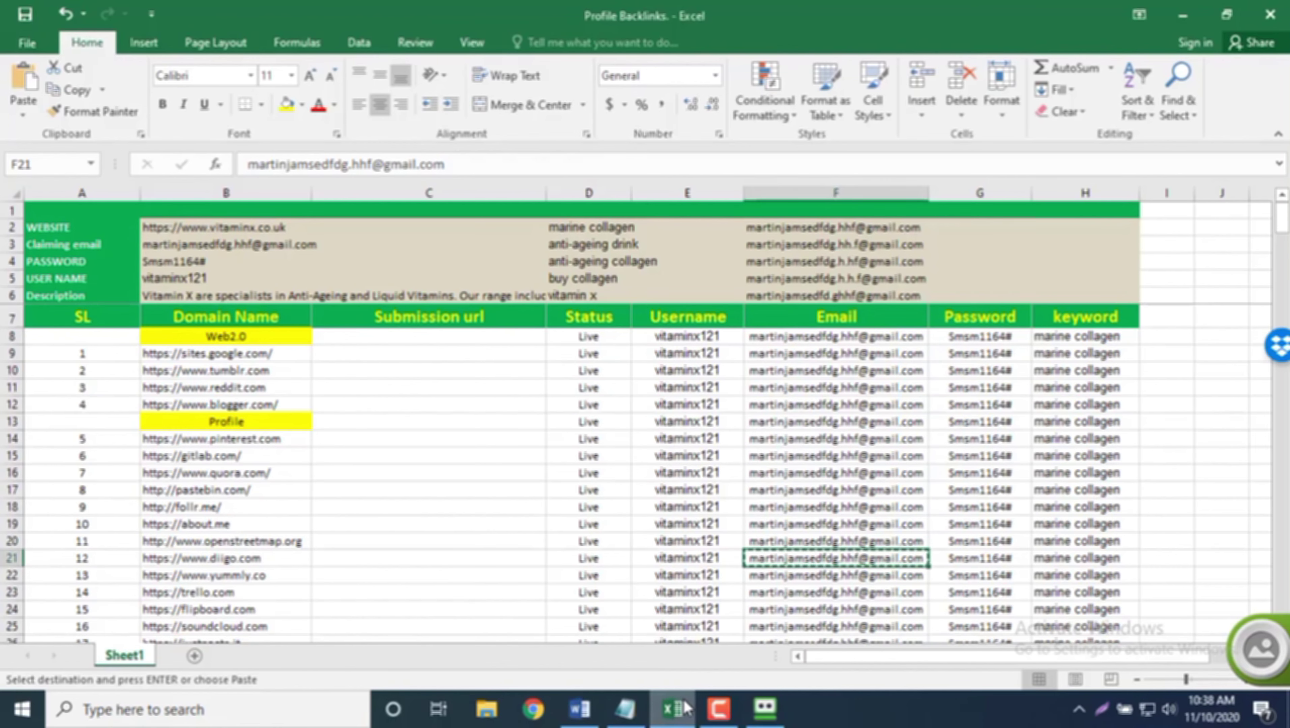
pyautogui.click(1070, 444)
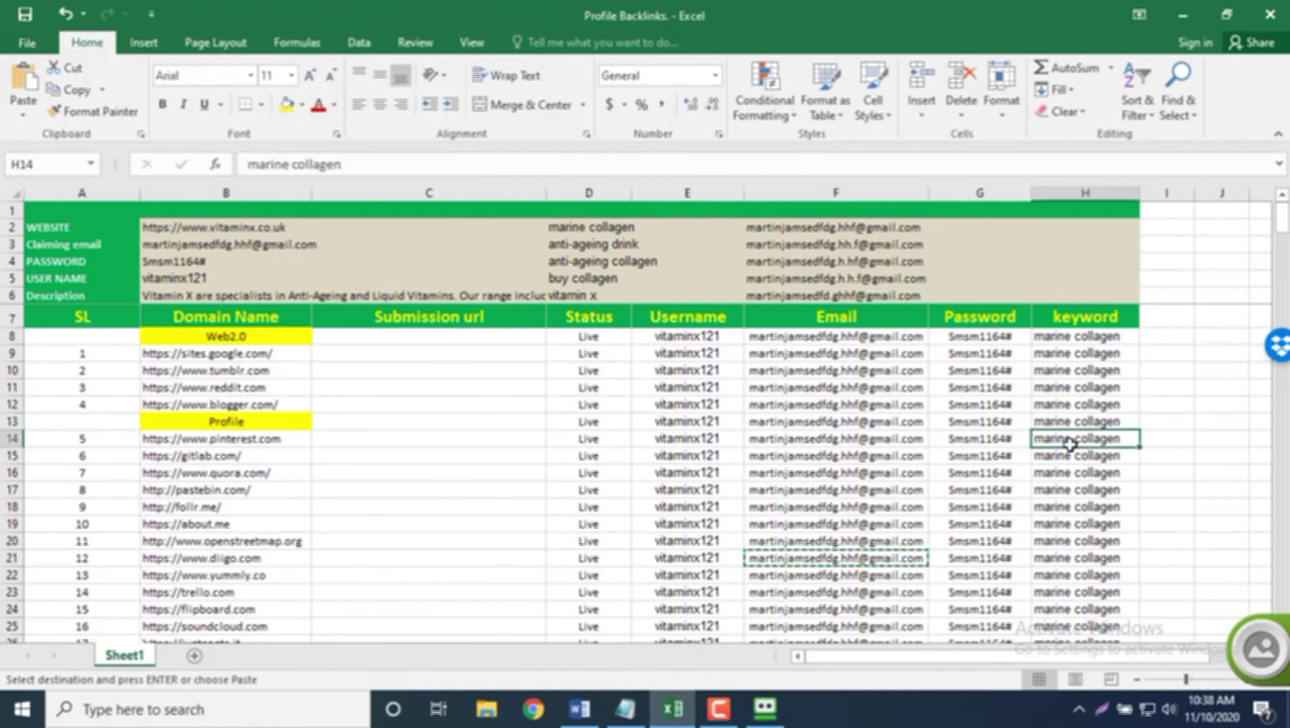
pyautogui.hotkey('ctrl', 'c')
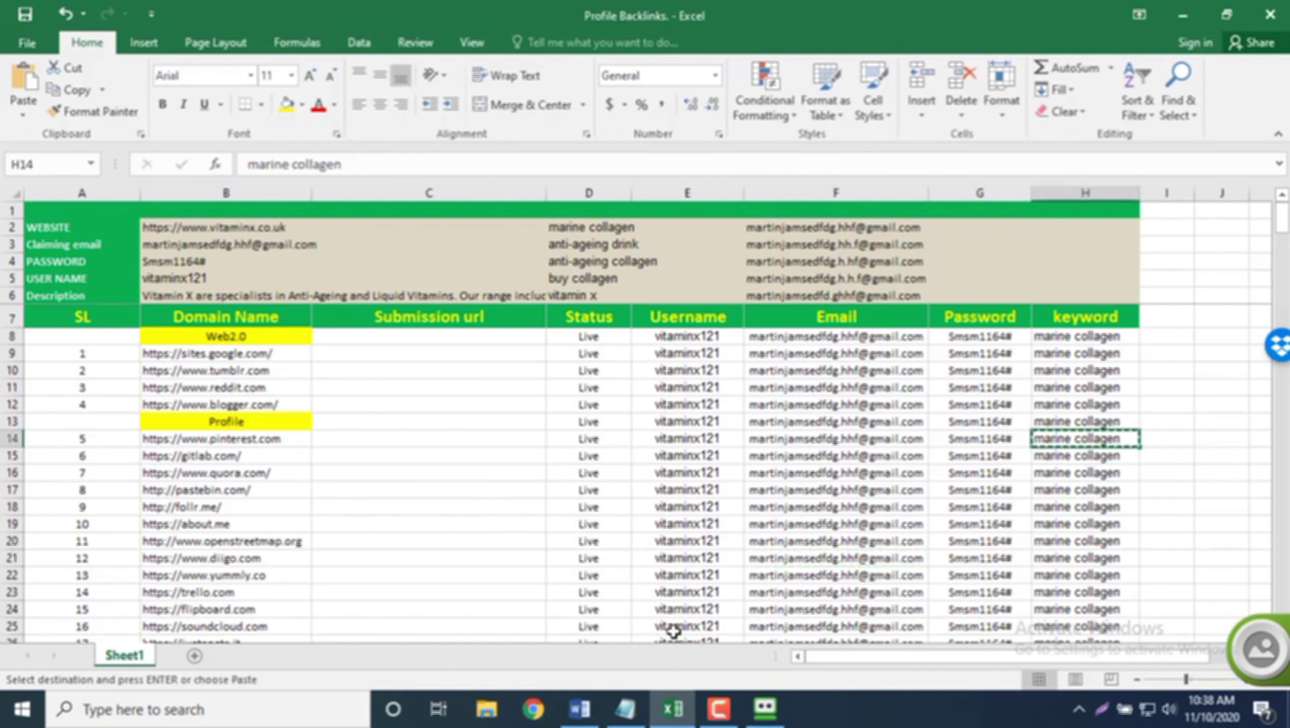
pyautogui.click(763, 703)
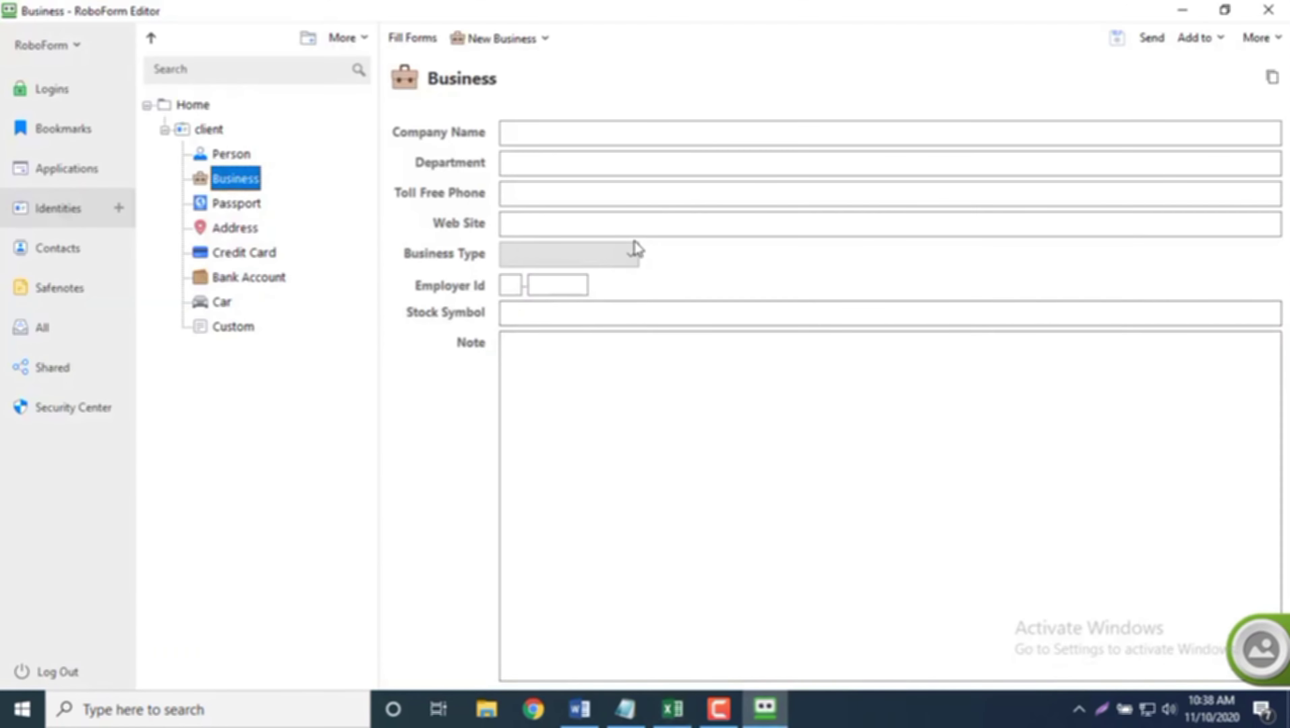
pyautogui.click(617, 132)
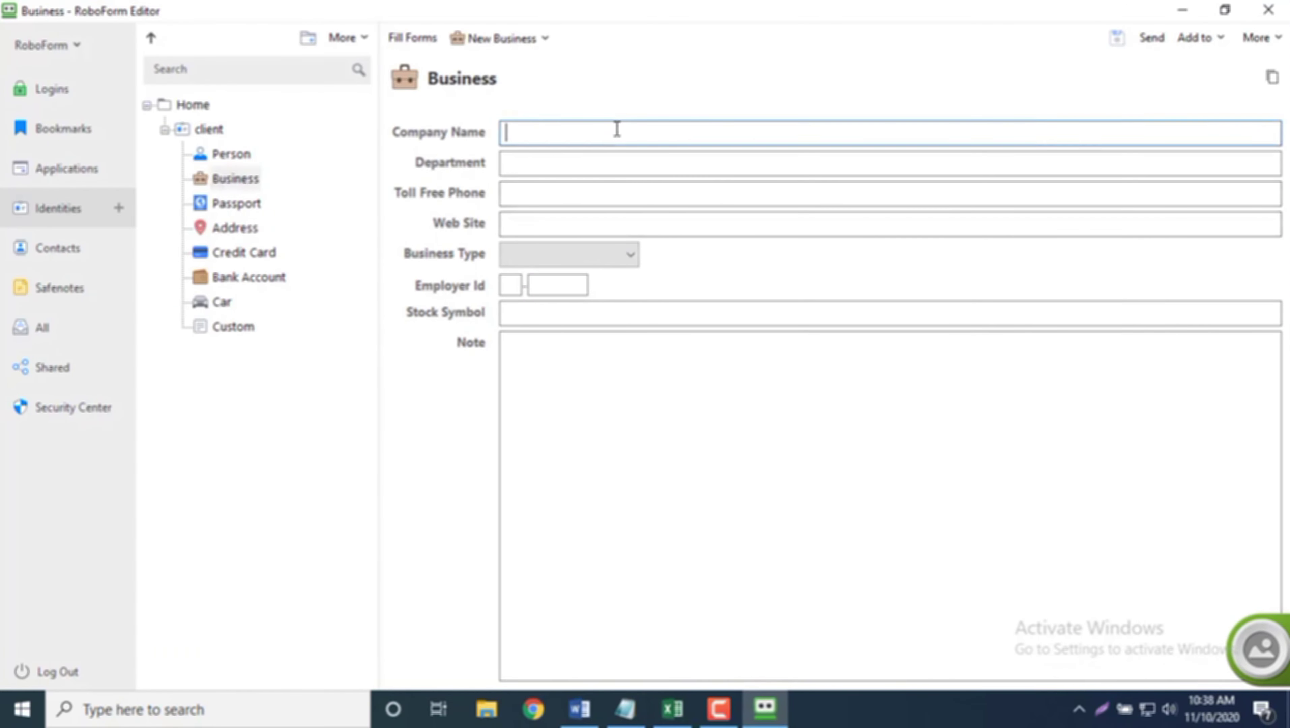
pyautogui.hotkey('ctrl', 'v')
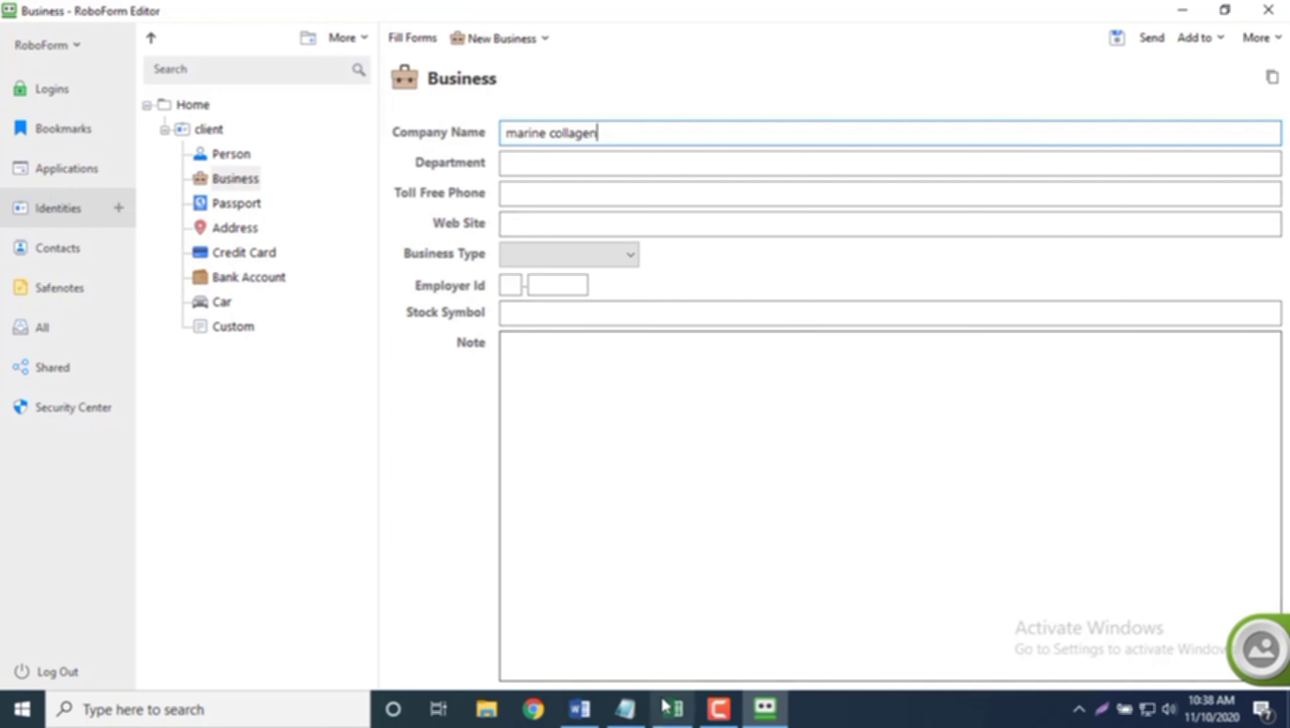
pyautogui.click(673, 710)
pyautogui.click(234, 222)
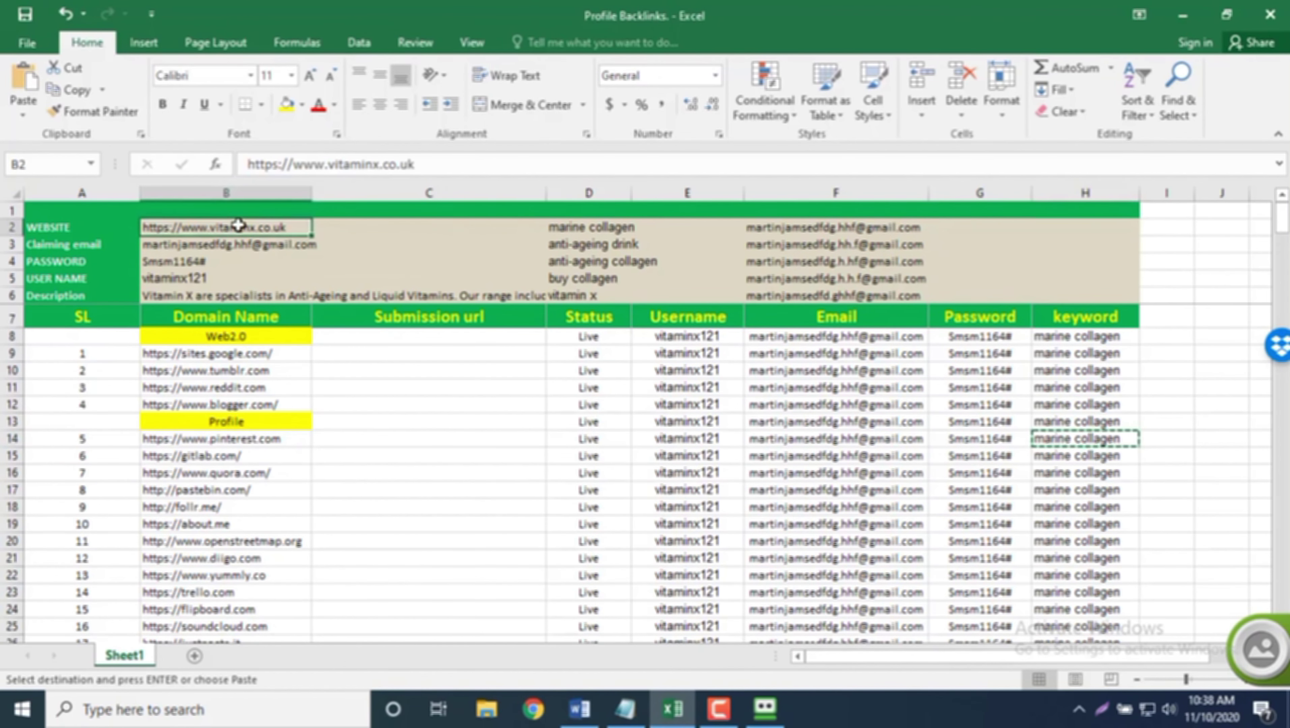
pyautogui.hotkey('ctrl', 'c')
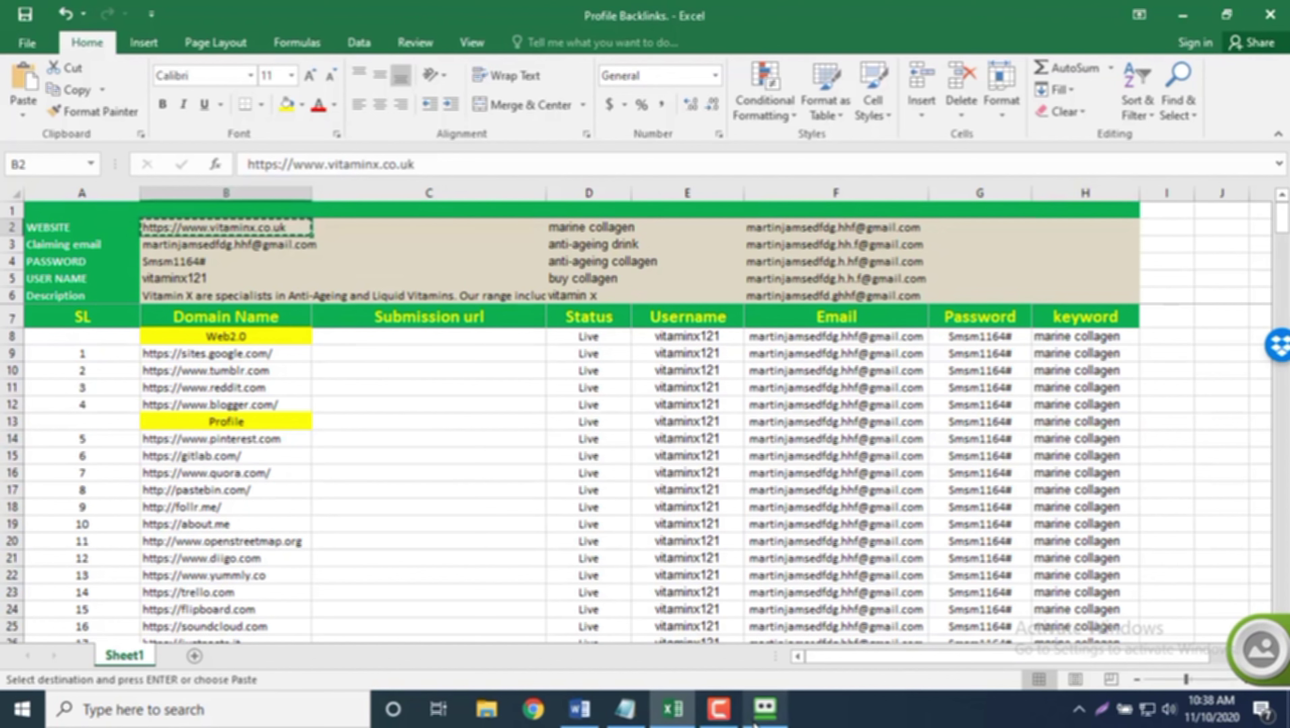
pyautogui.click(765, 710)
pyautogui.click(540, 229)
pyautogui.hotkey('ctrl', 'v')
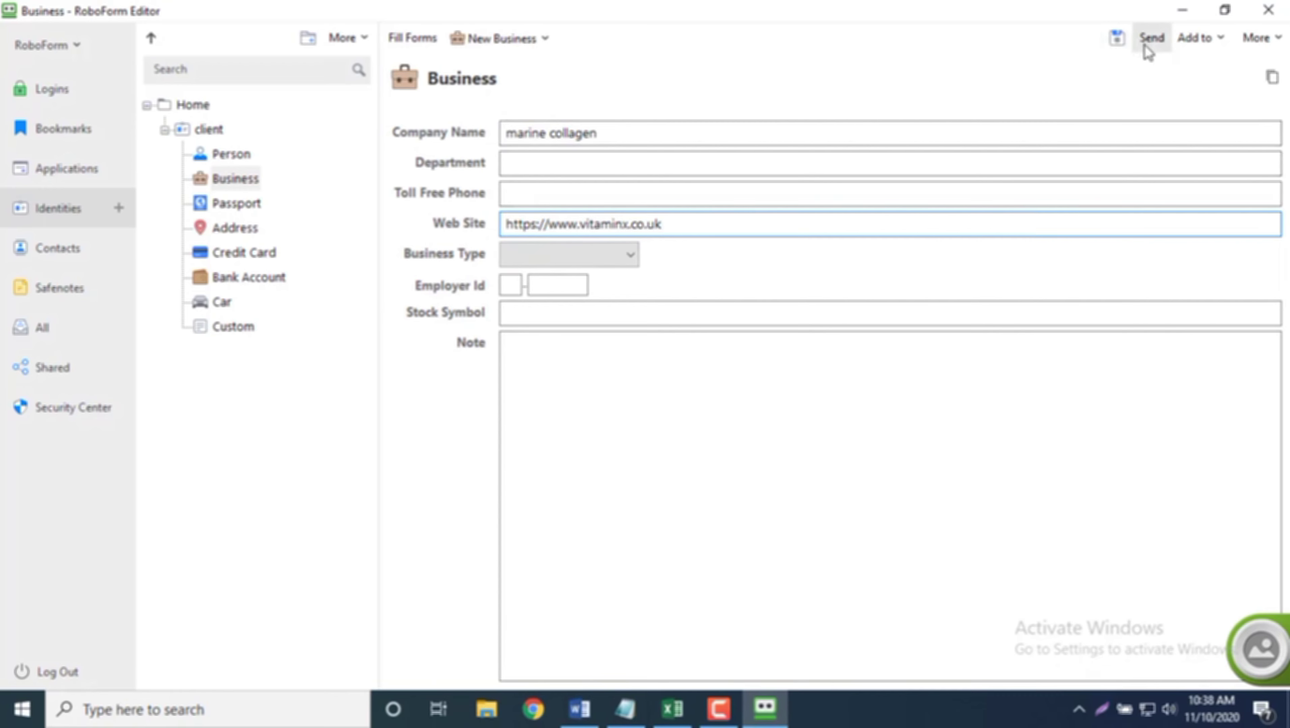
pyautogui.click(1120, 47)
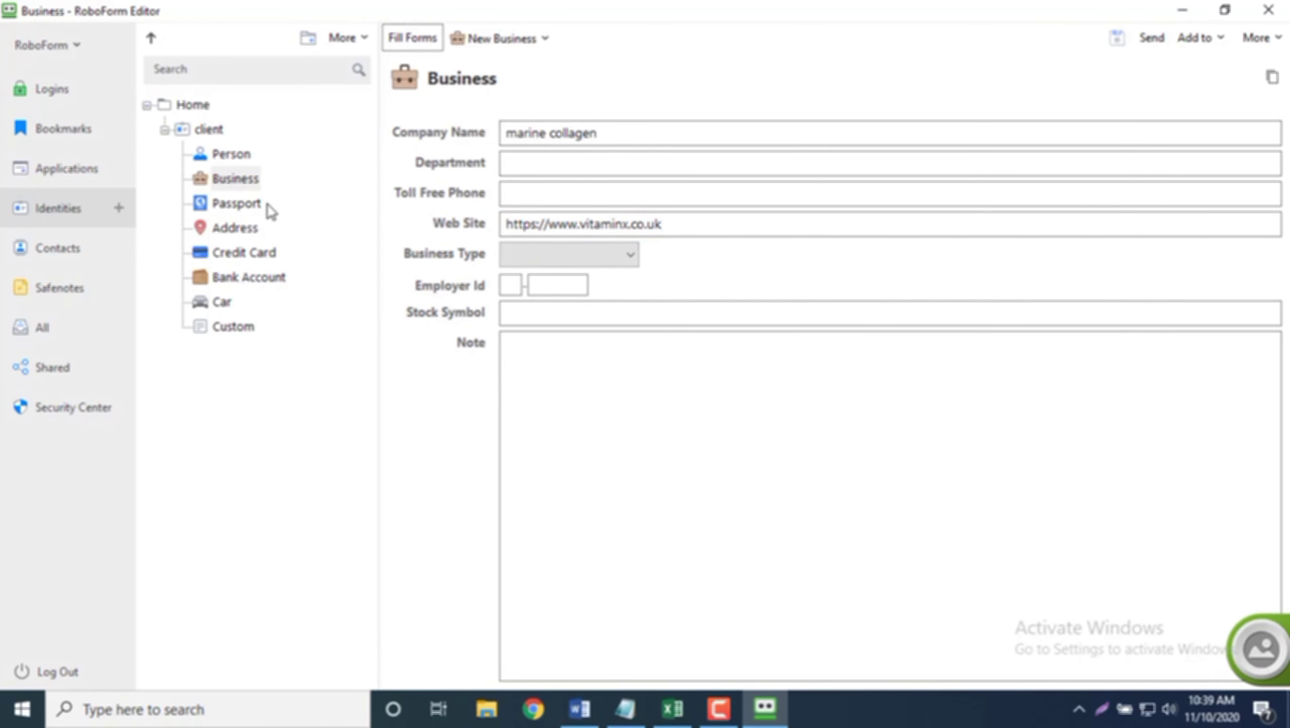
# Step: Review the Address section's More > Country options without changes, then go to Custom fields
pyautogui.click(249, 231)
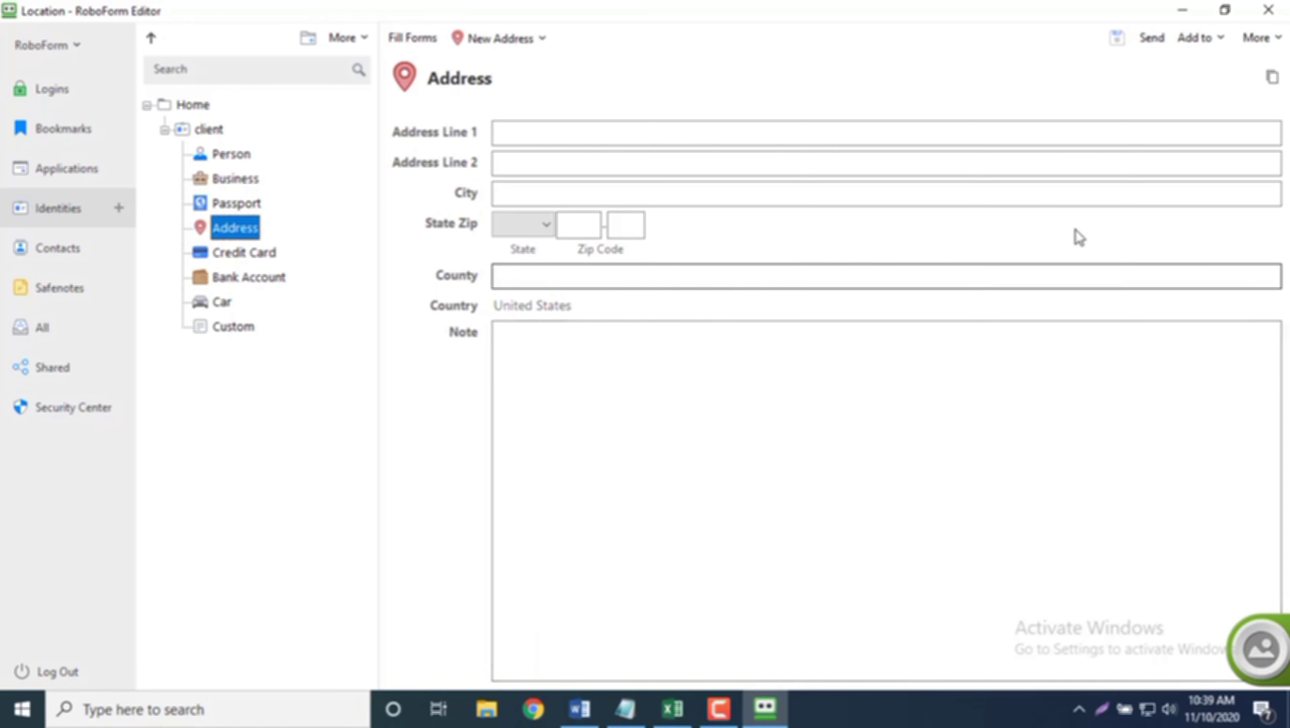
pyautogui.click(1281, 41)
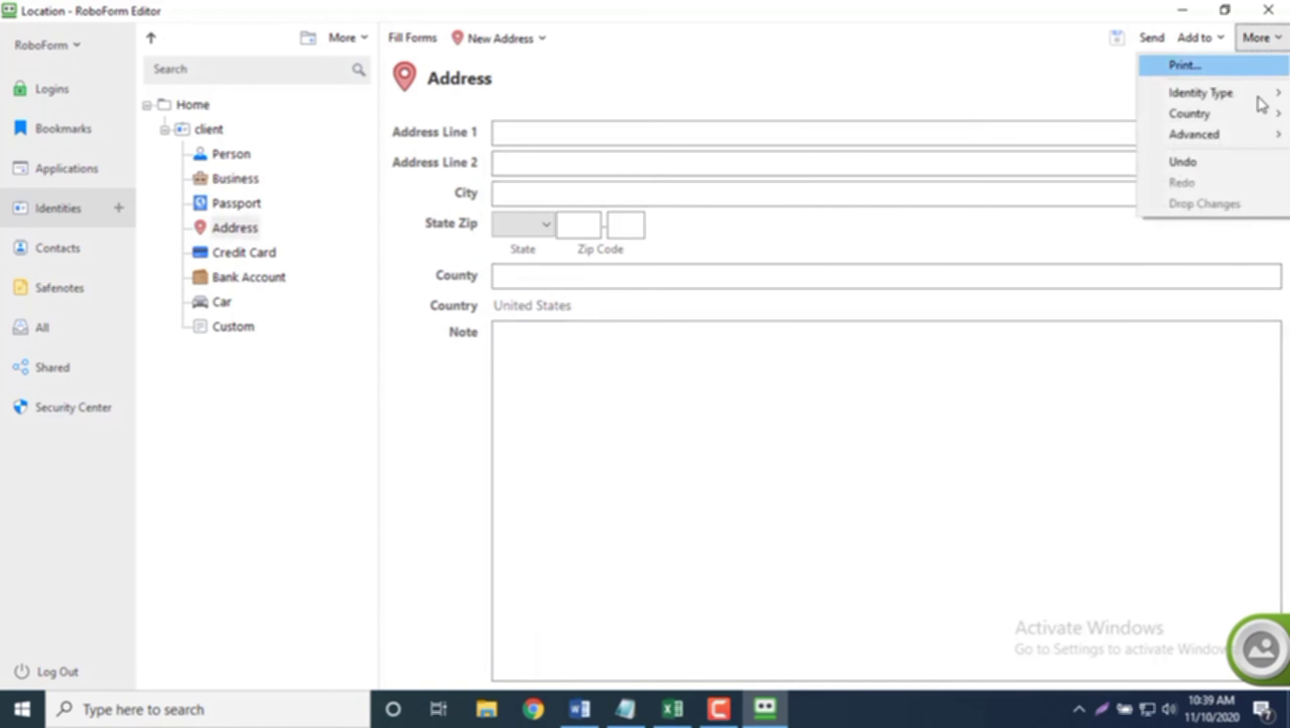
pyautogui.moveTo(1268, 118)
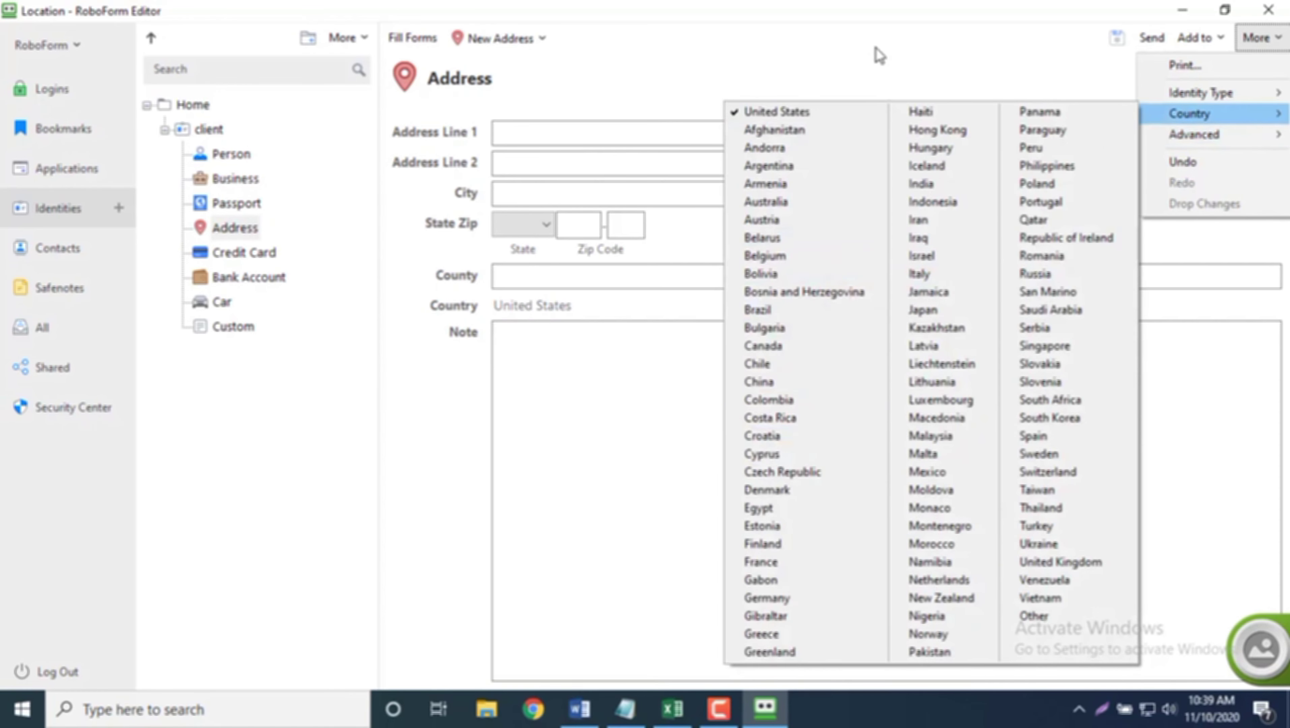
pyautogui.click(880, 56)
pyautogui.click(1283, 43)
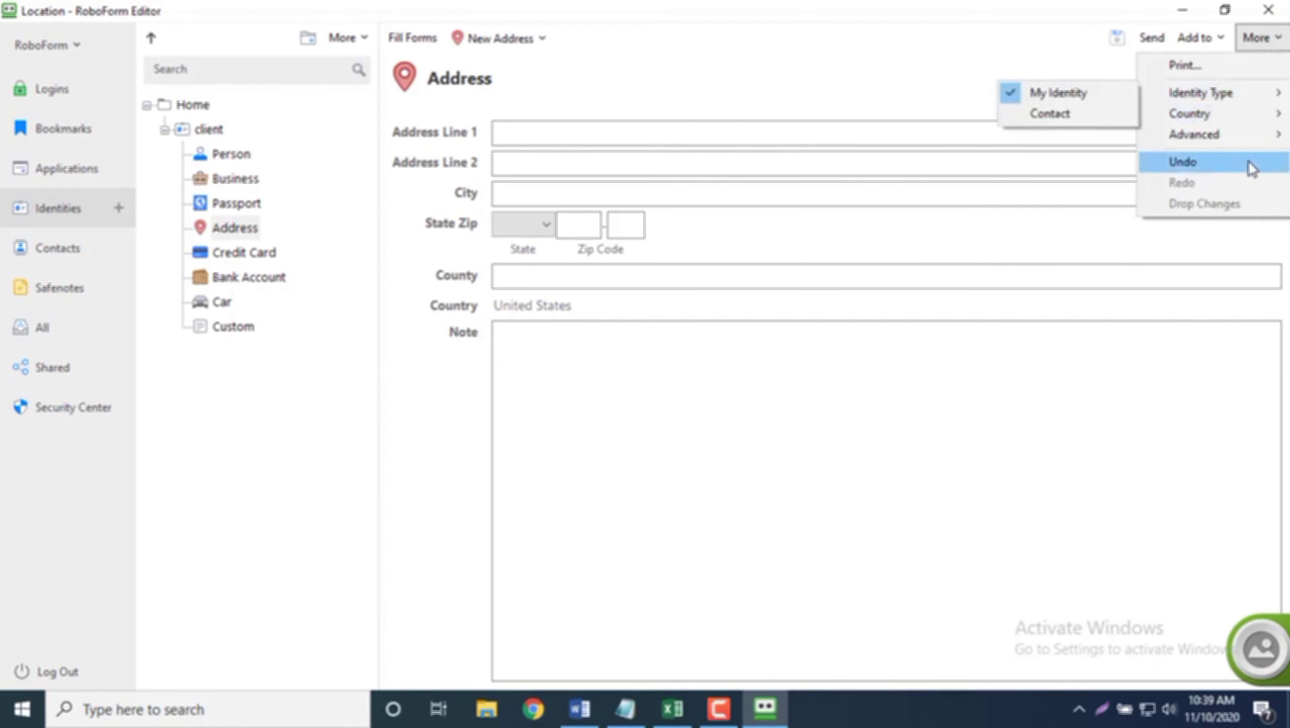
pyautogui.moveTo(1240, 141)
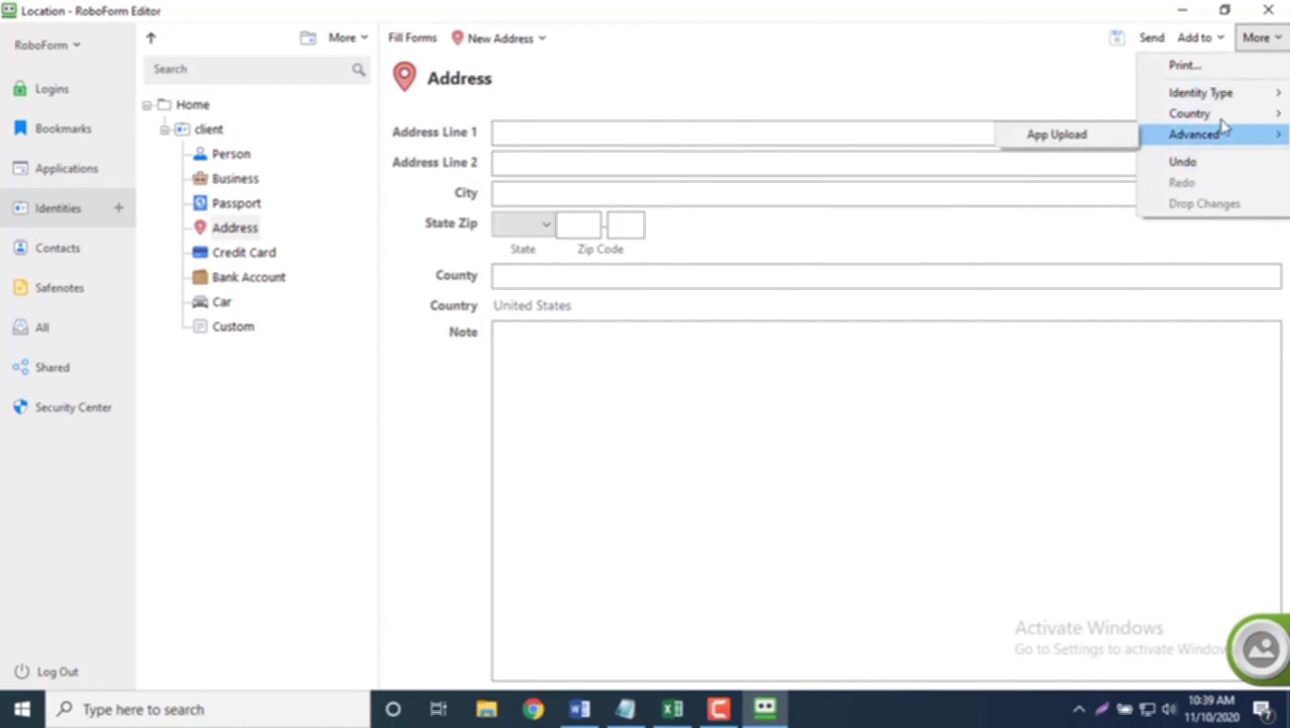
pyautogui.moveTo(1203, 113)
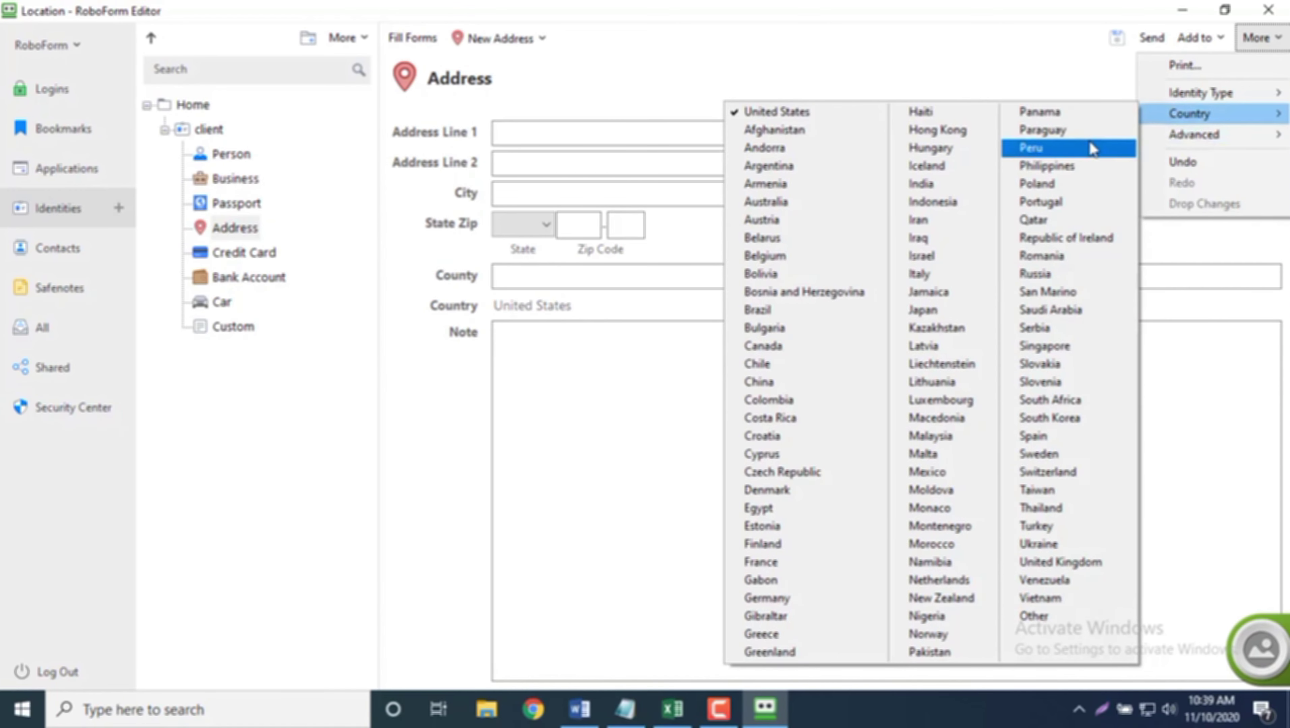
pyautogui.click(556, 394)
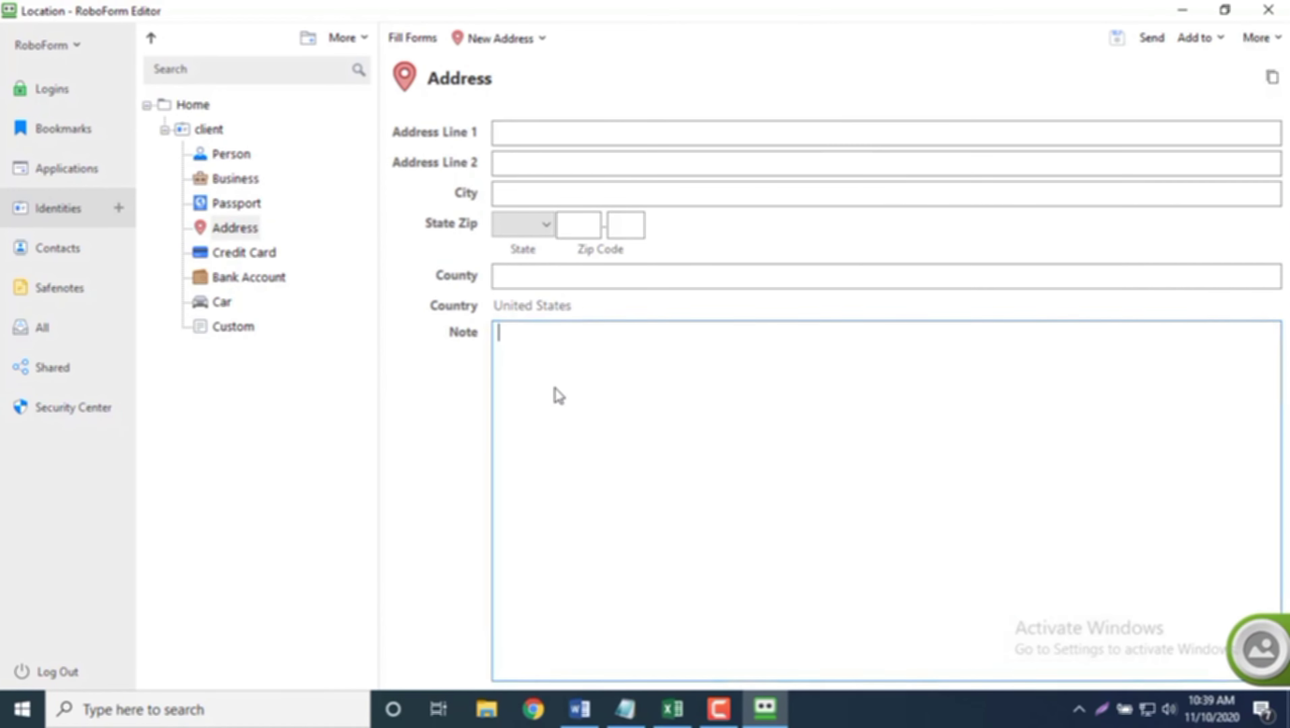
pyautogui.click(524, 128)
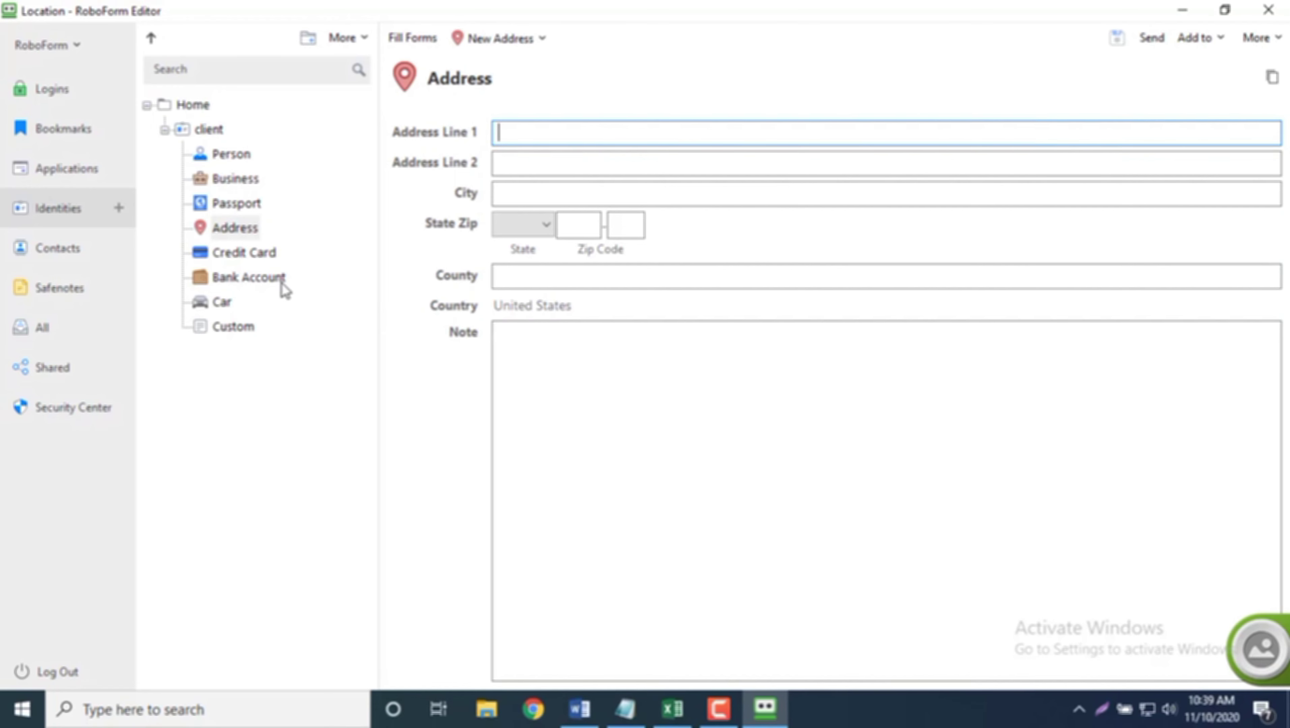
pyautogui.click(233, 328)
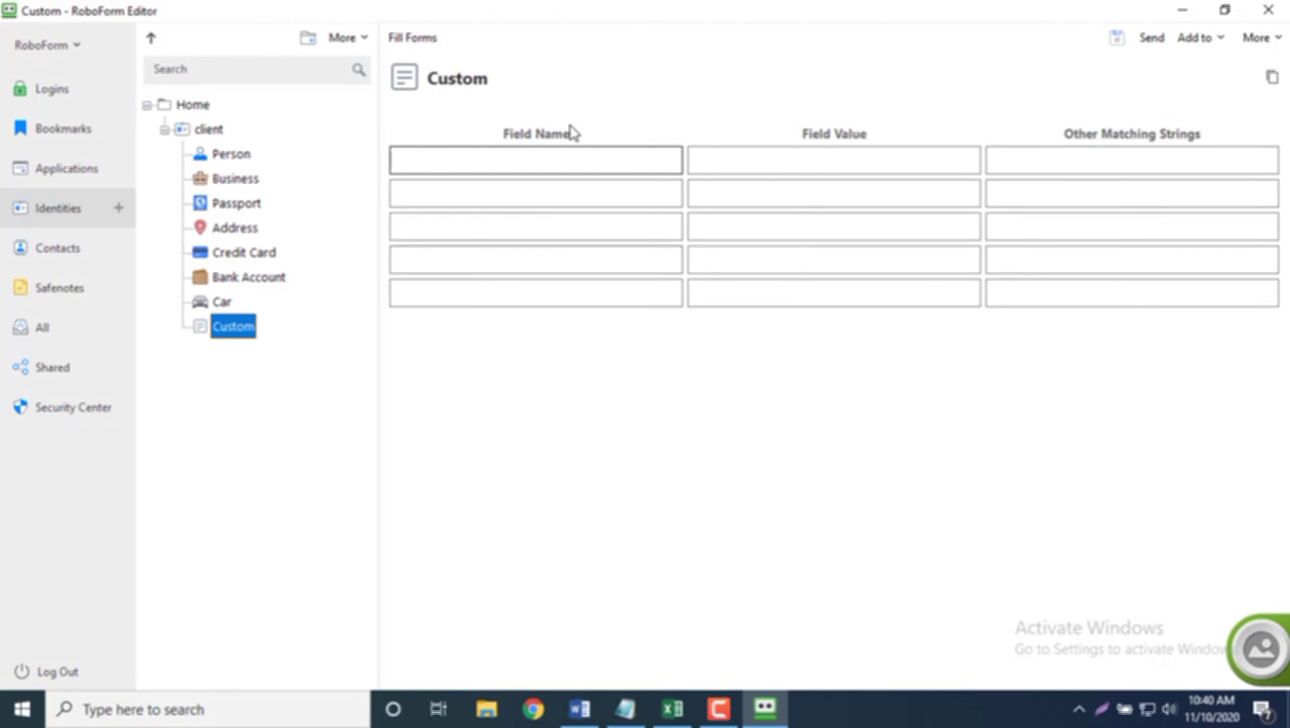
# Step: Enter custom field names username and password in the first two rows of the Custom grid
pyautogui.click(572, 151)
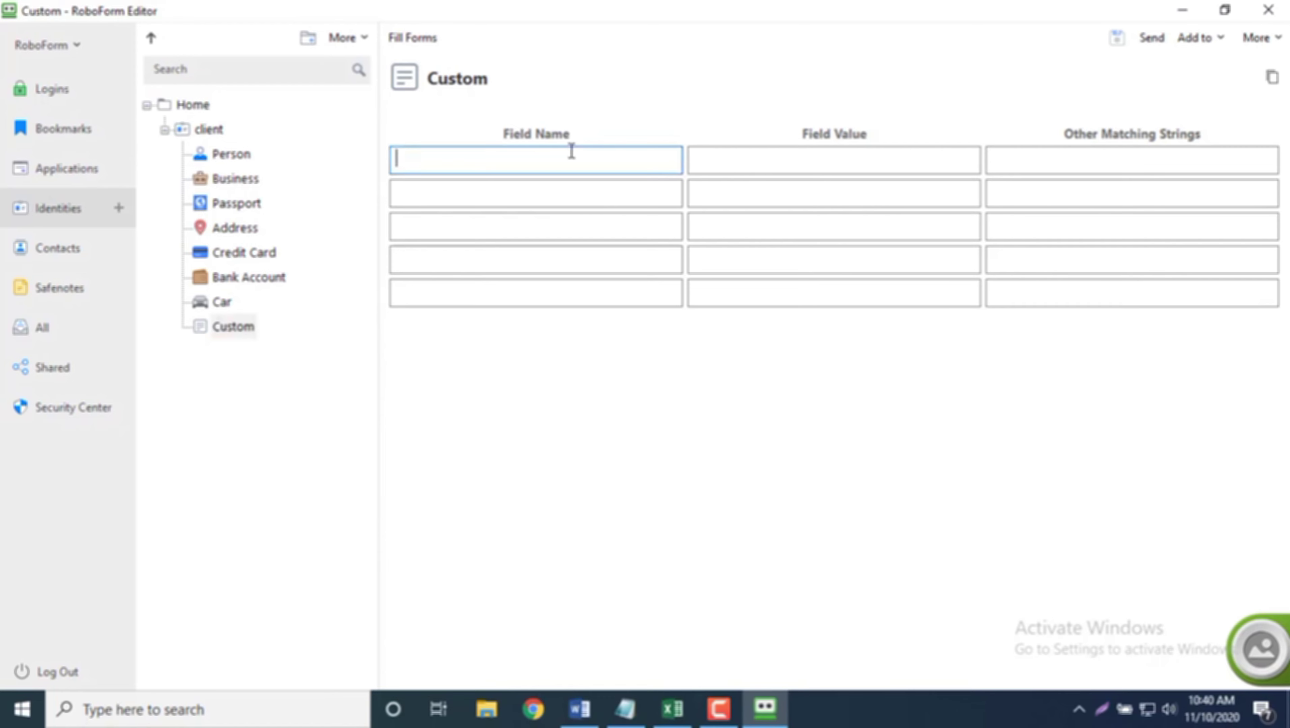
pyautogui.write('username')
pyautogui.click(595, 187)
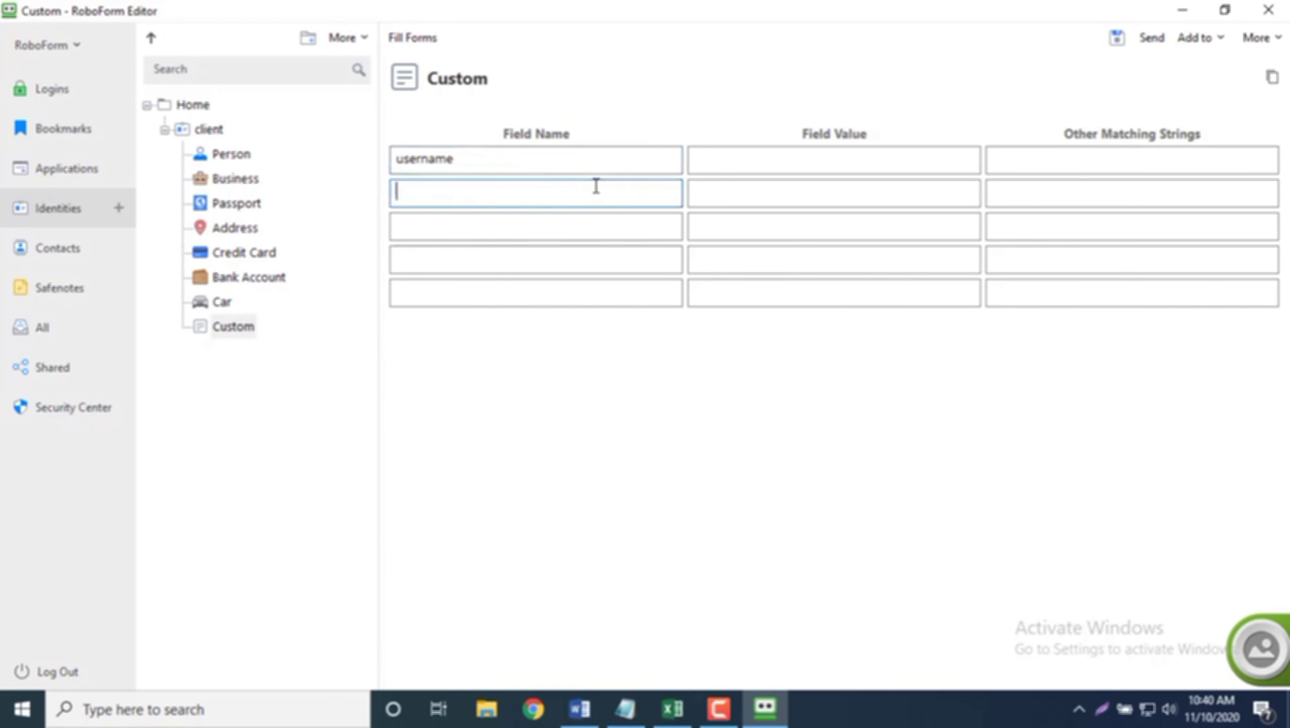
pyautogui.write('password')
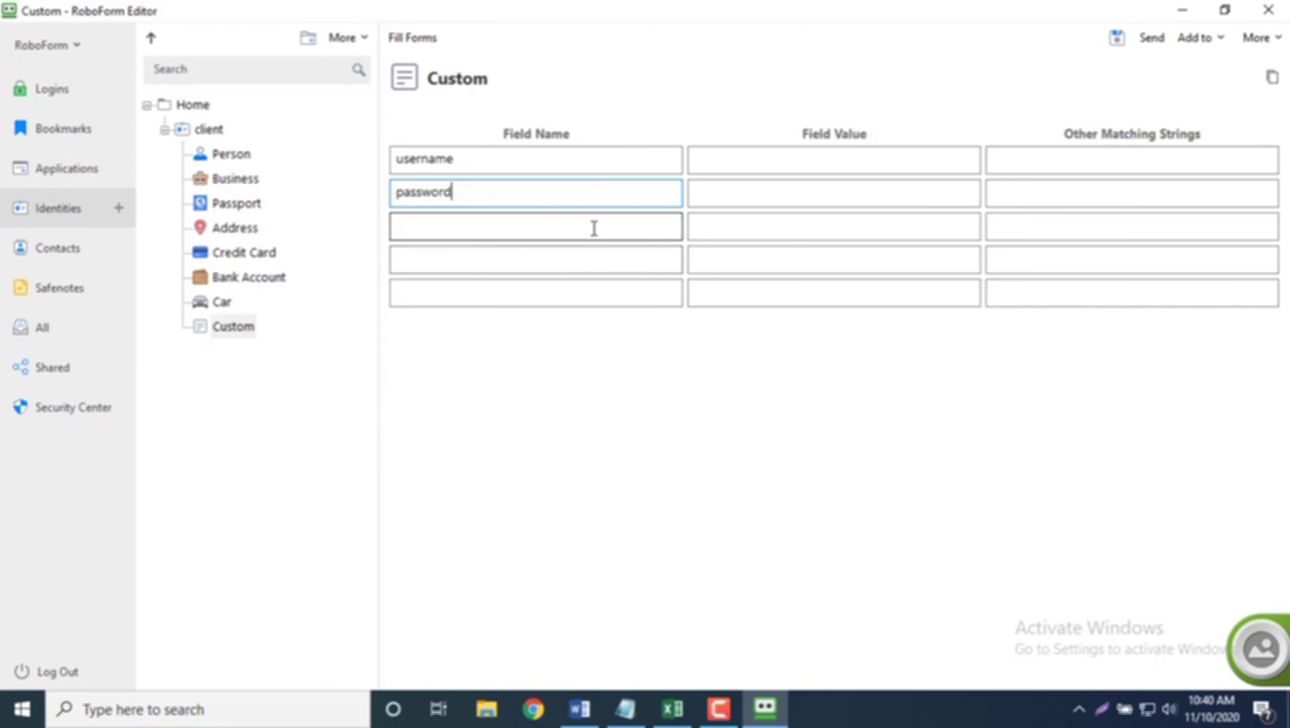
pyautogui.click(736, 167)
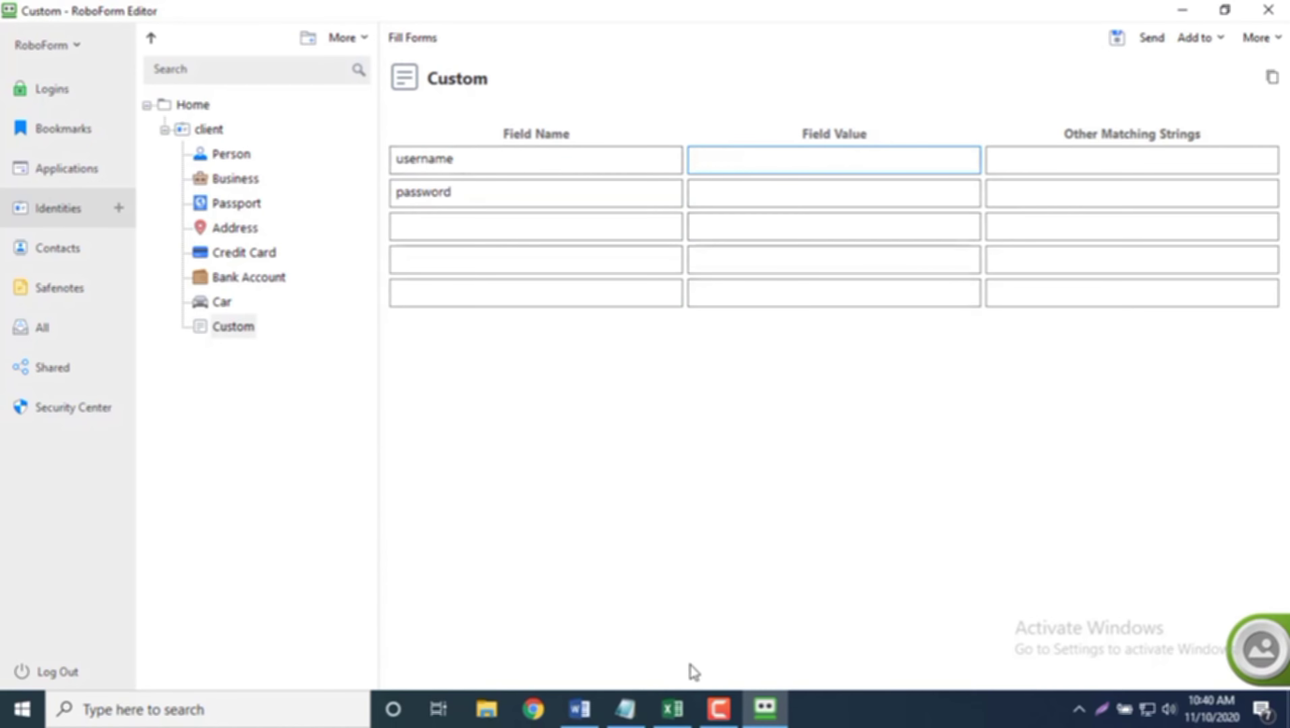
# Step: Copy the username from Excel cell E10 into RoboForm's custom username field value
pyautogui.click(678, 707)
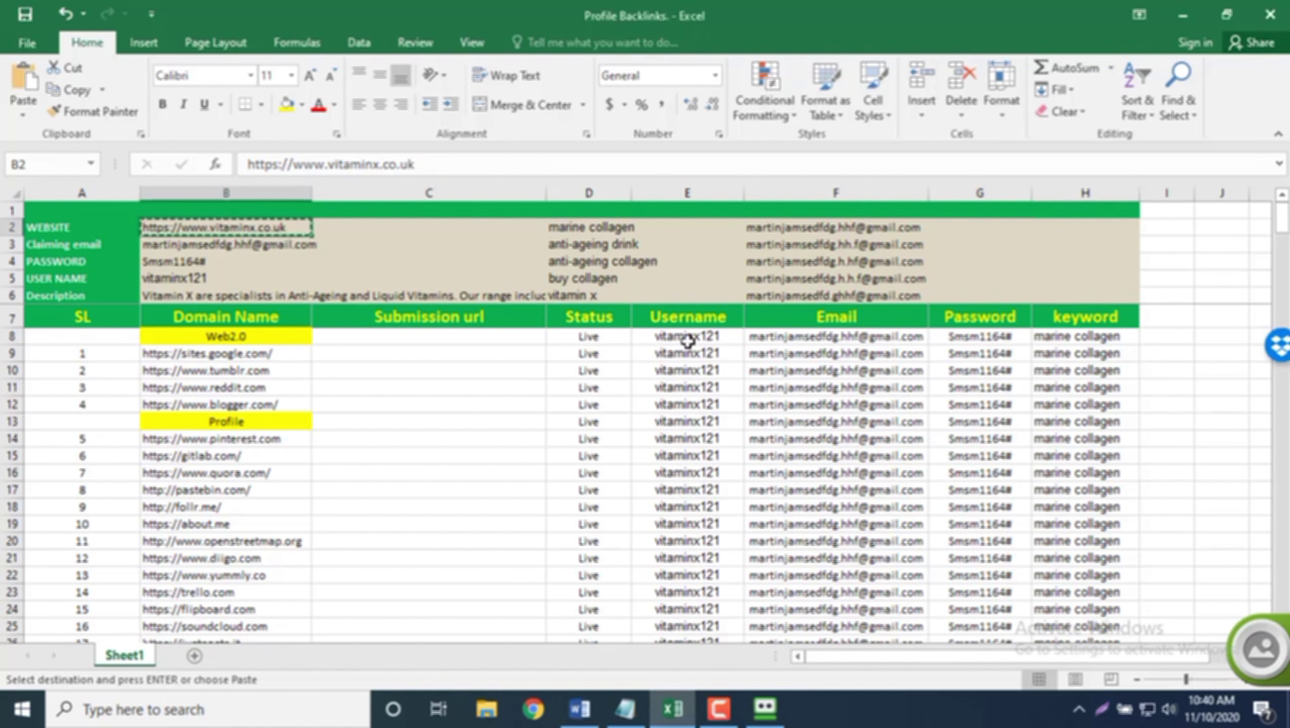
pyautogui.click(713, 366)
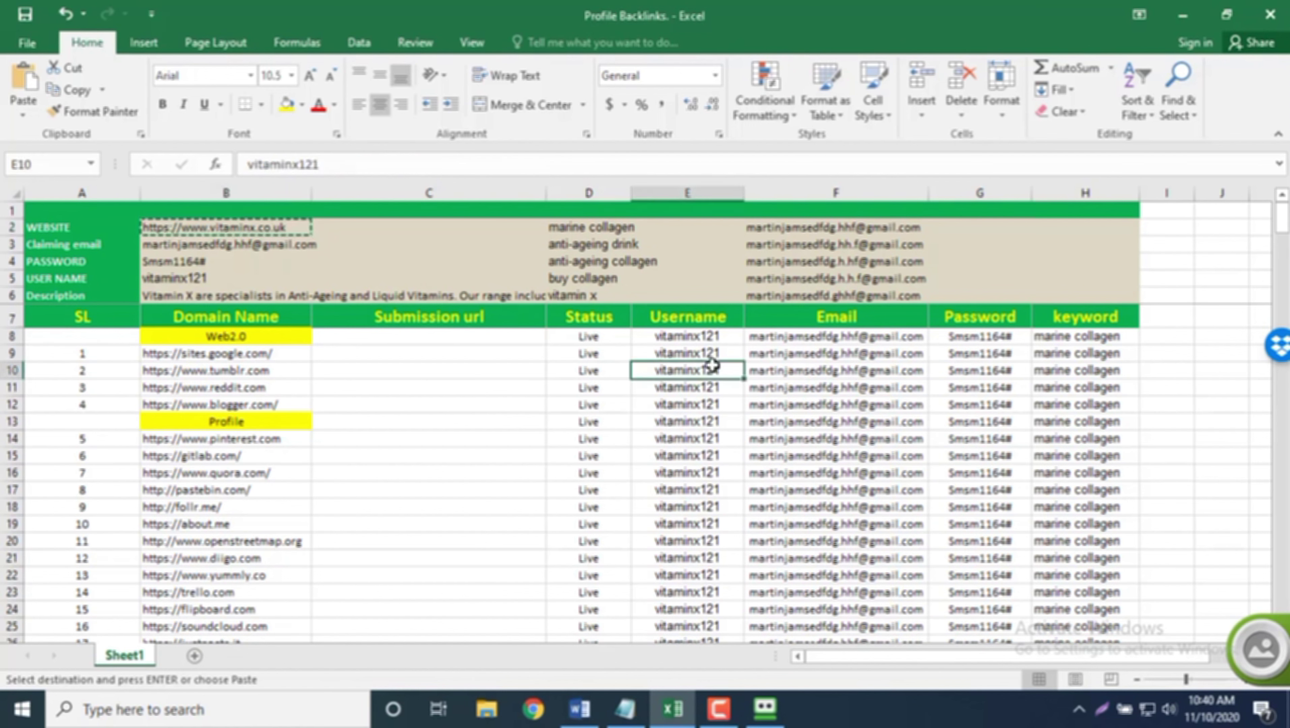
pyautogui.hotkey('ctrl', 'c')
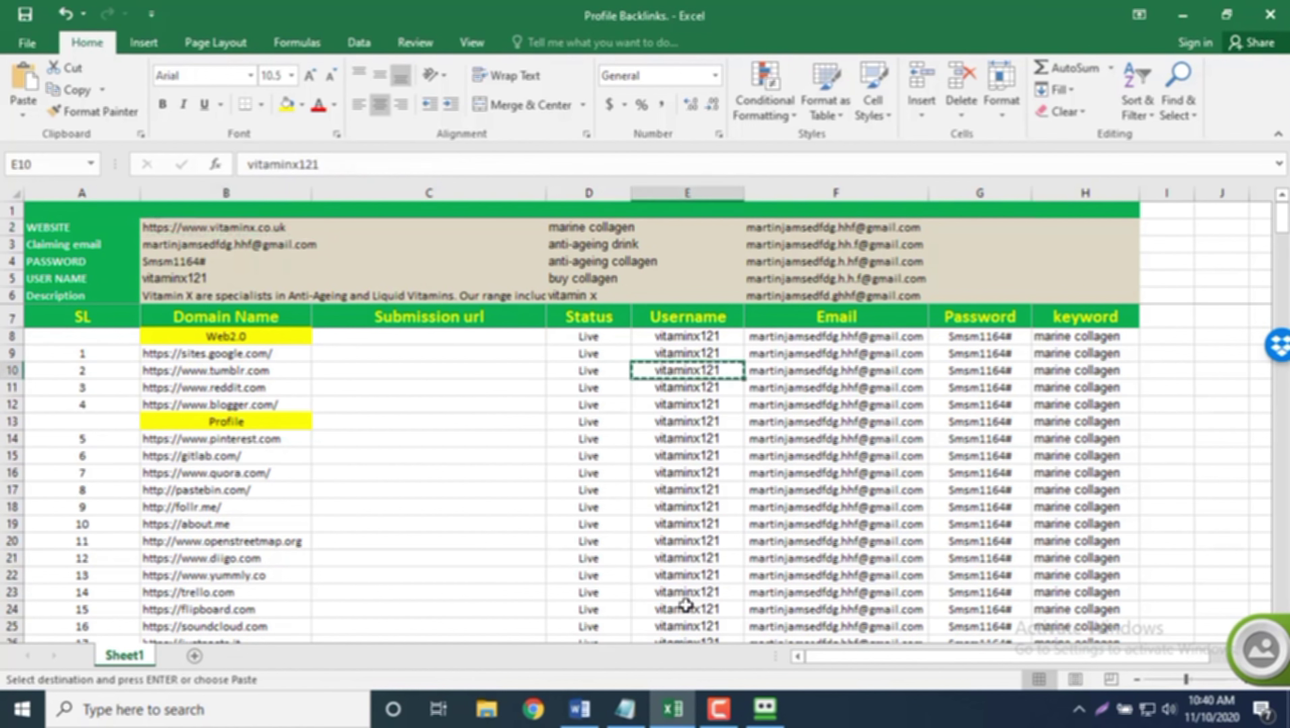
pyautogui.moveTo(765, 709)
pyautogui.click(682, 638)
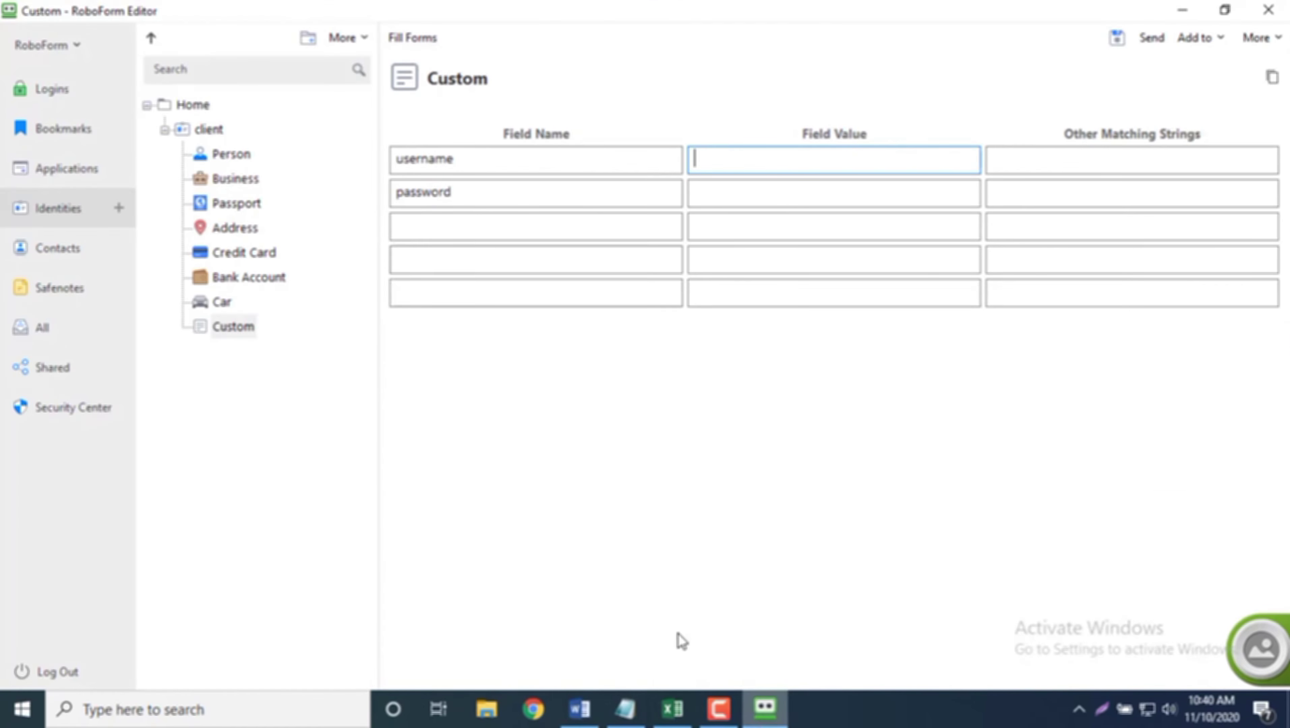
pyautogui.click(755, 161)
pyautogui.hotkey('ctrl', 'v')
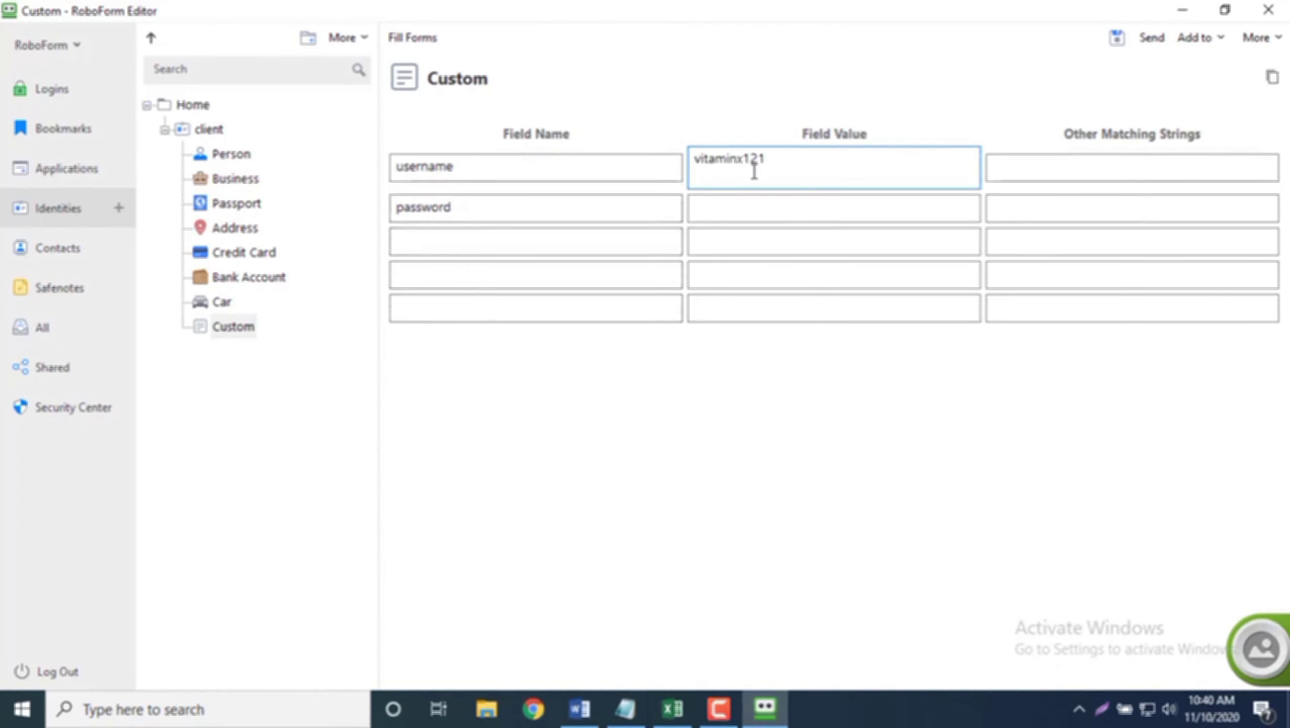
pyautogui.press('BackSpace')
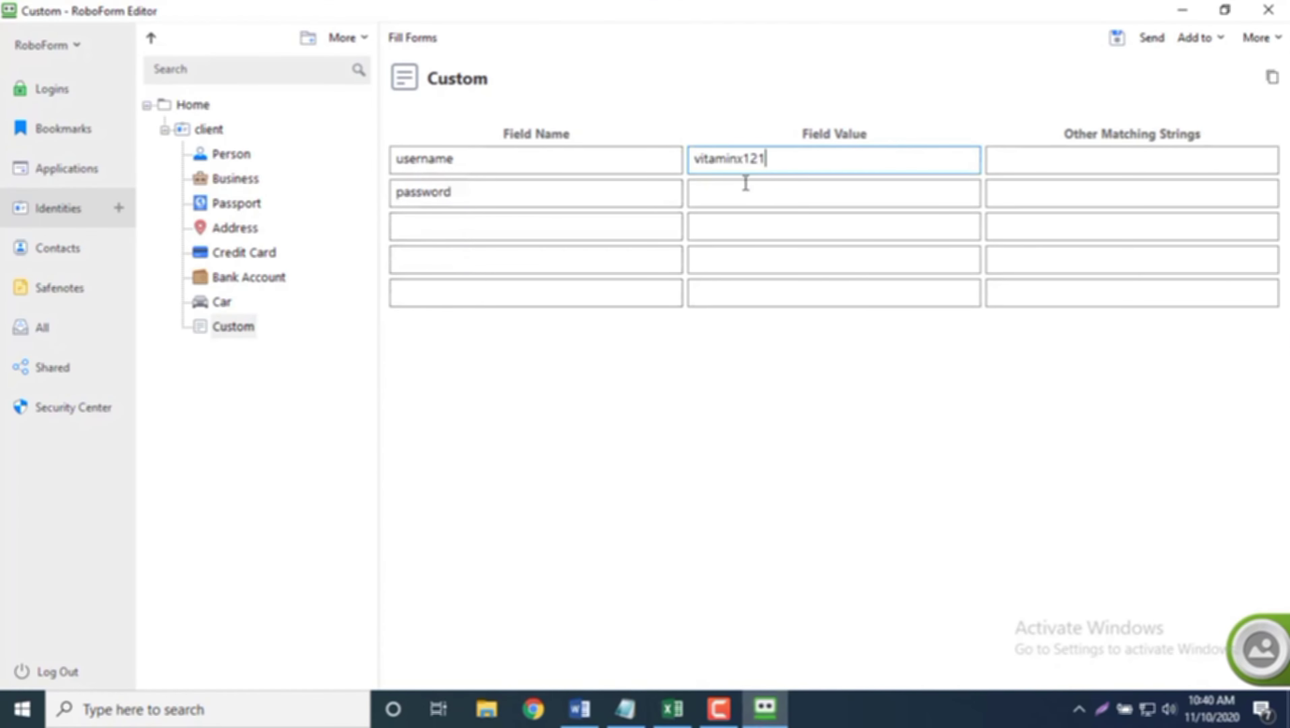
# Step: Paste the password from cell G22 into the custom password field and save the identity
pyautogui.click(744, 188)
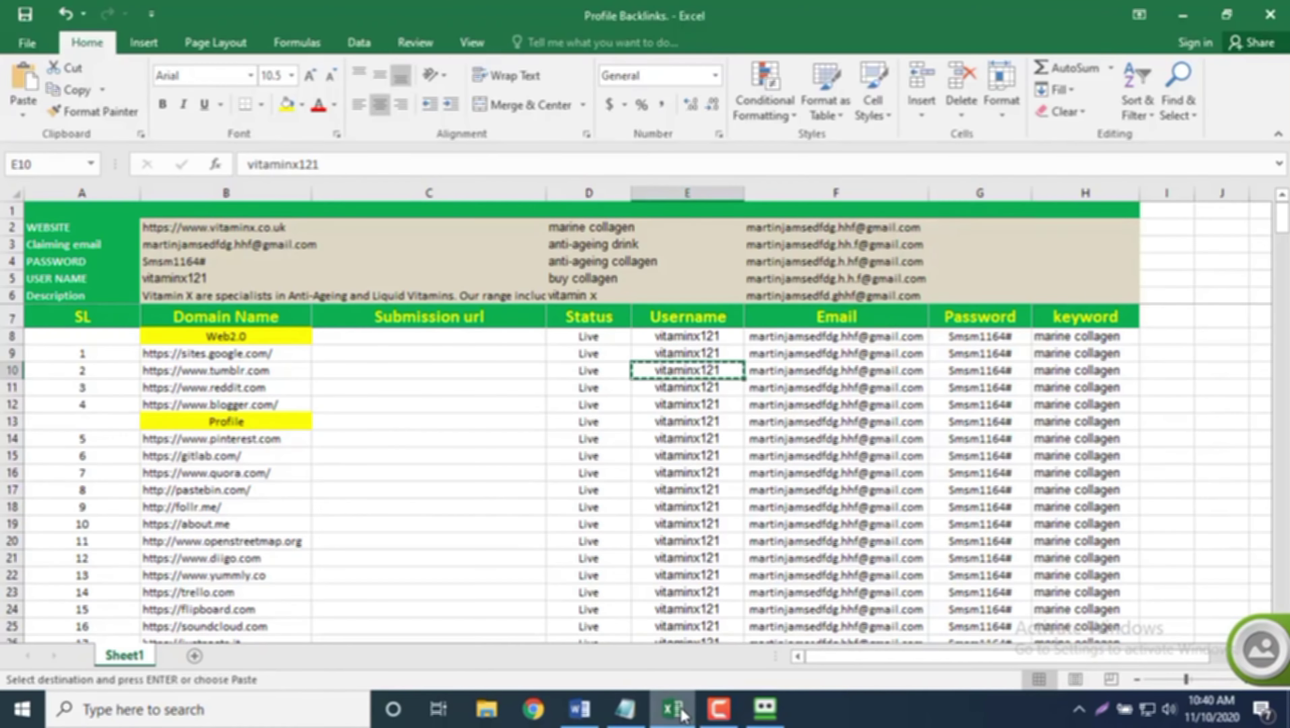
pyautogui.click(683, 713)
pyautogui.click(963, 570)
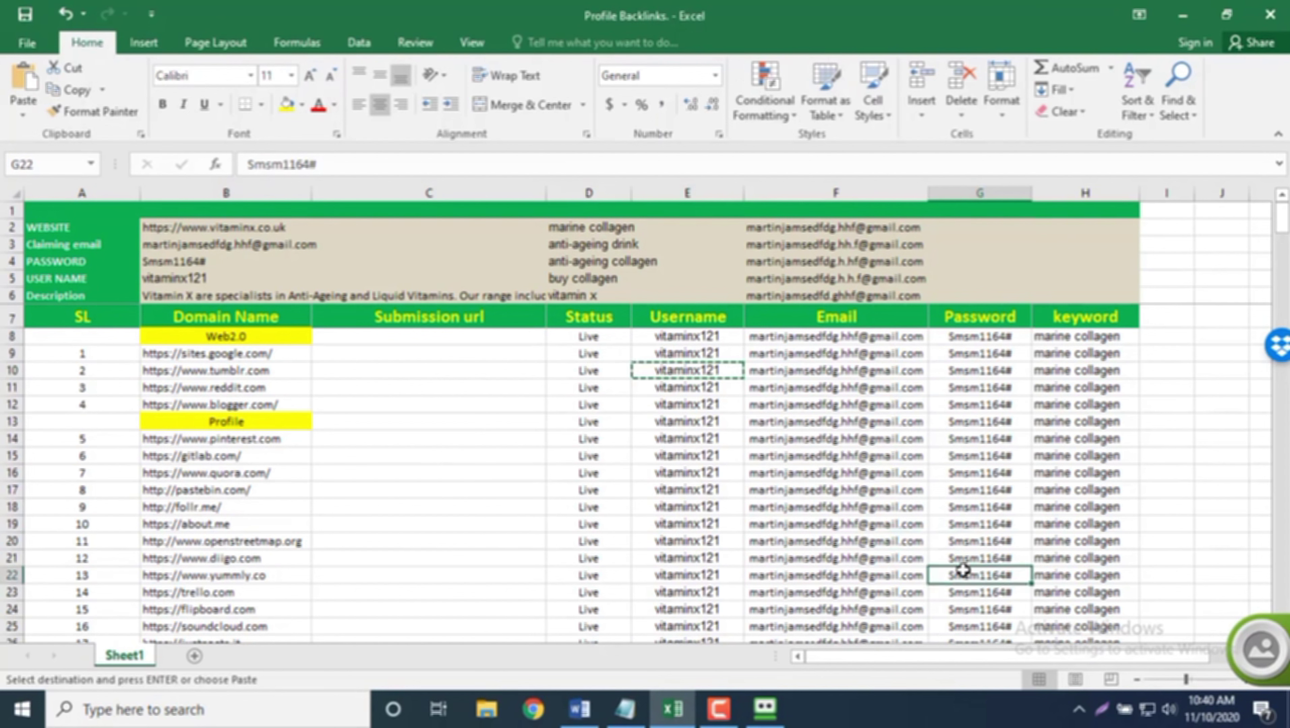
pyautogui.hotkey('ctrl', 'c')
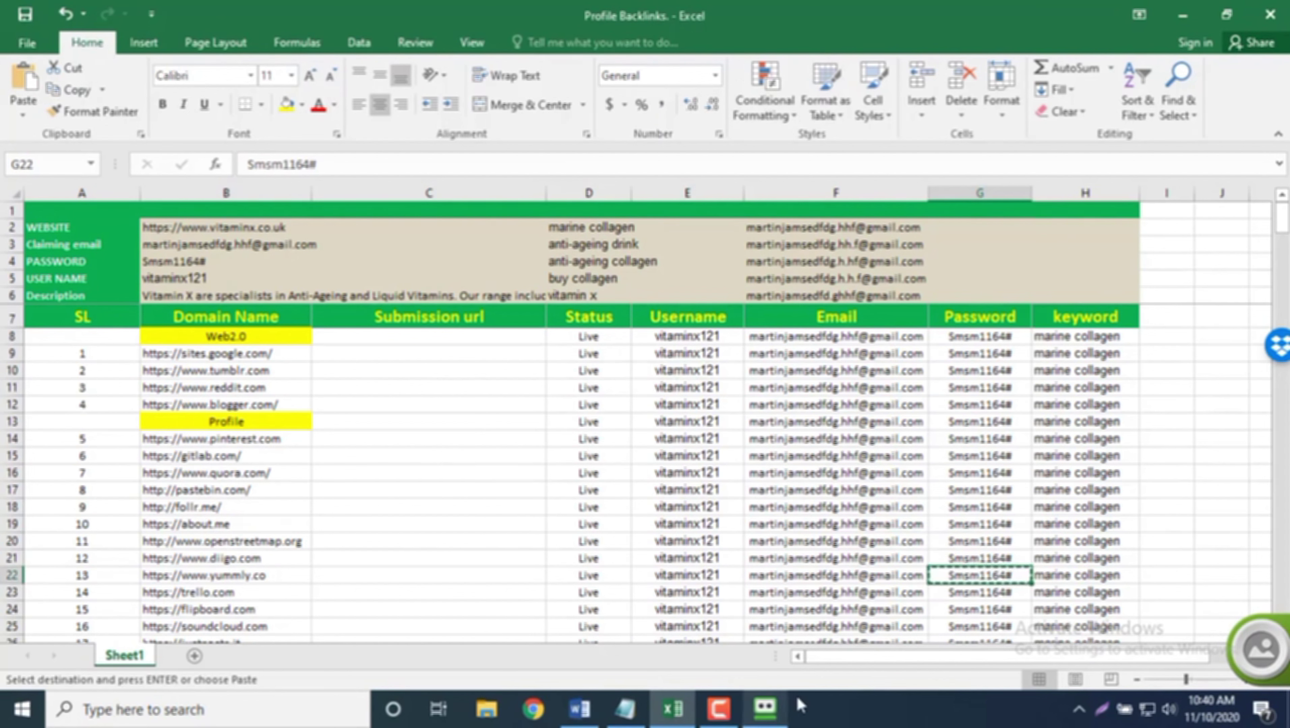
pyautogui.click(782, 694)
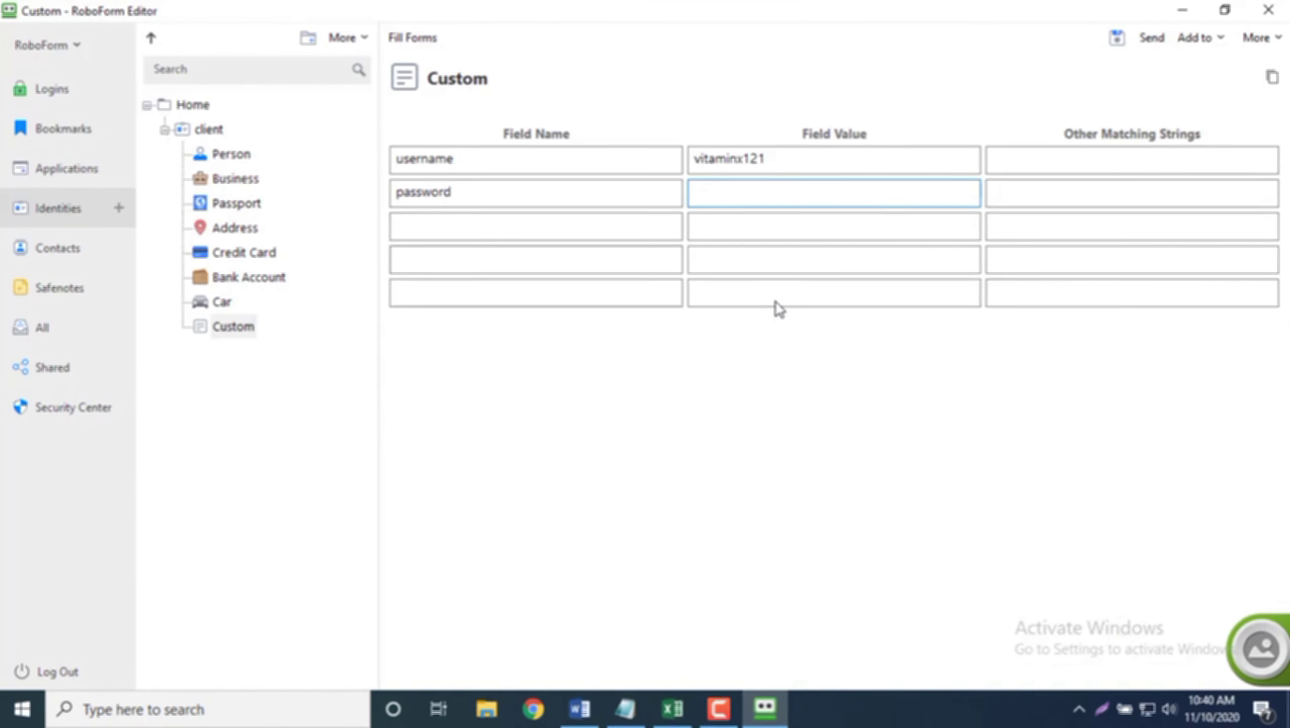
pyautogui.hotkey('ctrl', 'v')
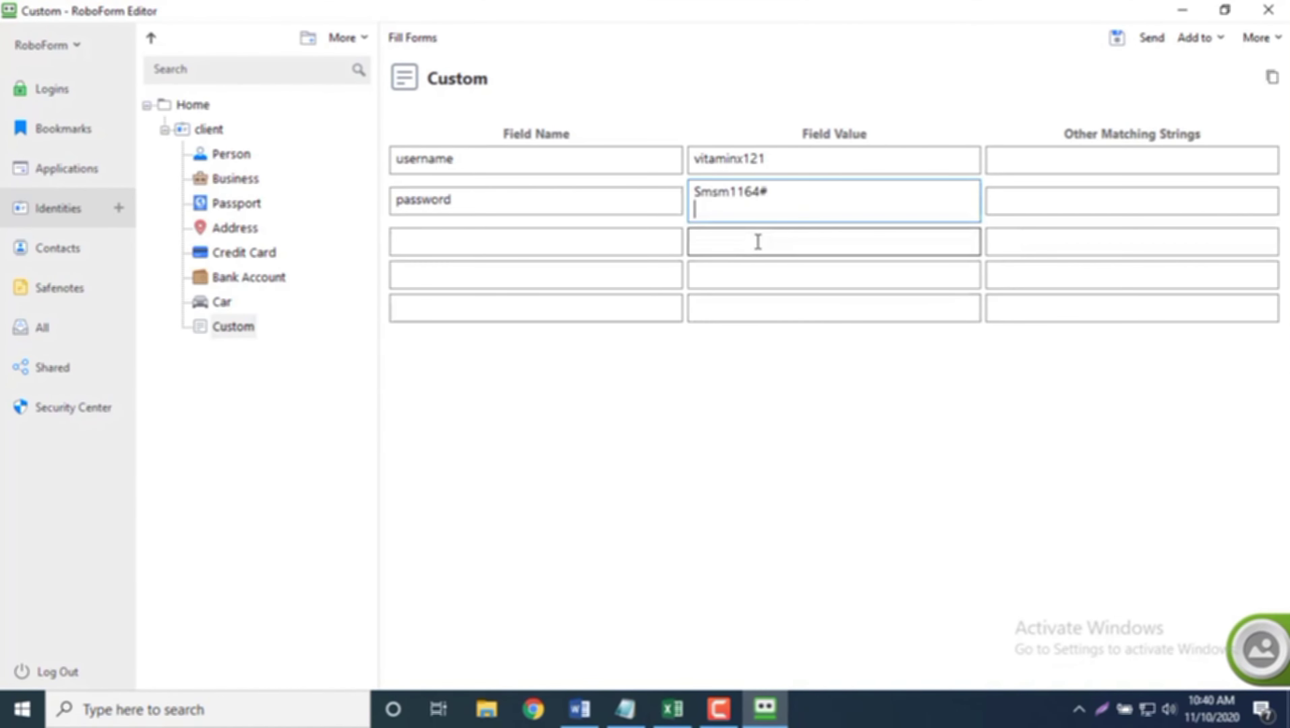
pyautogui.press('BackSpace')
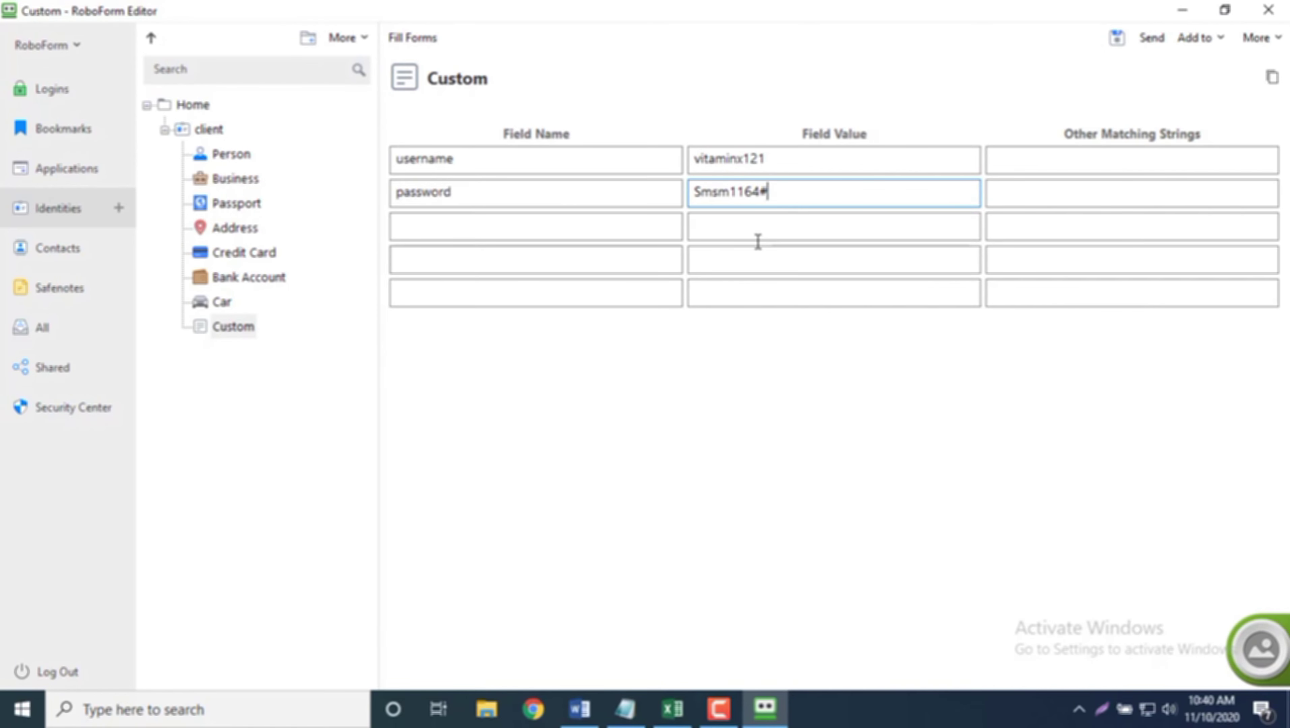
pyautogui.click(1115, 45)
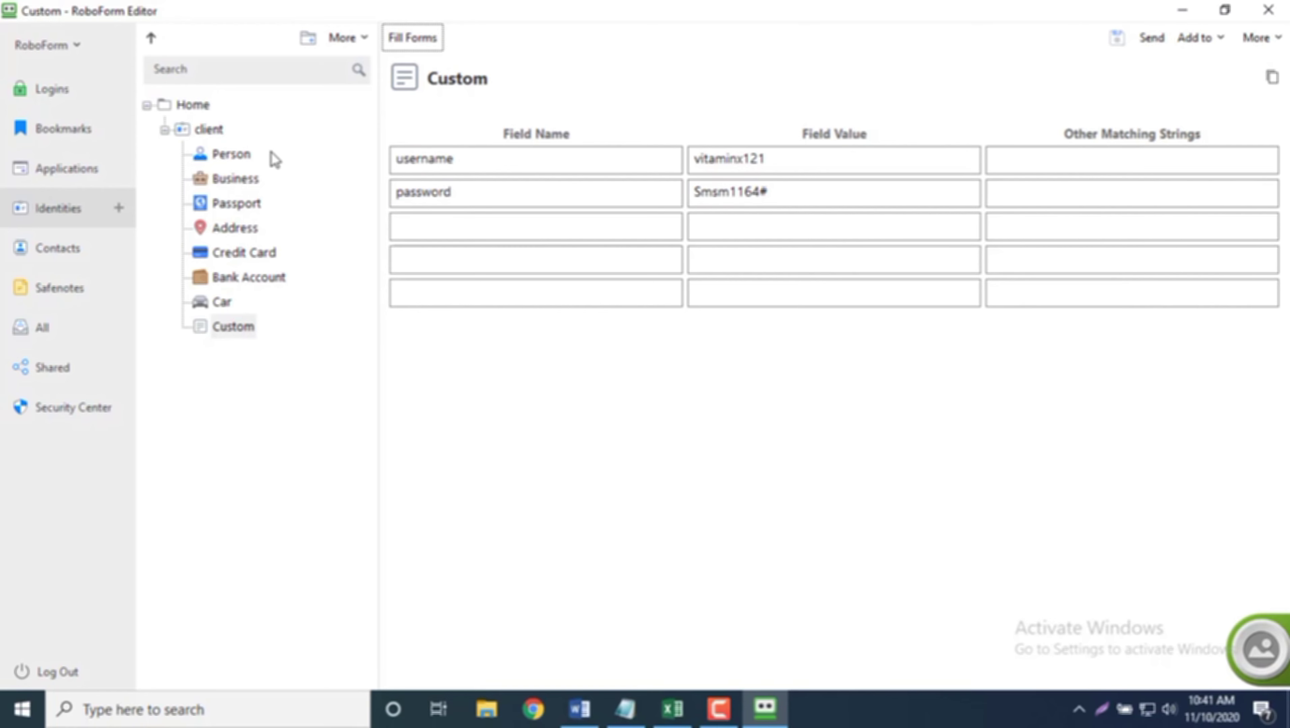
# Step: Review the client's Person and Business details, then close the RoboForm editor
pyautogui.click(253, 156)
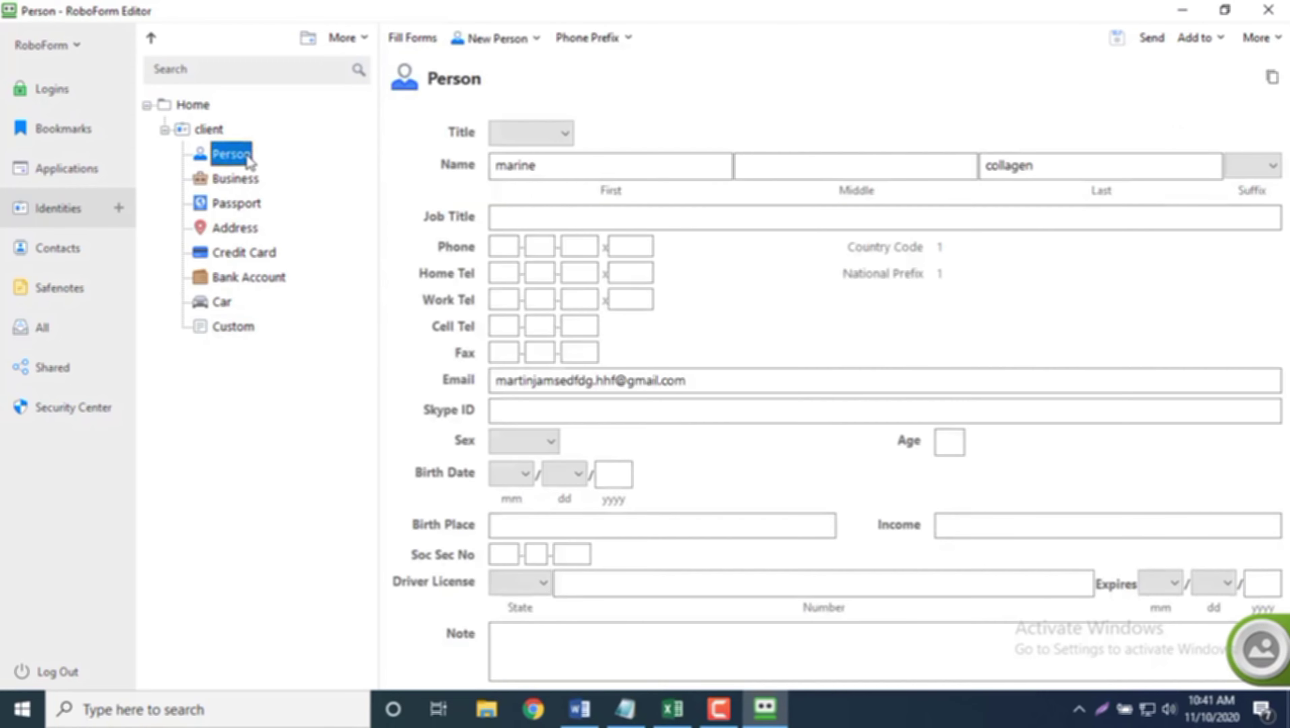
pyautogui.click(246, 182)
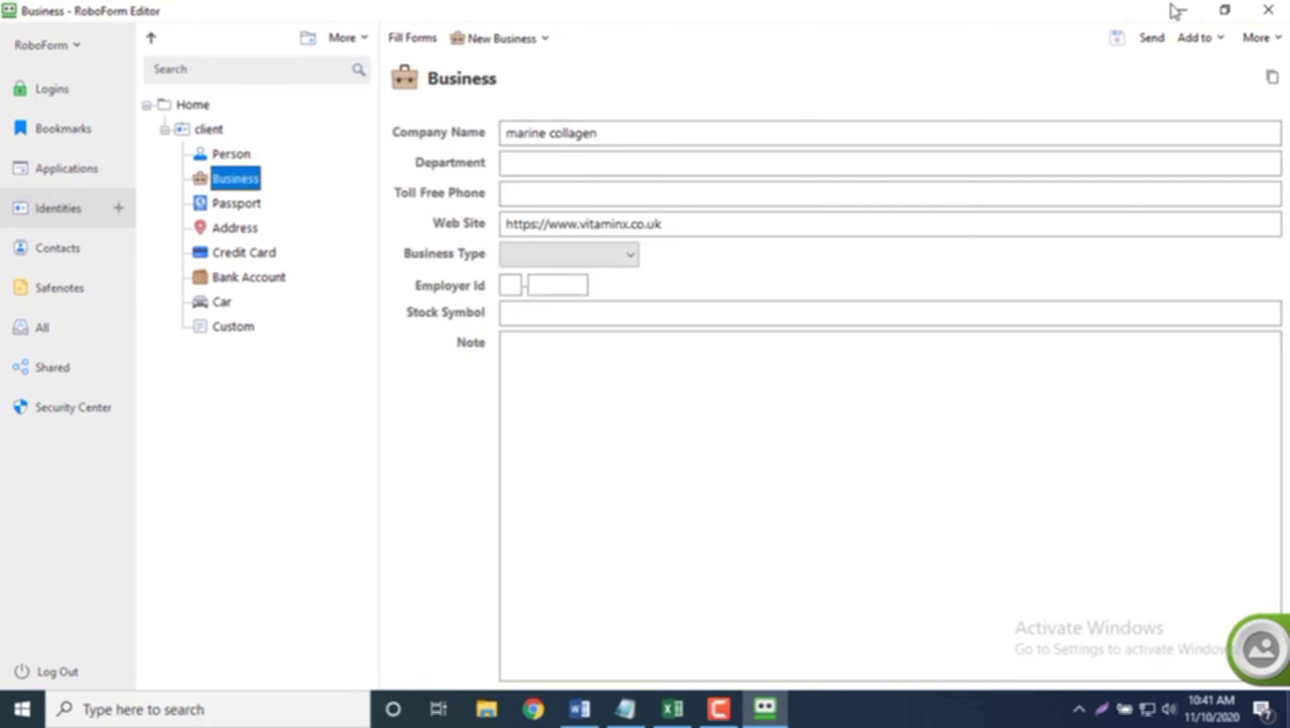
pyautogui.click(1269, 10)
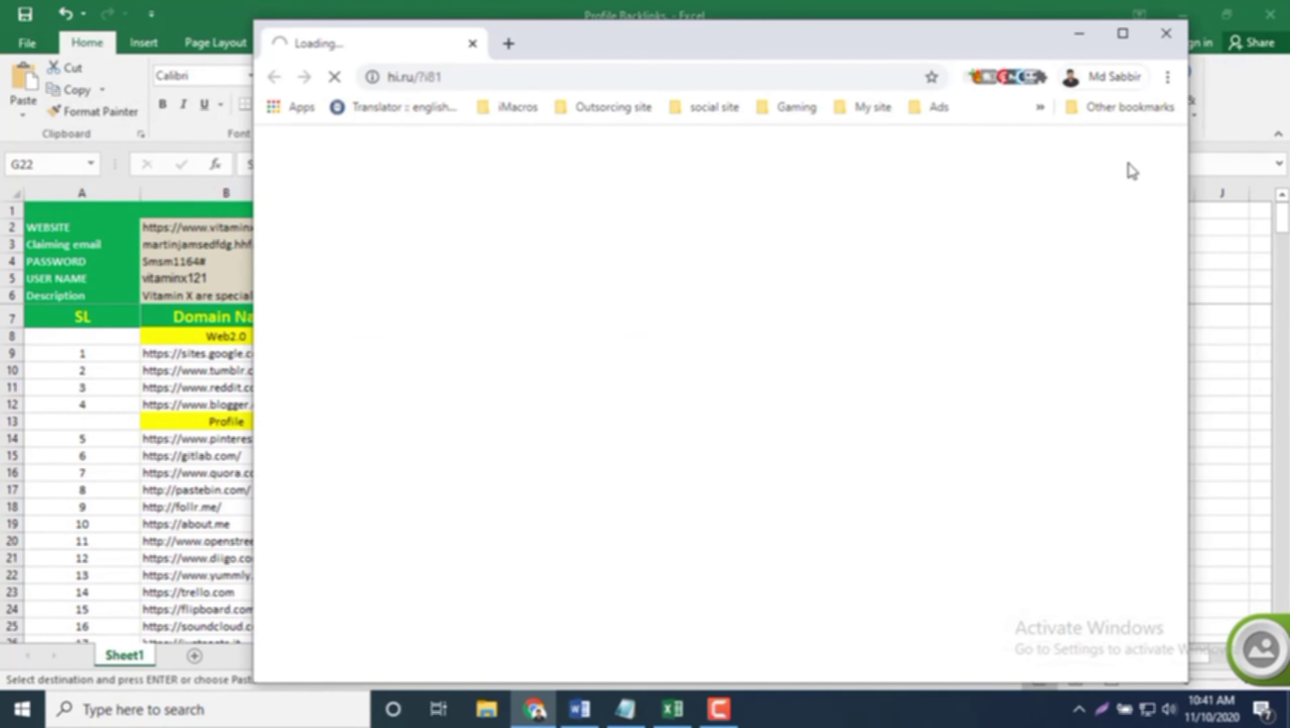
# Step: Open a maximized Chrome window for the seo (client work) profile
pyautogui.click(1124, 80)
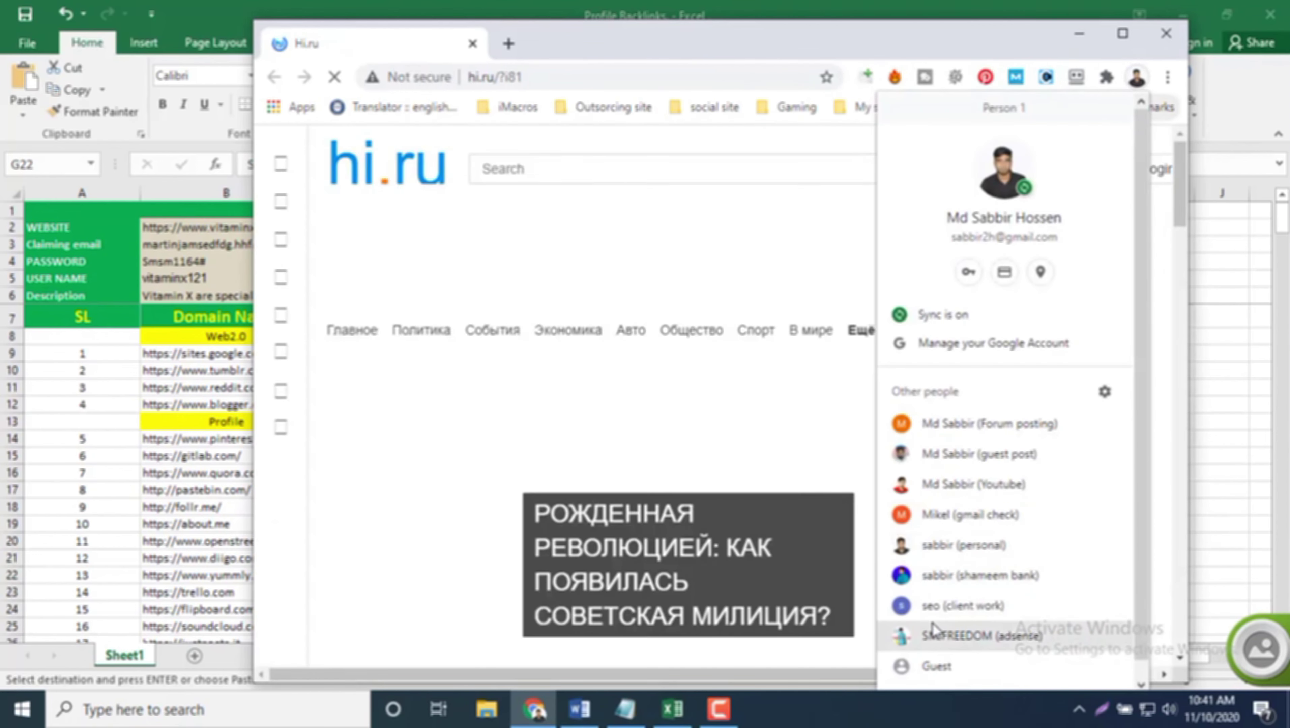
pyautogui.click(934, 607)
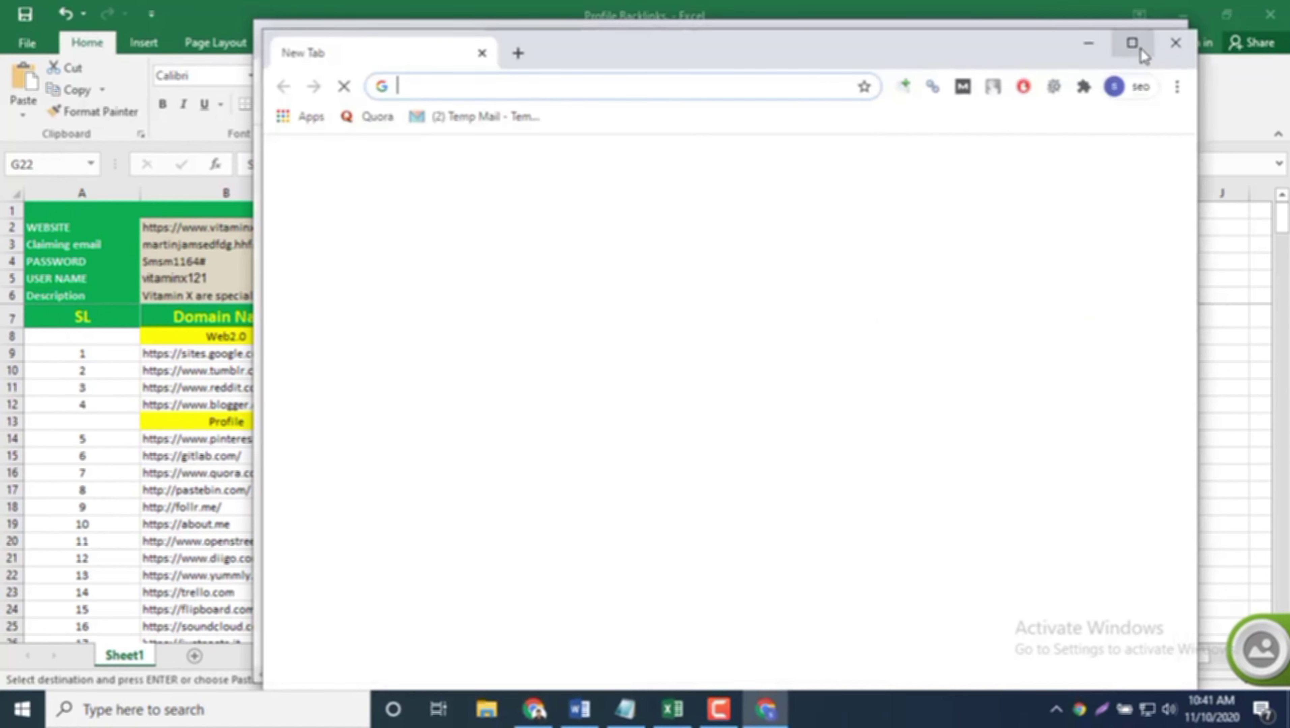
pyautogui.click(1132, 43)
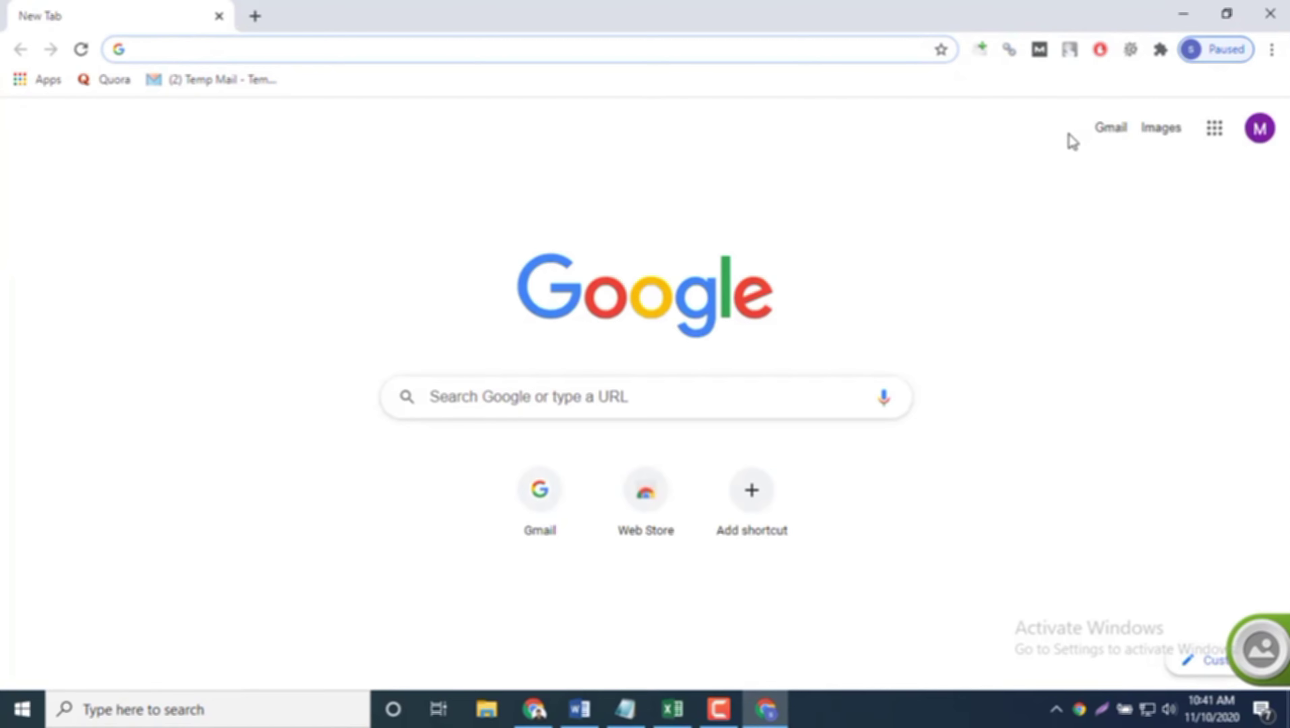
# Step: Clear Chrome's browsing data for the All time range and open a fresh new tab
pyautogui.hotkey('ctrl', 'shift', 'Delete')
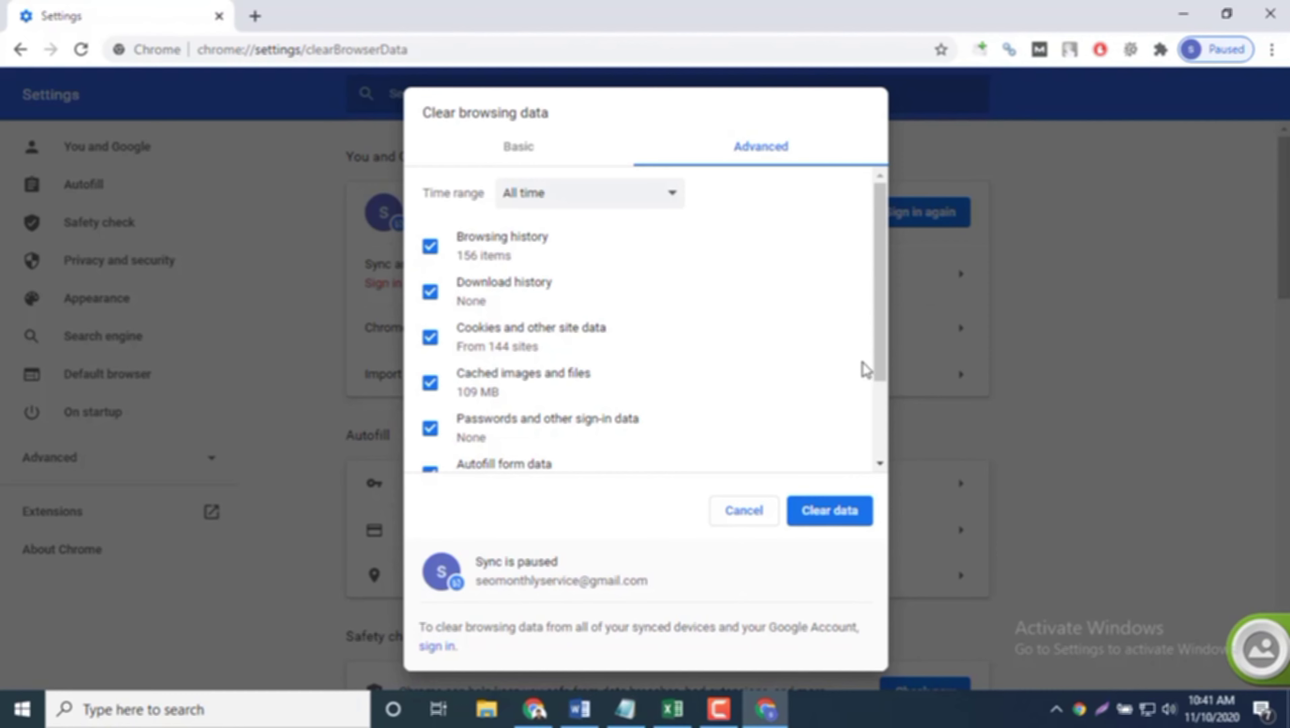
pyautogui.click(739, 511)
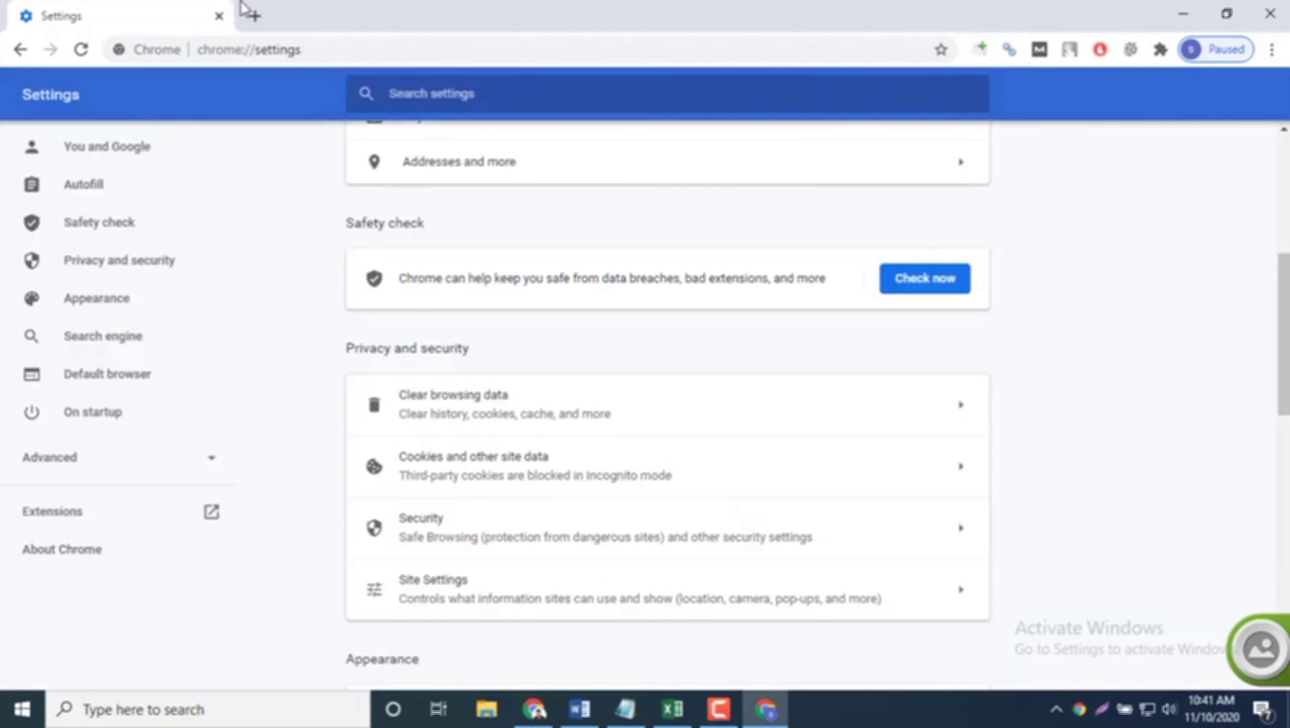
pyautogui.click(256, 17)
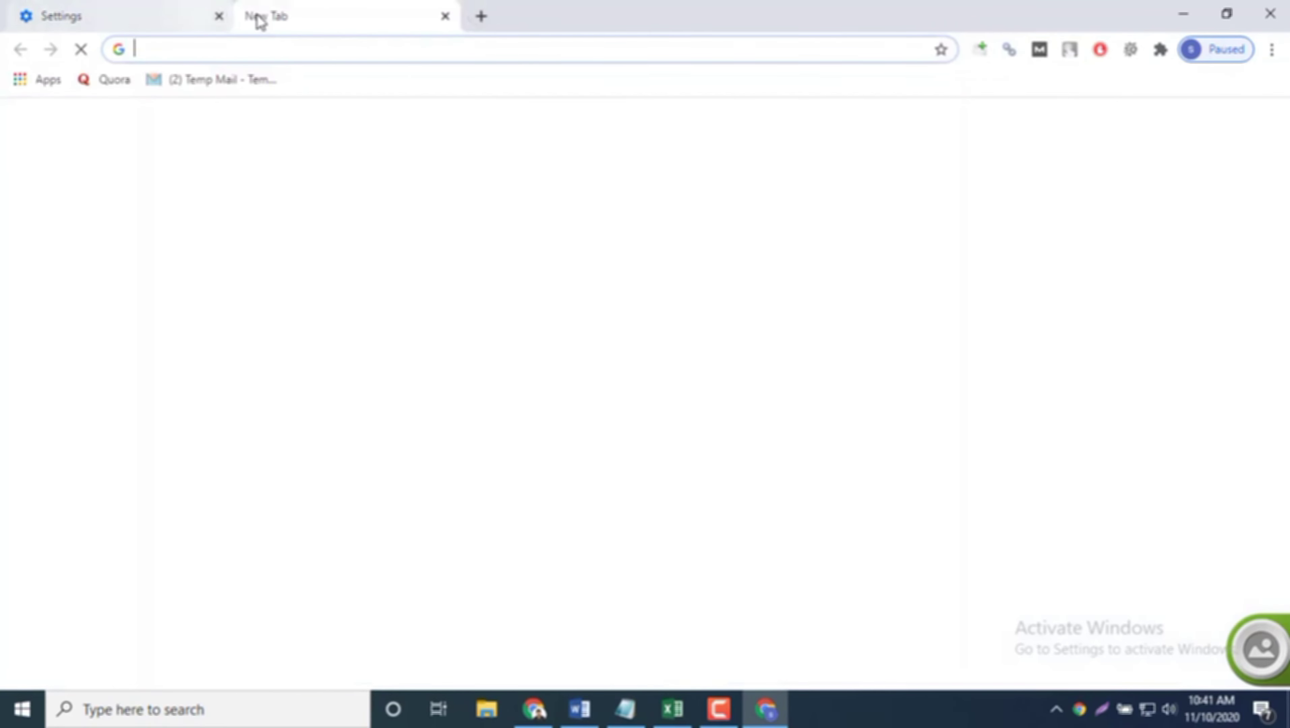
pyautogui.click(206, 16)
pyautogui.click(219, 15)
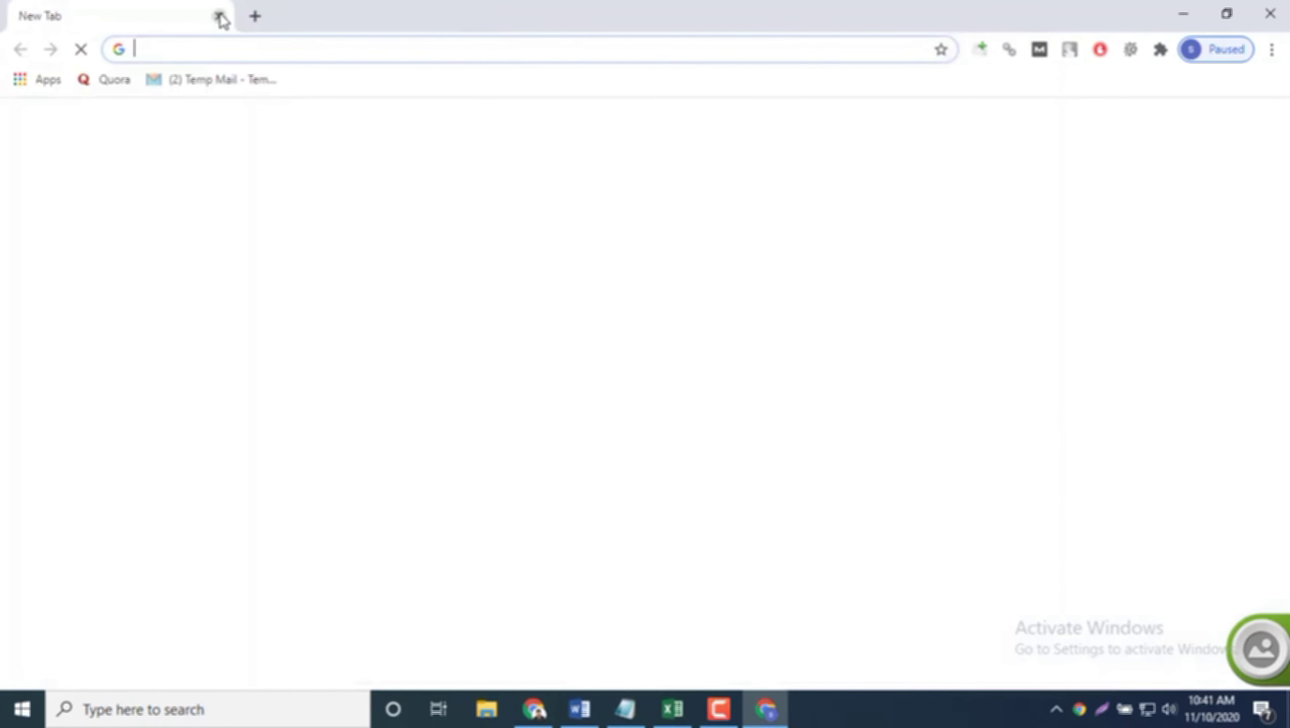
pyautogui.hotkey('ctrl', 'shift', 'Delete')
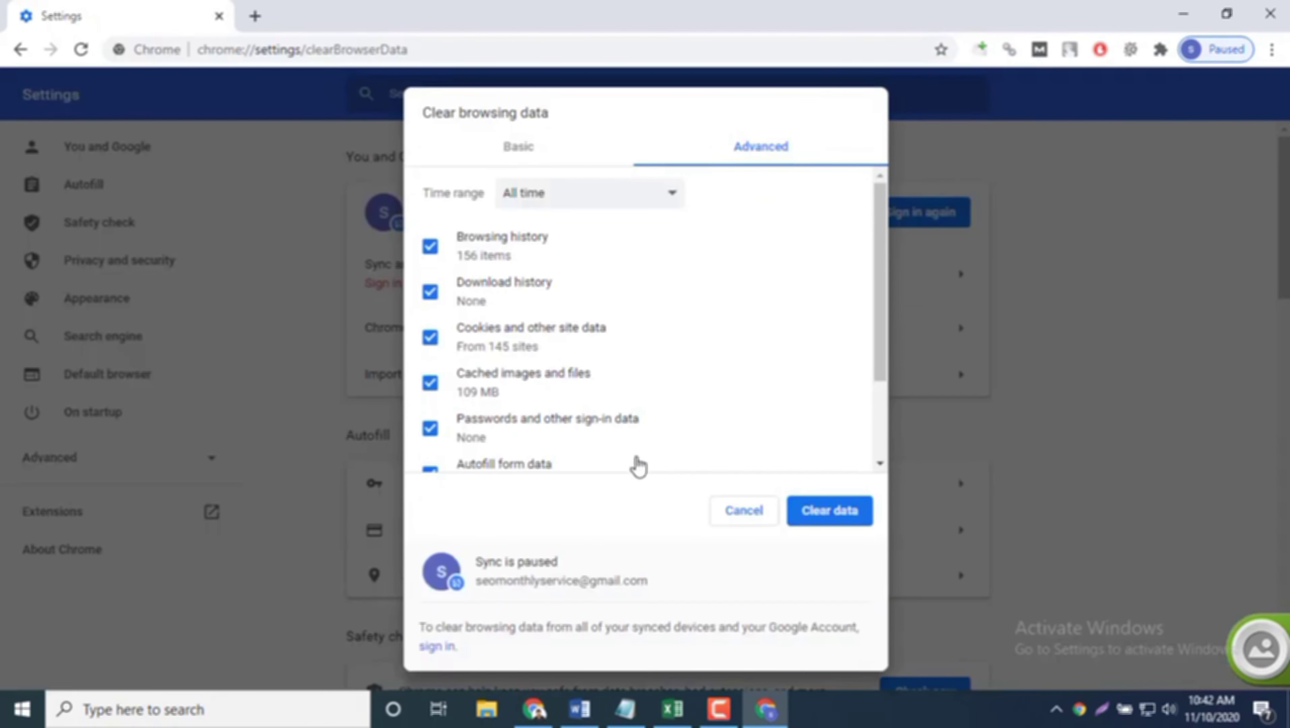
pyautogui.scroll(-3, 739, 397)
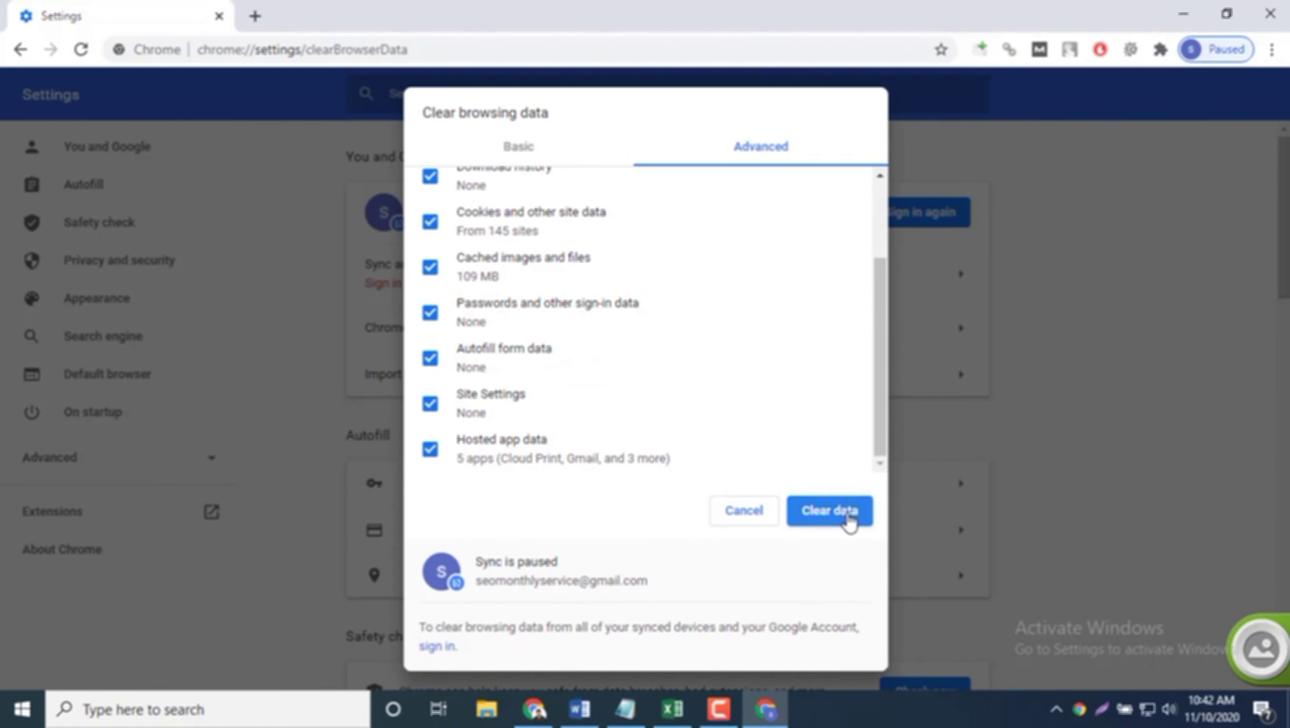
pyautogui.click(848, 516)
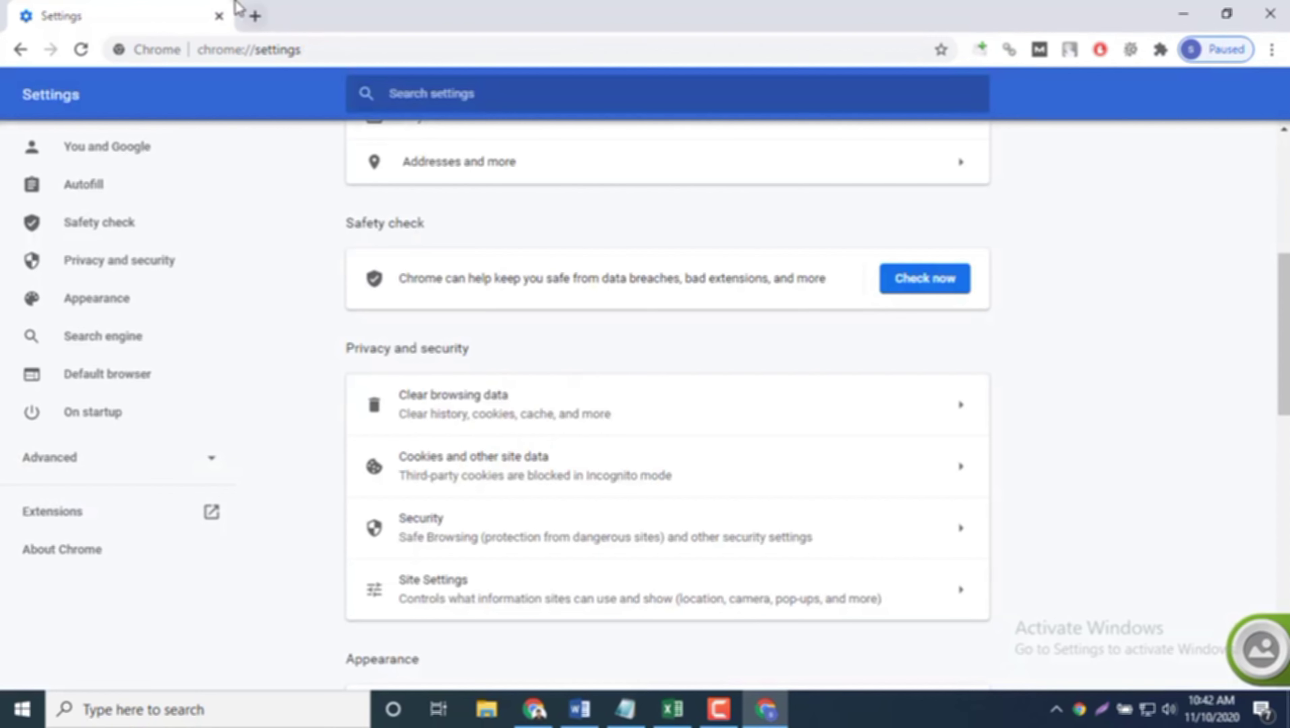
pyautogui.click(255, 17)
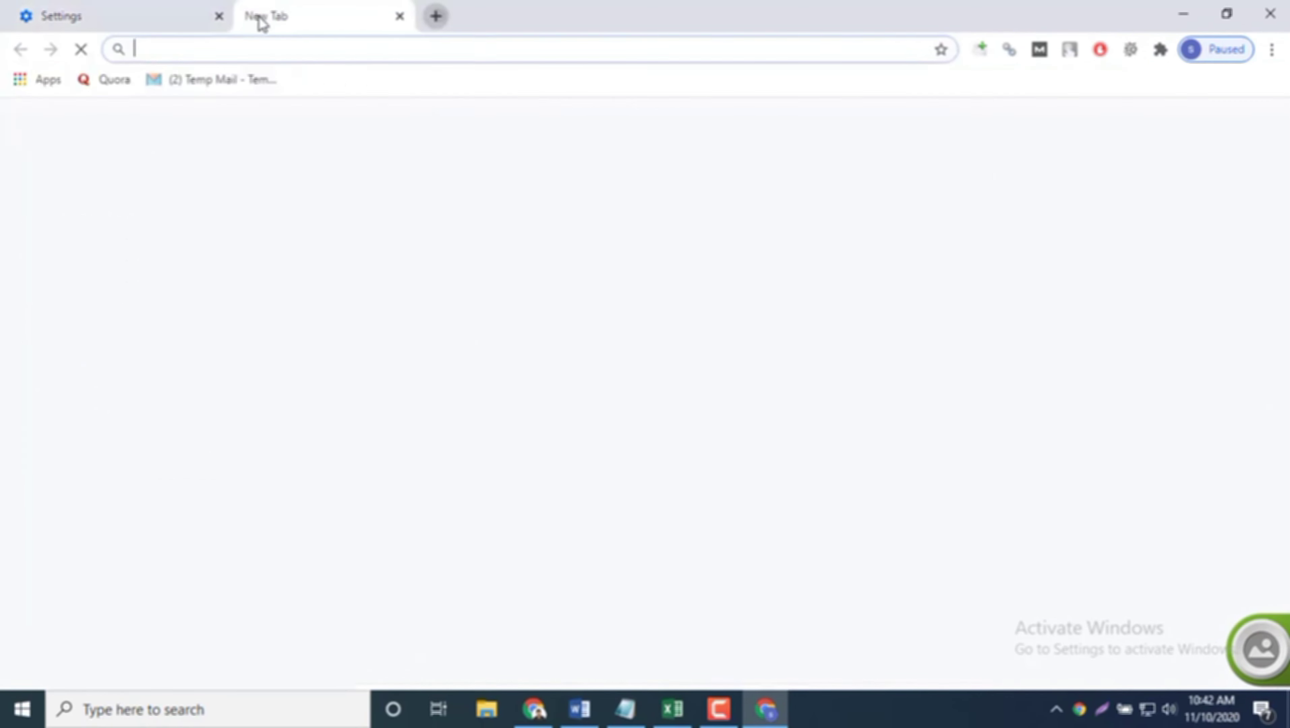
# Step: Open the Gmail sign-in page, switch it to English (United States), and close the extra tab
pyautogui.click(219, 16)
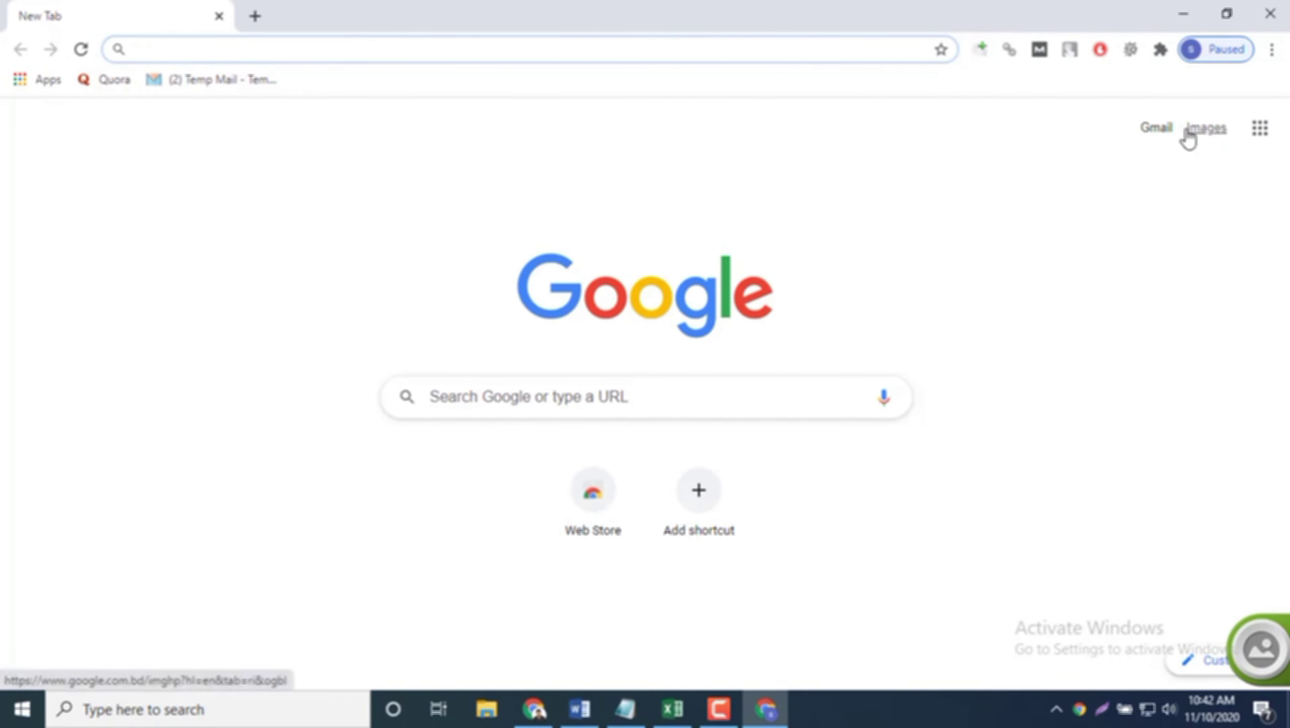
pyautogui.click(1168, 135)
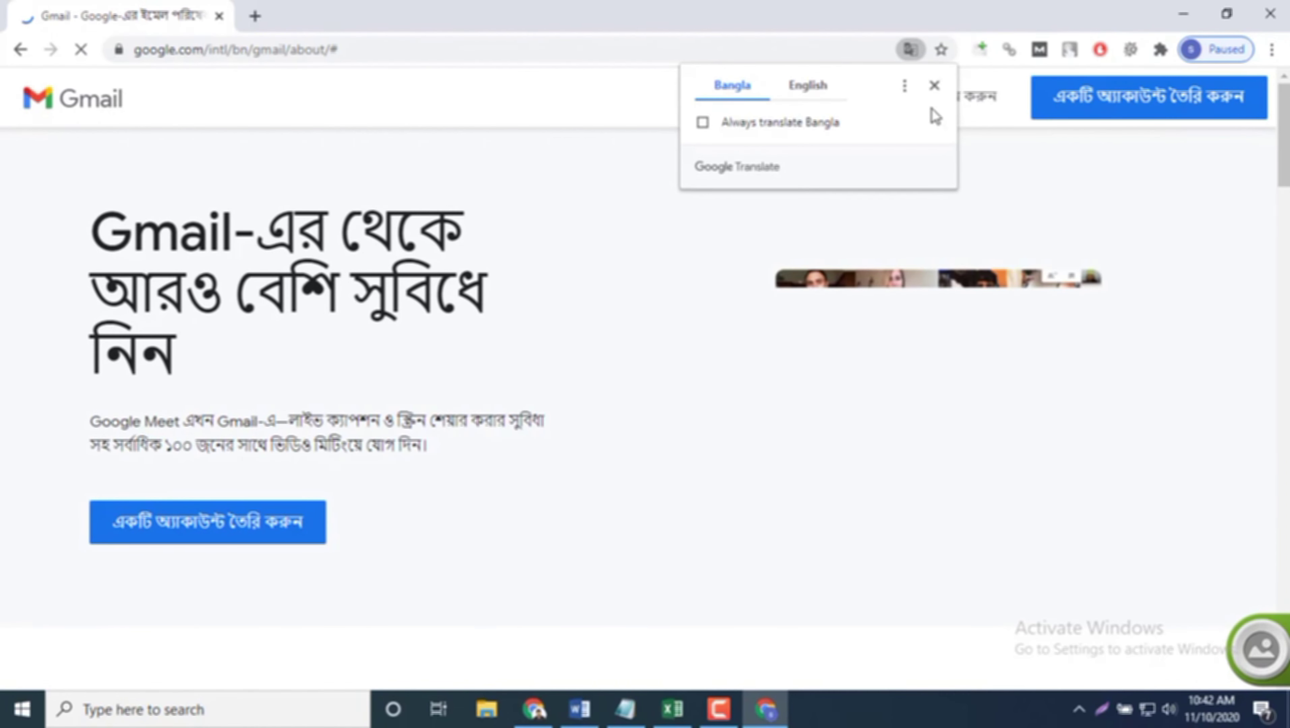
pyautogui.click(987, 107)
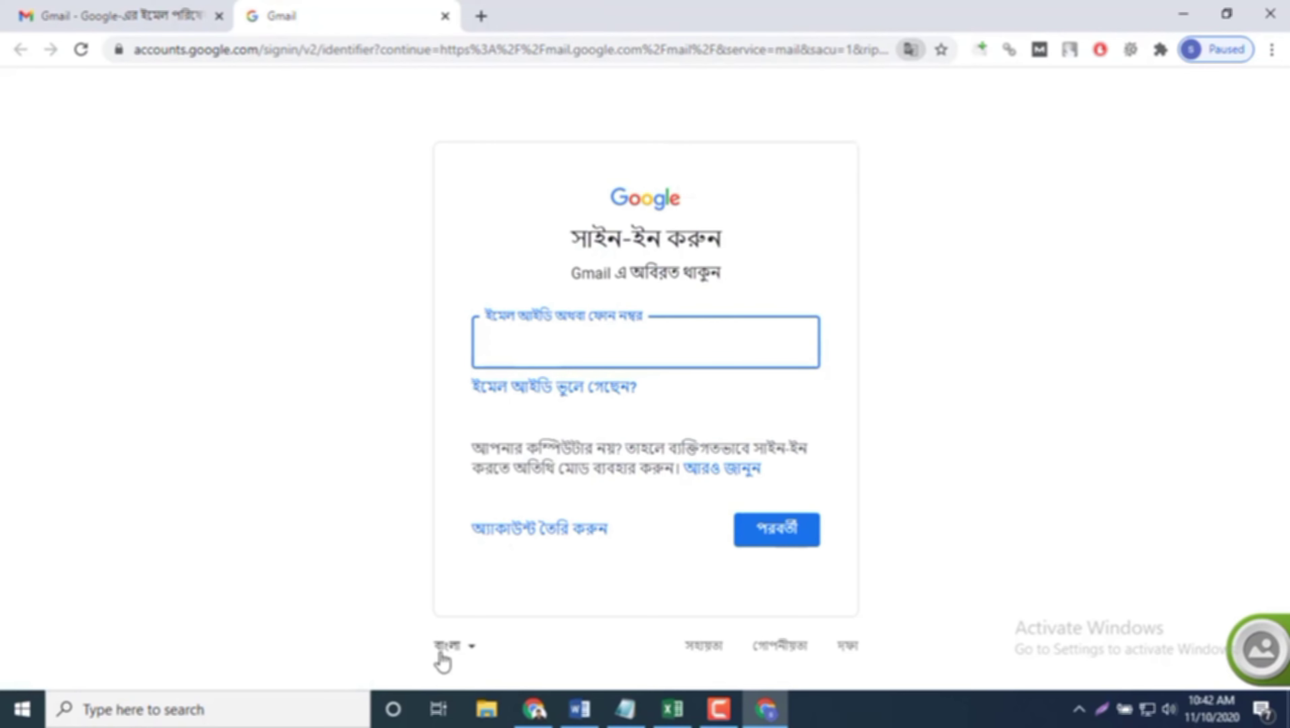
pyautogui.click(449, 646)
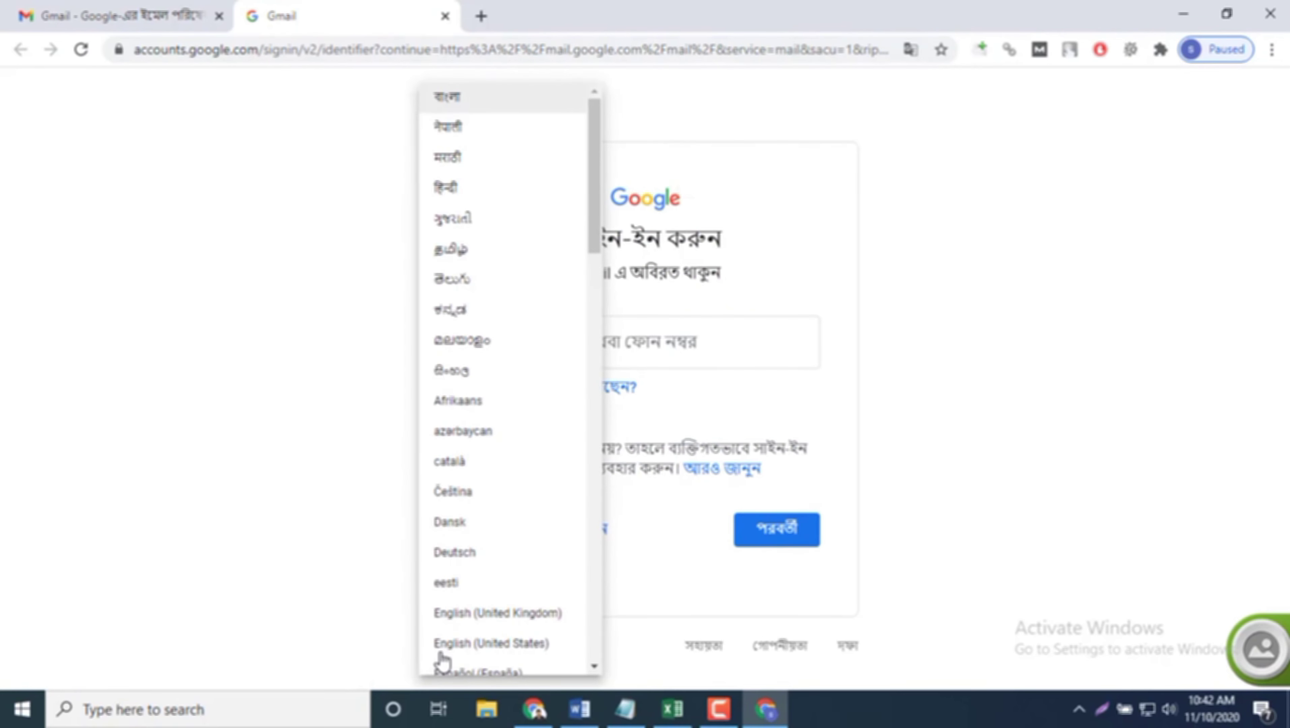
pyautogui.click(463, 645)
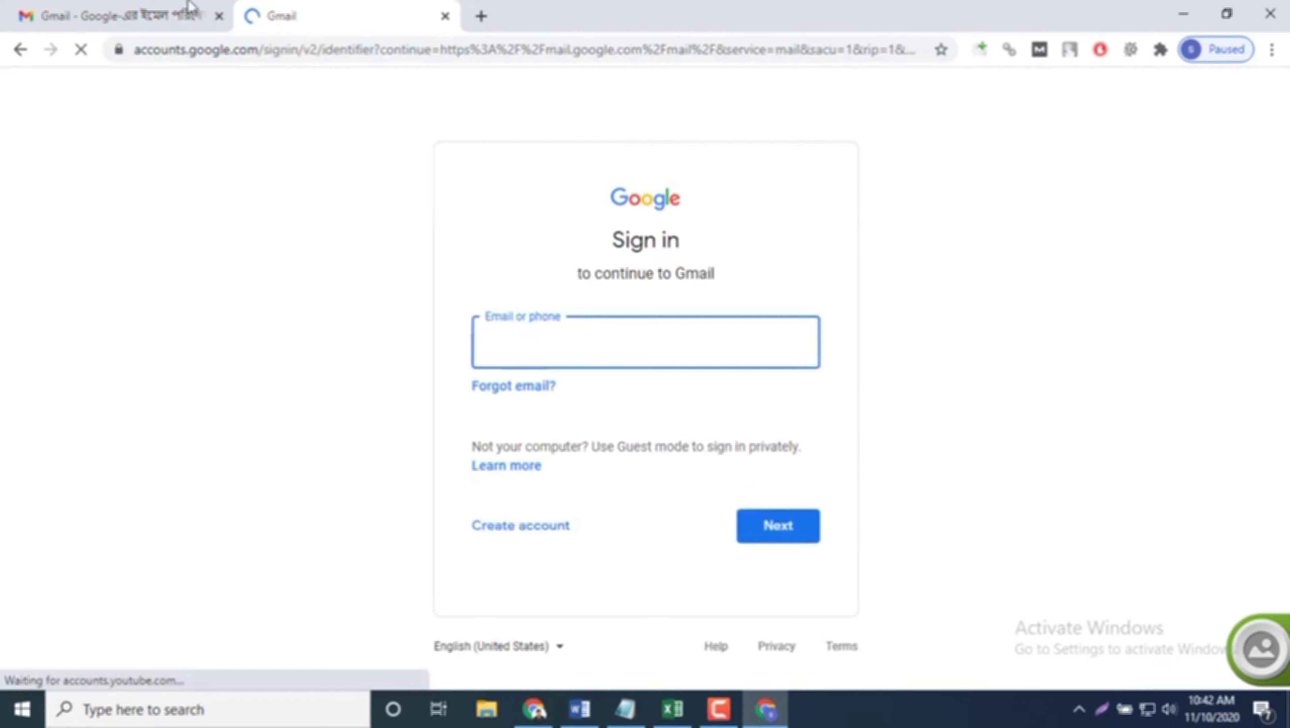
pyautogui.click(219, 16)
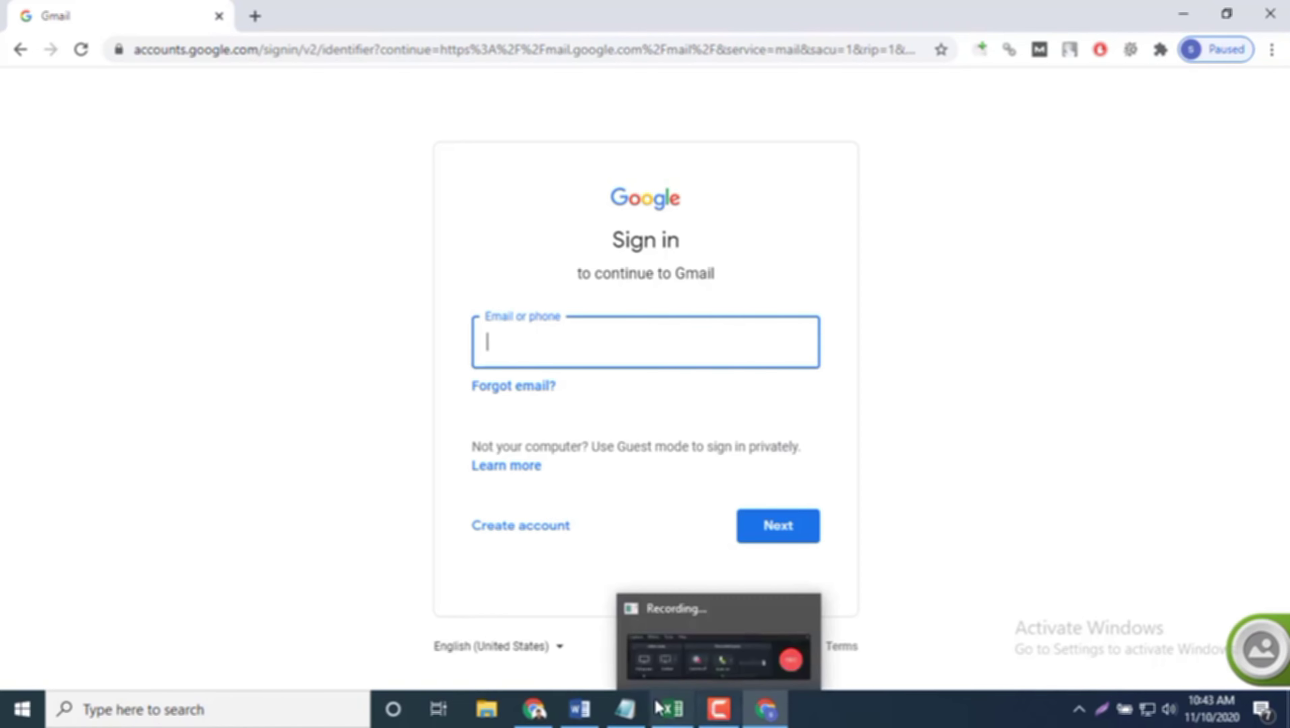
pyautogui.moveTo(660, 709)
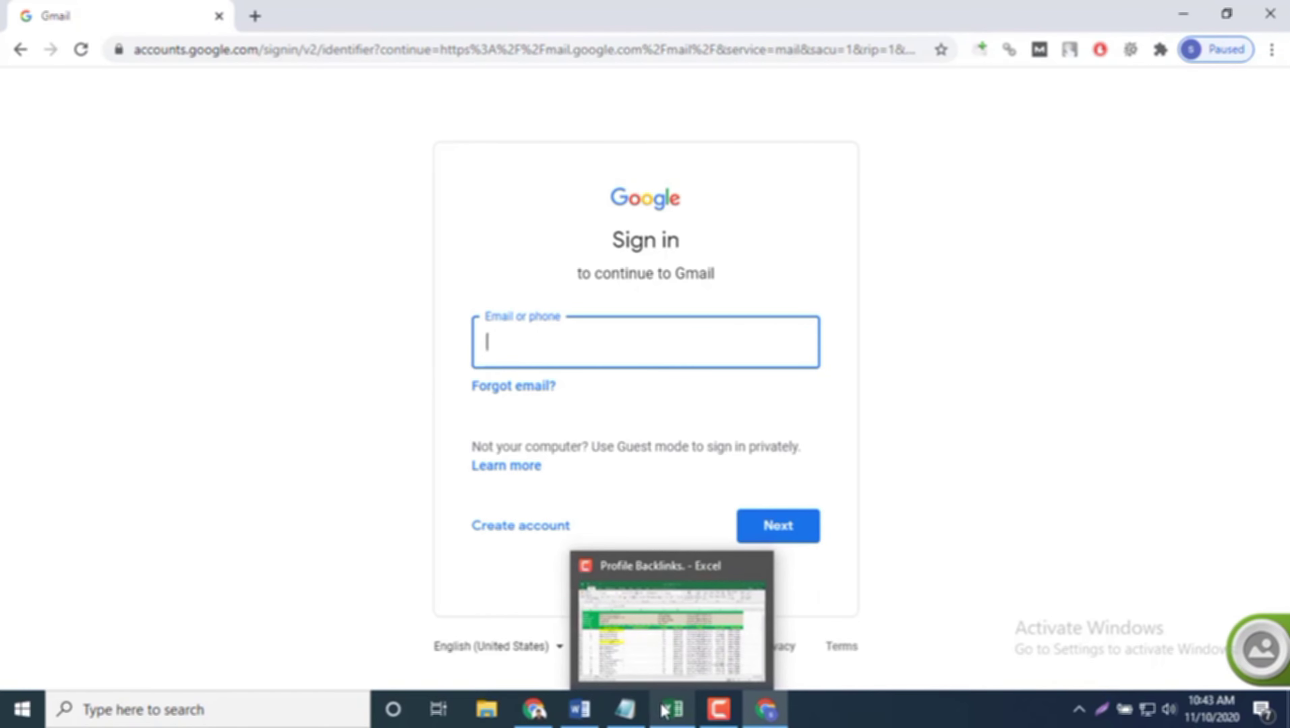
# Step: Enter the account email copied from cell F21 on the Gmail sign-in page
pyautogui.click(663, 710)
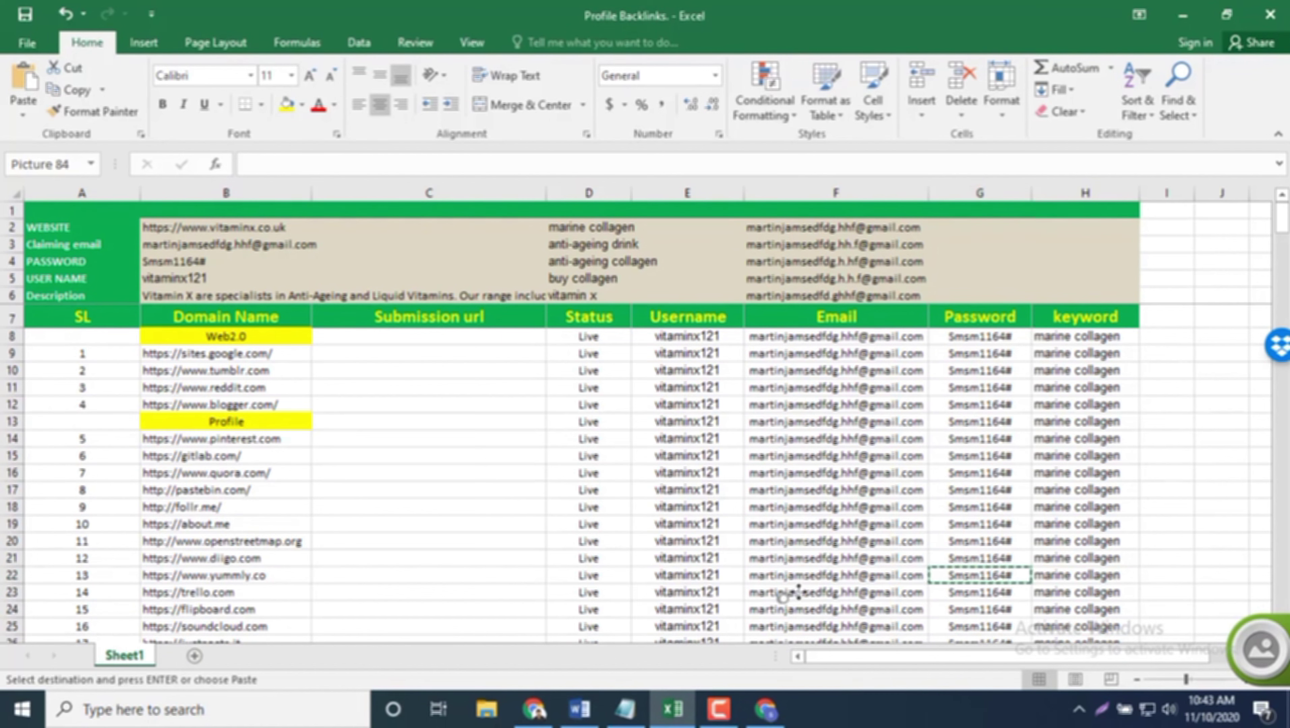
pyautogui.click(813, 559)
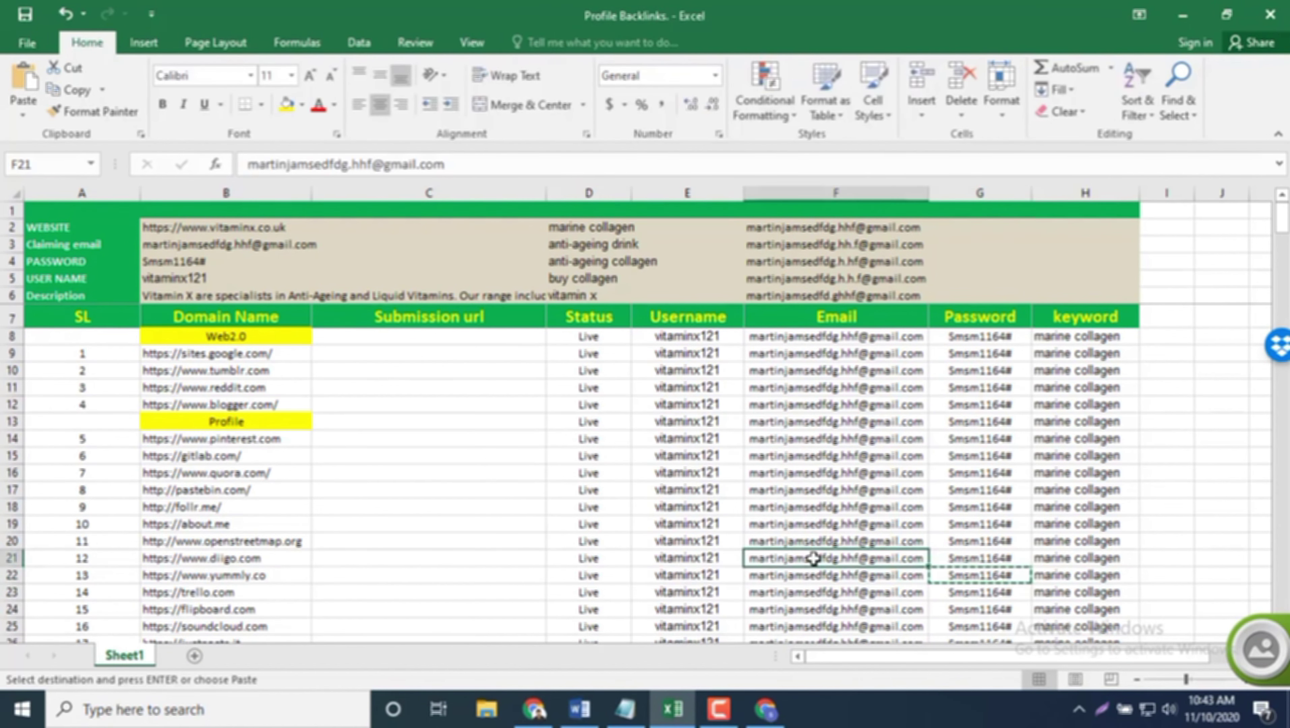
pyautogui.hotkey('ctrl', 'c')
pyautogui.click(764, 719)
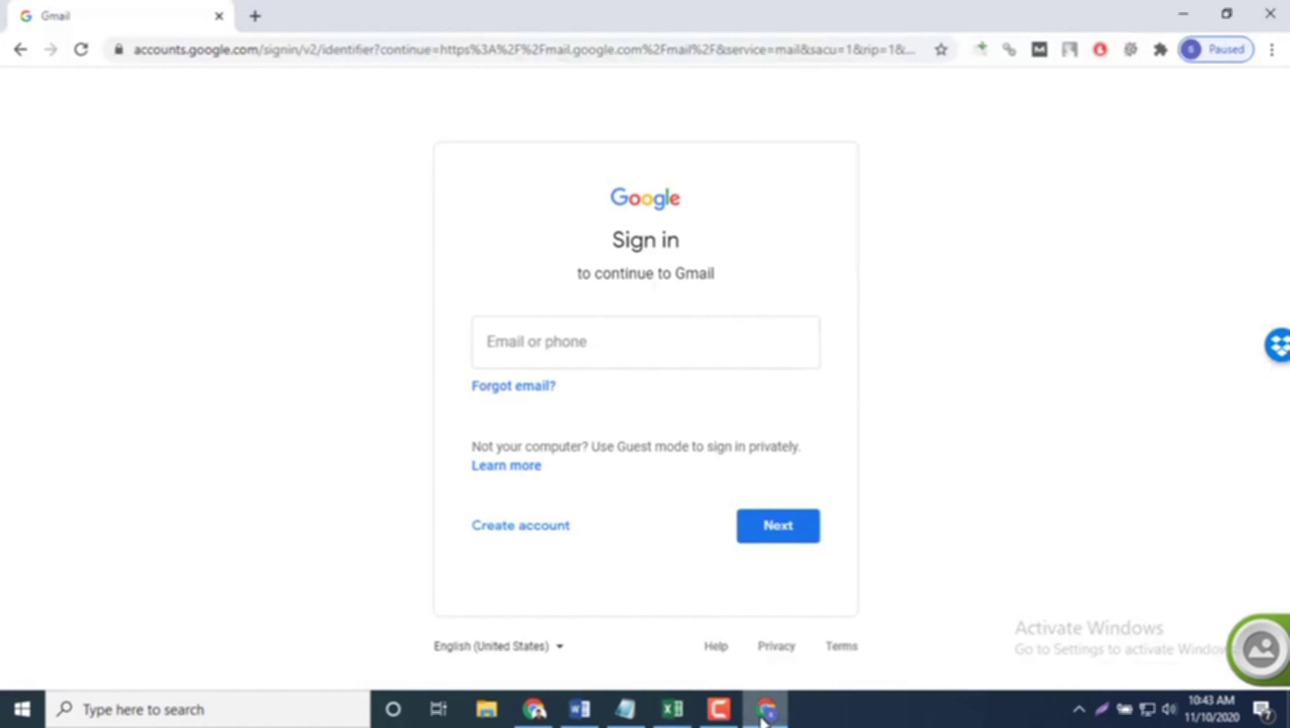
pyautogui.hotkey('ctrl', 'v')
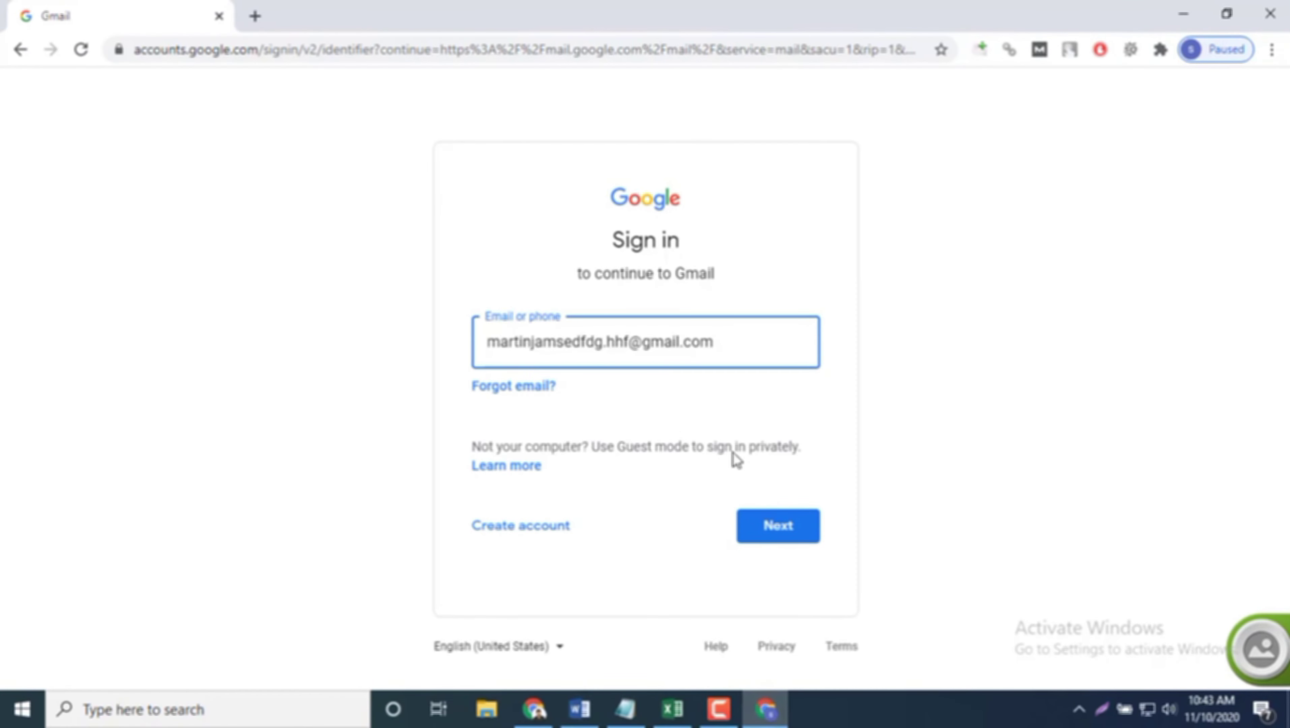
pyautogui.click(763, 516)
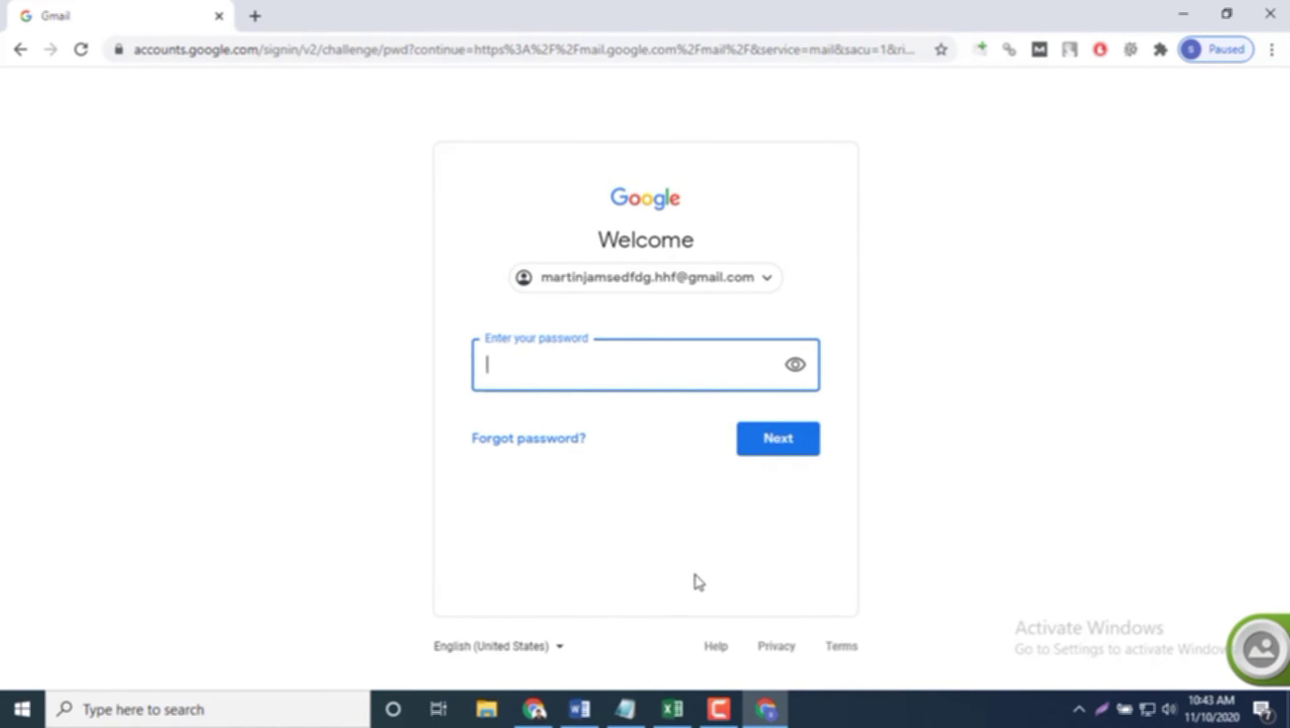
# Step: Enter the account password to finish signing in to Gmail
pyautogui.click(673, 710)
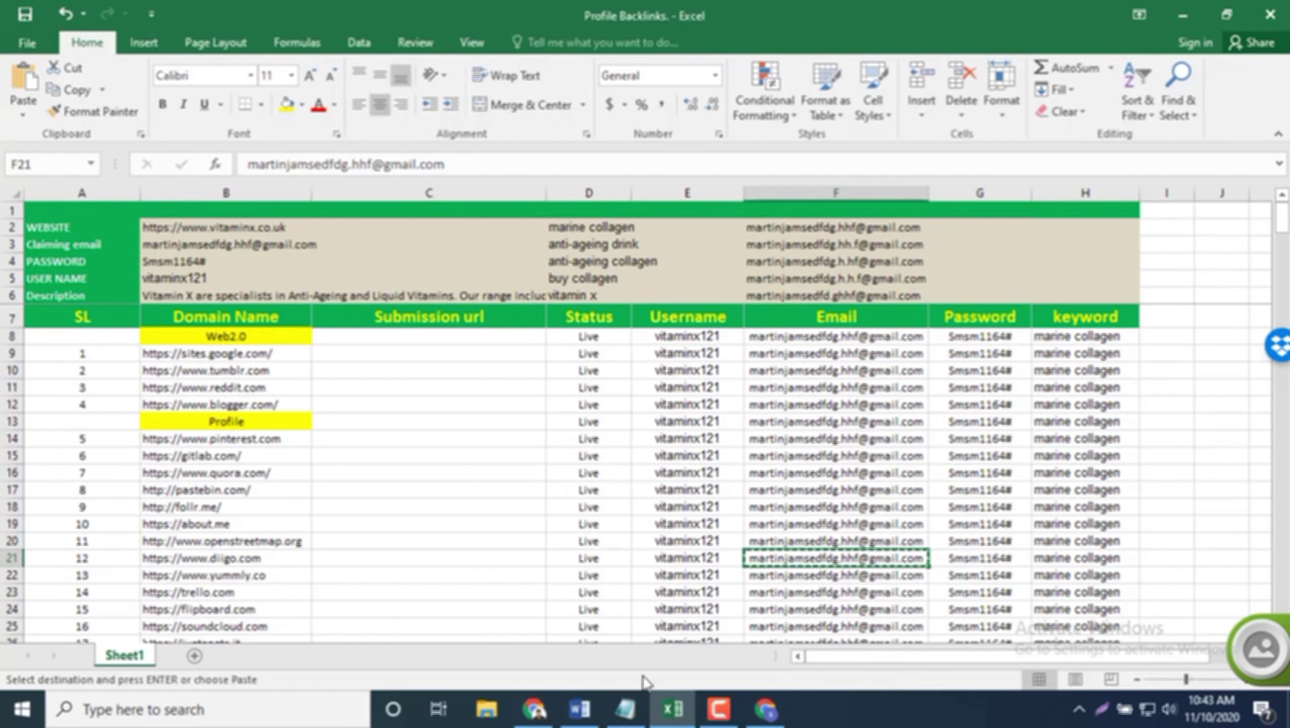
pyautogui.click(765, 710)
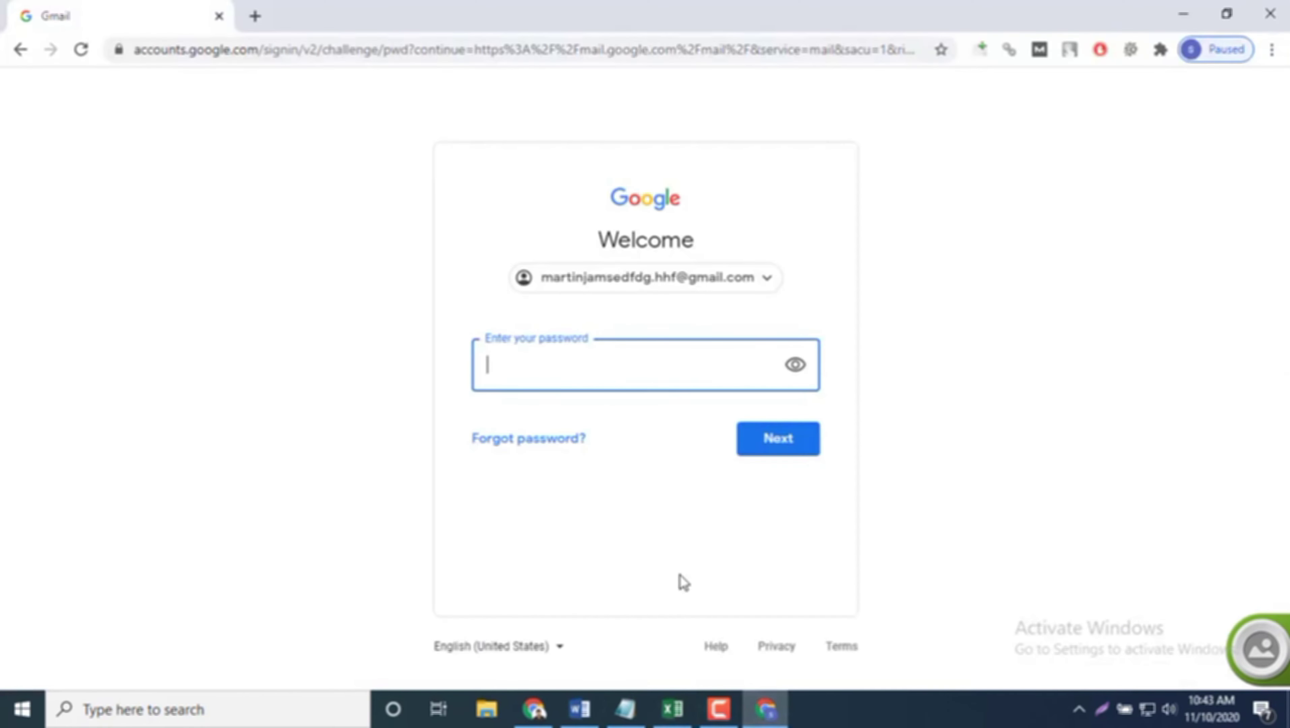
pyautogui.write('•')
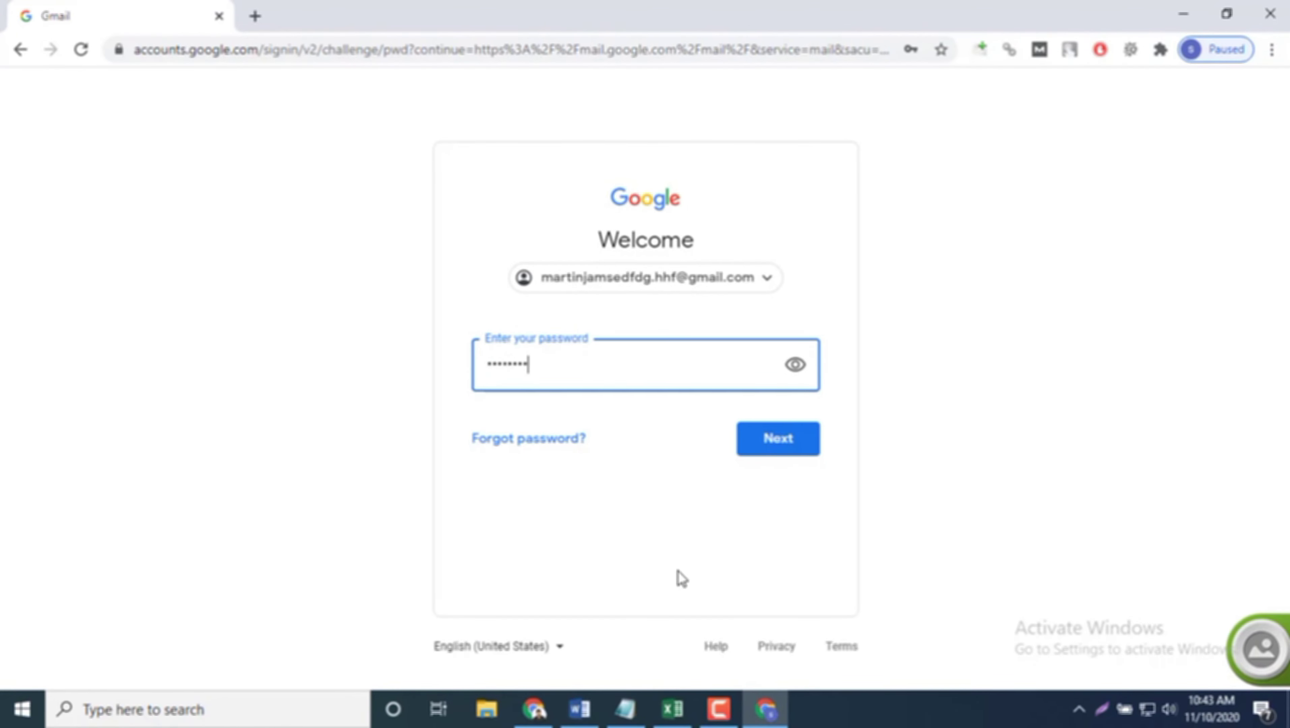
pyautogui.write('••••••••••')
pyautogui.click(788, 449)
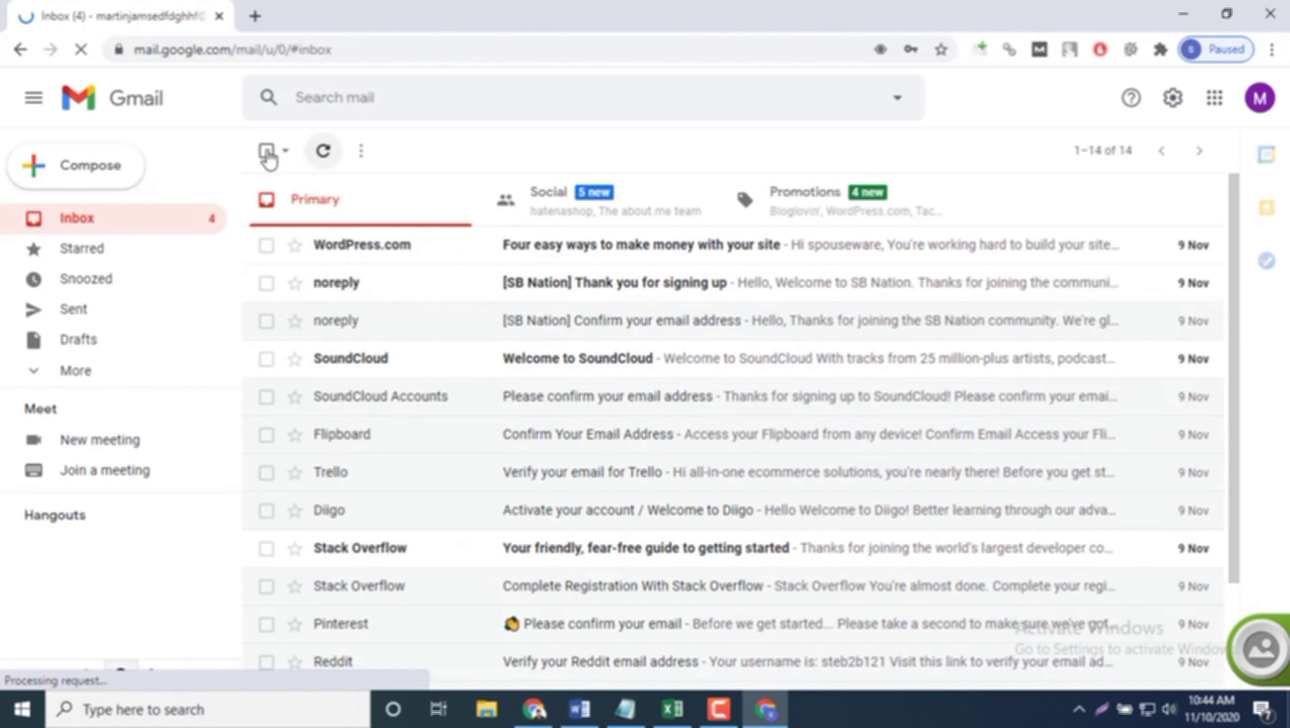
# Step: Delete all Primary and Social emails and save the sign-in password in Chrome
pyautogui.click(266, 150)
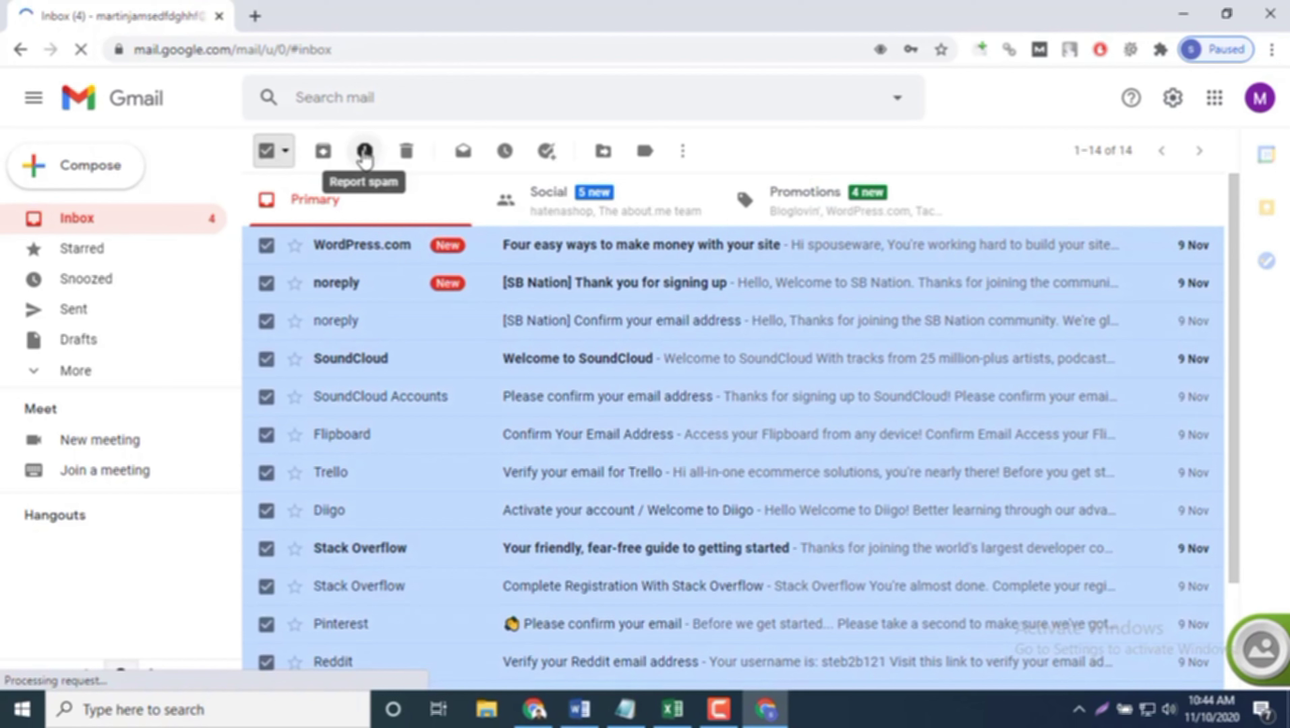
pyautogui.click(408, 156)
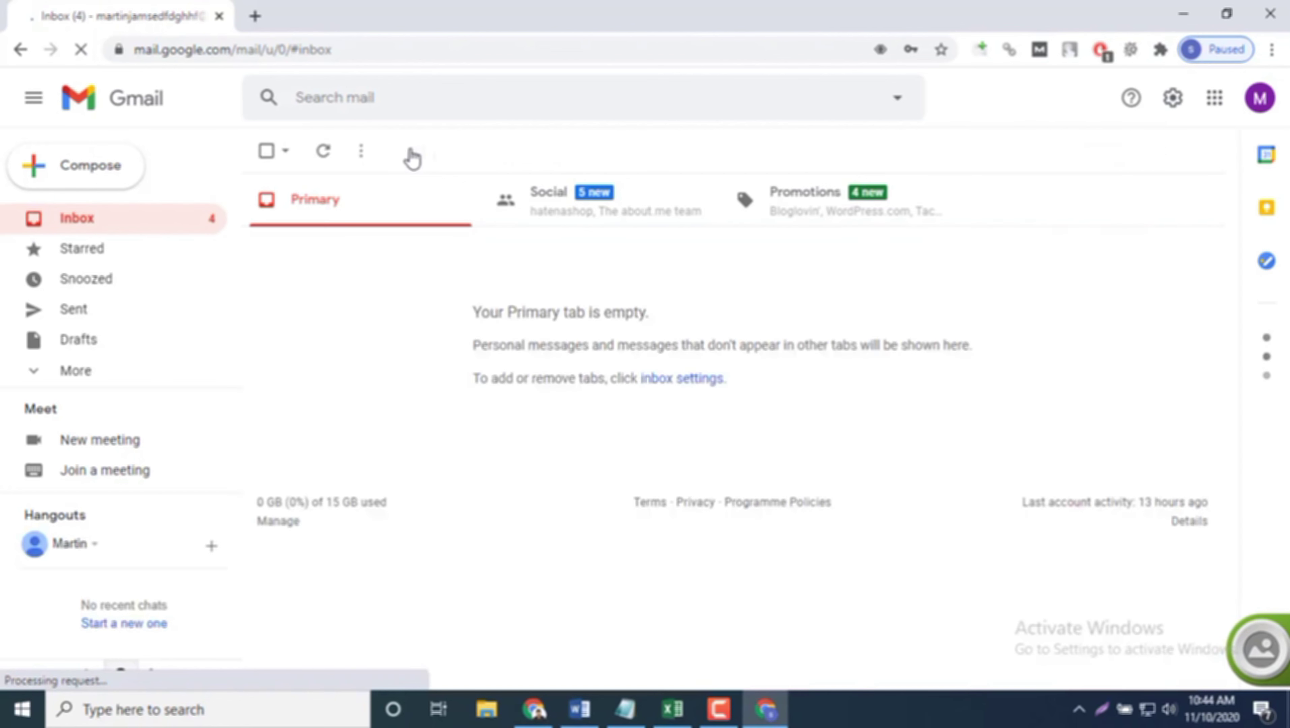
pyautogui.click(582, 208)
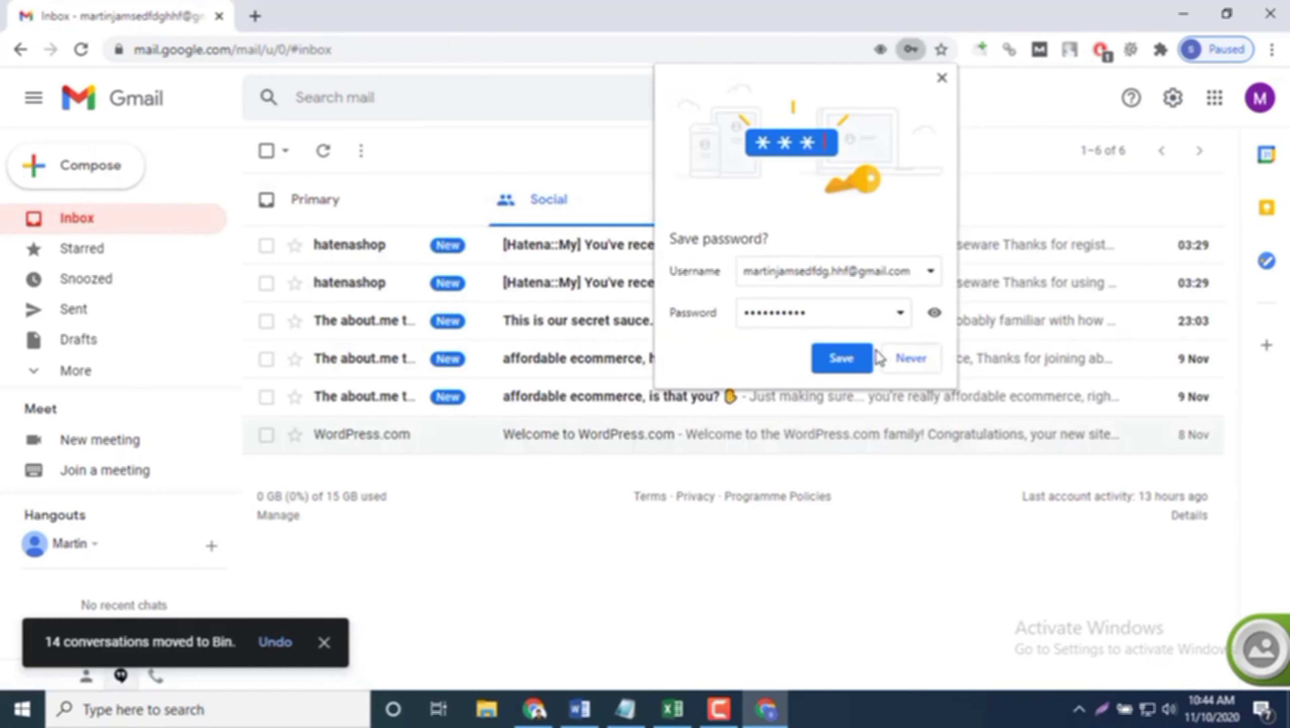
pyautogui.click(848, 360)
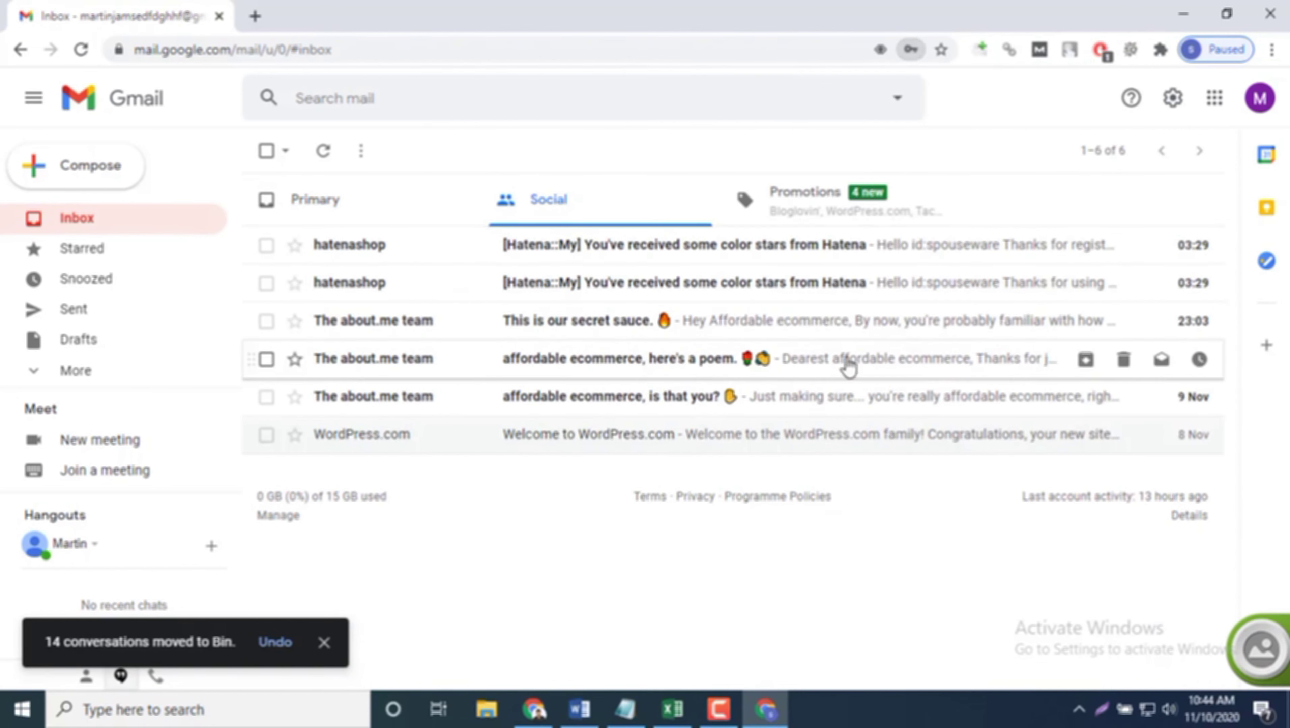
pyautogui.click(266, 152)
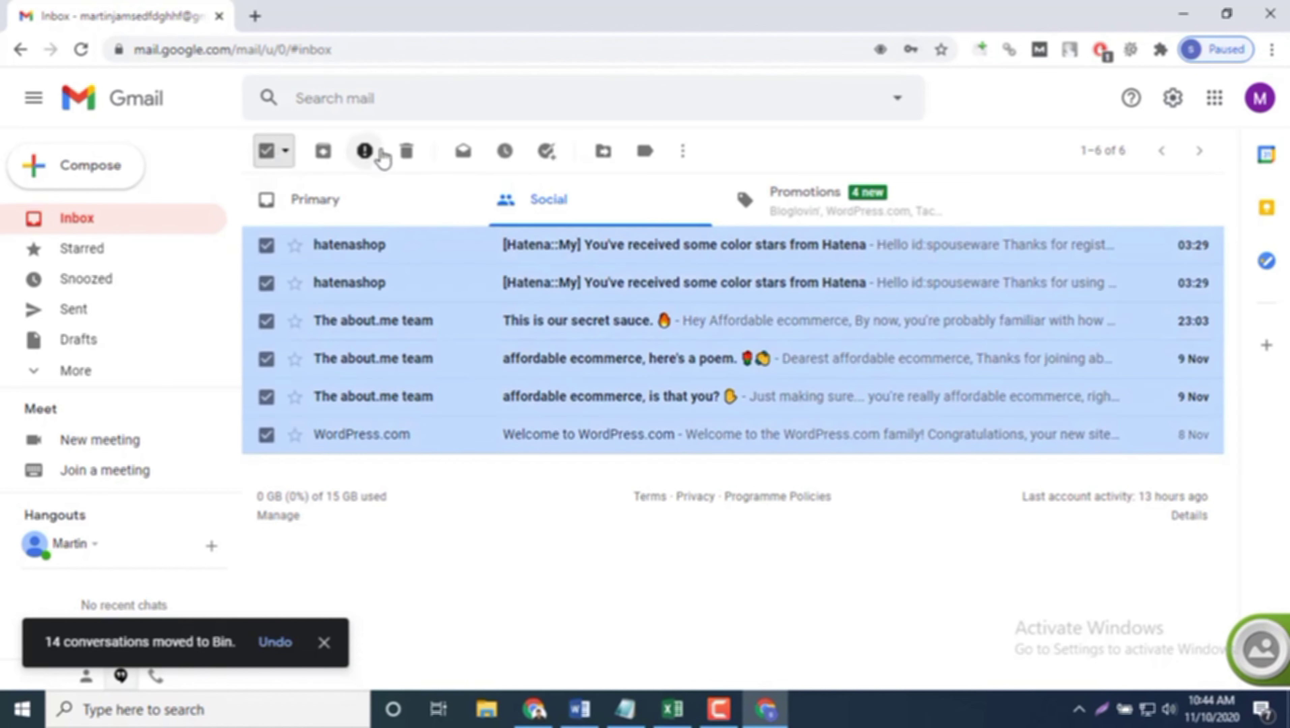
pyautogui.click(406, 152)
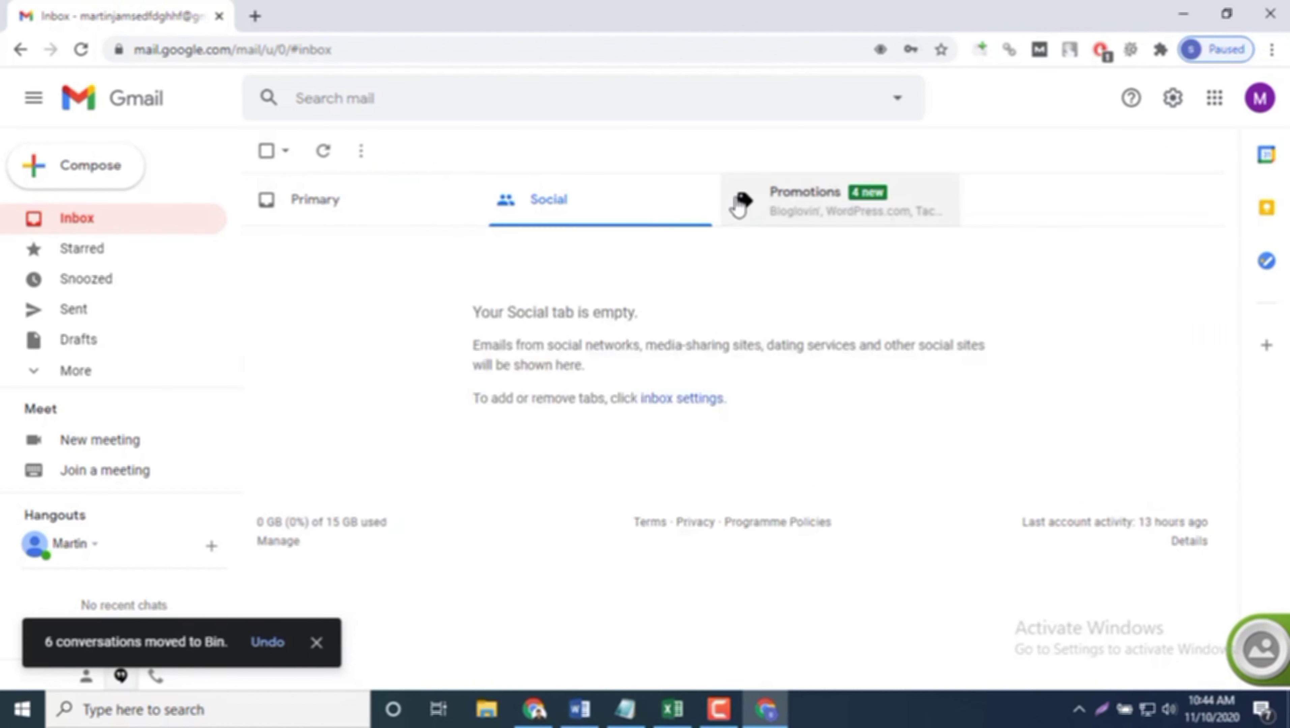
# Step: Delete the four Promotions emails and open a new browser tab
pyautogui.click(821, 223)
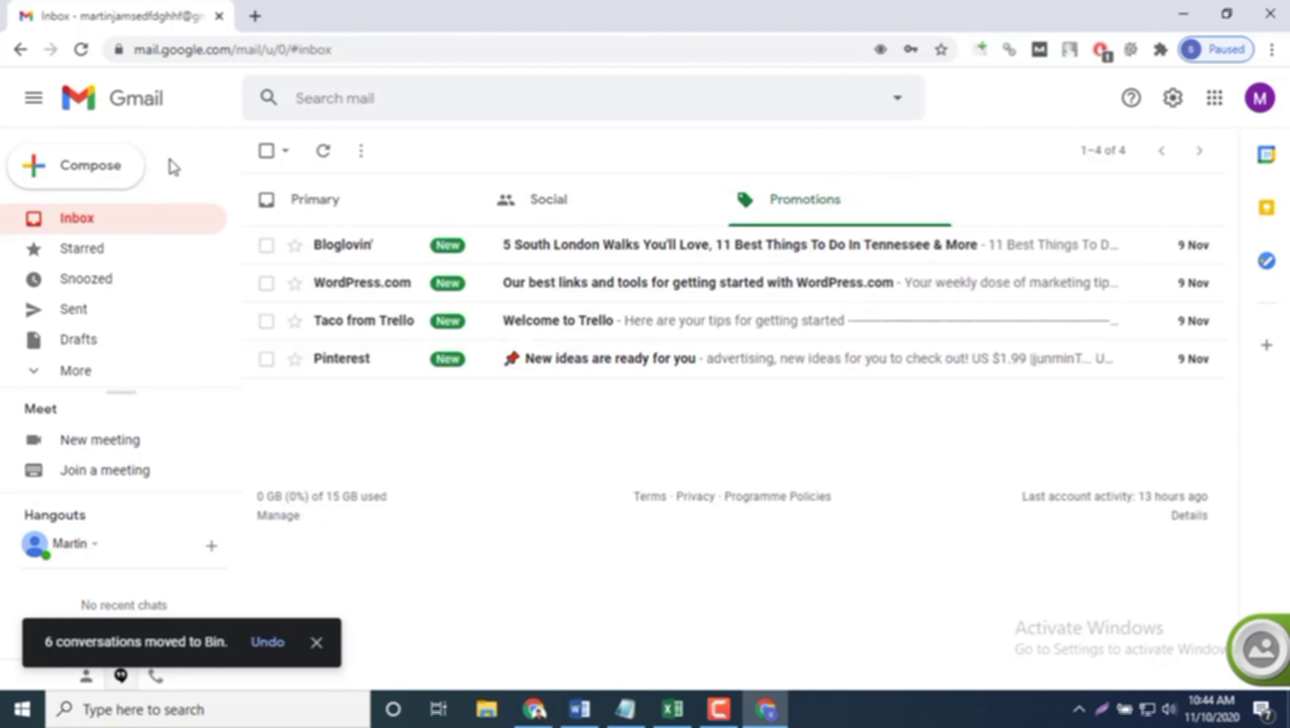
pyautogui.click(266, 151)
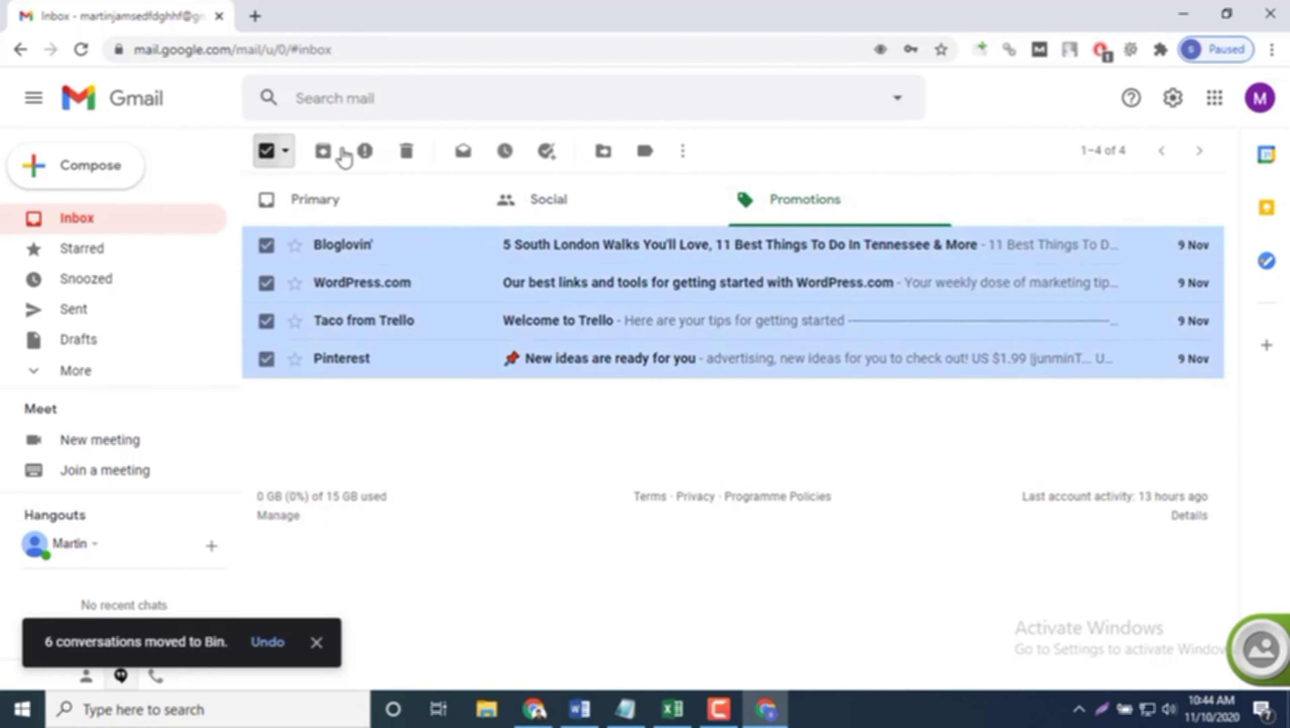
pyautogui.click(401, 154)
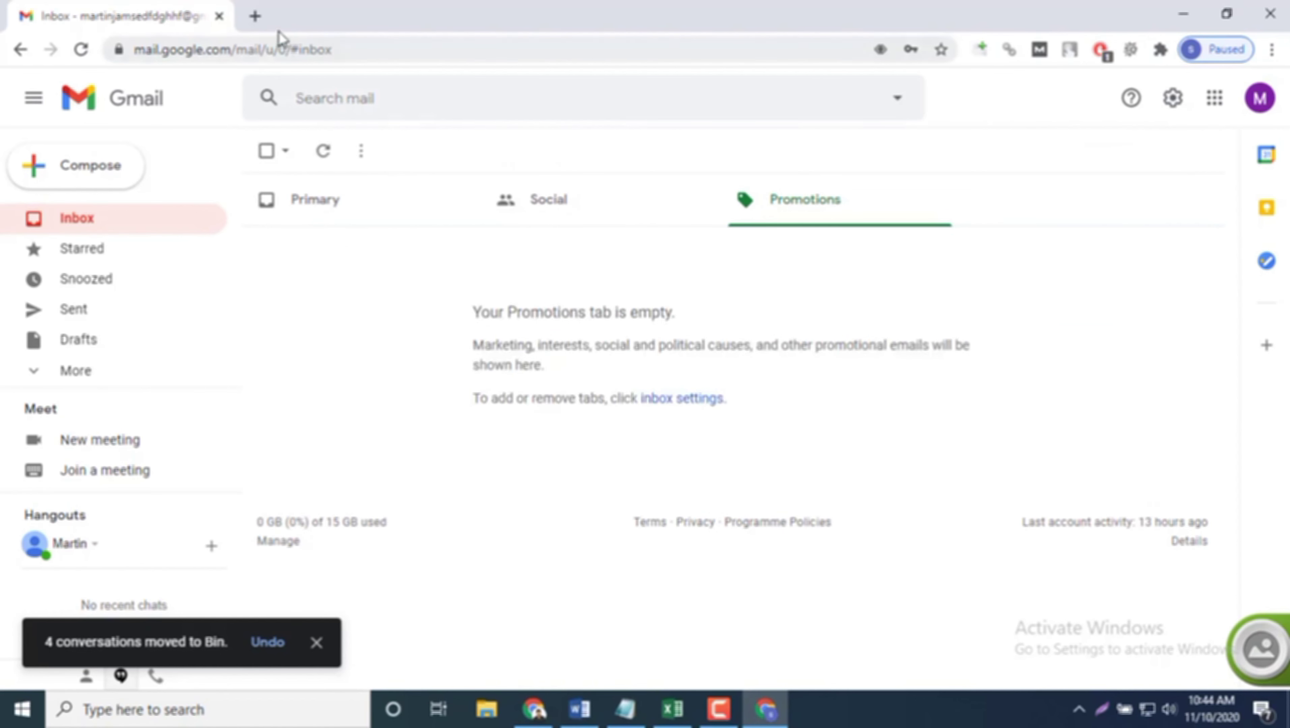
pyautogui.click(255, 16)
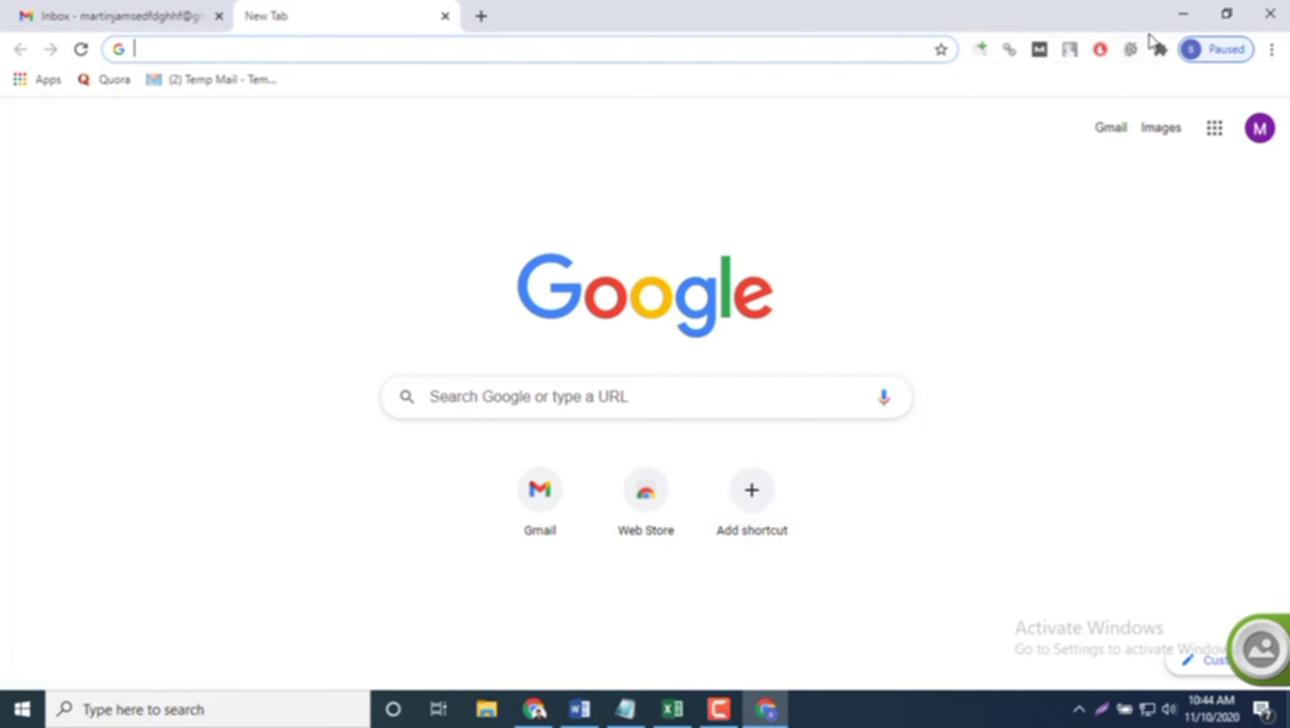
# Step: Search the Chrome Web Store for 'robofor' and open the RoboForm Password Manager listing
pyautogui.click(1162, 51)
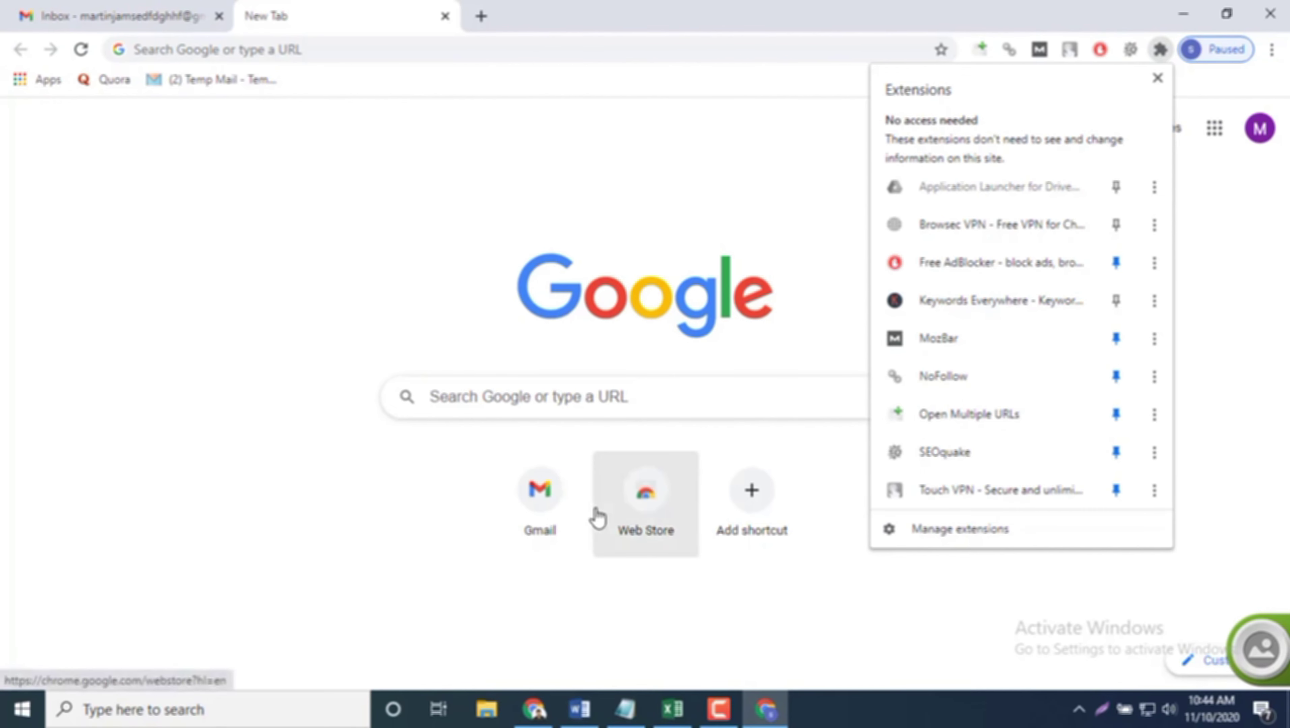
pyautogui.click(612, 506)
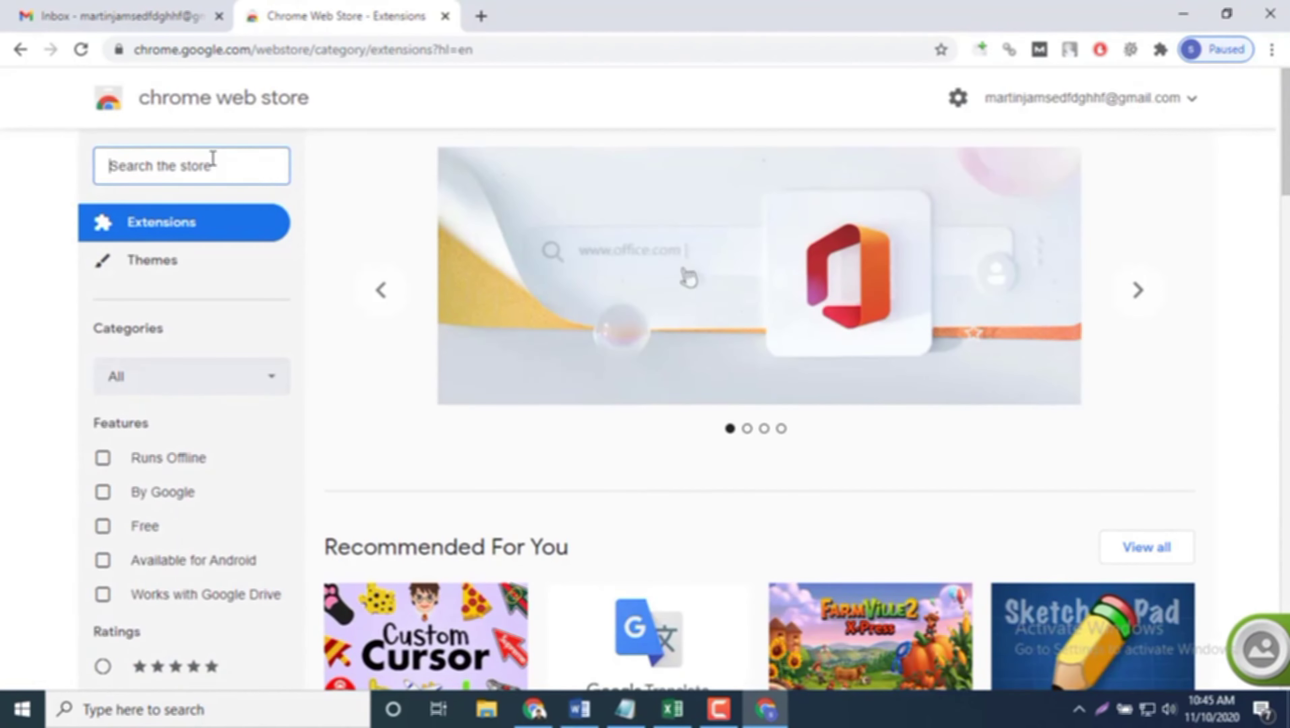
pyautogui.write('robo')
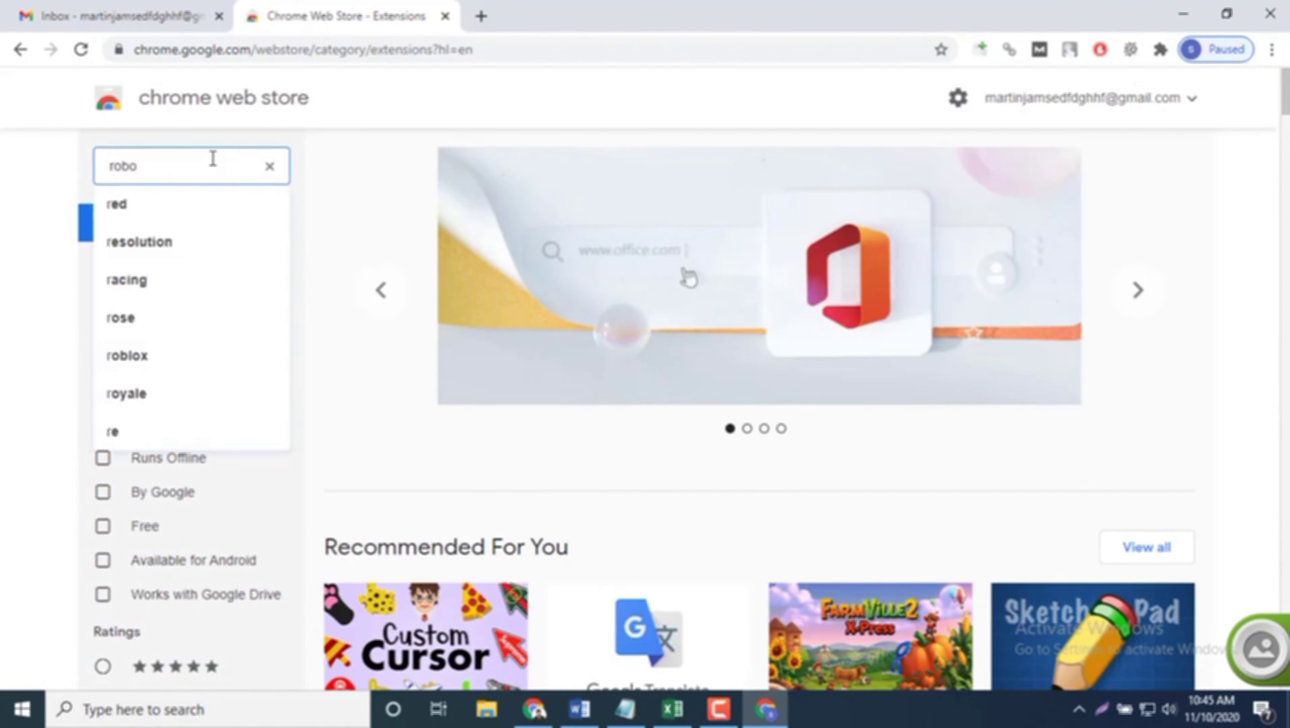
pyautogui.write('form')
pyautogui.press('Return')
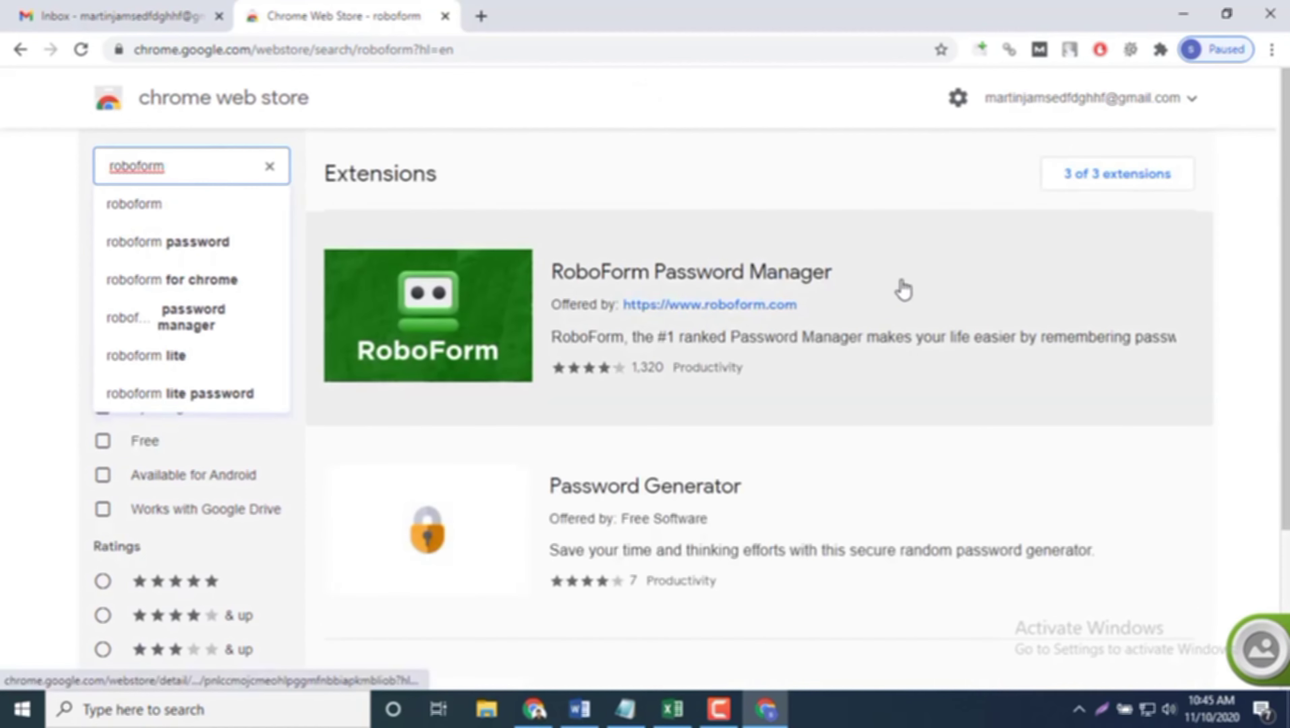
pyautogui.click(901, 285)
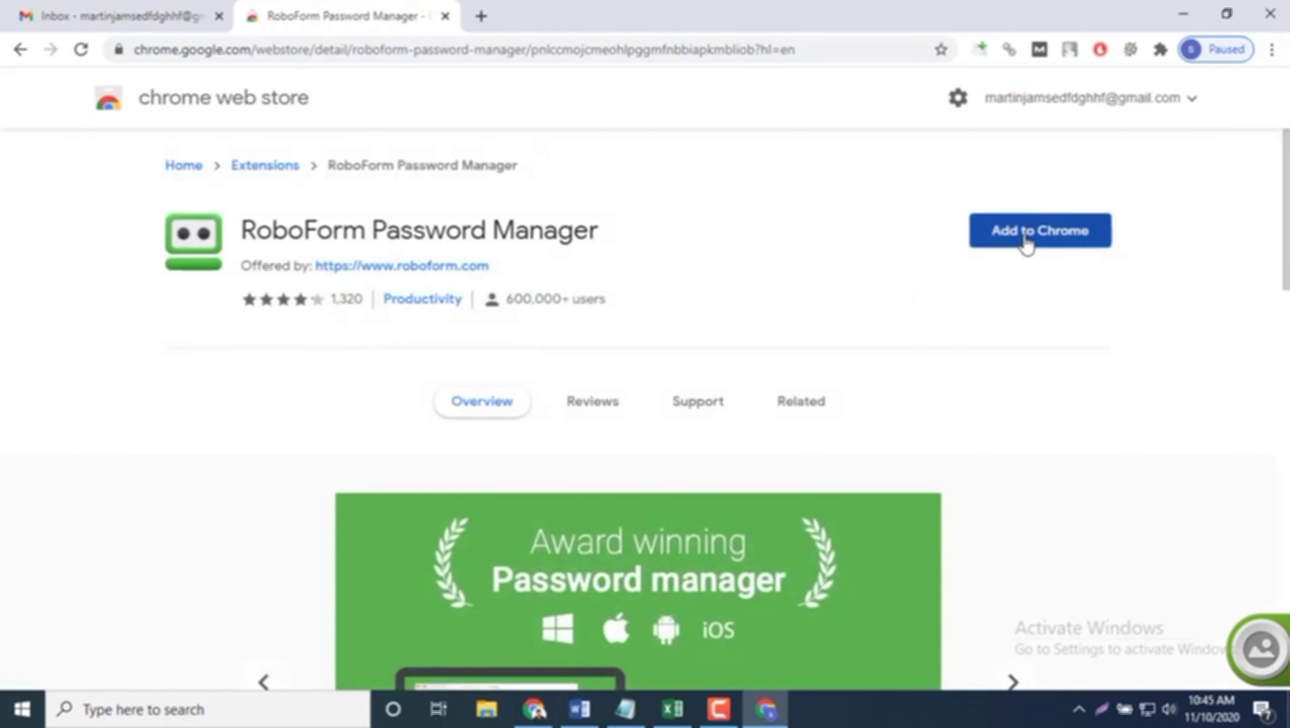
# Step: Add the RoboForm Password Manager extension to Chrome and check its menu
pyautogui.click(1026, 241)
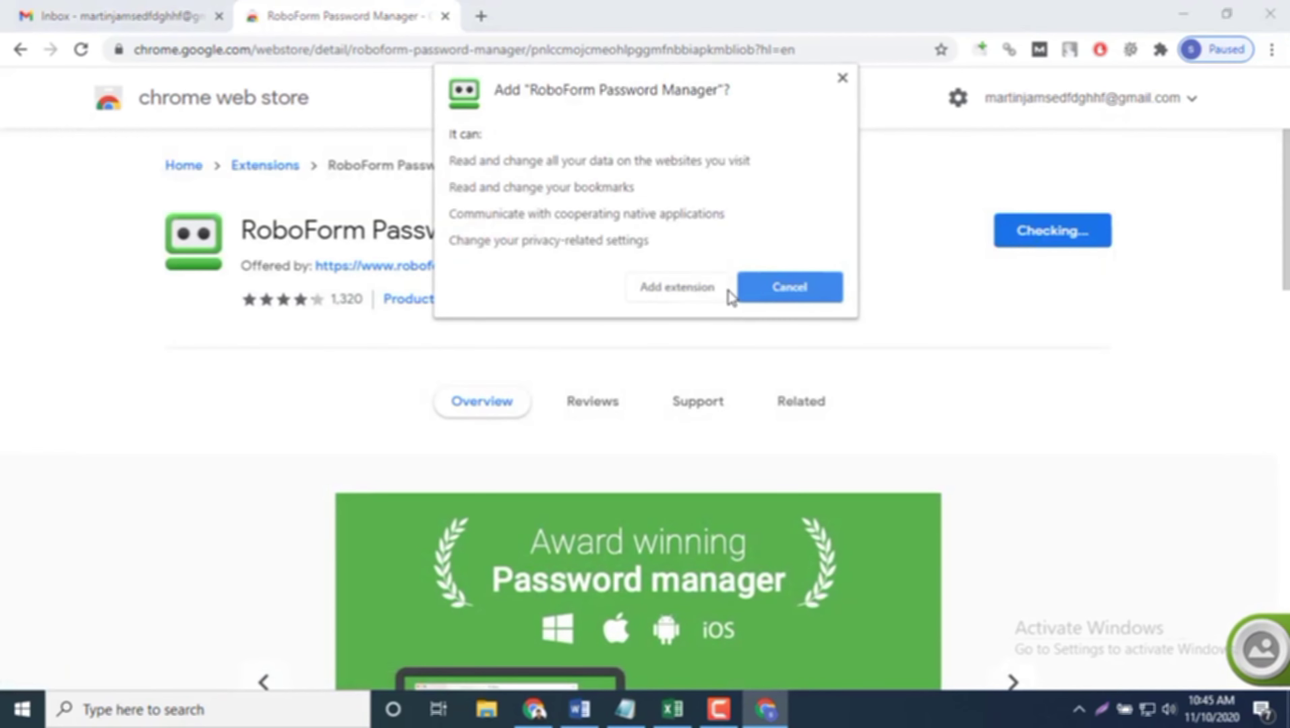
pyautogui.click(712, 292)
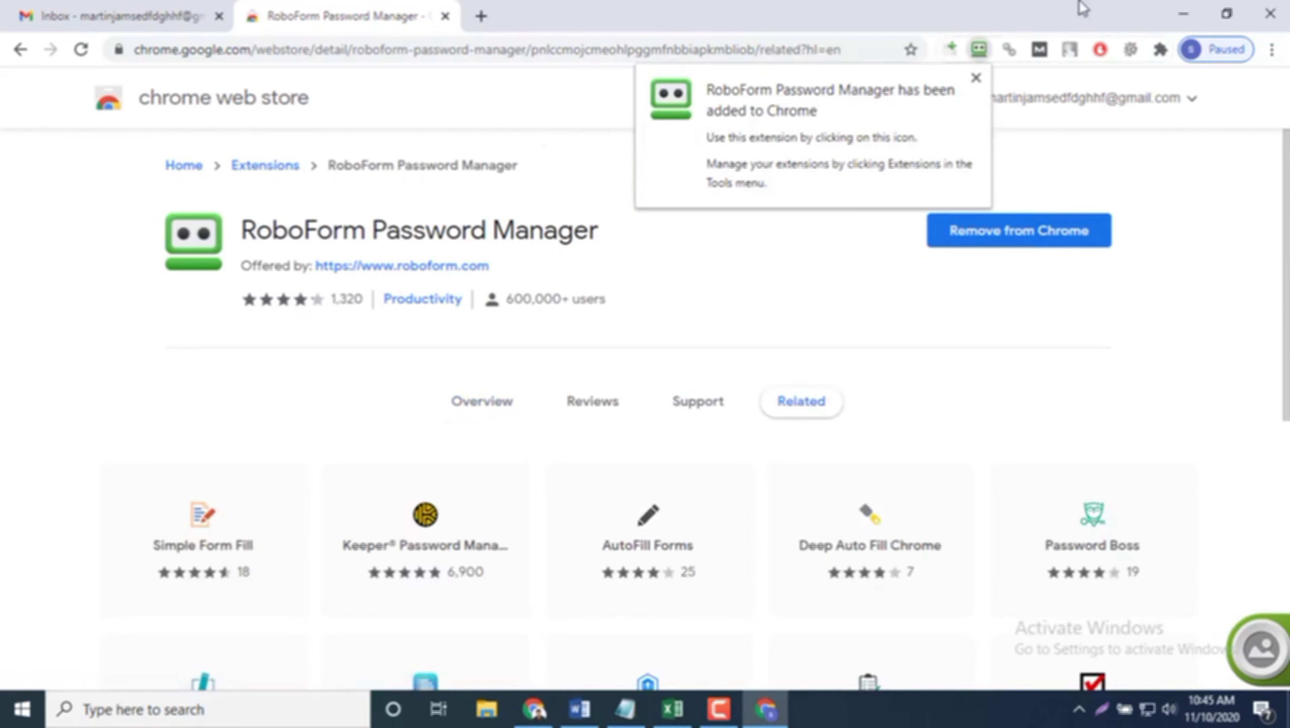
pyautogui.click(979, 52)
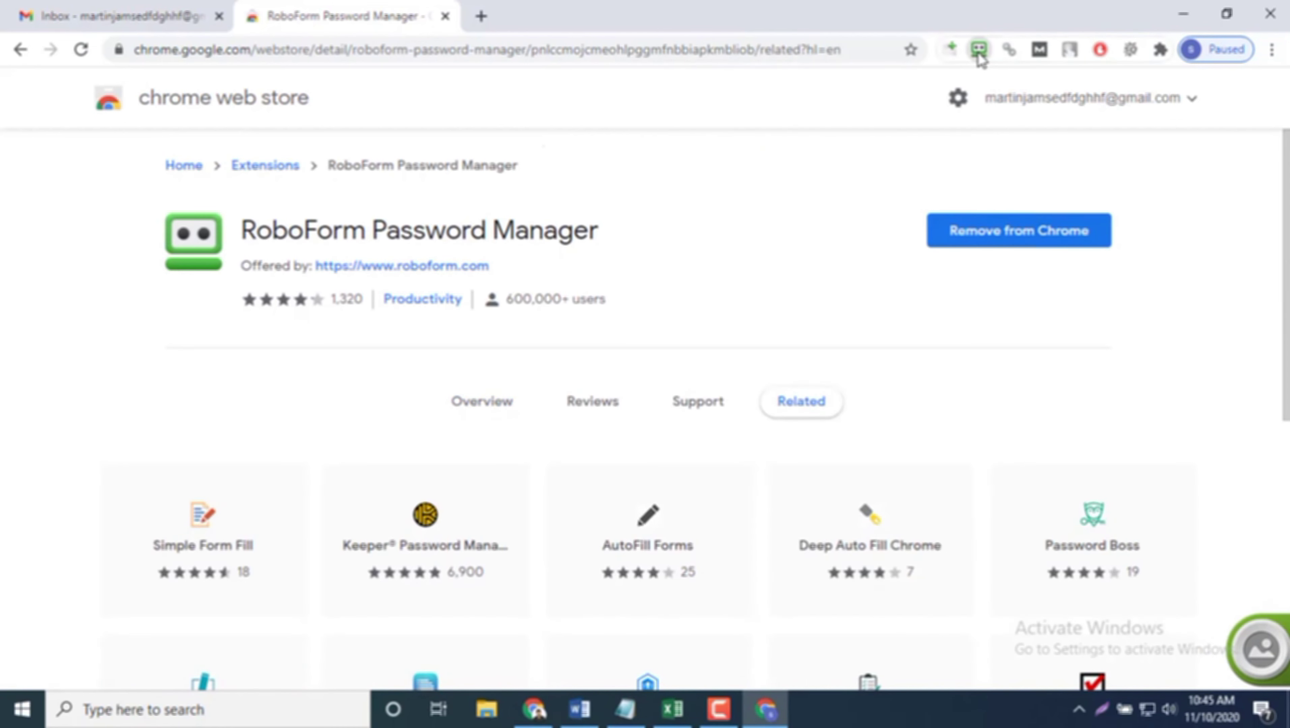
pyautogui.click(978, 51)
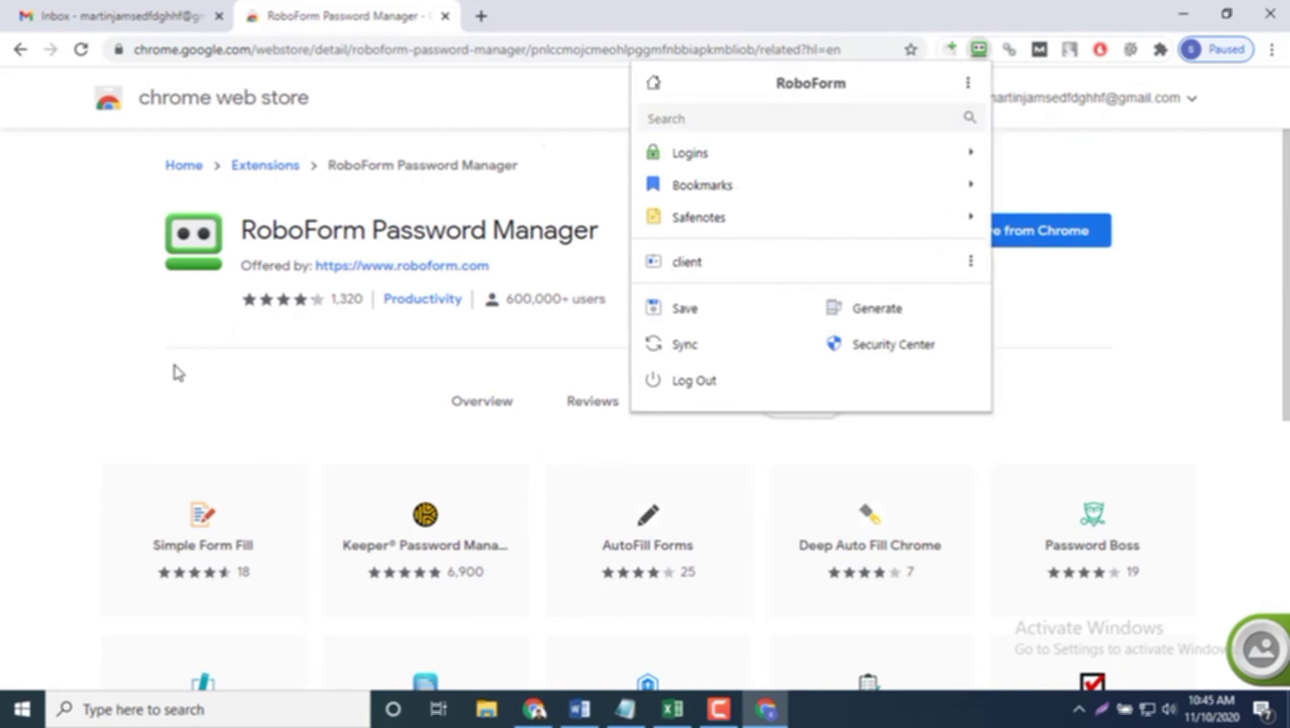
pyautogui.click(178, 373)
# Step: Close the Web Store tab, then show and close RoboForm's form-saving toolbar from the tray
pyautogui.click(445, 16)
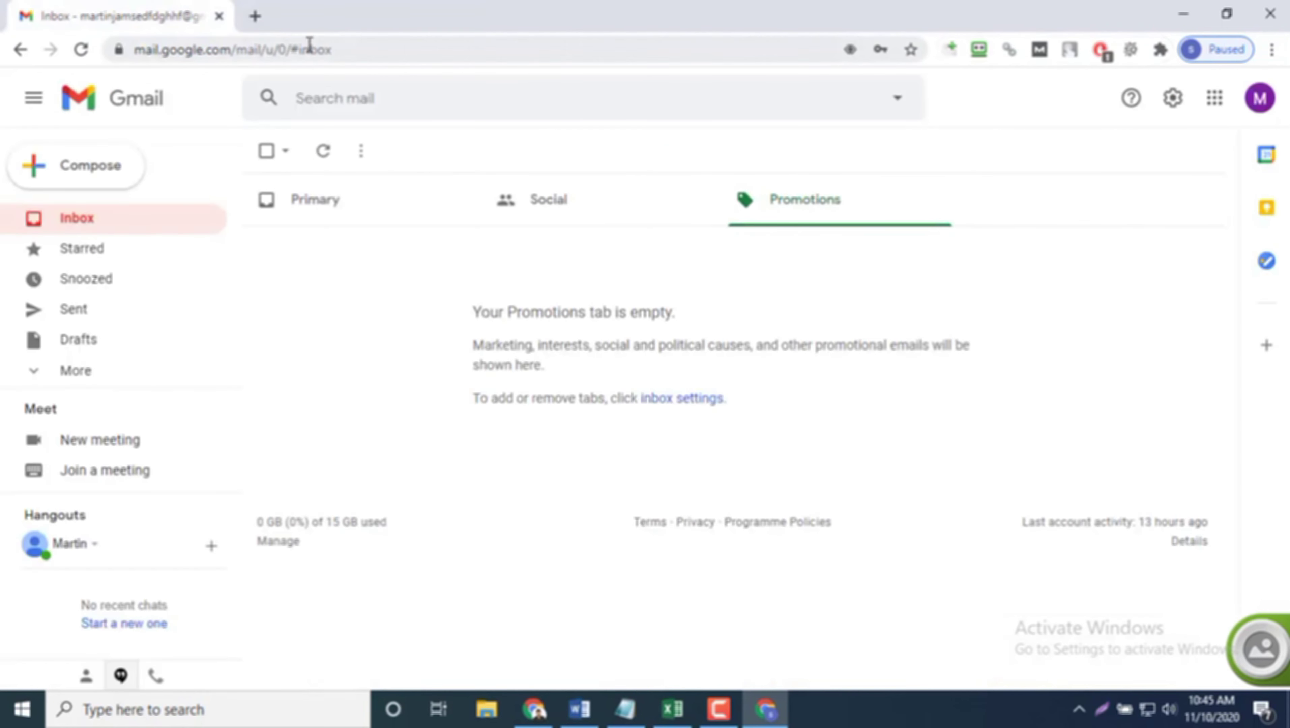
pyautogui.click(254, 17)
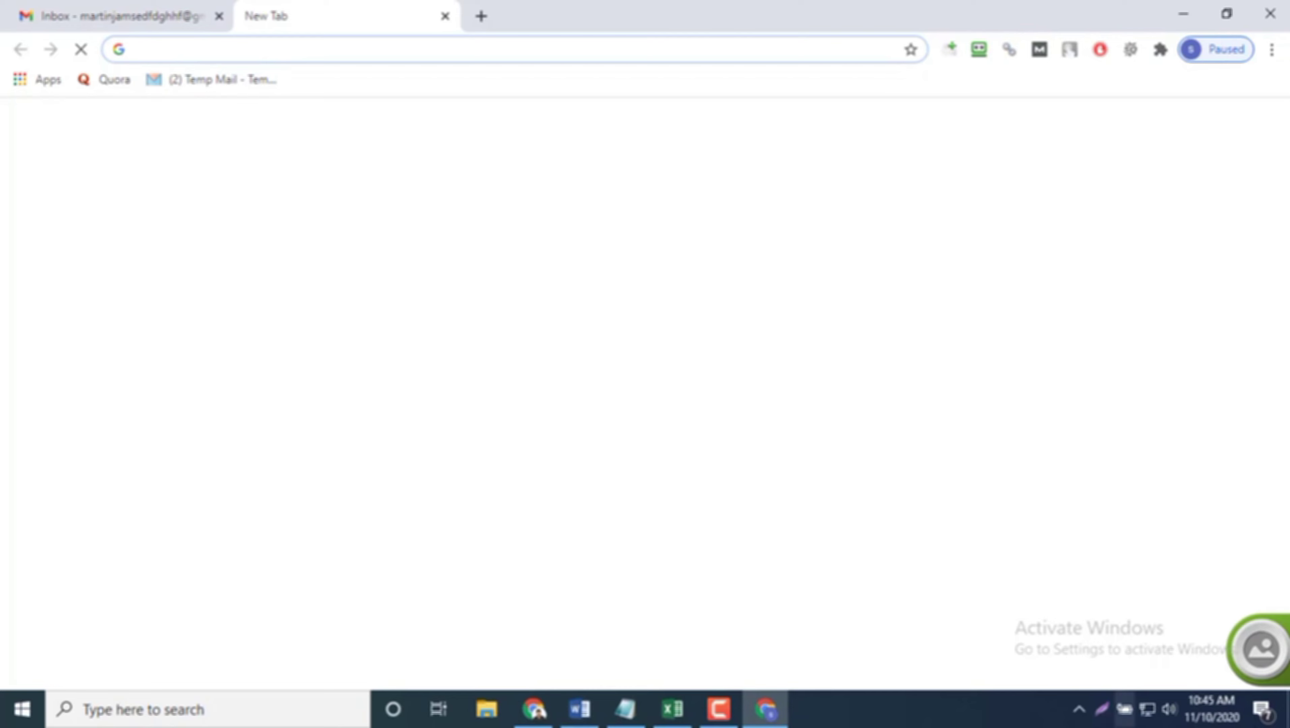
pyautogui.click(1079, 710)
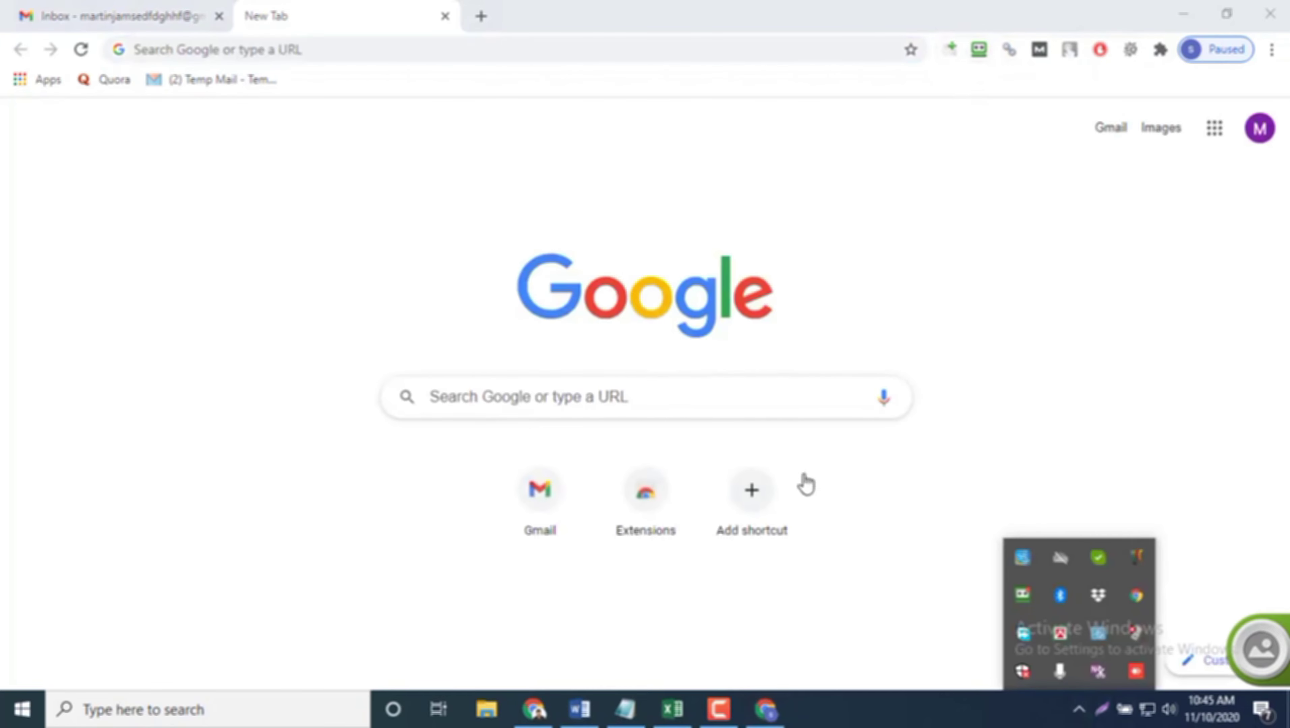
pyautogui.rightClick(1028, 599)
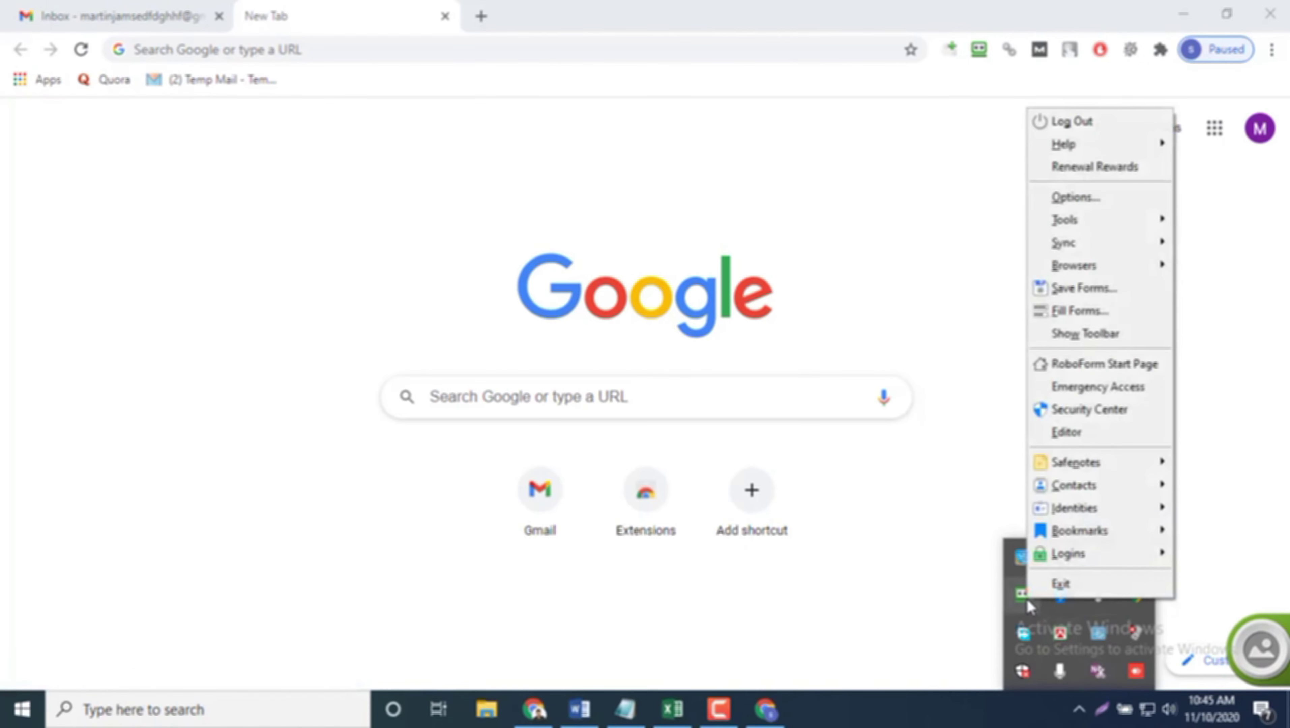
pyautogui.click(1077, 335)
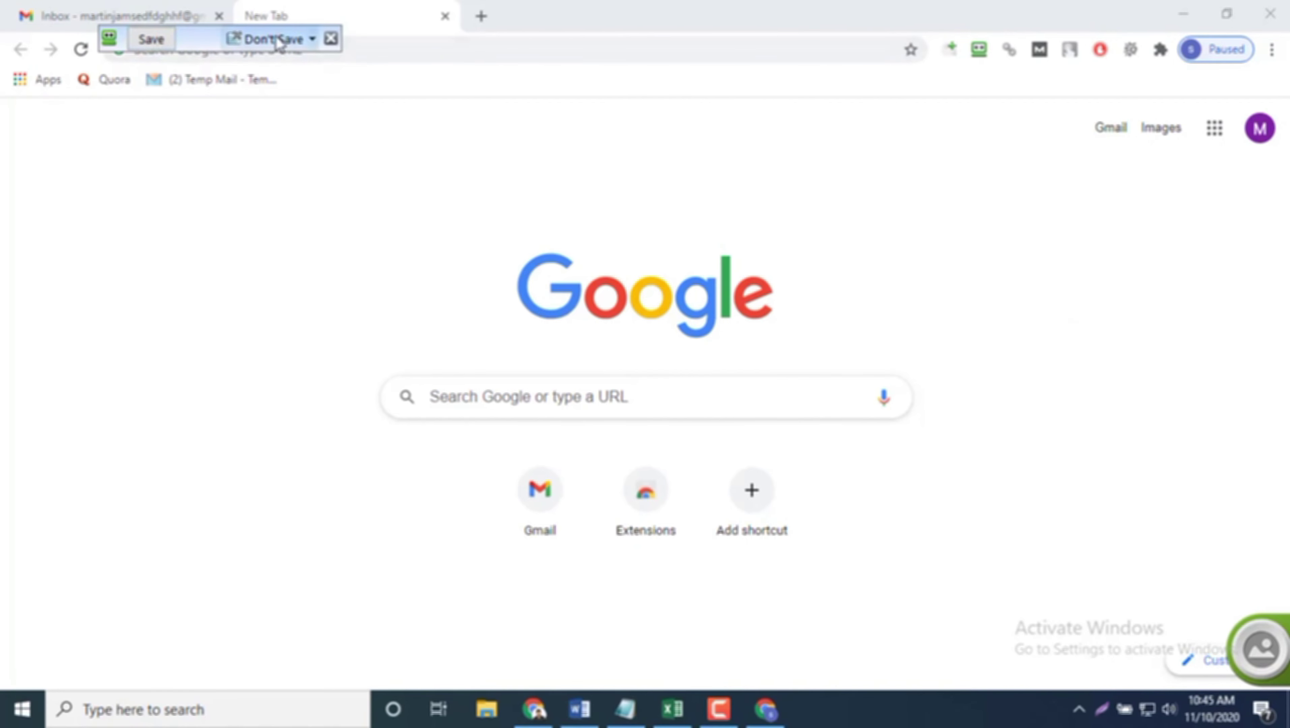
pyautogui.click(330, 39)
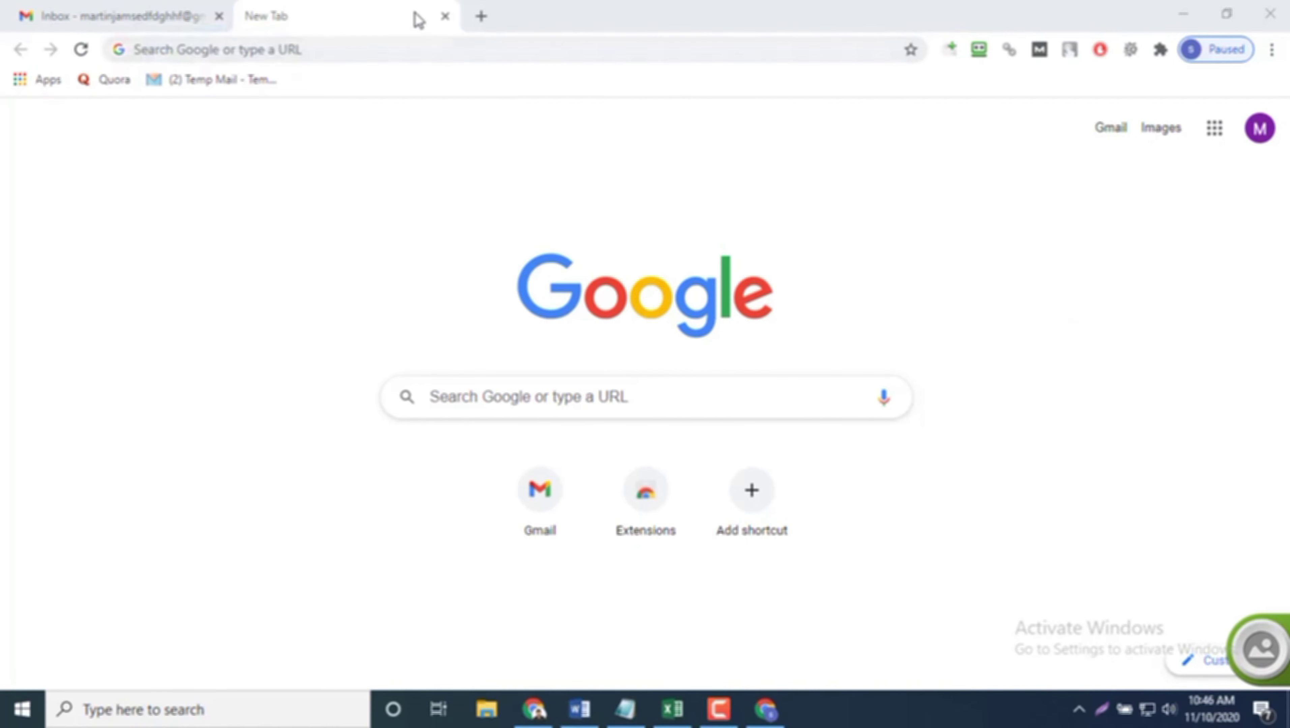
pyautogui.click(446, 16)
# Step: Close the open Chrome windows and minimize Excel to reveal the desktop
pyautogui.click(1286, 3)
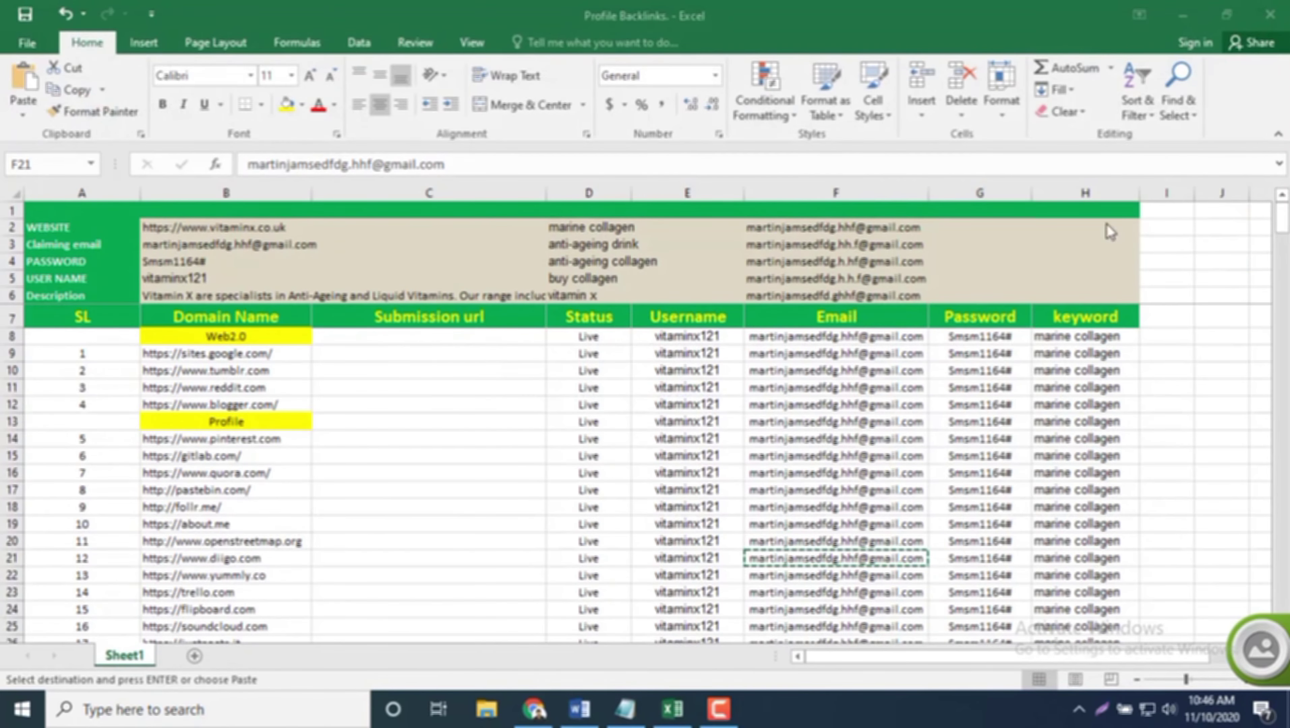
pyautogui.click(533, 709)
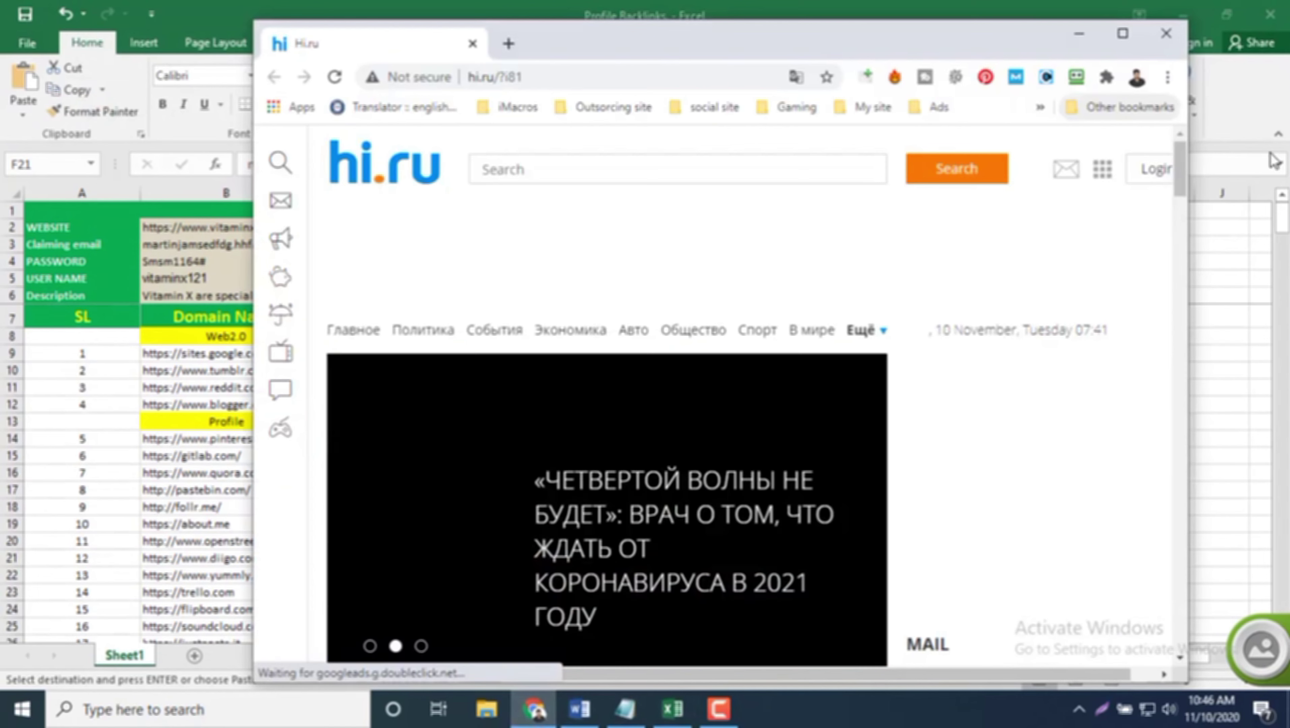
pyautogui.click(1166, 34)
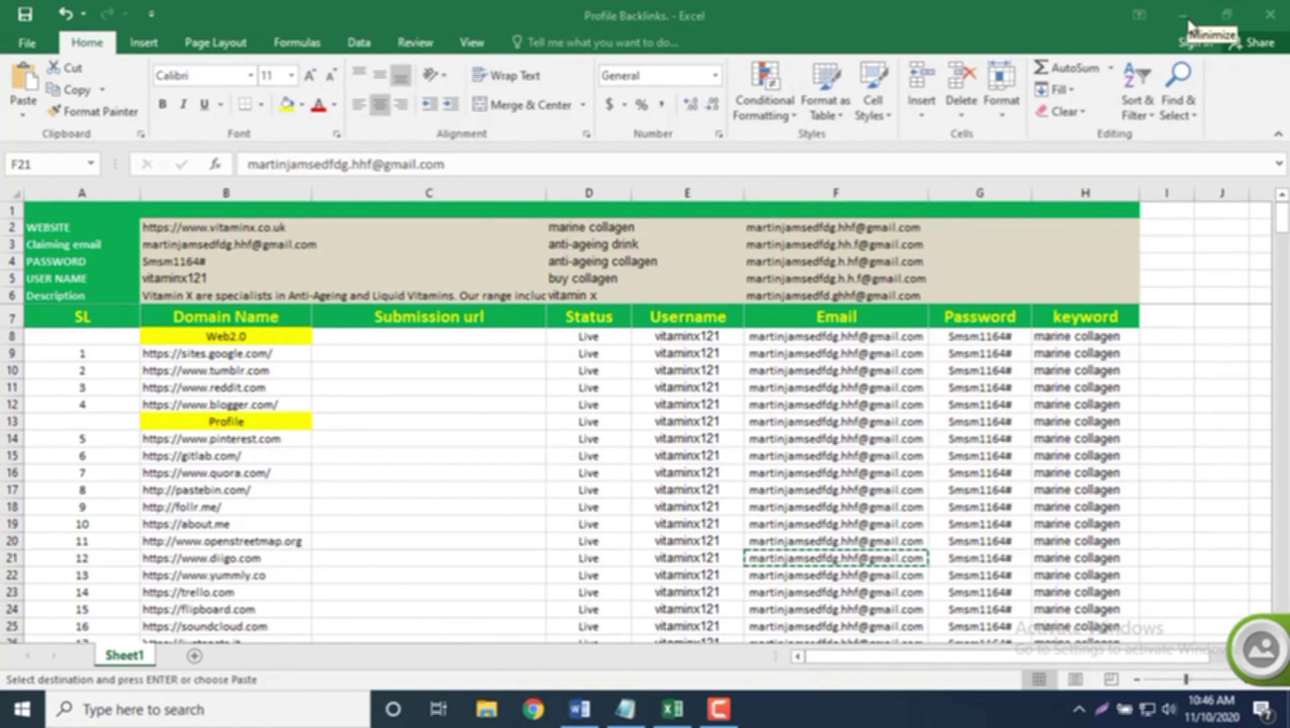
pyautogui.click(1188, 18)
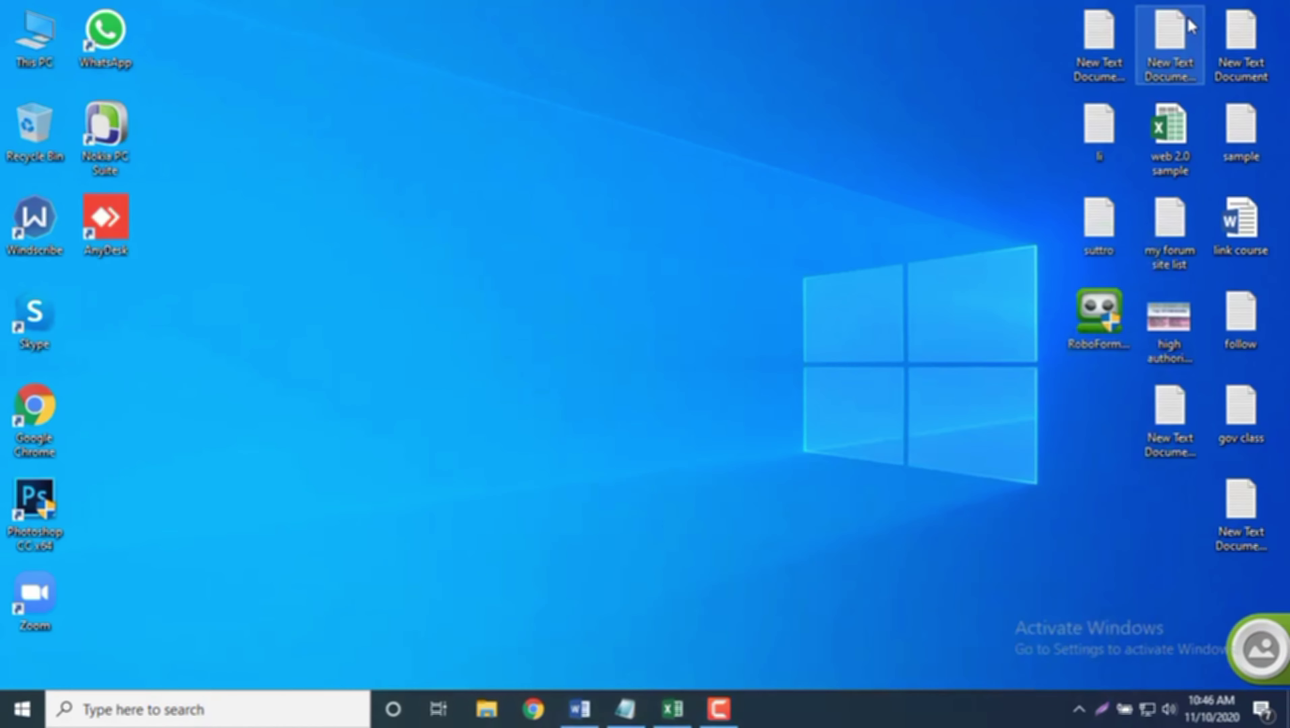
# Step: Launch Chrome with the seo (client work) profile in a maximized window
pyautogui.click(534, 709)
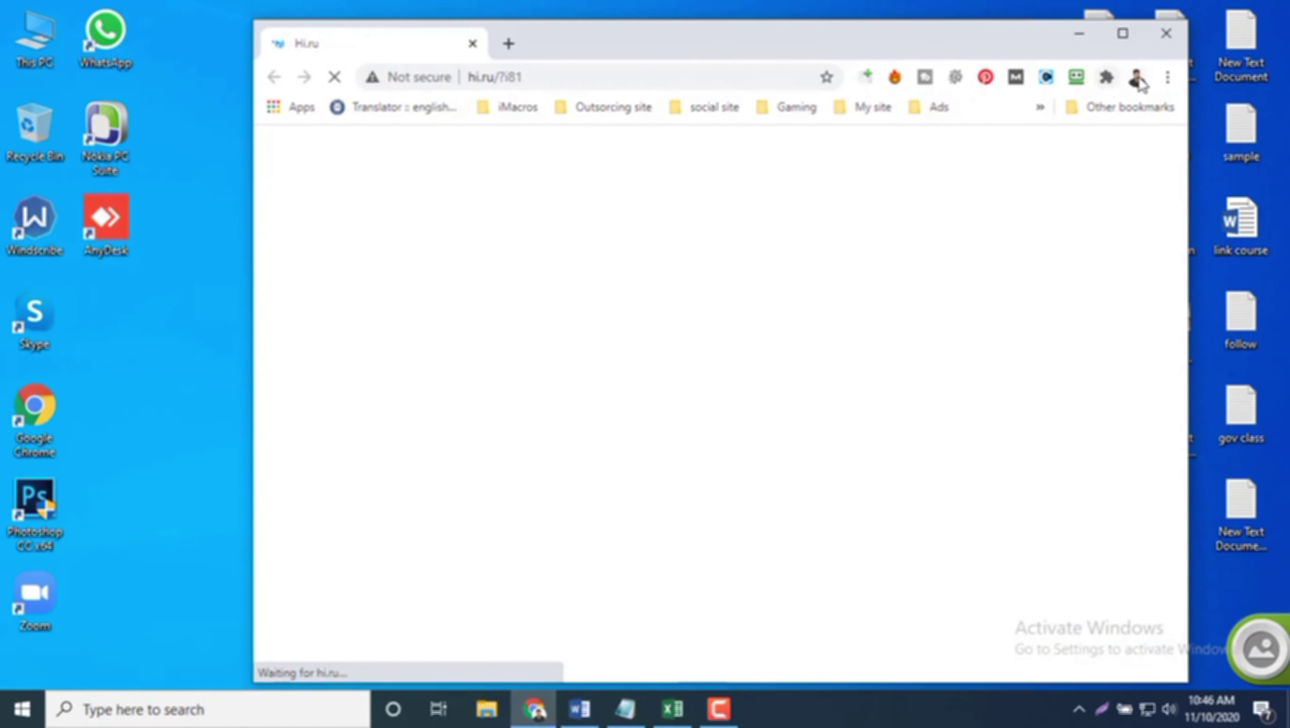
pyautogui.click(1137, 77)
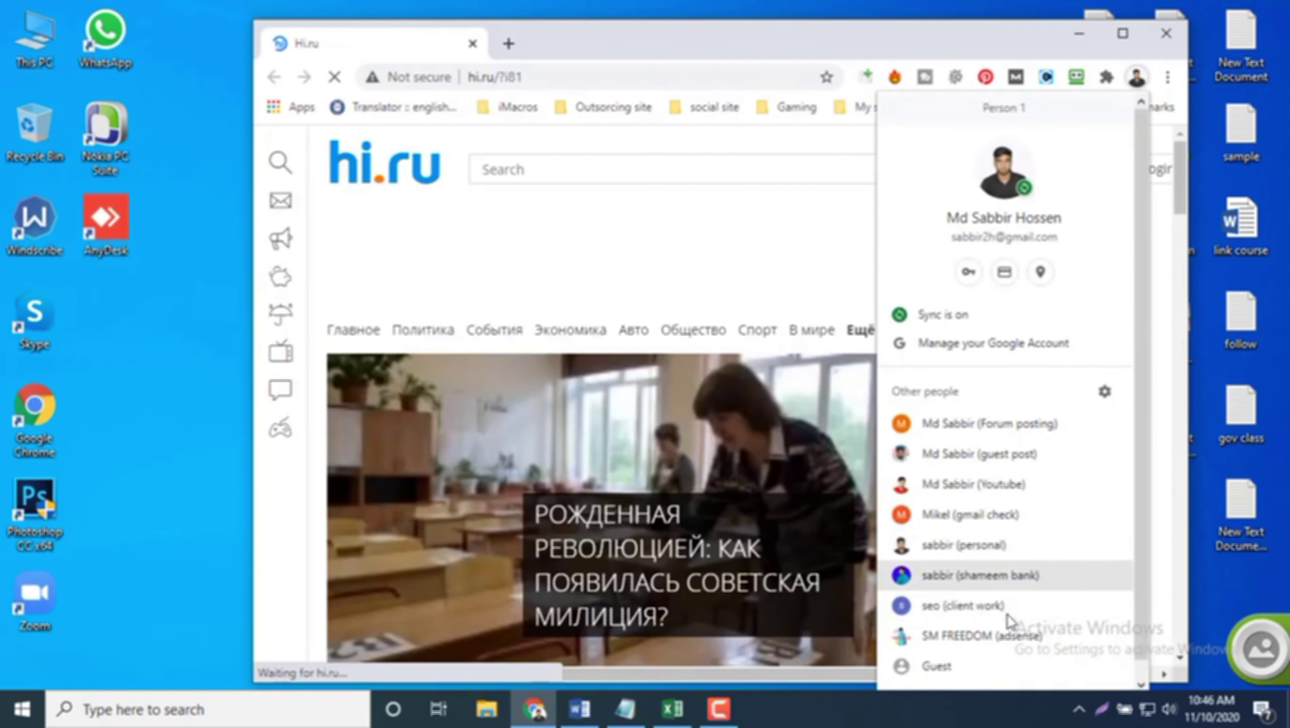
pyautogui.click(964, 616)
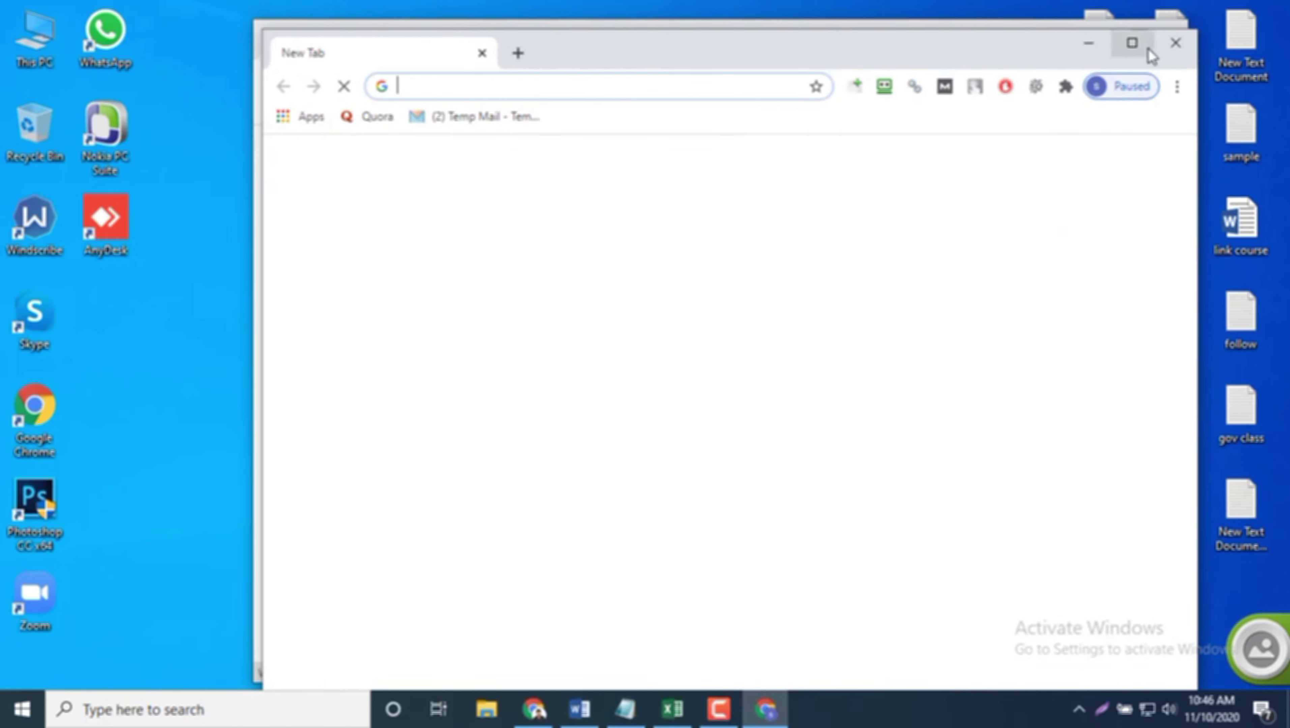
pyautogui.click(1134, 43)
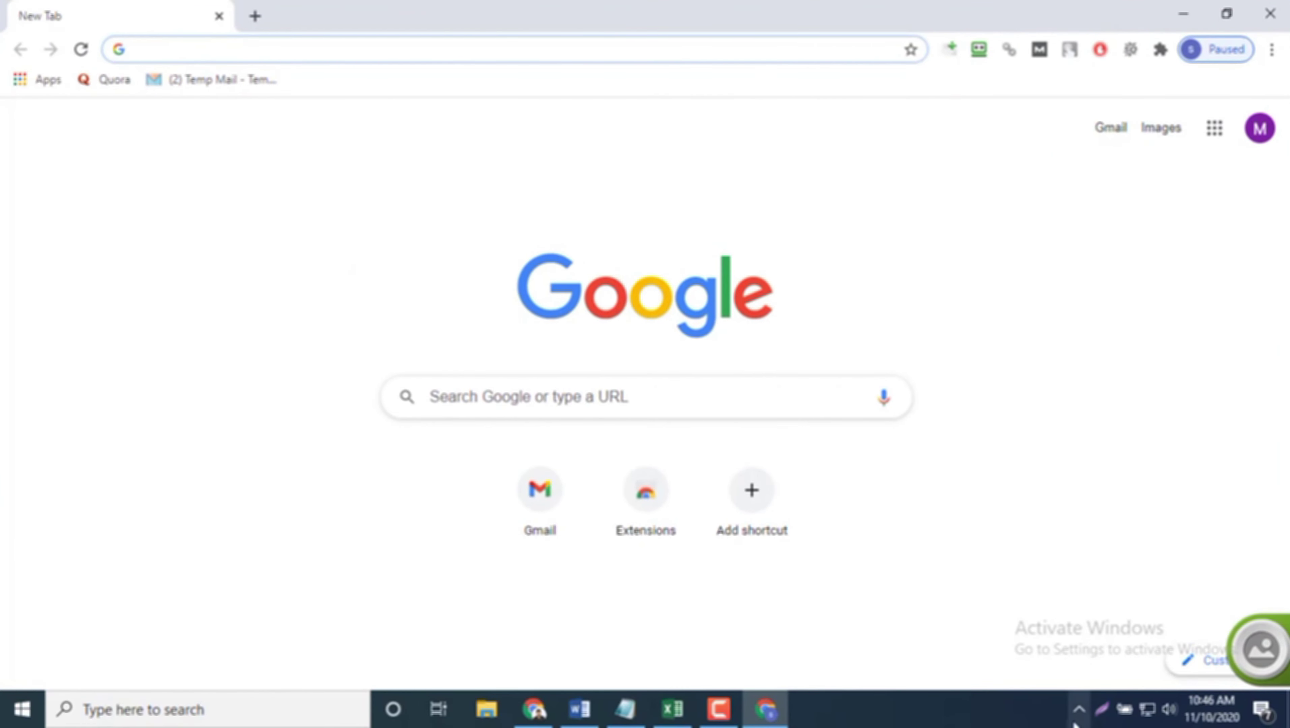
# Step: Dismiss RoboForm's save toolbar with Don't Save > Not Now, then open Gmail and a new tab
pyautogui.click(1078, 710)
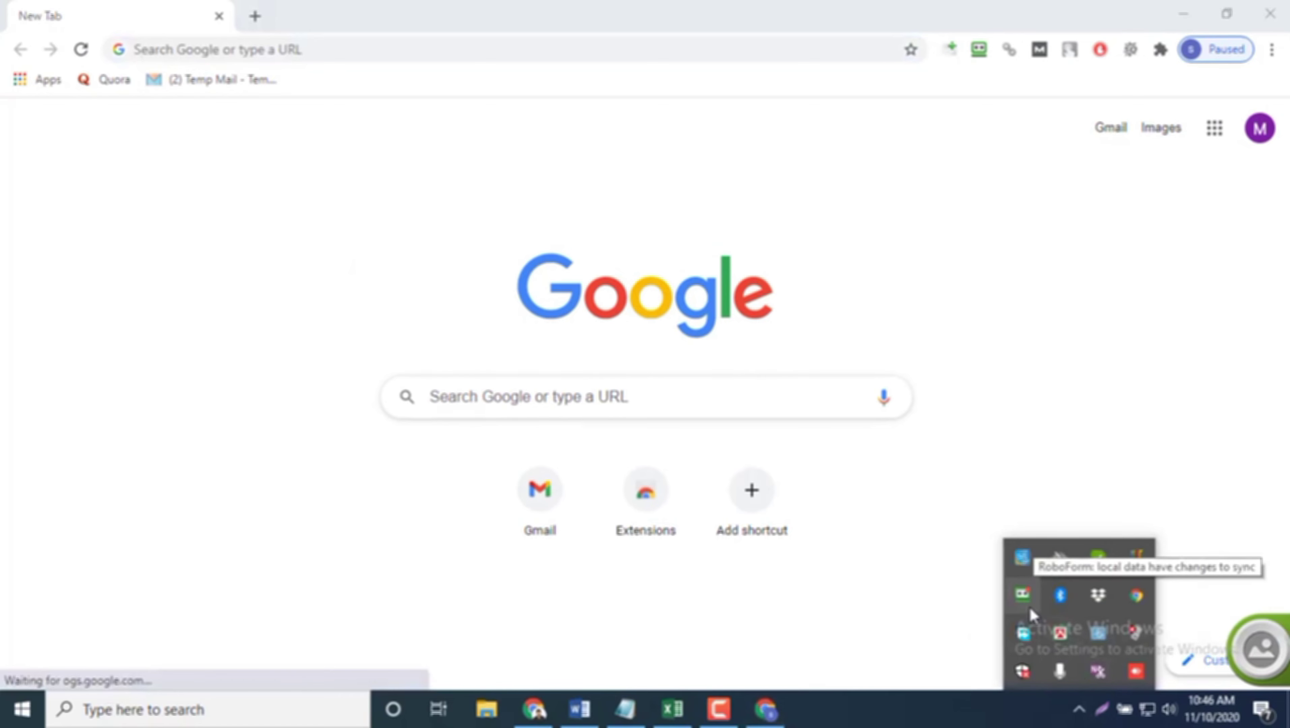
pyautogui.rightClick(1025, 595)
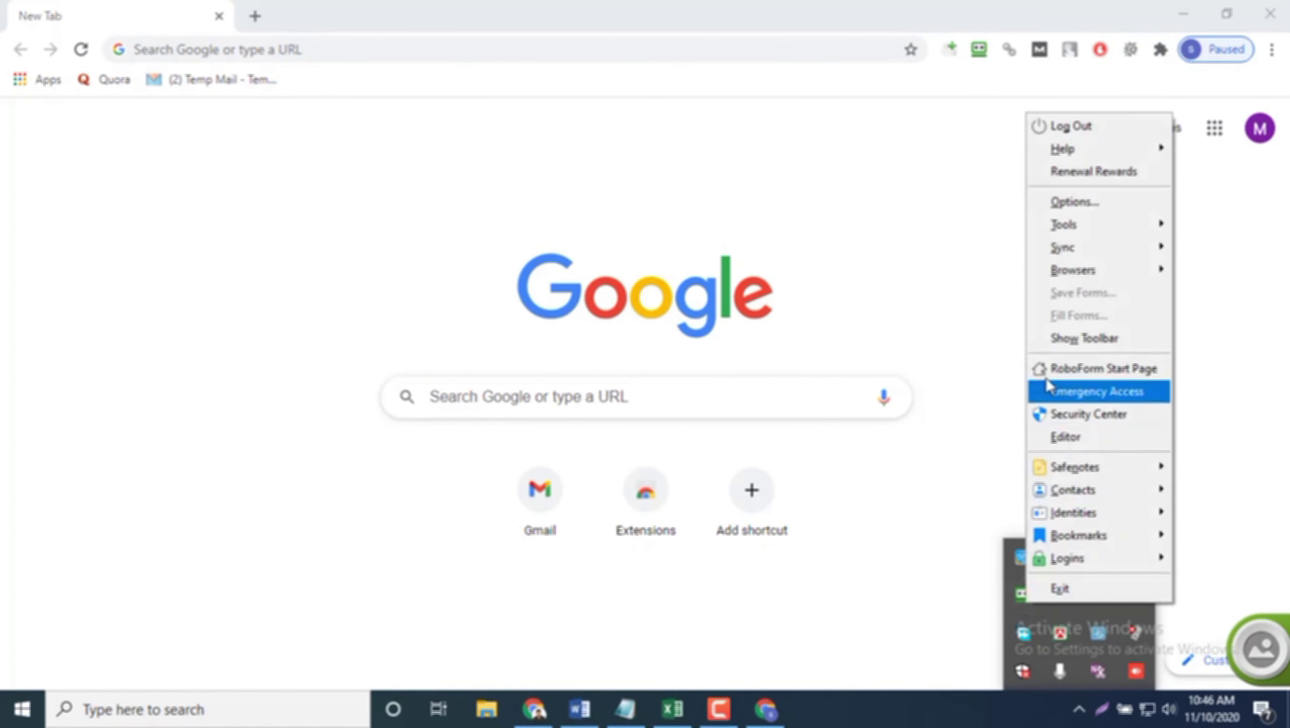
pyautogui.click(1049, 347)
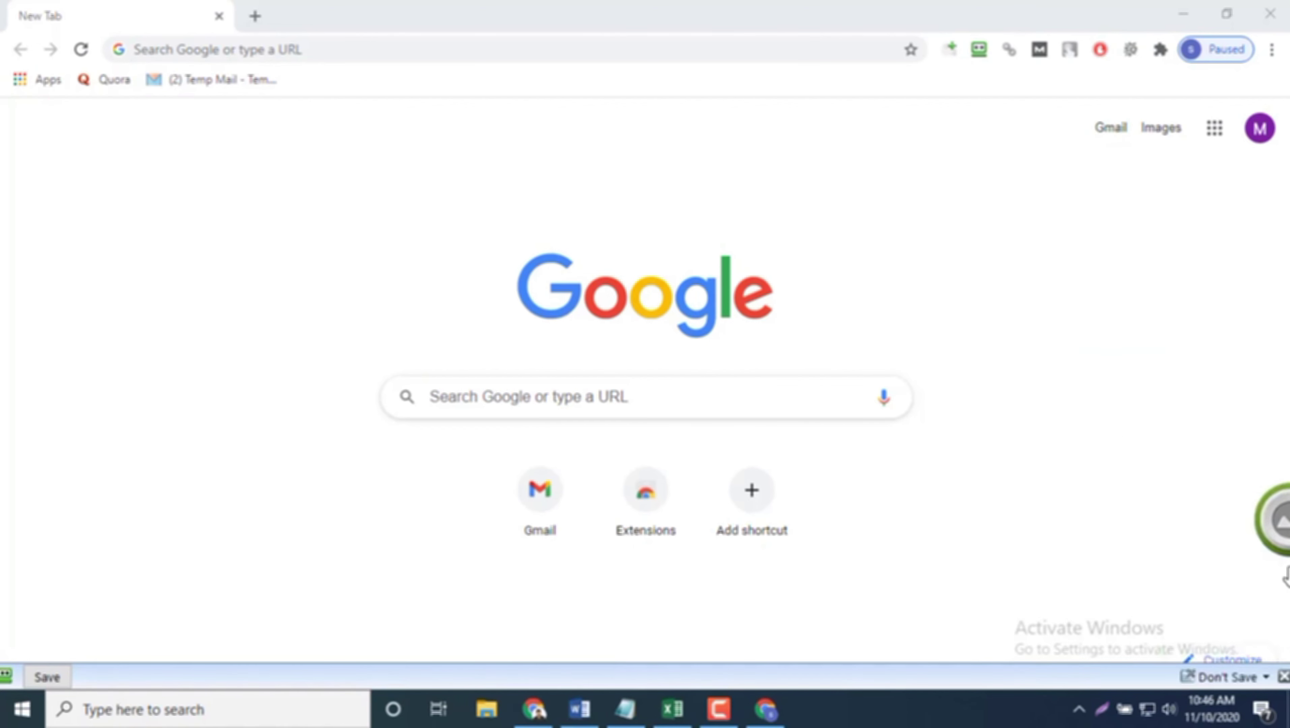
pyautogui.click(1216, 679)
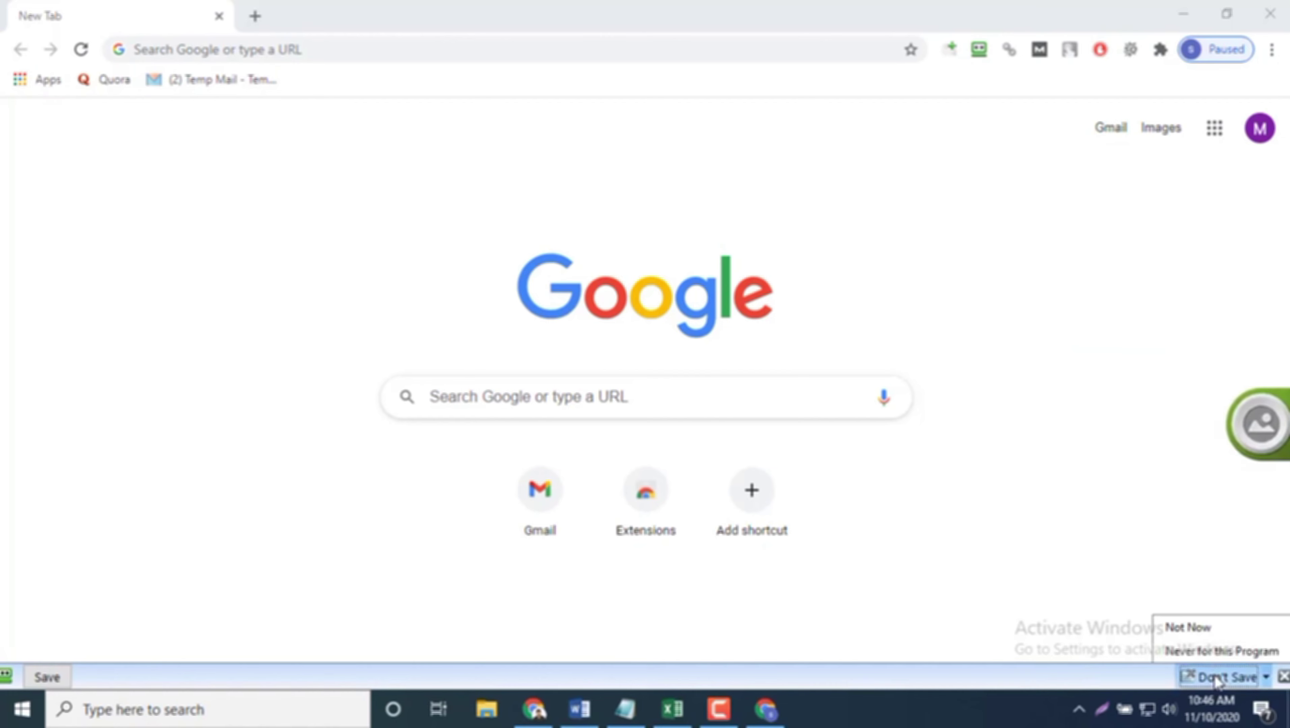
pyautogui.click(1210, 628)
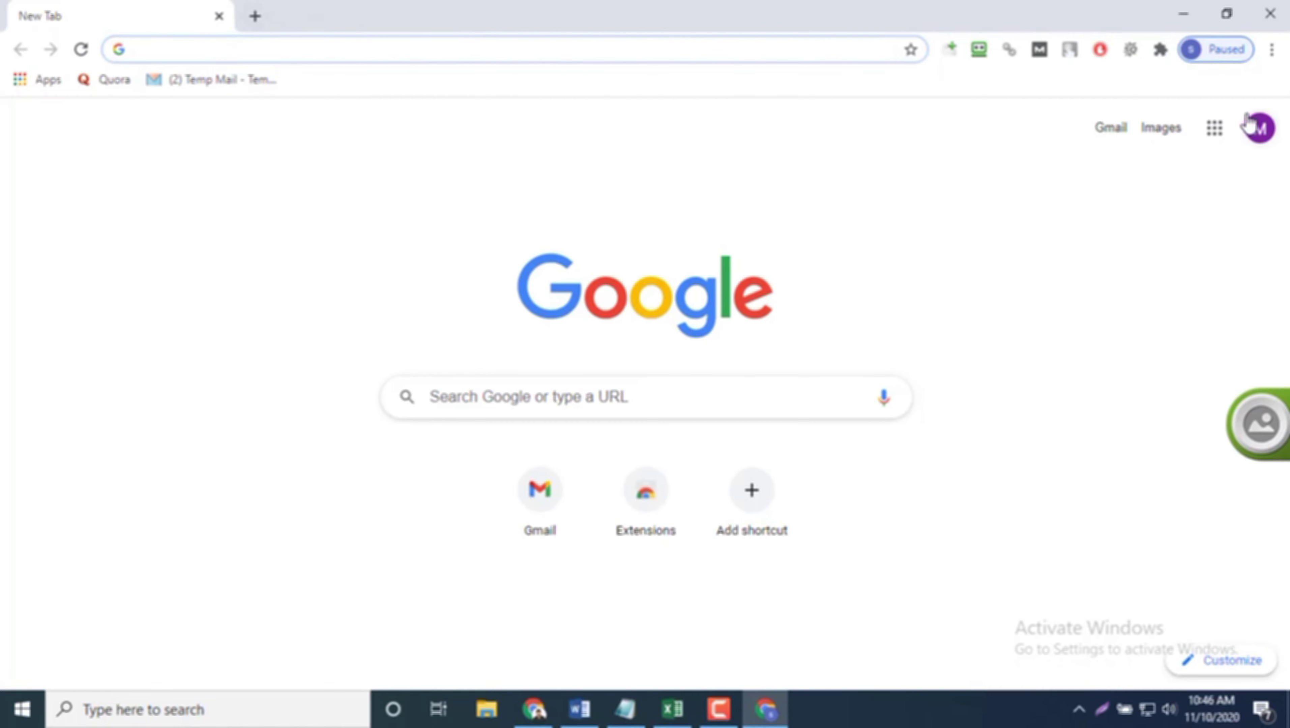
pyautogui.click(1119, 131)
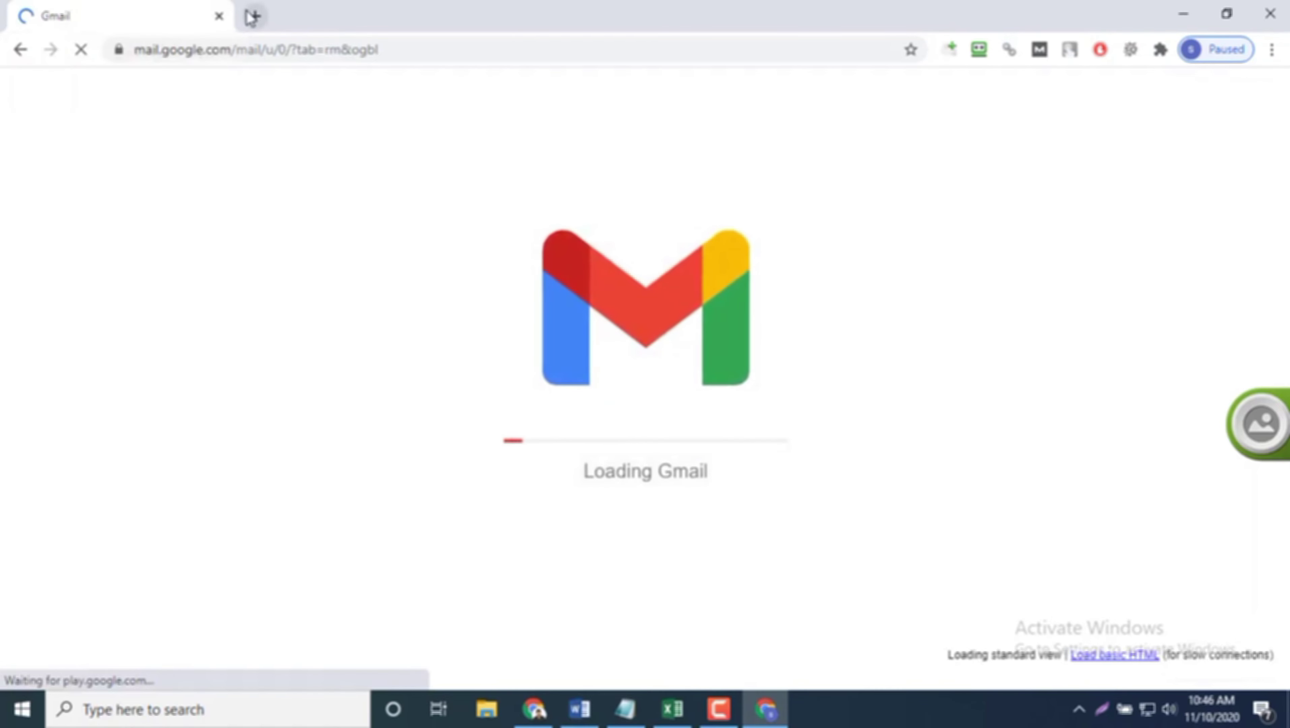
pyautogui.click(255, 16)
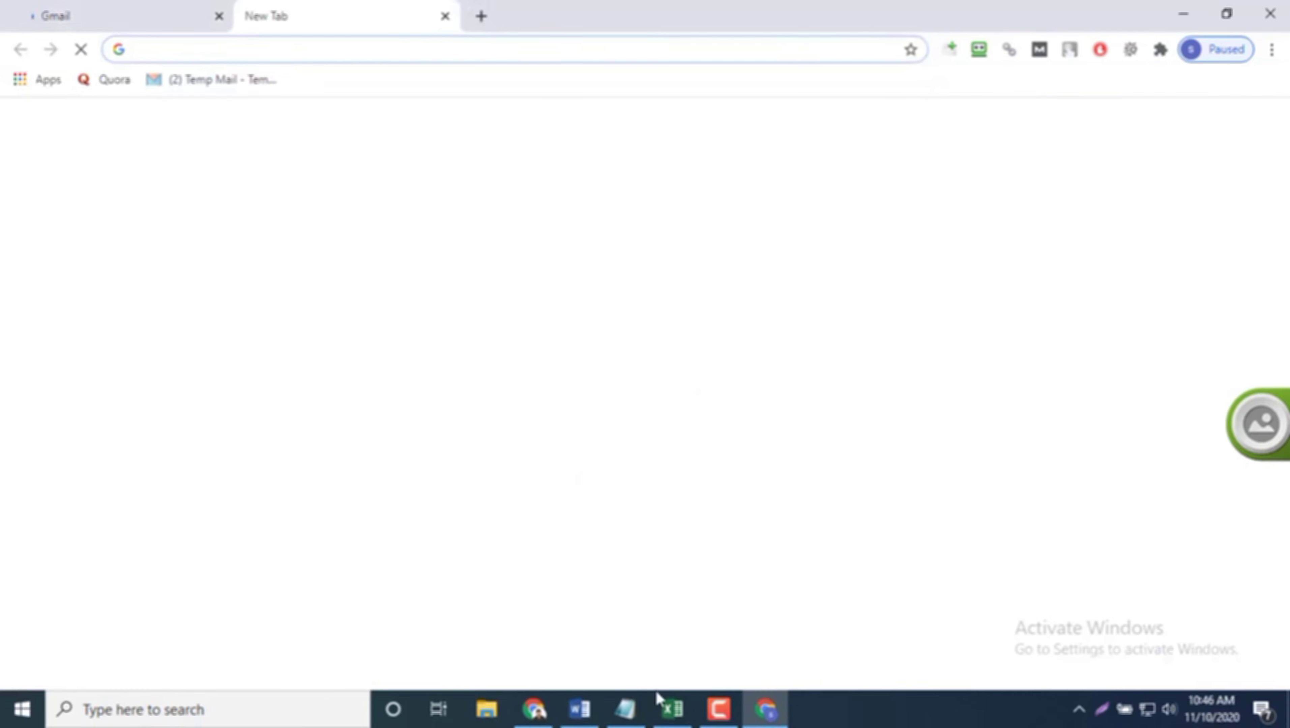
# Step: Copy the four Web2.0 site URLs (B9:B12) from the Profile Backlinks spreadsheet
pyautogui.click(665, 706)
pyautogui.moveTo(241, 353); pyautogui.dragTo(241, 404)
pyautogui.hotkey('ctrl', 'c')
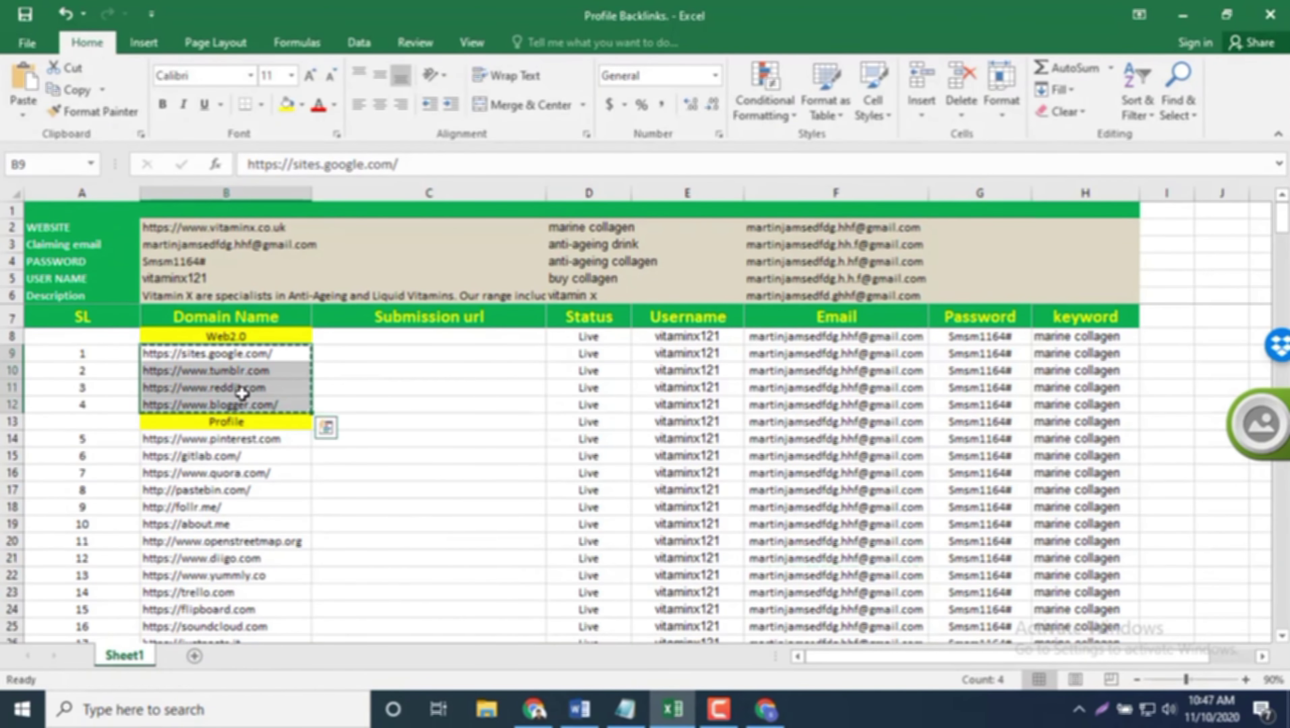
# Step: Open the copied URLs in separate tabs in the client-profile Chrome window with the URL-opener extension, then close the blank tab
pyautogui.click(580, 709)
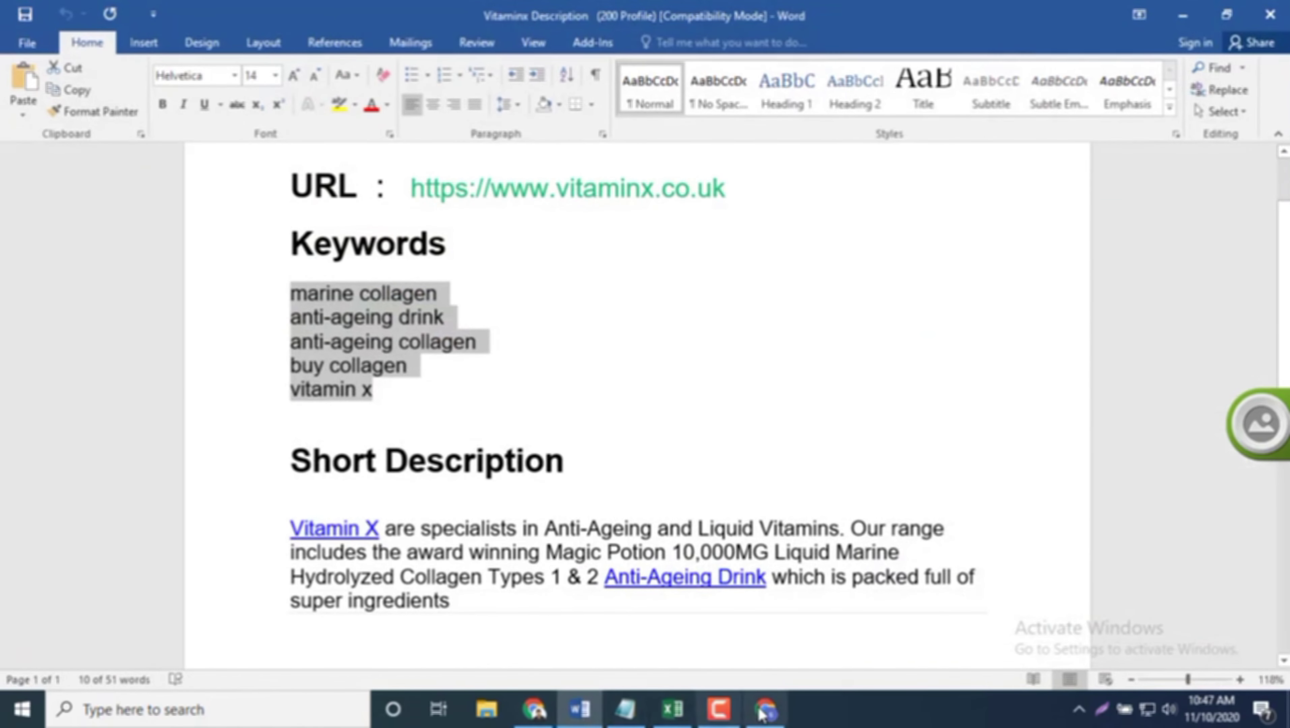
pyautogui.moveTo(759, 709); pyautogui.dragTo(583, 710)
pyautogui.click(583, 710)
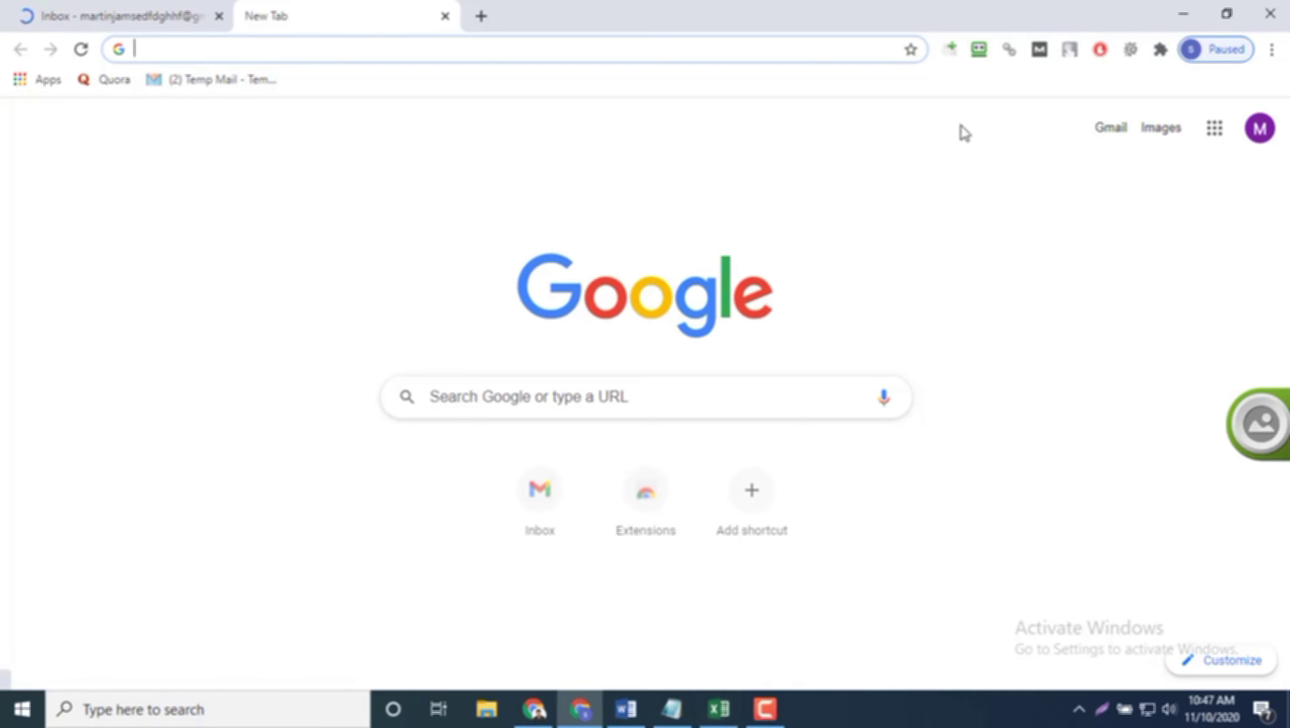
pyautogui.click(947, 60)
pyautogui.hotkey('ctrl', 'a')
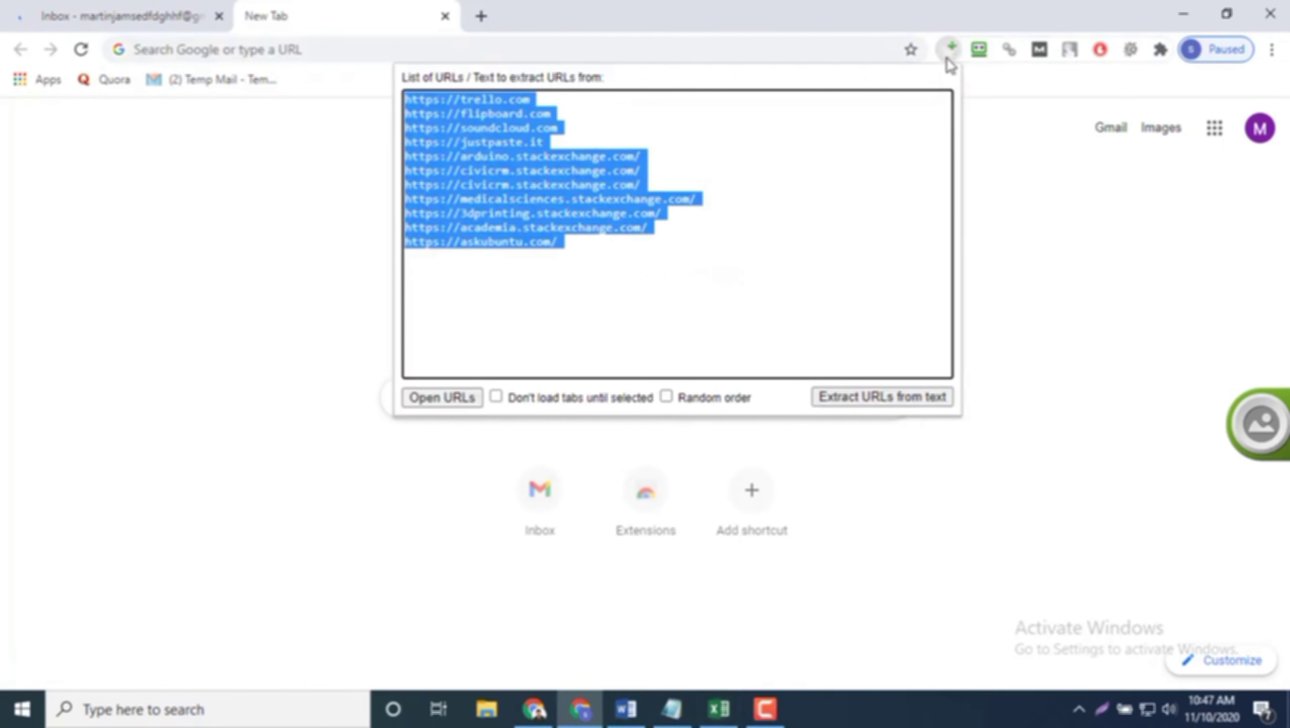
pyautogui.hotkey('ctrl', 'v')
pyautogui.click(466, 399)
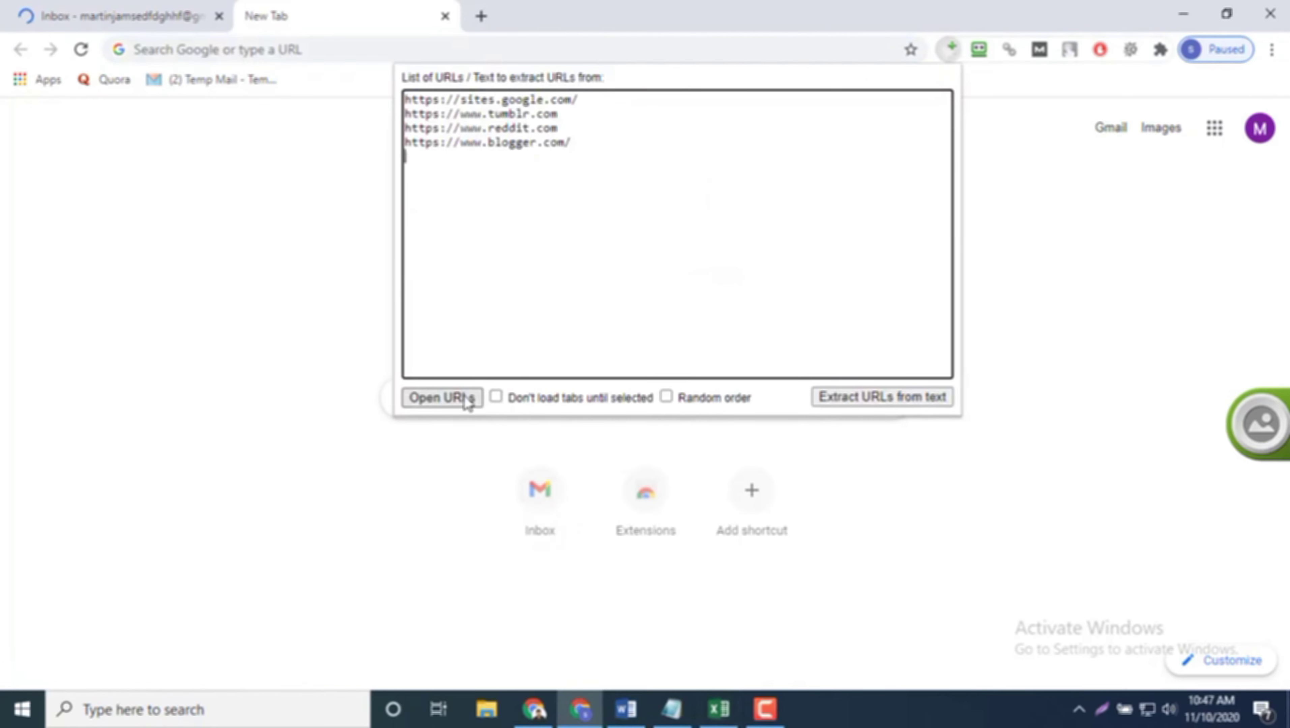
pyautogui.click(283, 252)
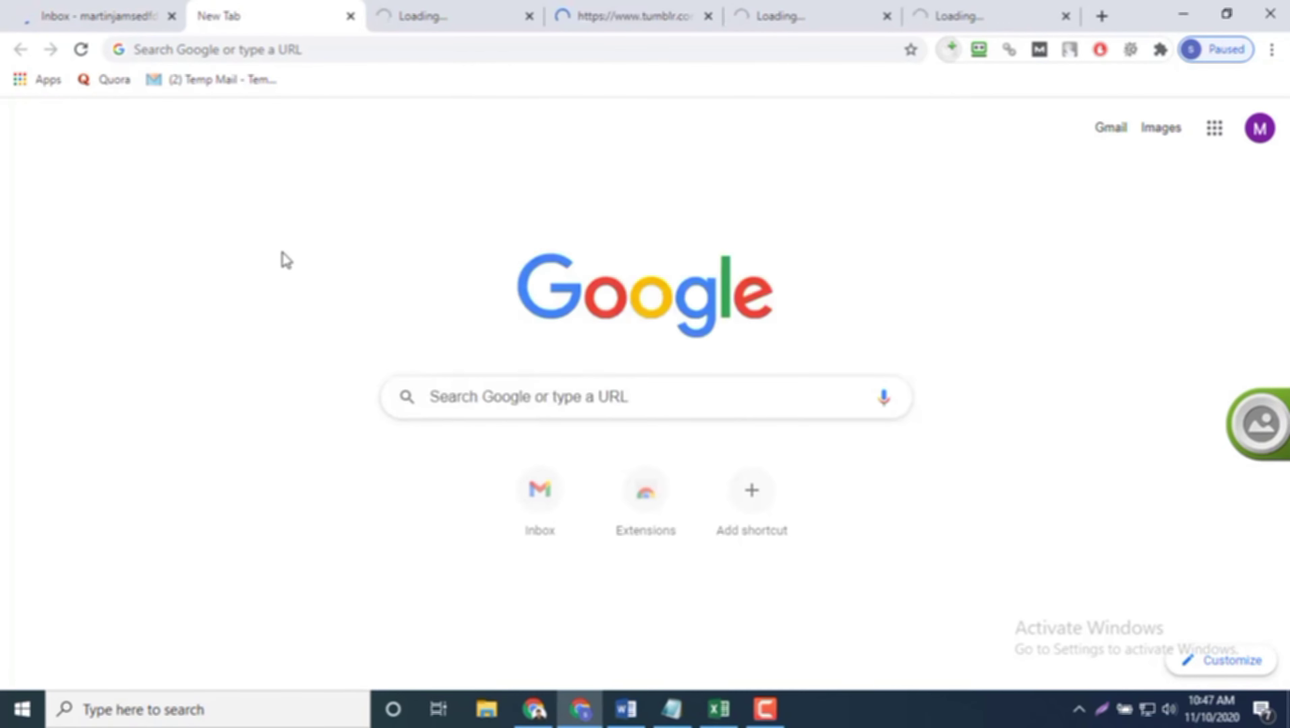
pyautogui.click(351, 16)
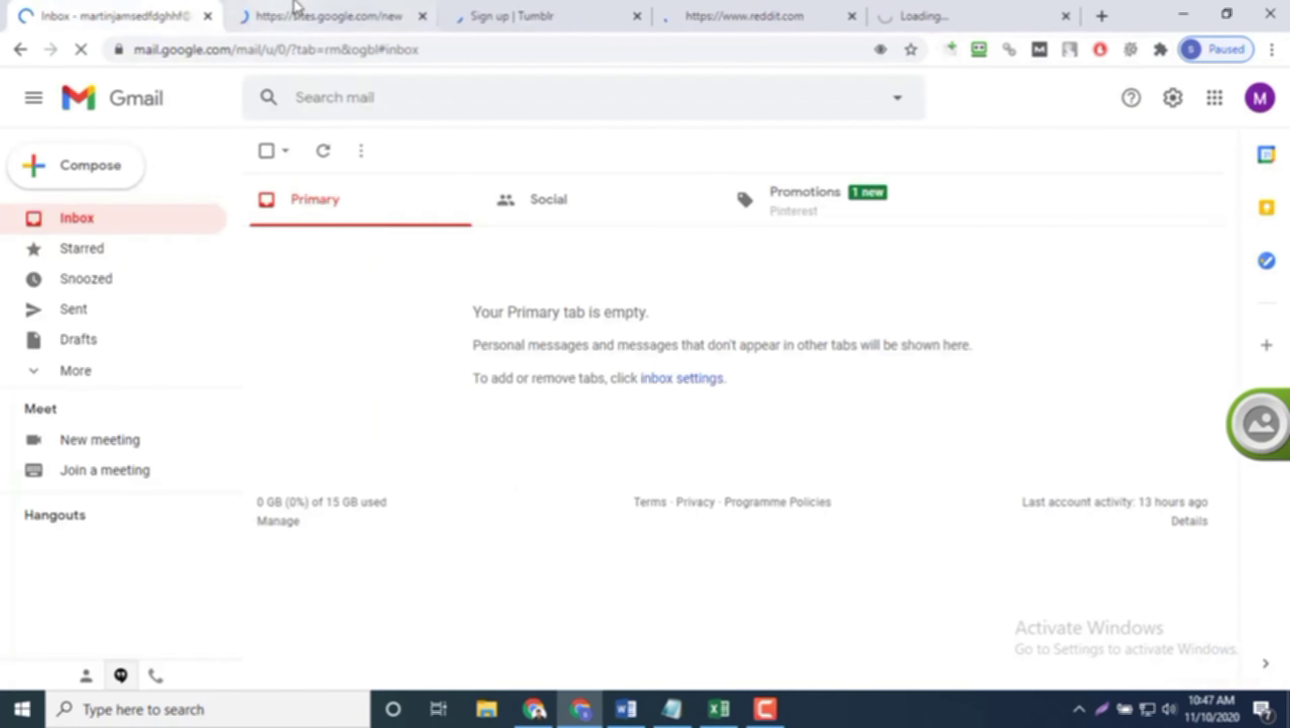
# Step: Launch RoboForm Editor from RoboForm's system tray icon
pyautogui.click(299, 15)
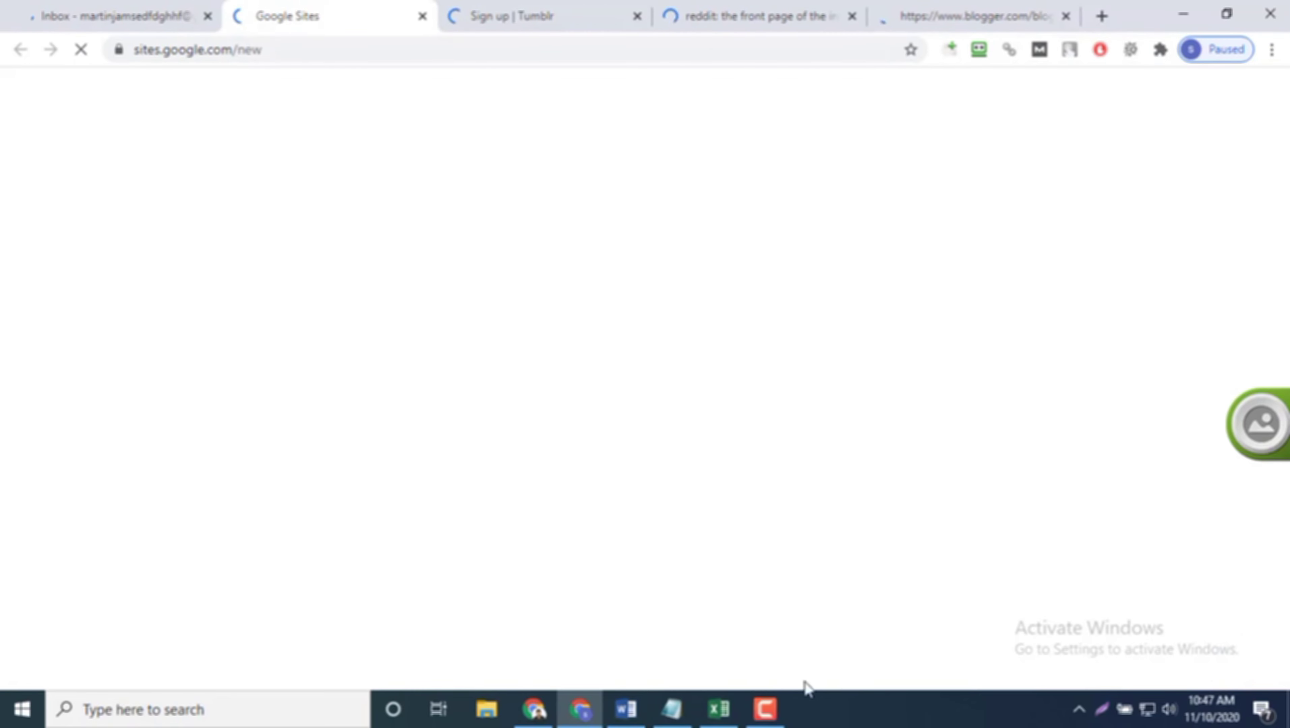
pyautogui.click(1081, 712)
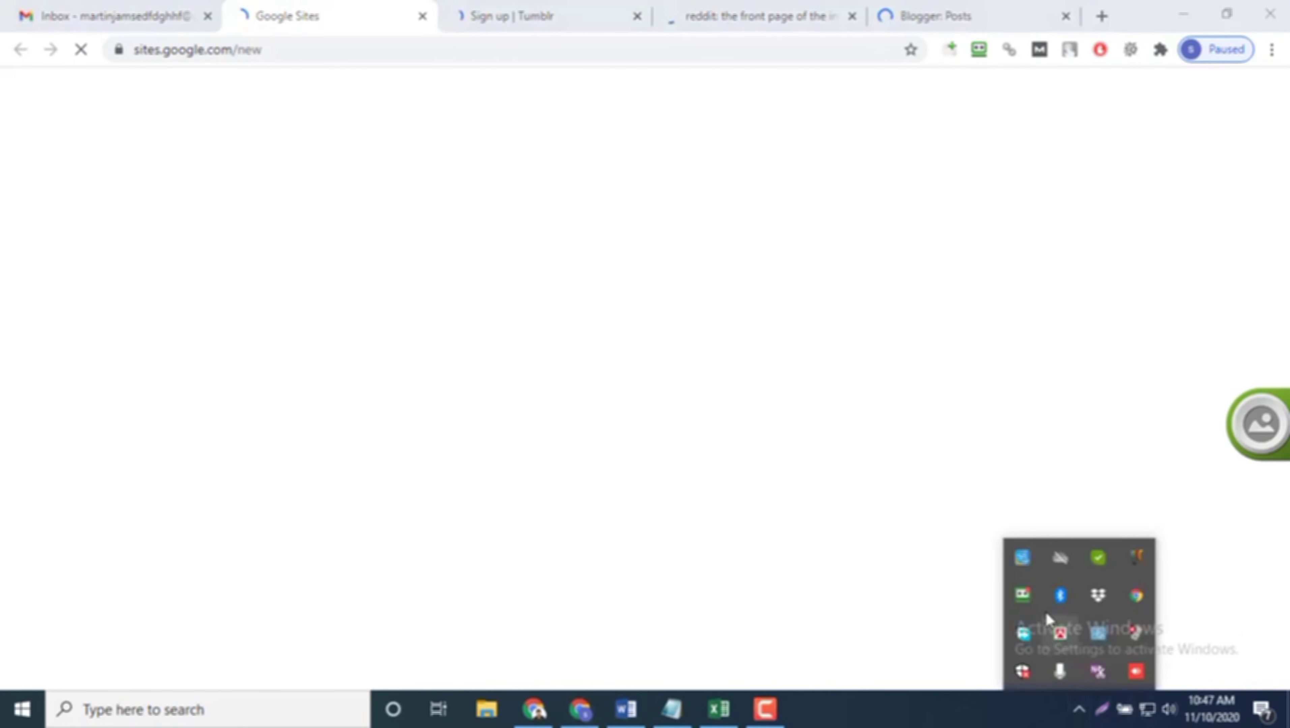
pyautogui.rightClick(1033, 594)
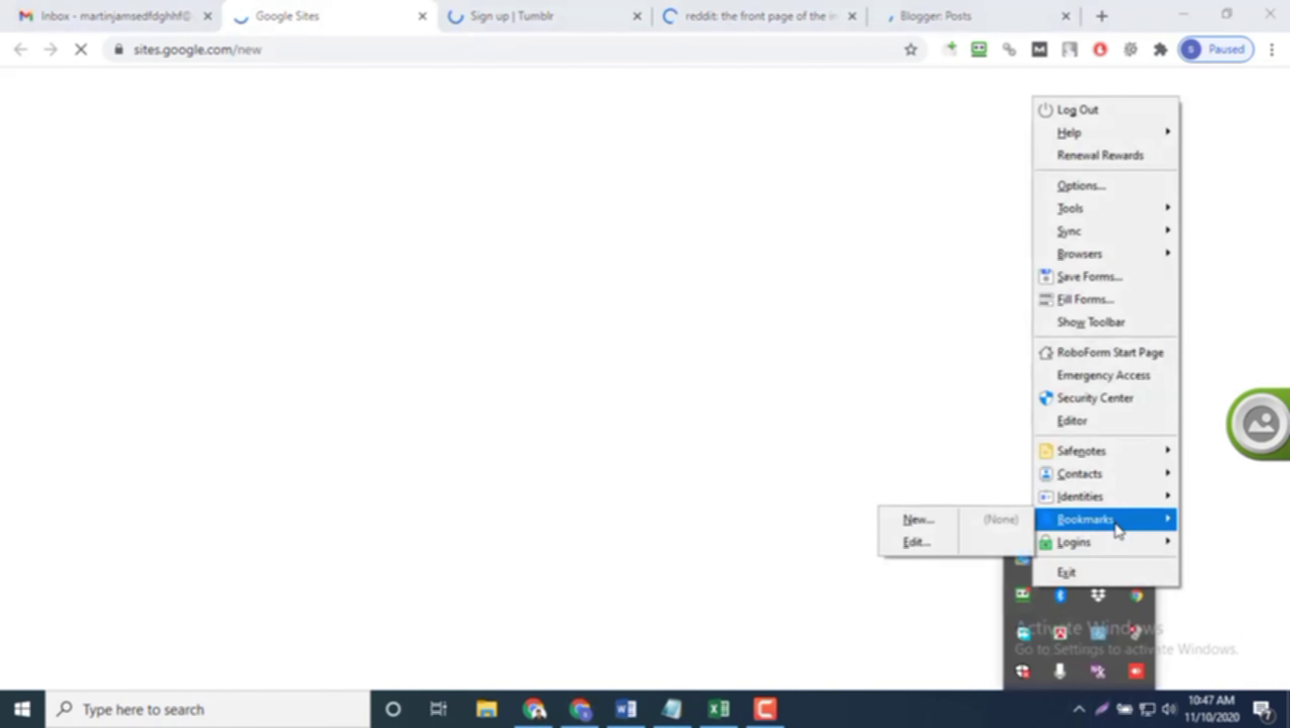
pyautogui.click(1095, 428)
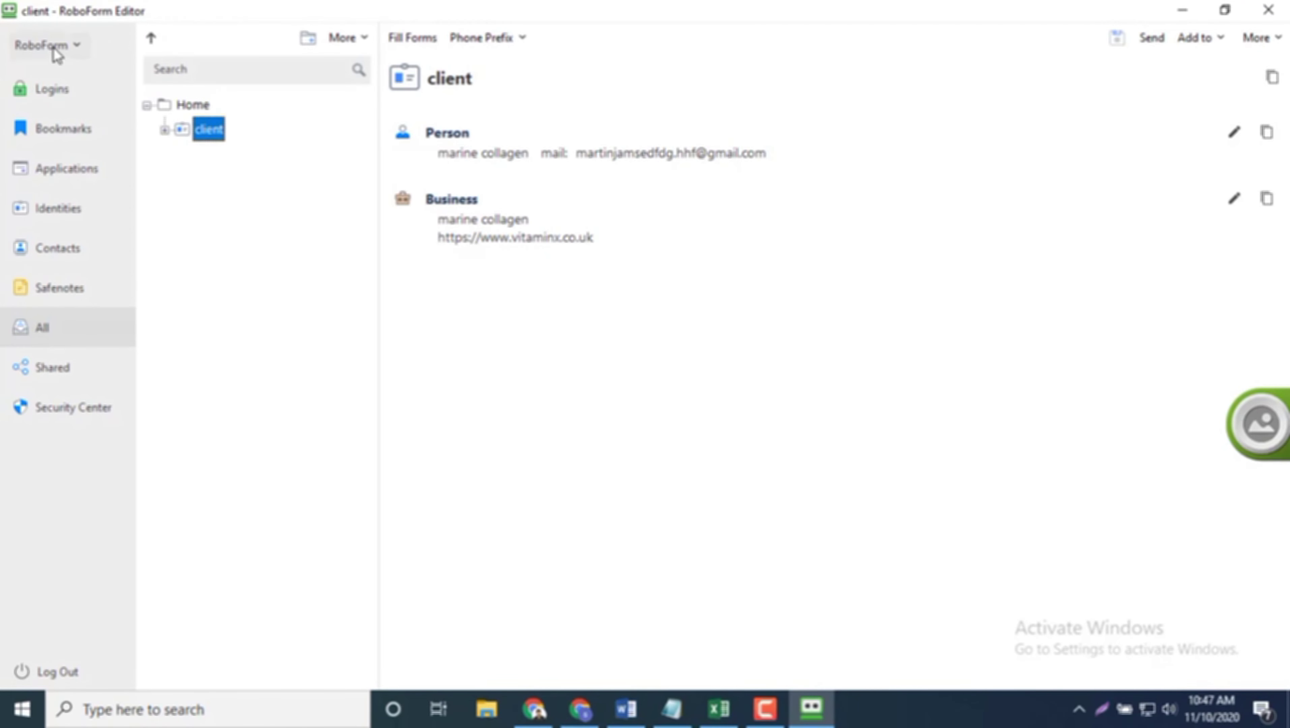
# Step: Choose Options… from the Editor's RoboForm main menu
pyautogui.click(74, 49)
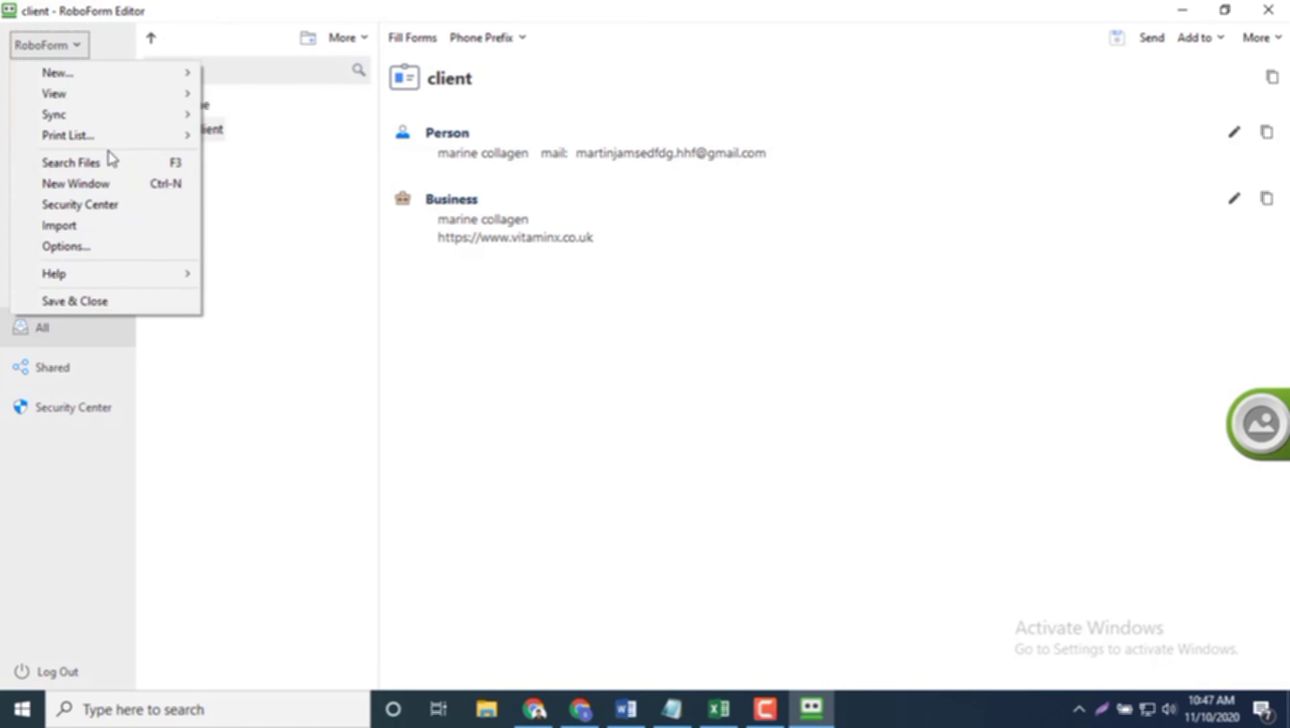
pyautogui.click(312, 287)
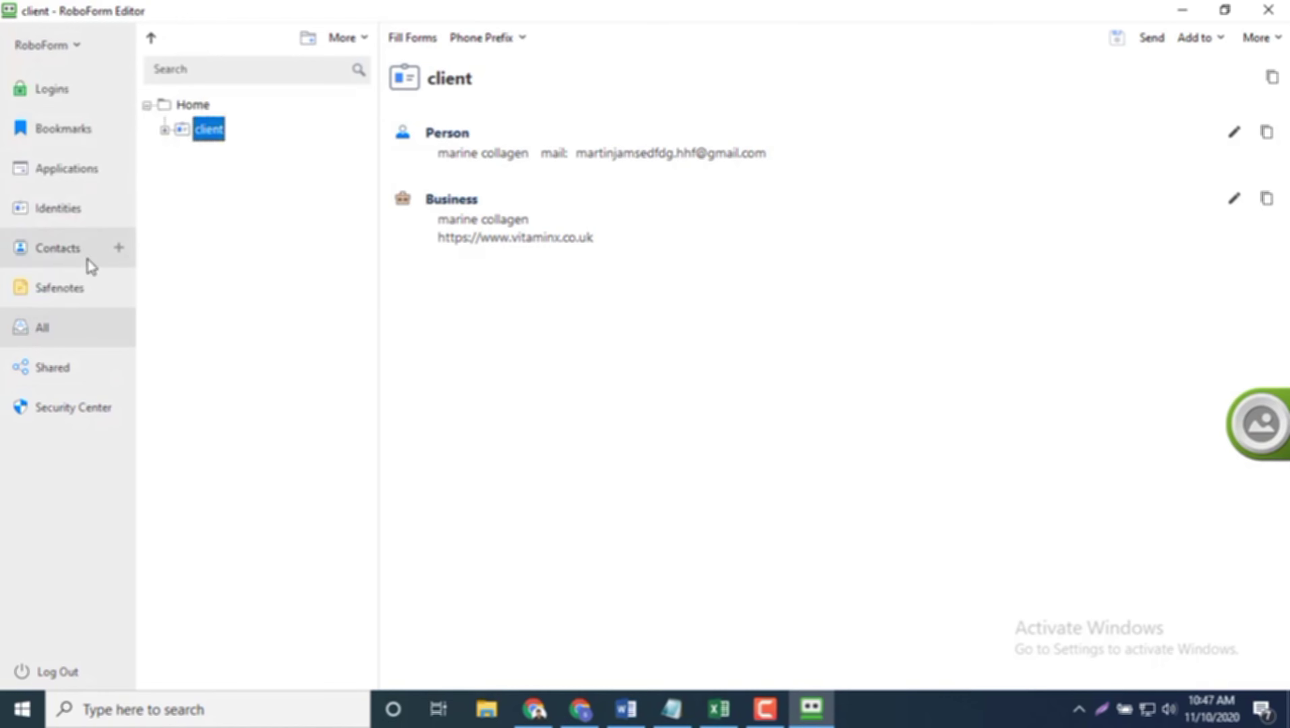
pyautogui.click(79, 41)
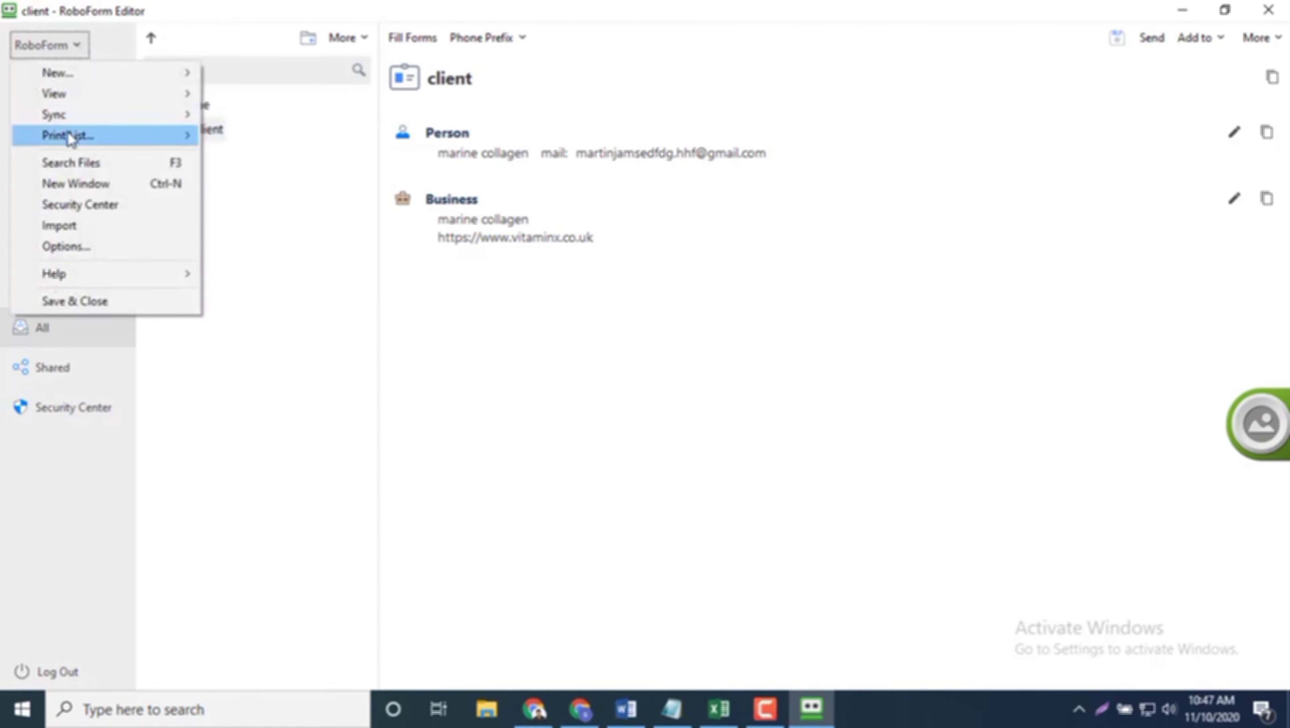
pyautogui.moveTo(90, 115)
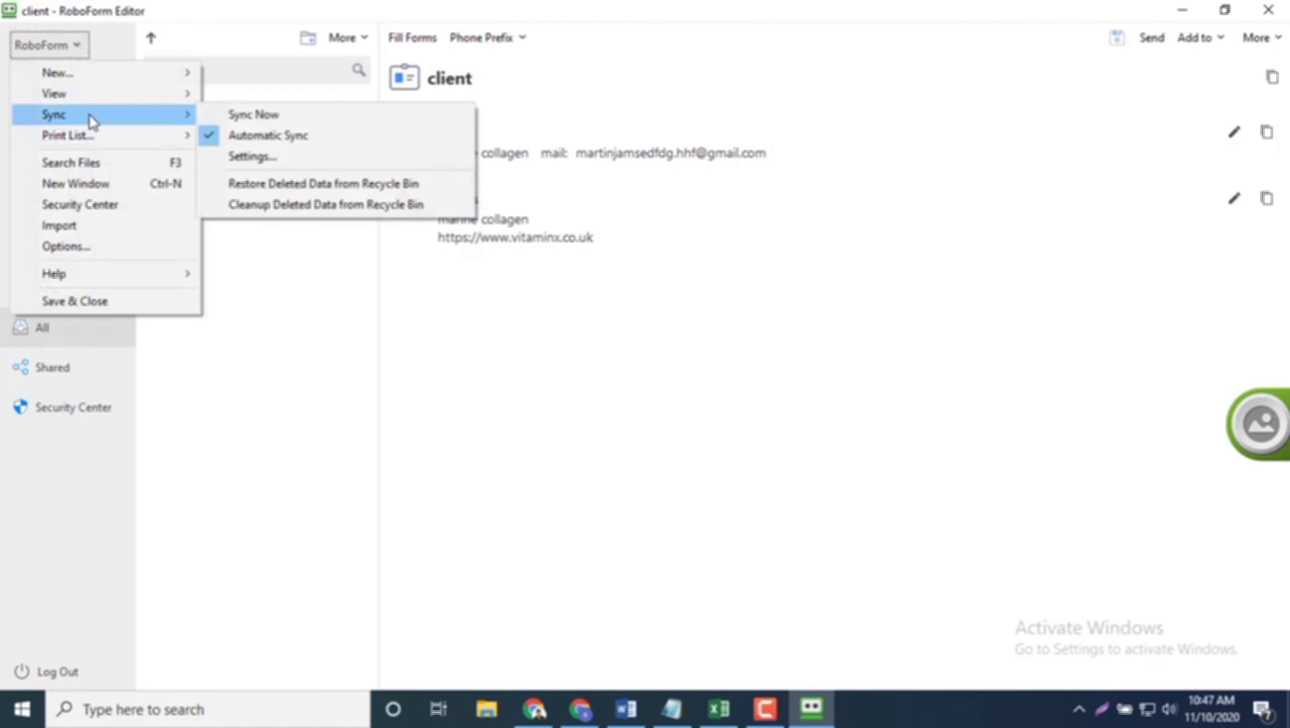
pyautogui.click(130, 249)
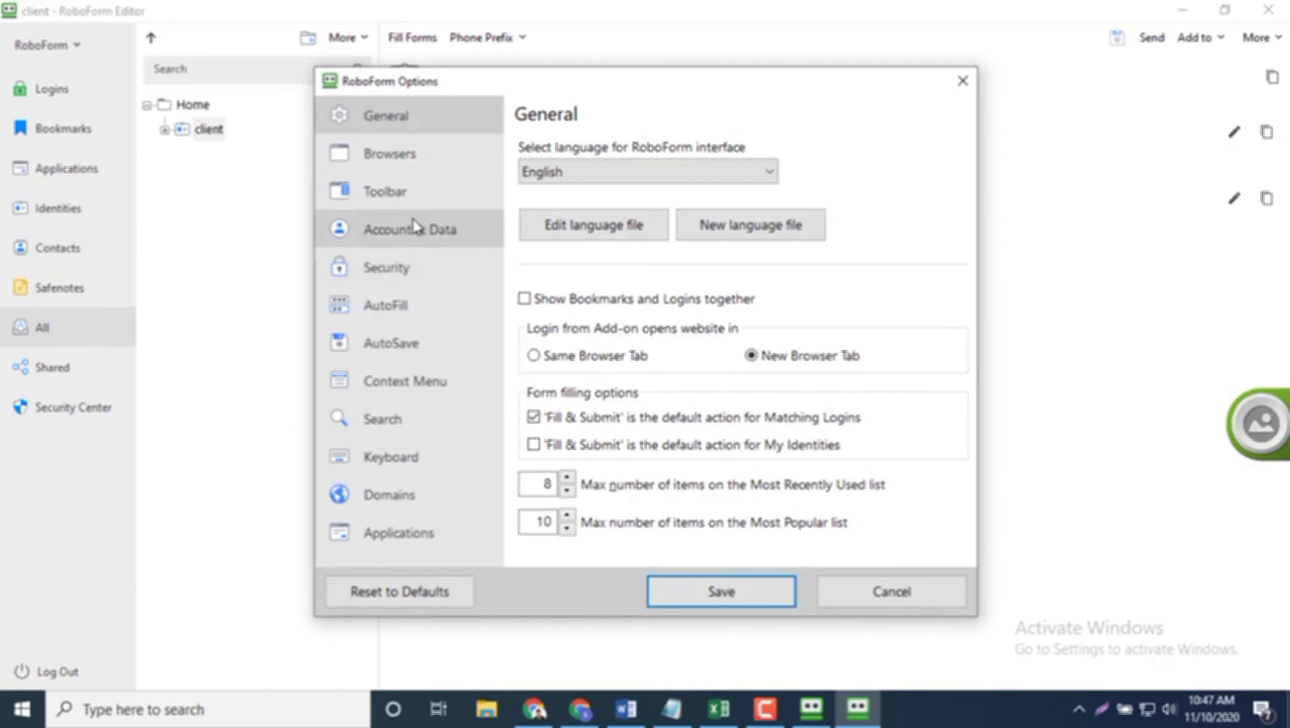
# Step: Set the AutoFill option to 'Do not Offer to AutoFill' and save the Options
pyautogui.click(415, 310)
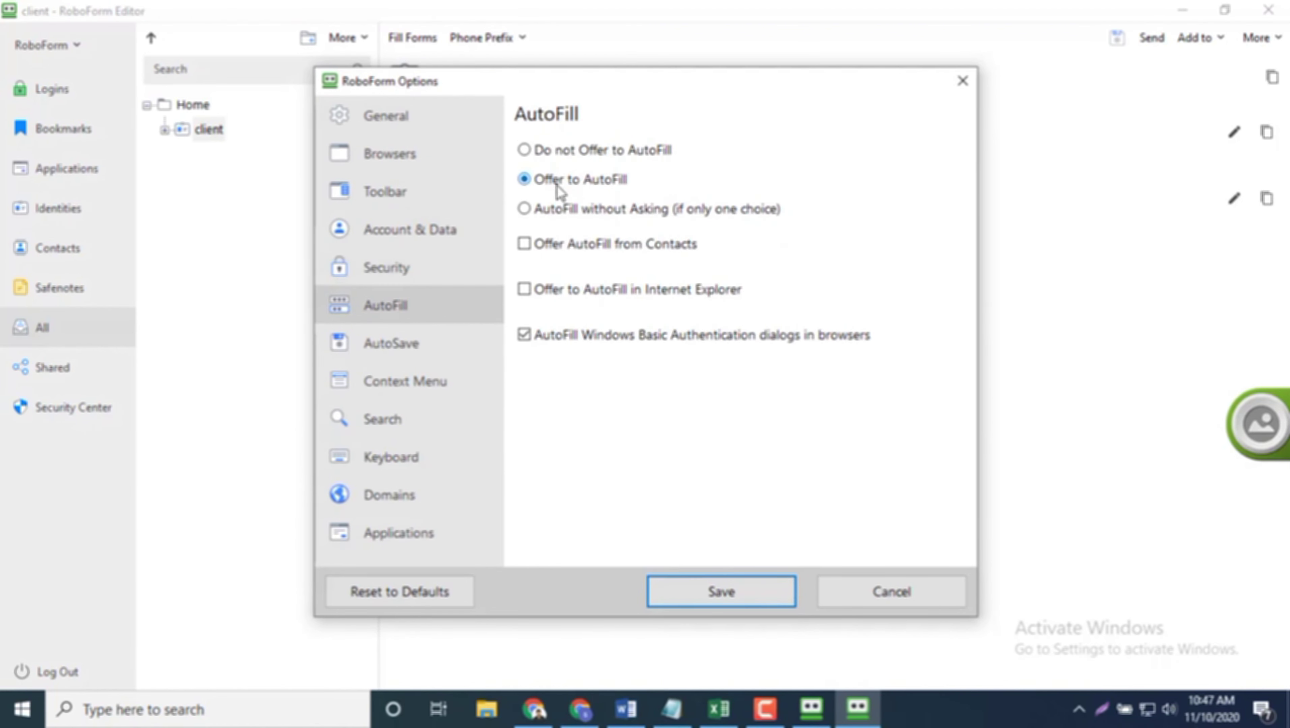
pyautogui.click(524, 179)
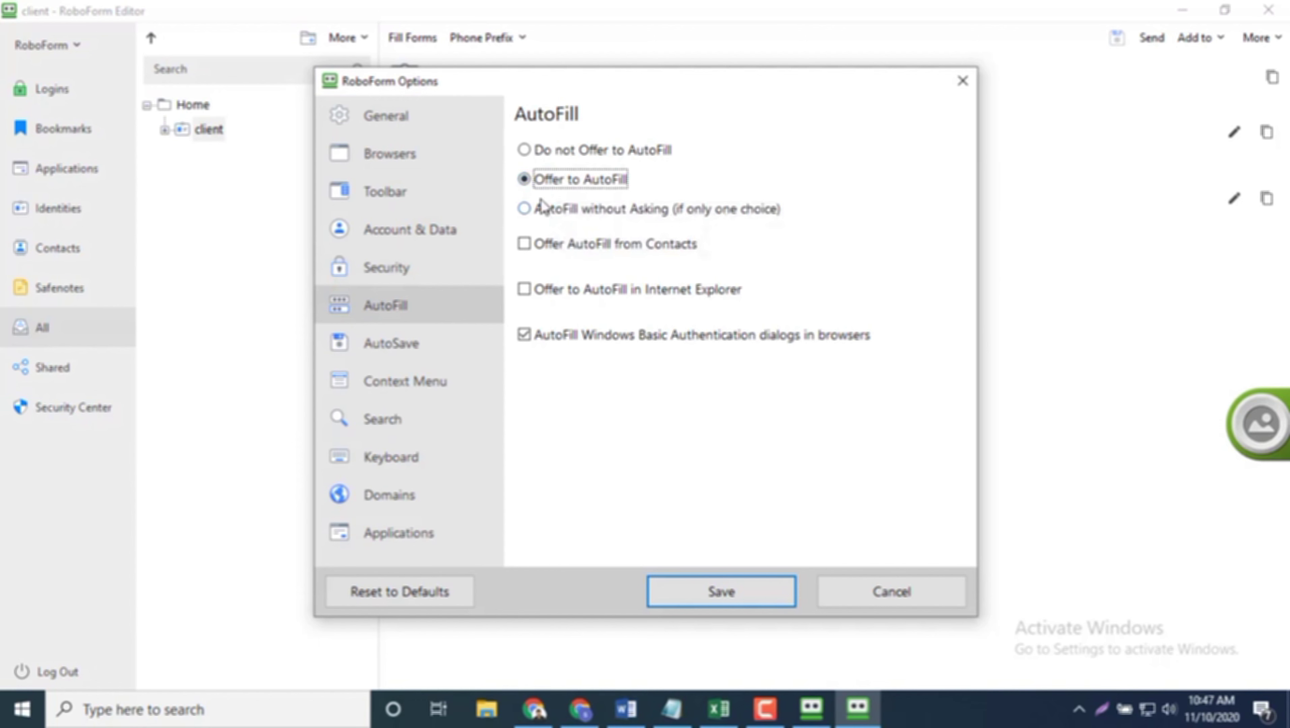
pyautogui.click(525, 151)
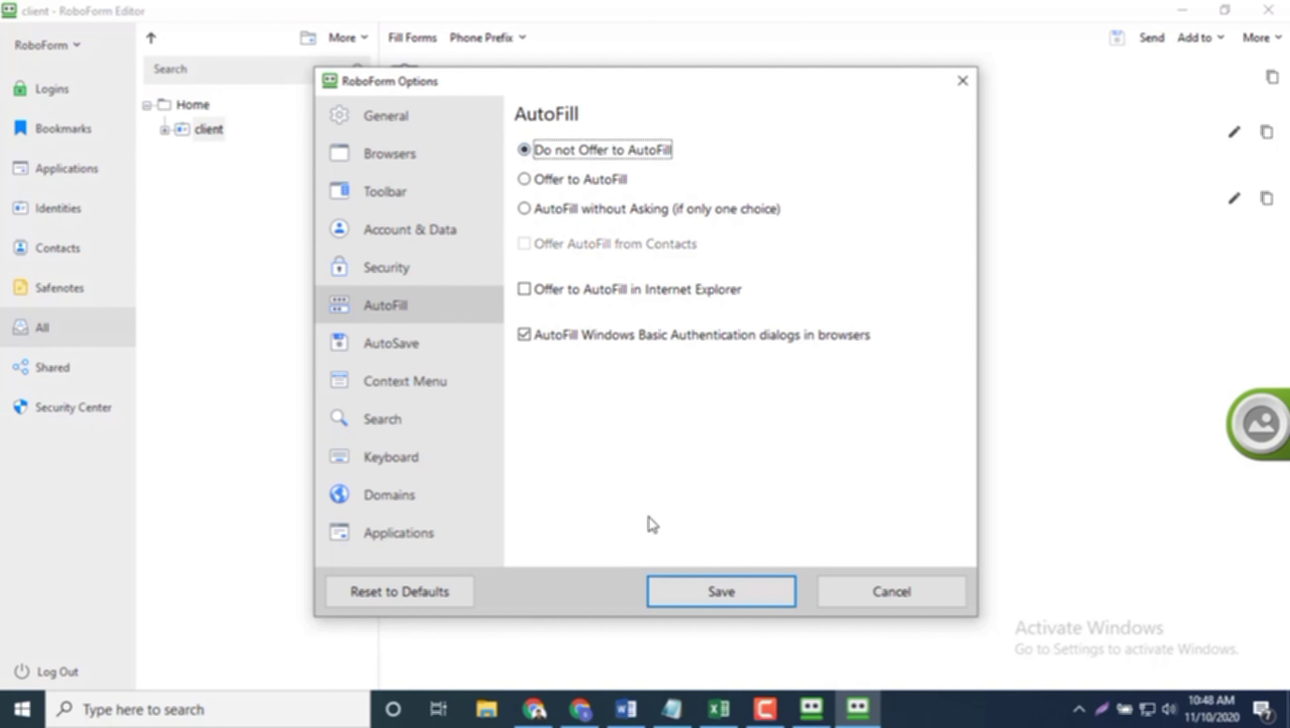
pyautogui.click(706, 591)
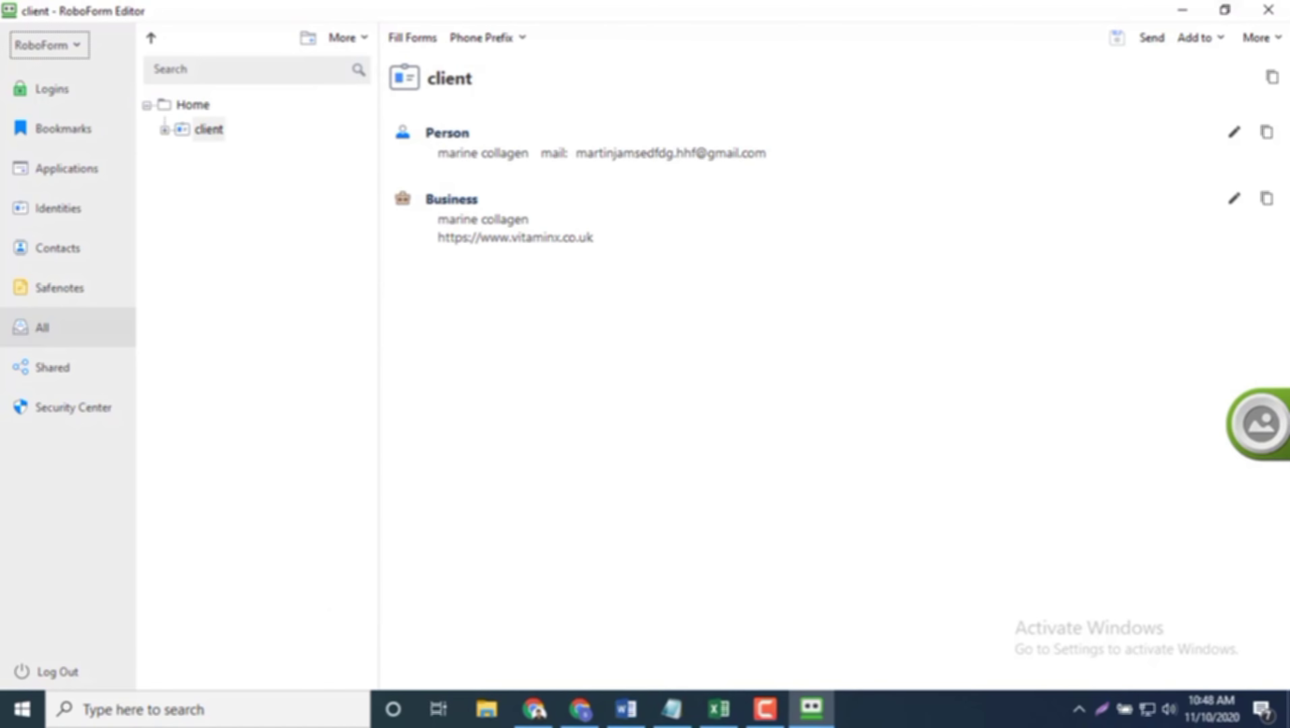
# Step: Close RoboForm Editor and start Tumblr sign-up from the 'Sign up | Tumblr' tab with Get Started
pyautogui.click(1269, 9)
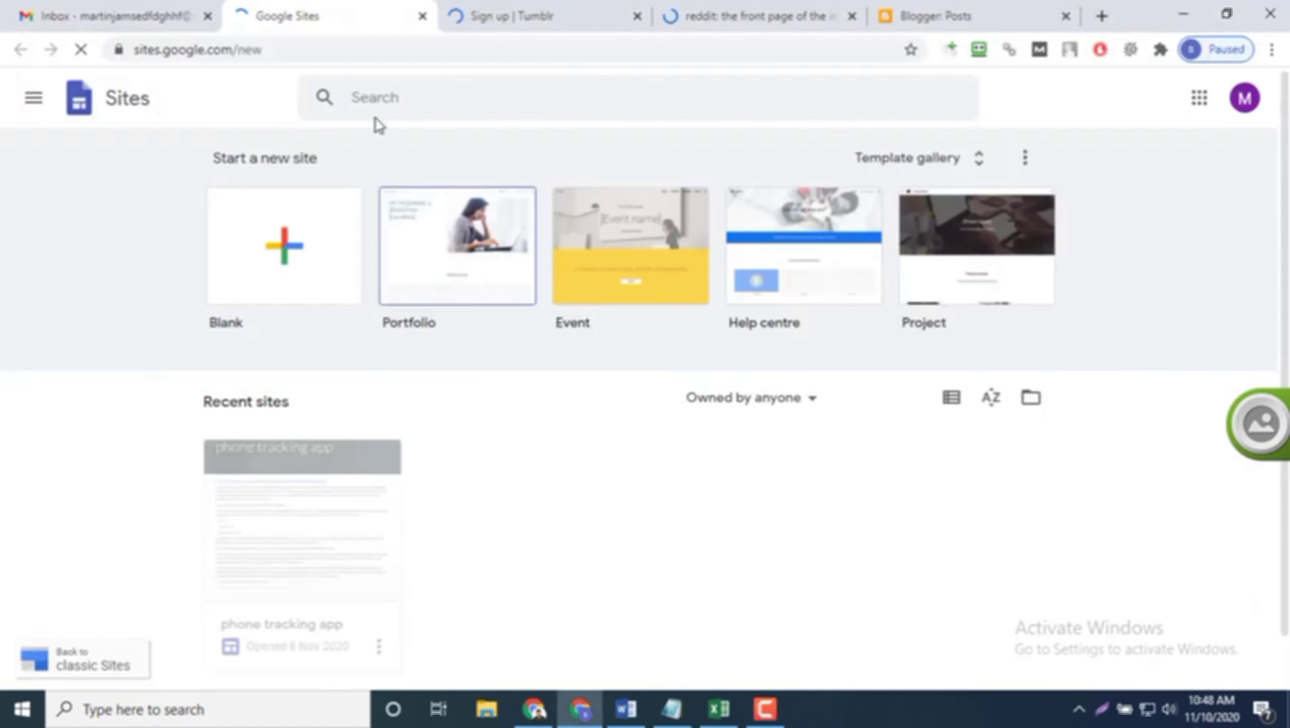
pyautogui.click(503, 19)
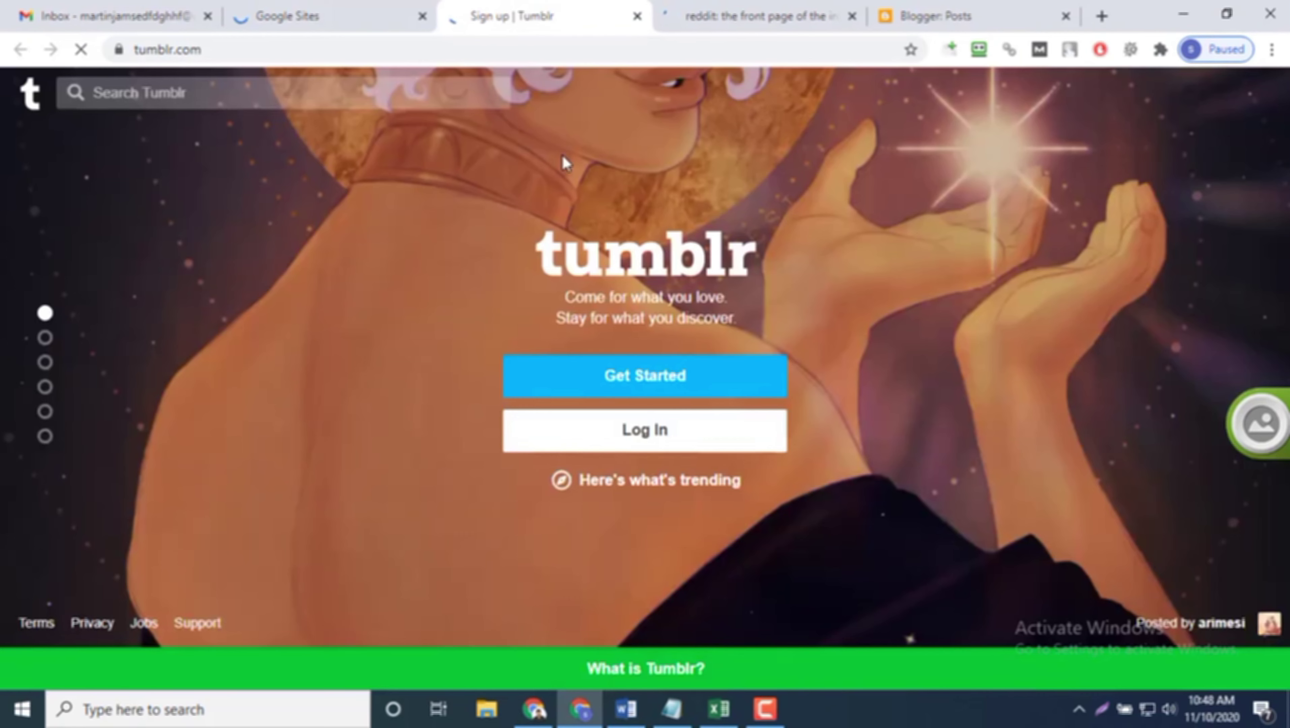
pyautogui.click(663, 385)
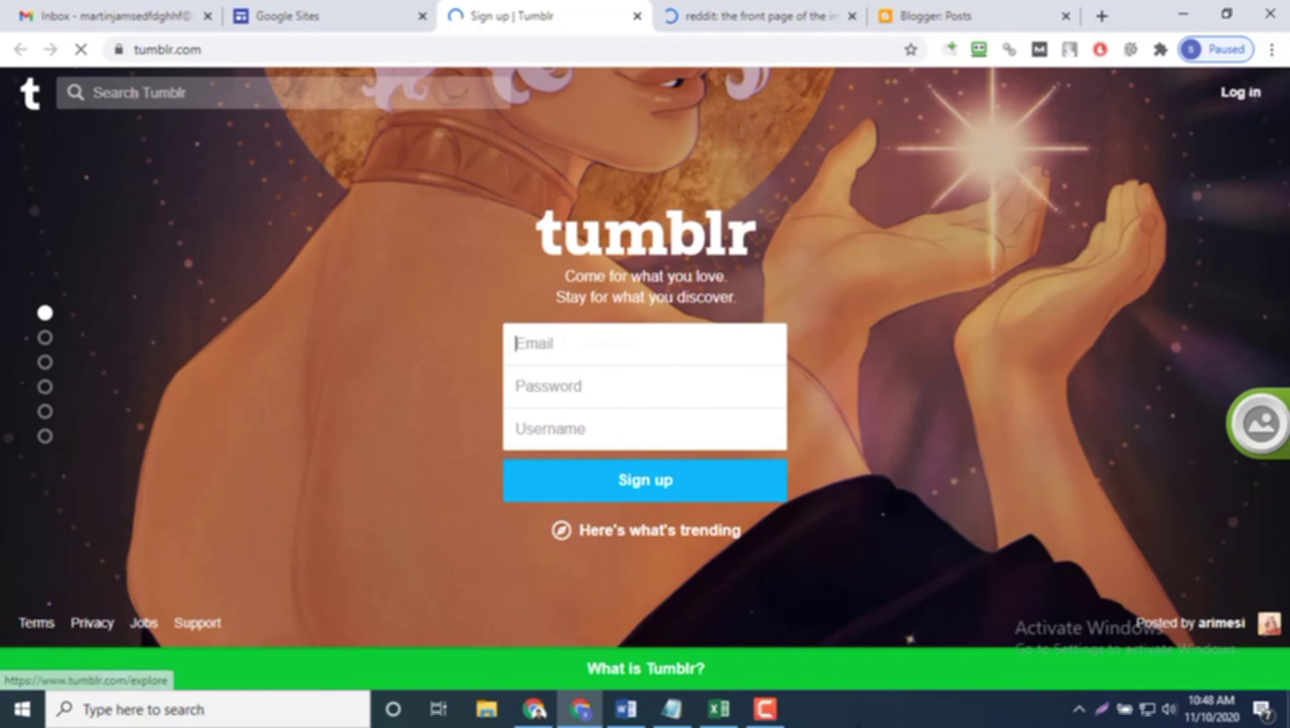
pyautogui.click(765, 709)
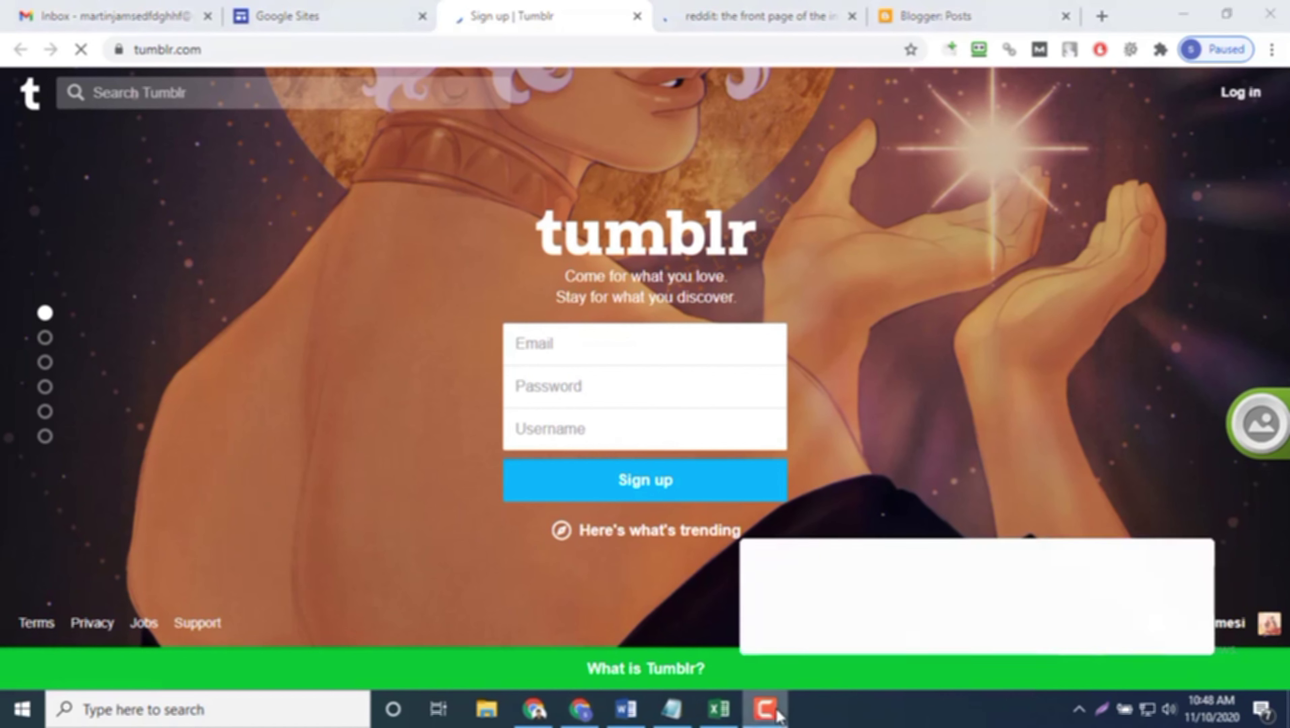
pyautogui.click(1198, 621)
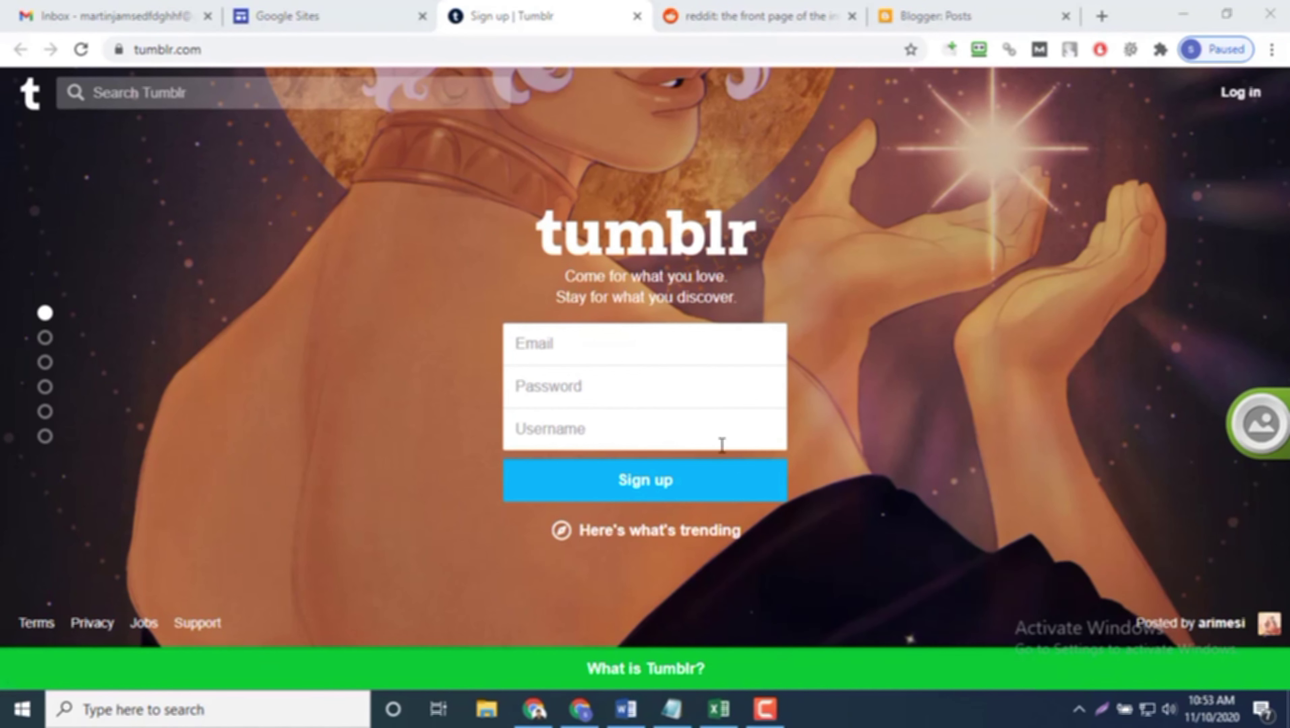
pyautogui.click(1080, 712)
pyautogui.rightClick(1032, 596)
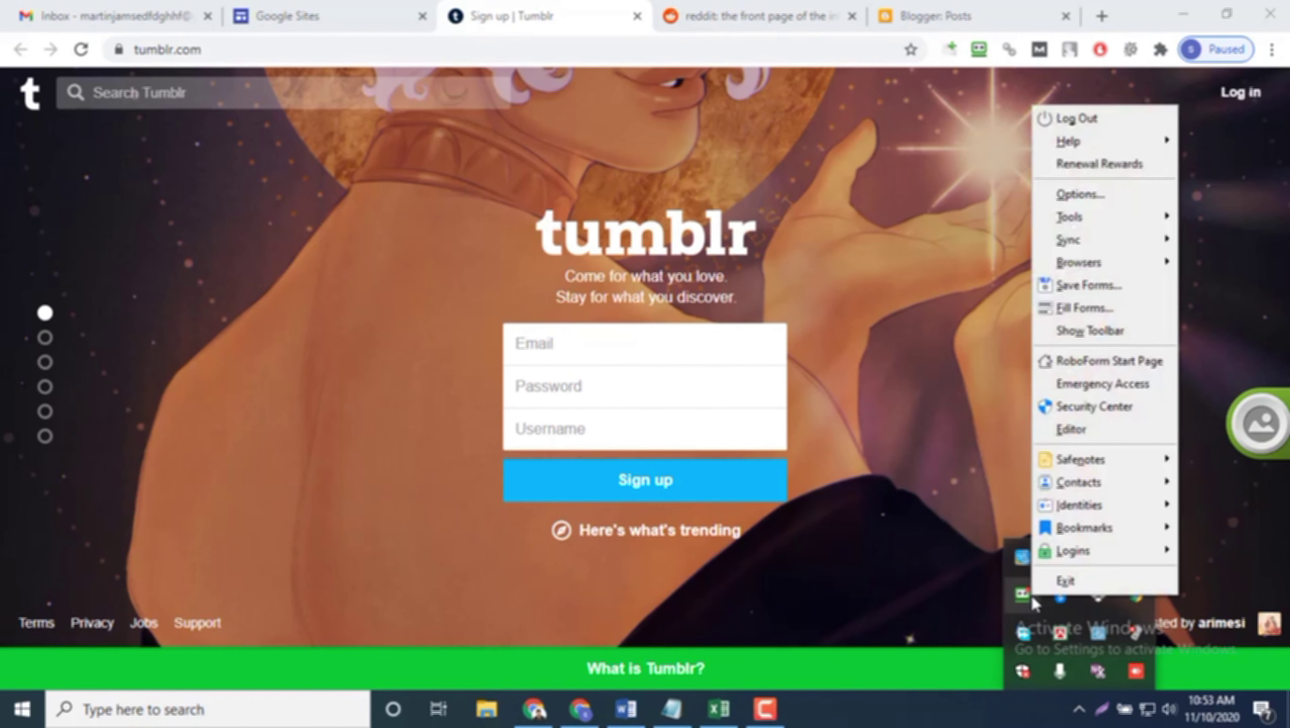
pyautogui.click(1060, 333)
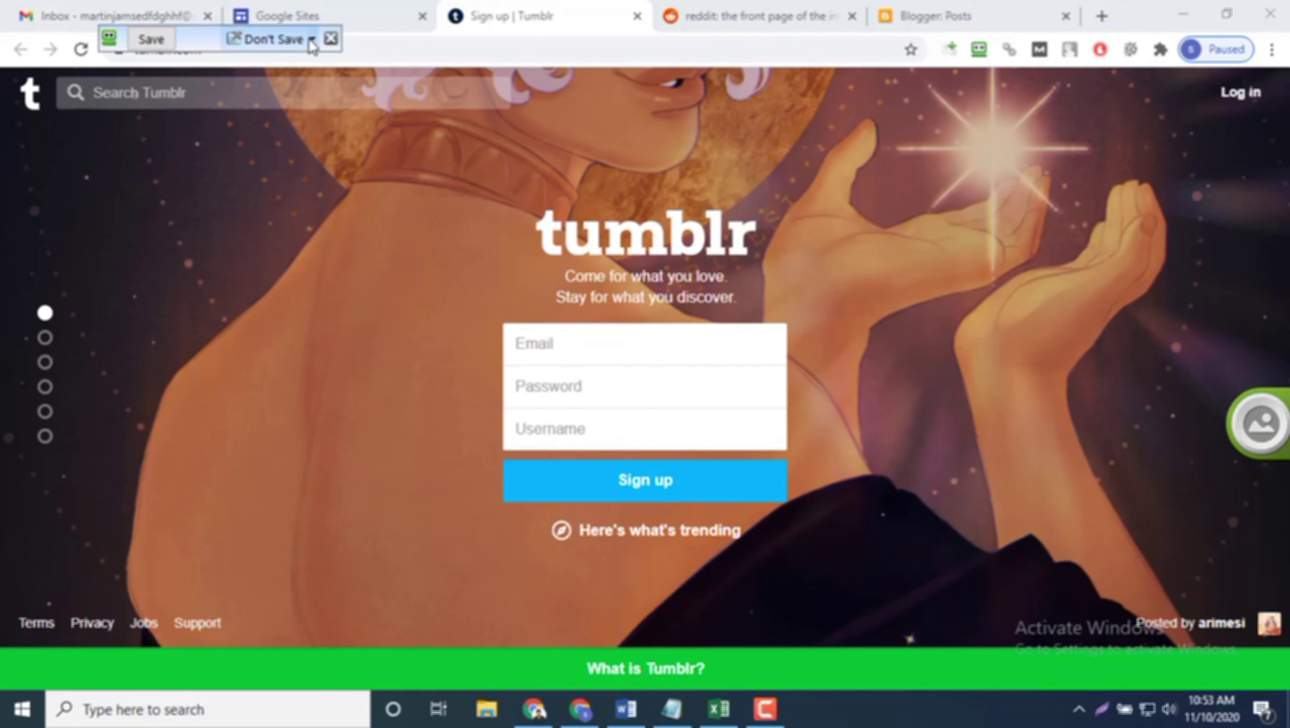
pyautogui.click(331, 38)
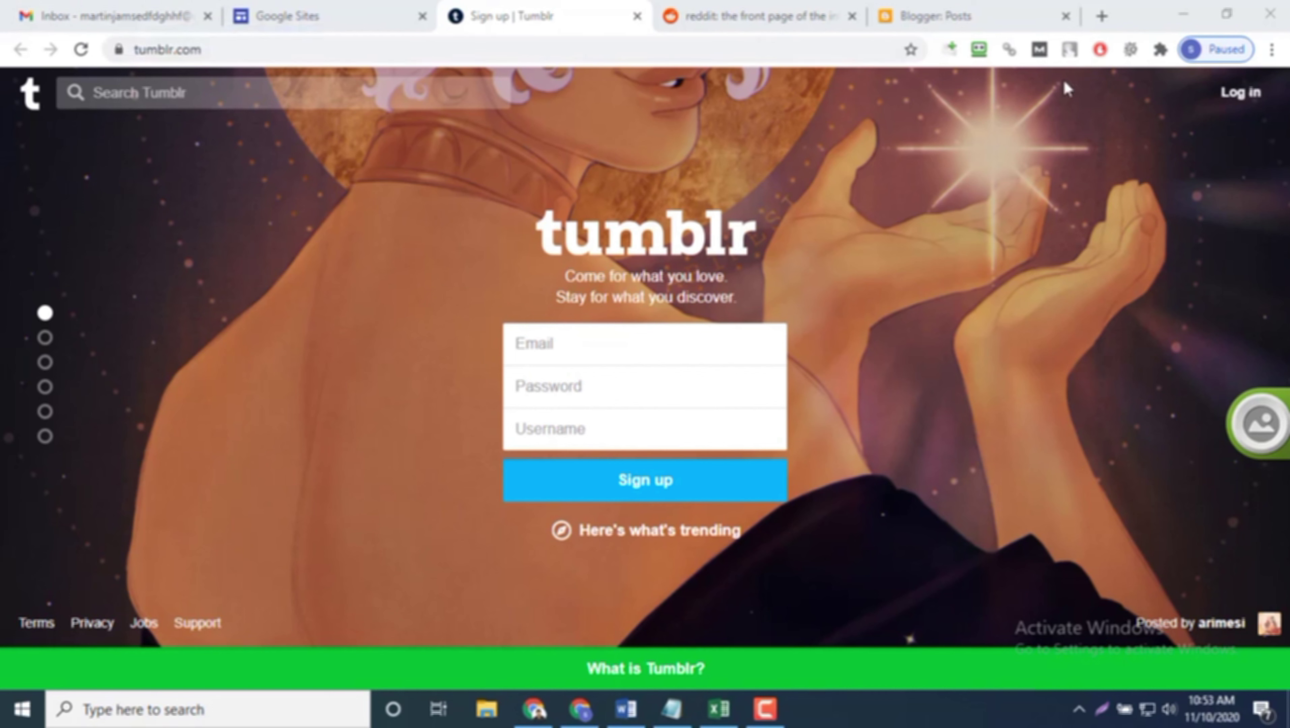
pyautogui.click(978, 49)
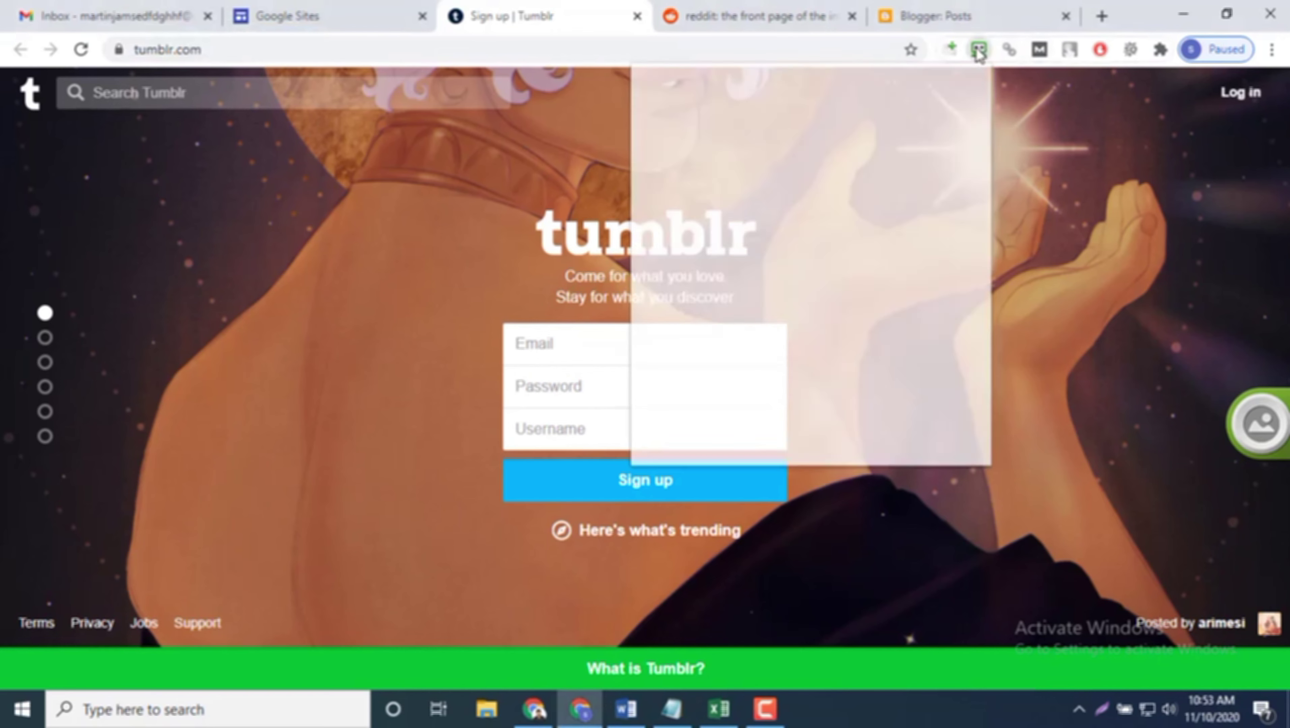
pyautogui.click(1080, 711)
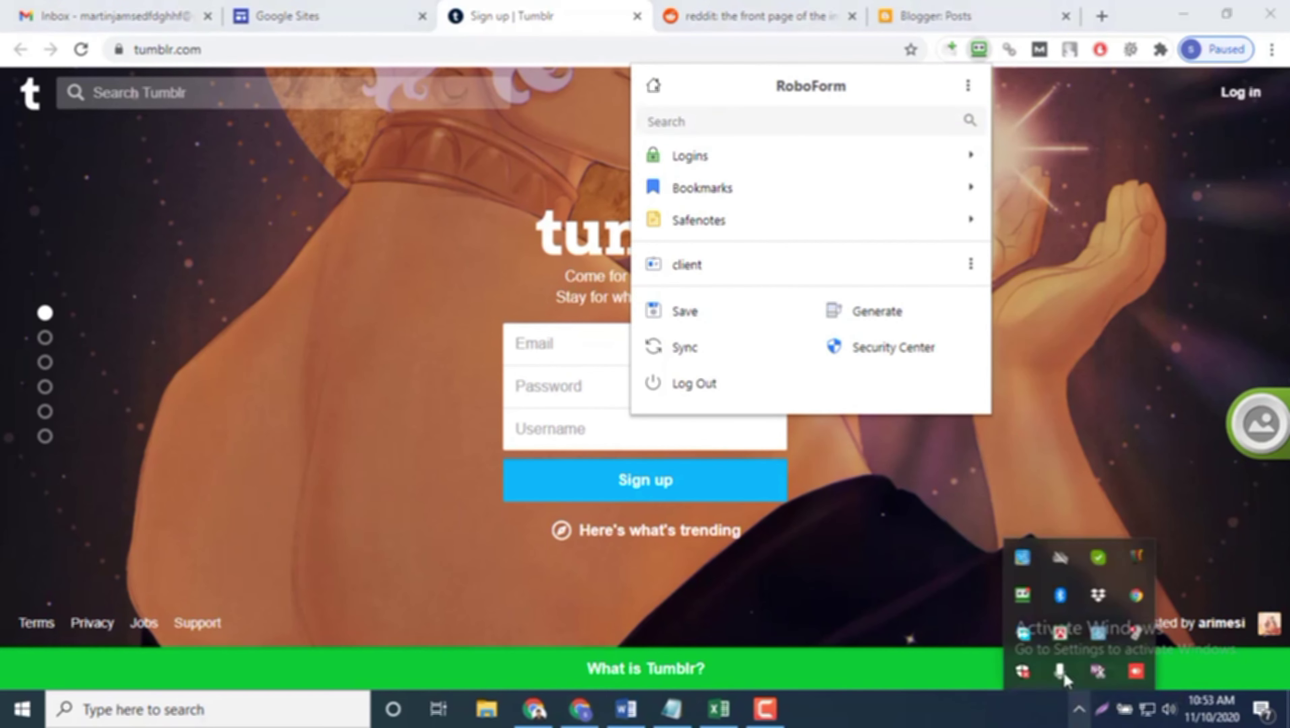
pyautogui.rightClick(1030, 601)
pyautogui.click(1088, 341)
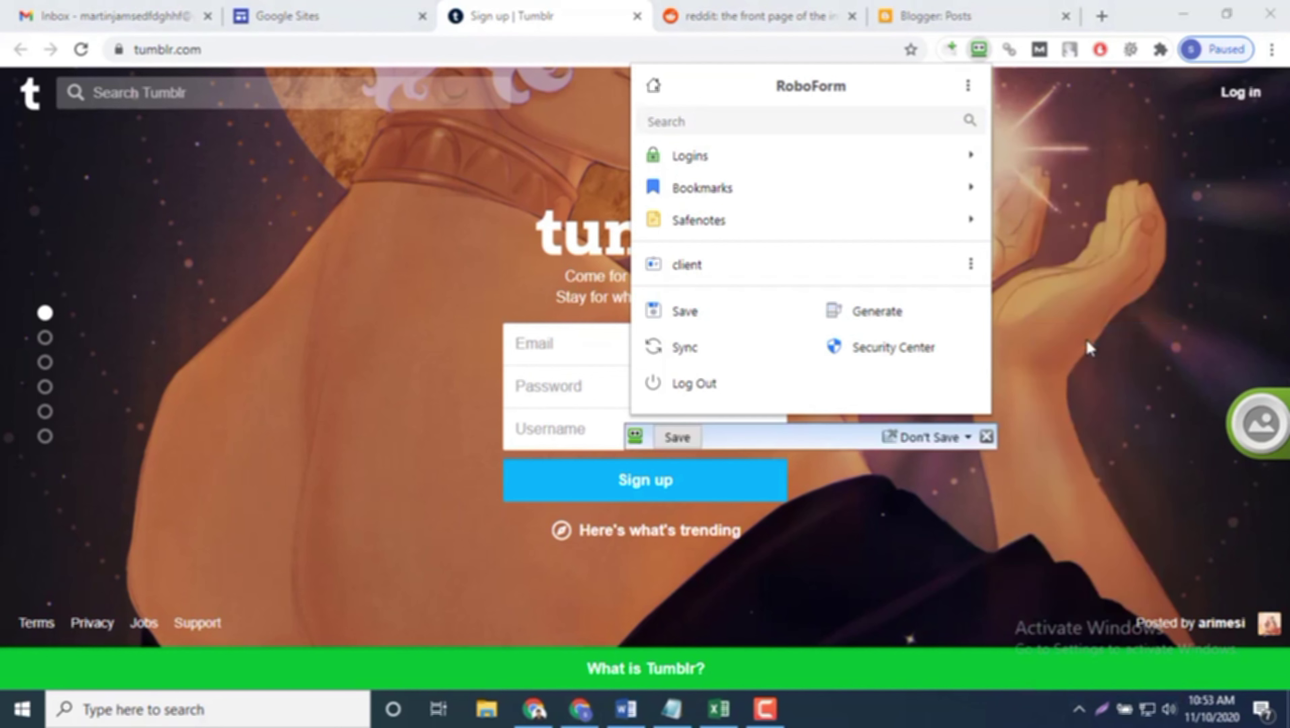
pyautogui.click(986, 437)
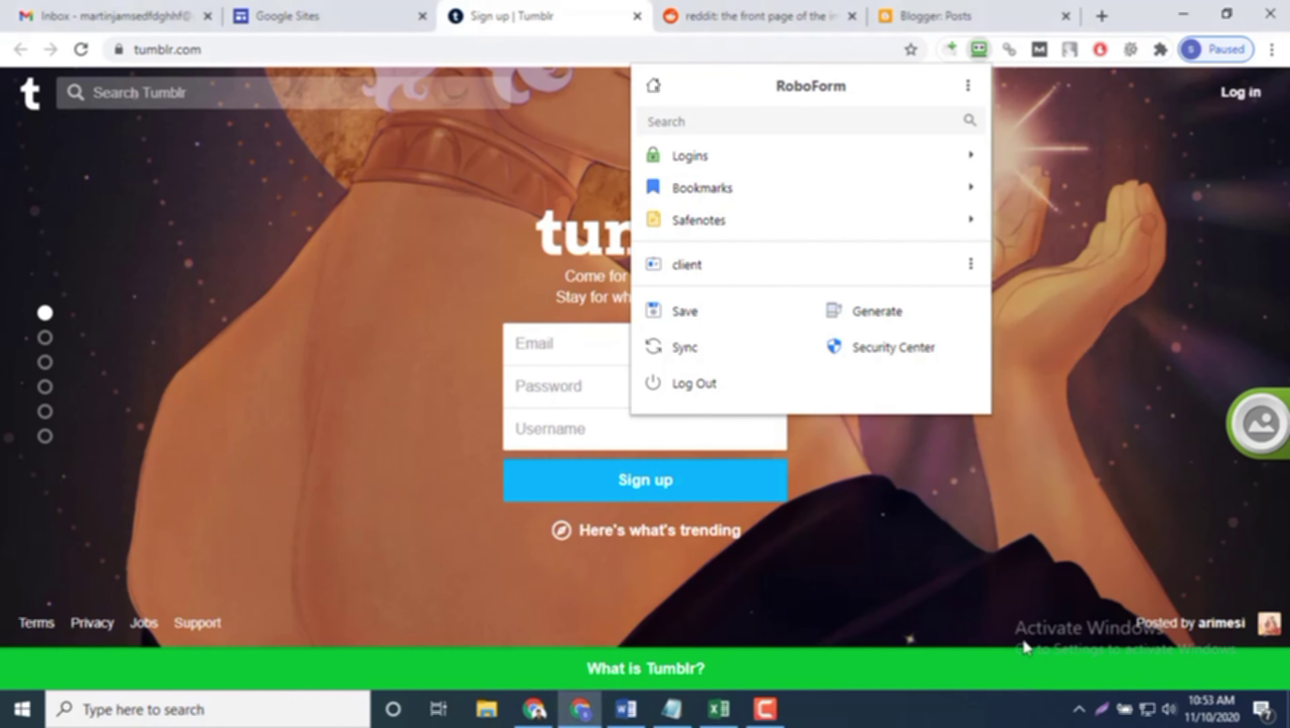
pyautogui.click(1080, 709)
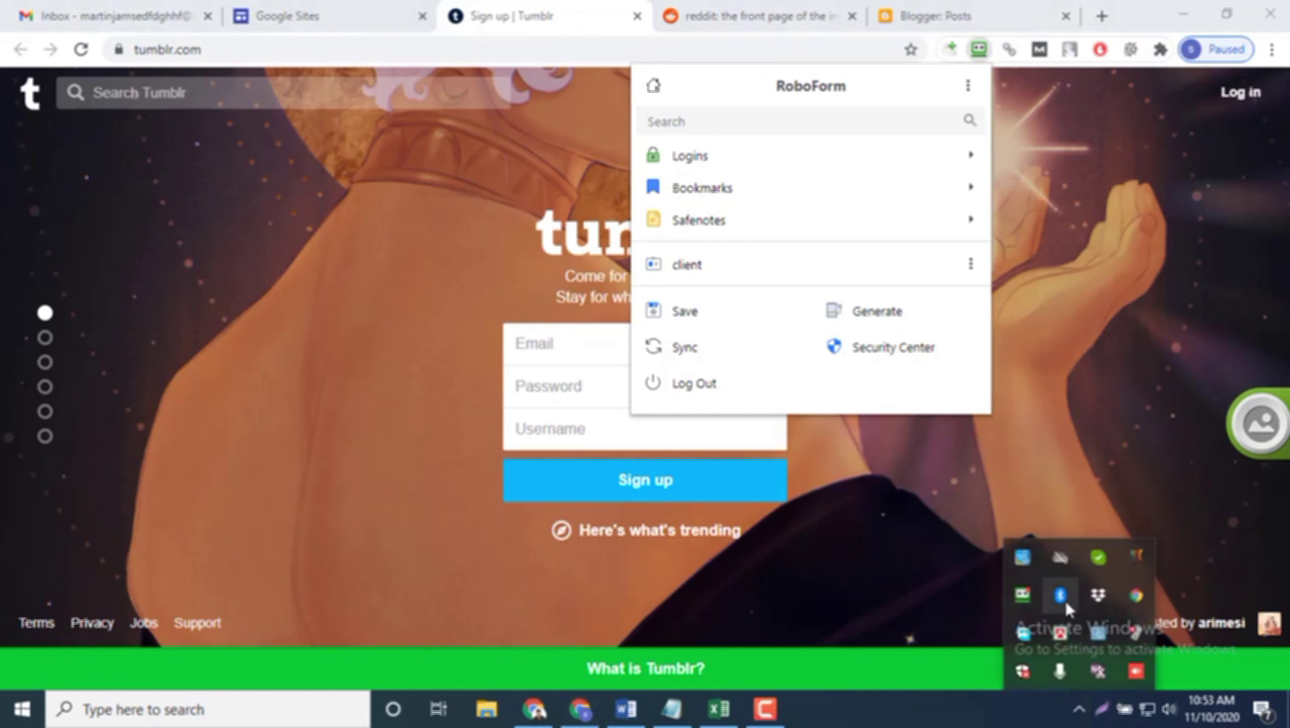
pyautogui.rightClick(1025, 594)
pyautogui.click(1068, 438)
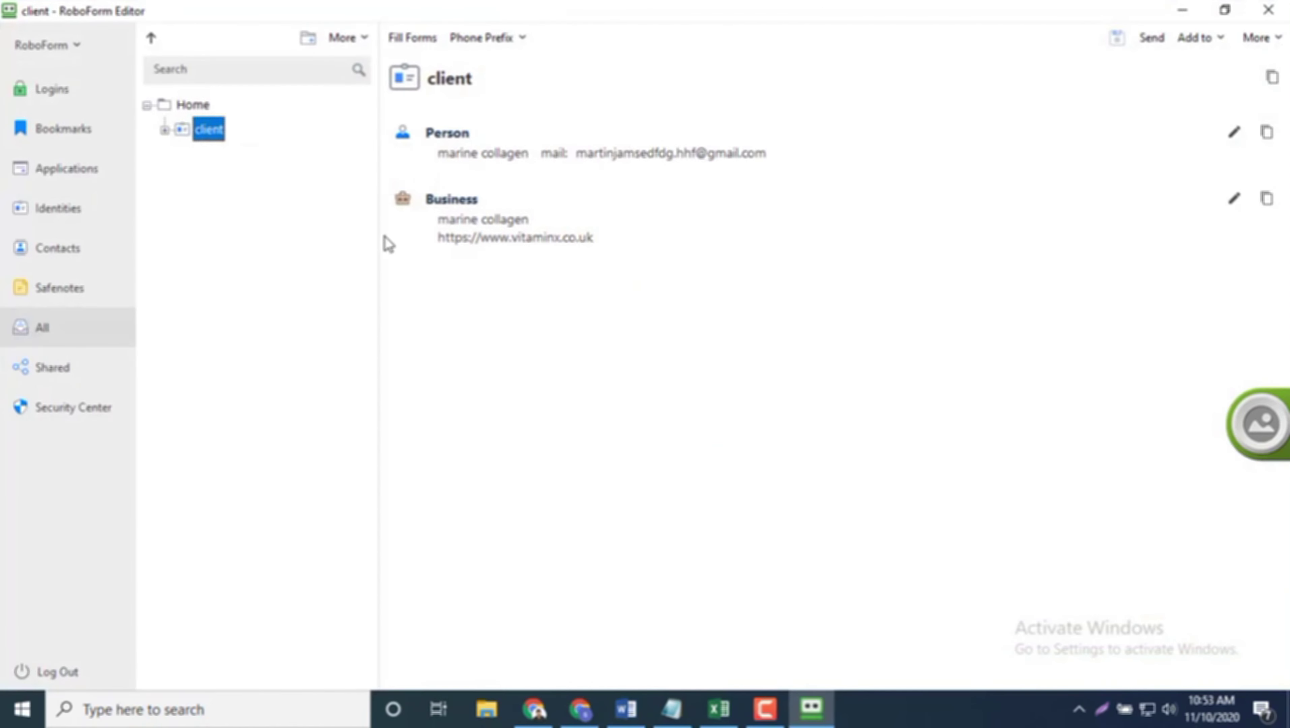
pyautogui.click(1267, 10)
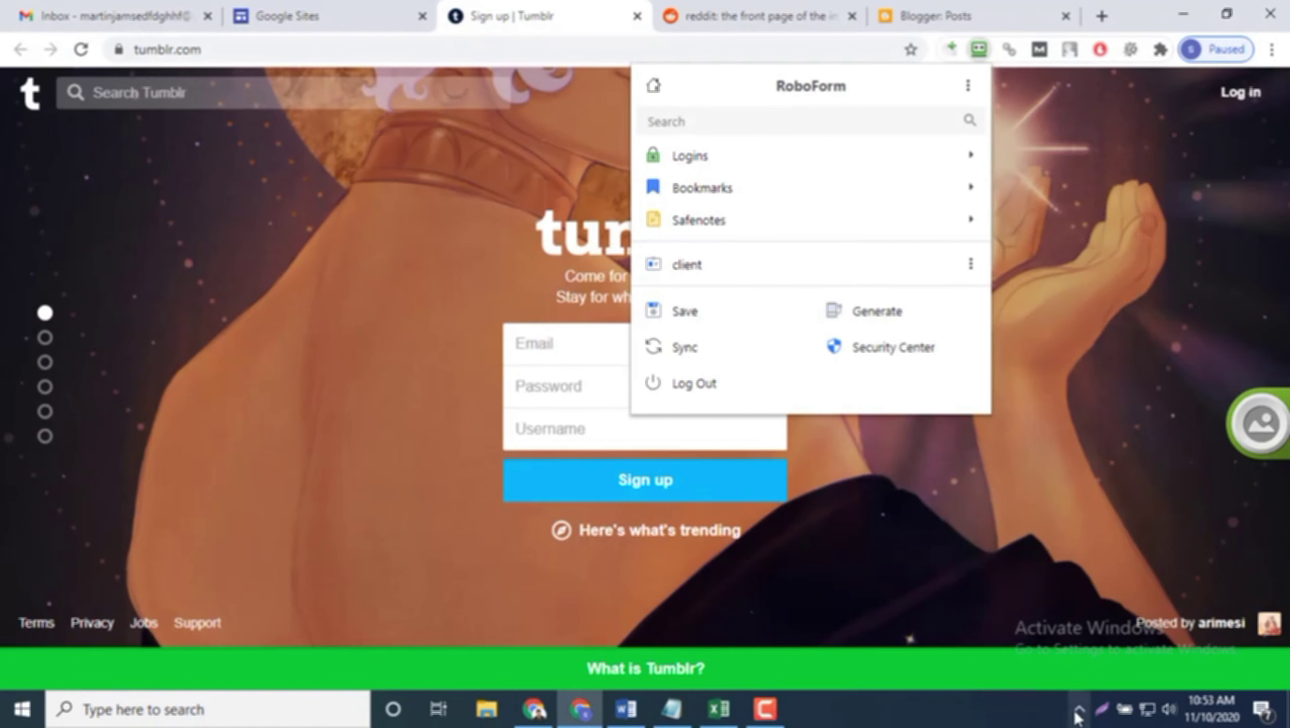
pyautogui.click(1079, 709)
pyautogui.rightClick(1022, 594)
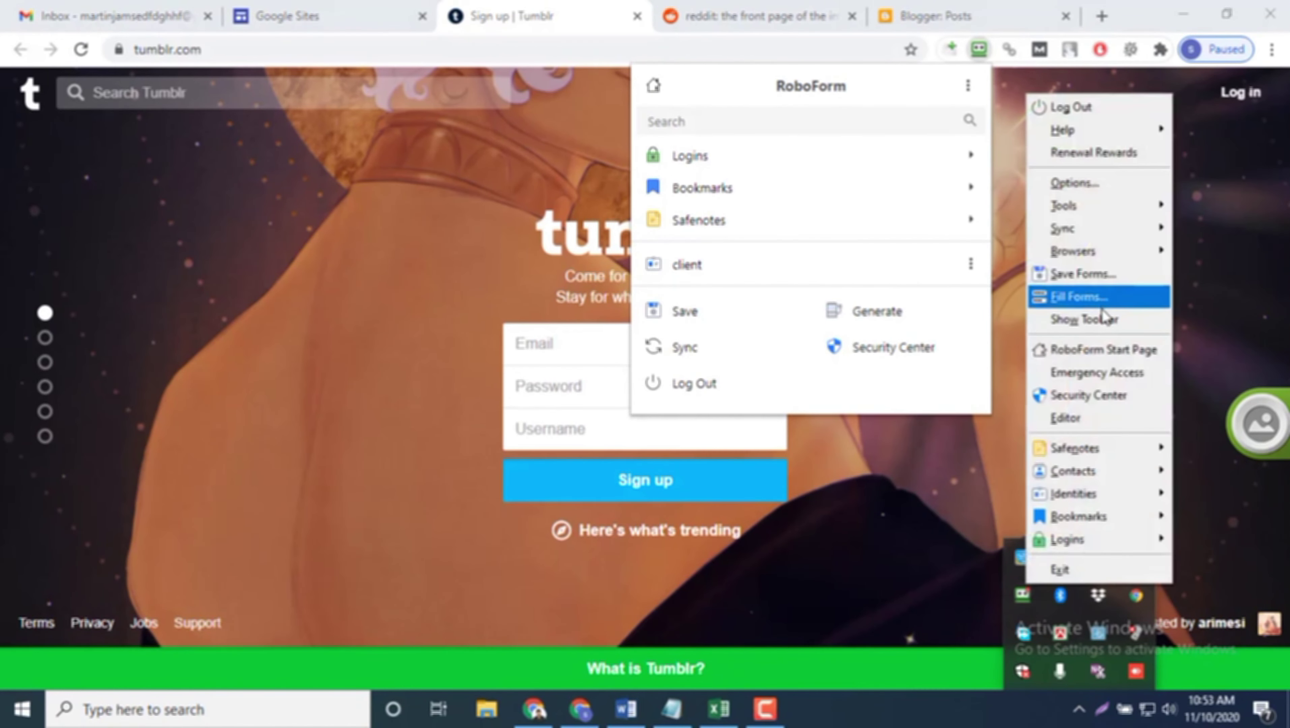
pyautogui.click(1103, 318)
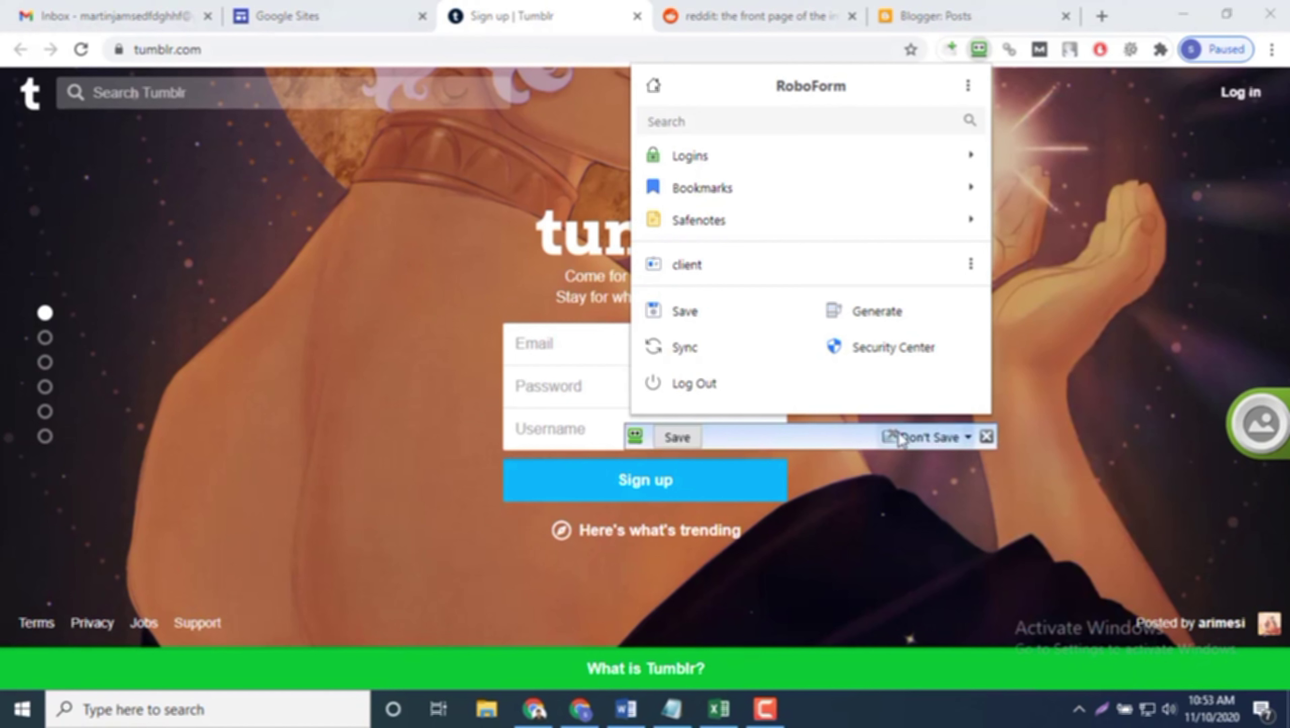
pyautogui.click(678, 438)
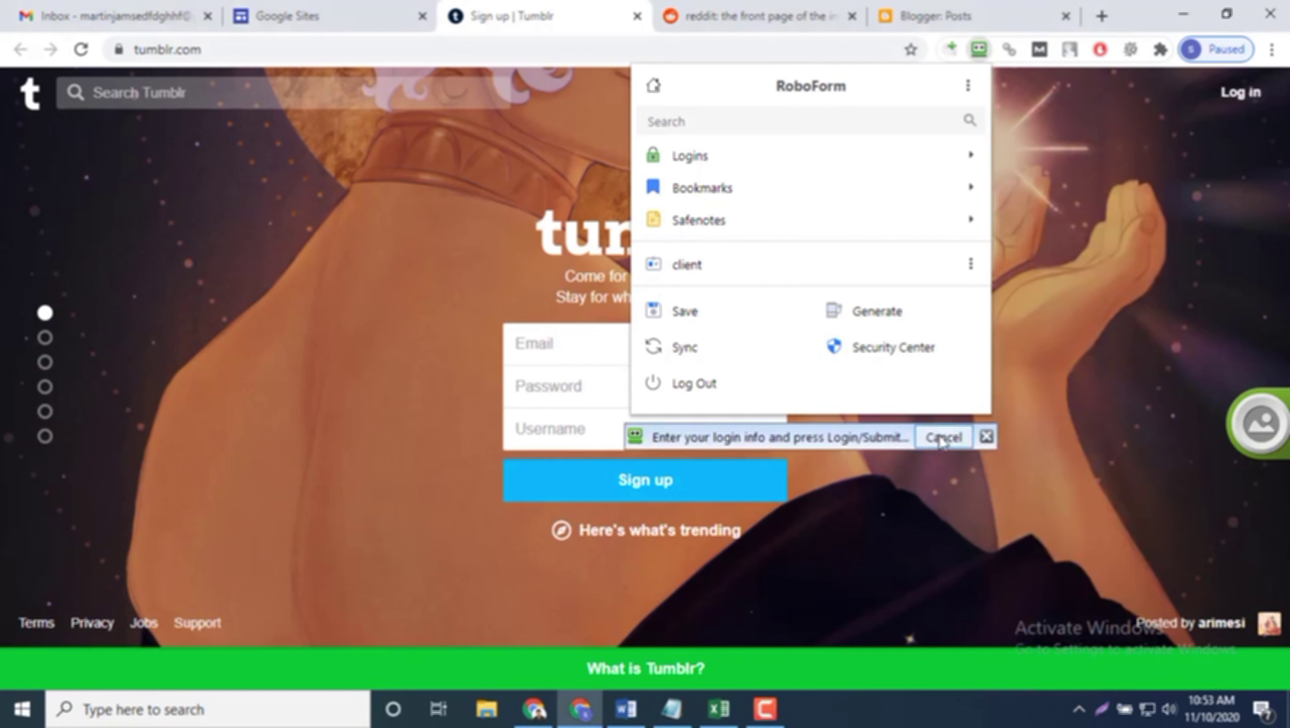
pyautogui.click(941, 440)
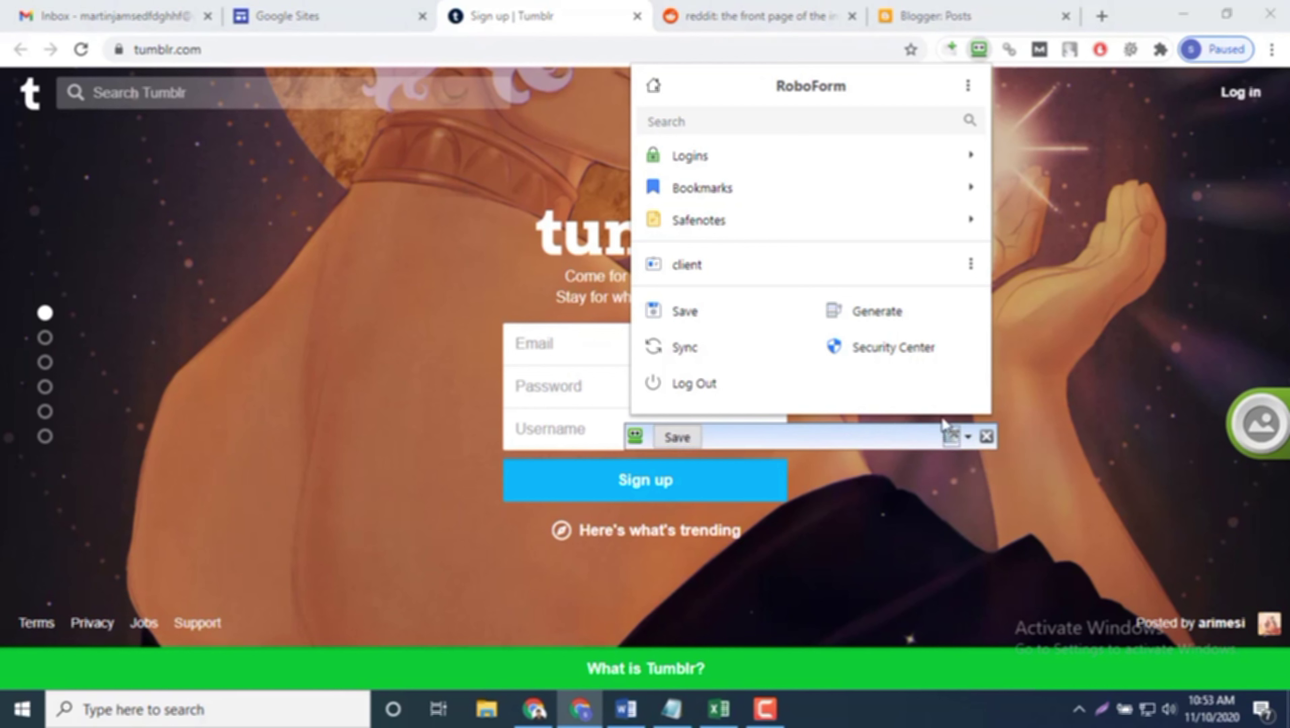
pyautogui.click(951, 435)
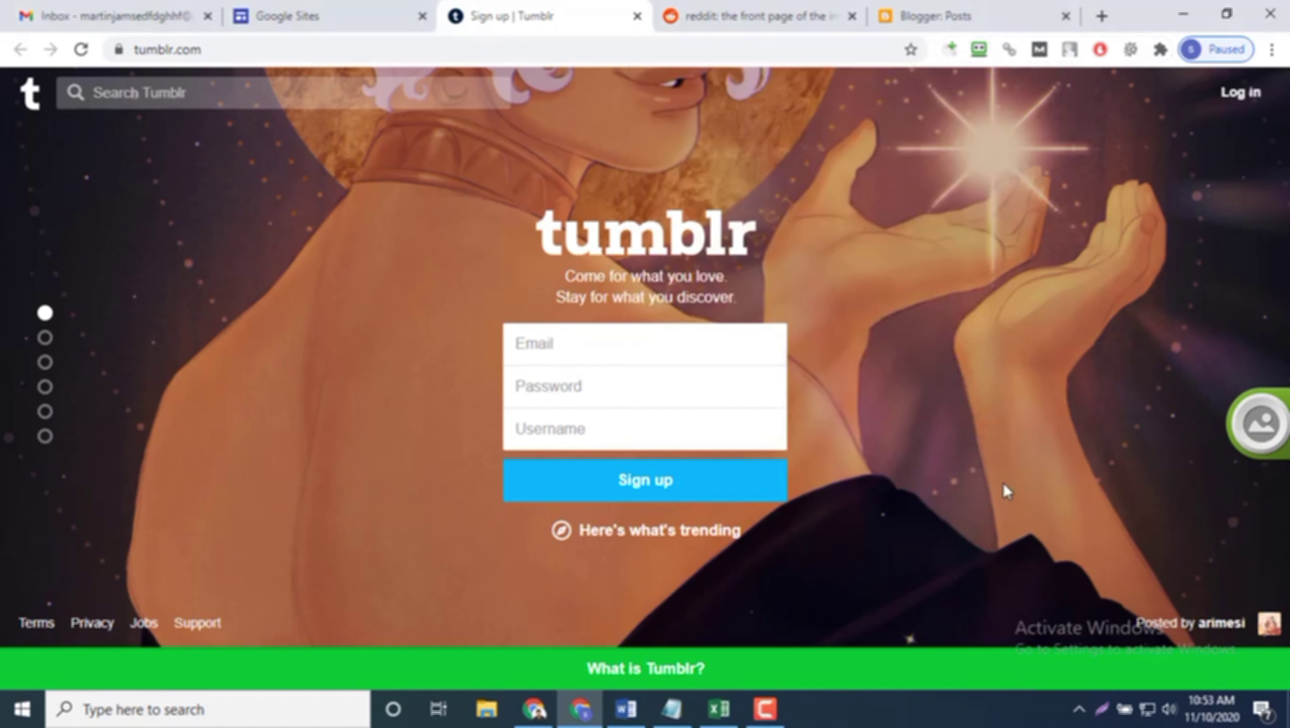
pyautogui.hotkey('ctrl', 'a')
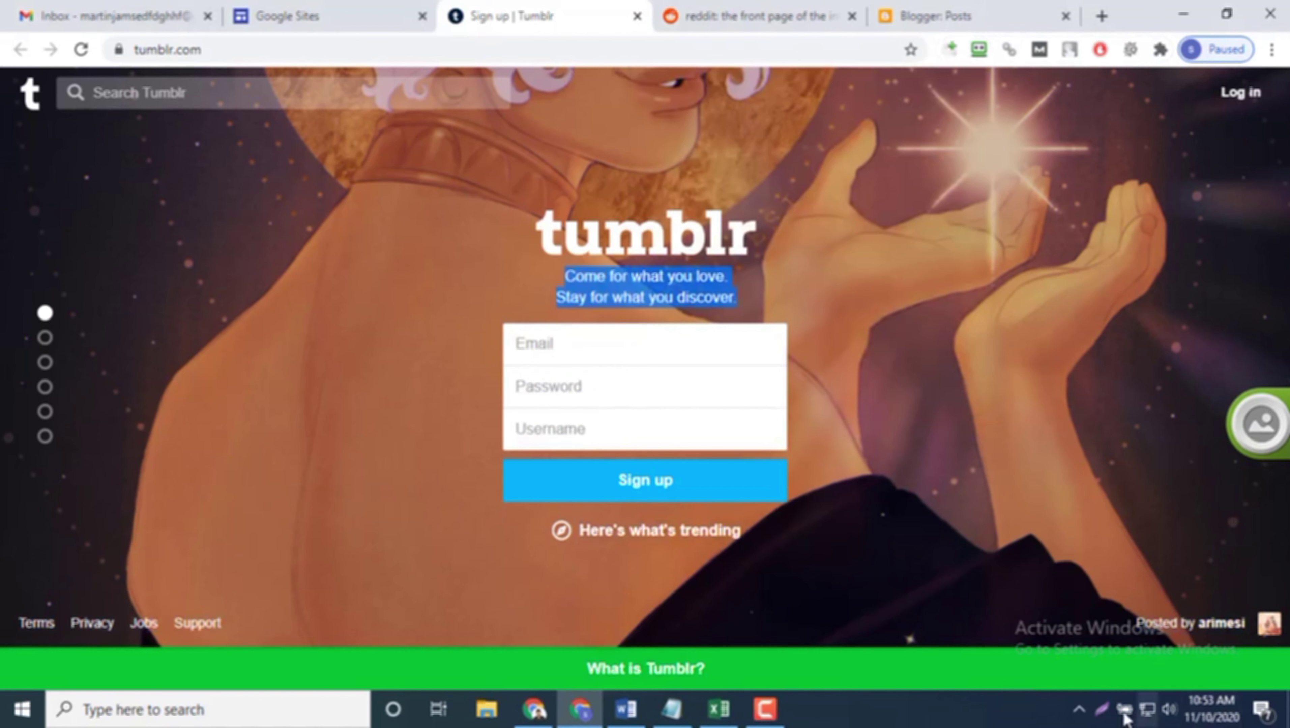
pyautogui.click(1080, 701)
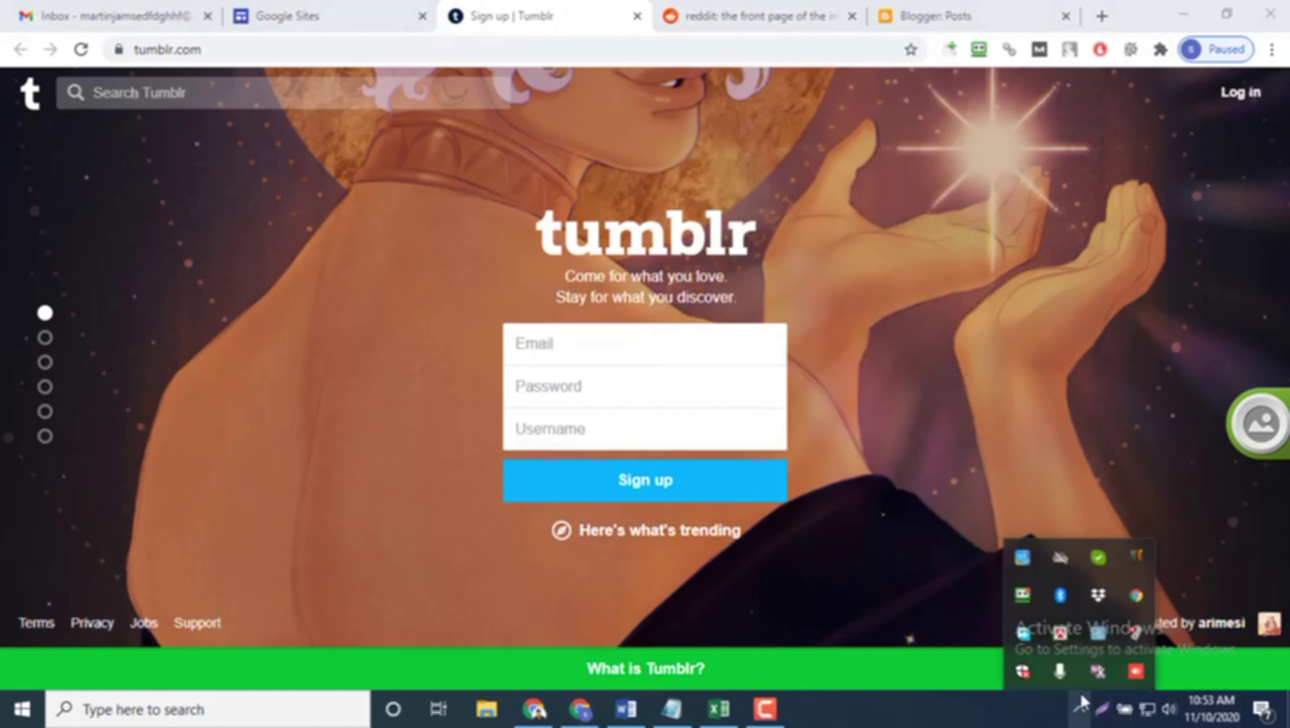
pyautogui.rightClick(1023, 596)
pyautogui.click(1104, 337)
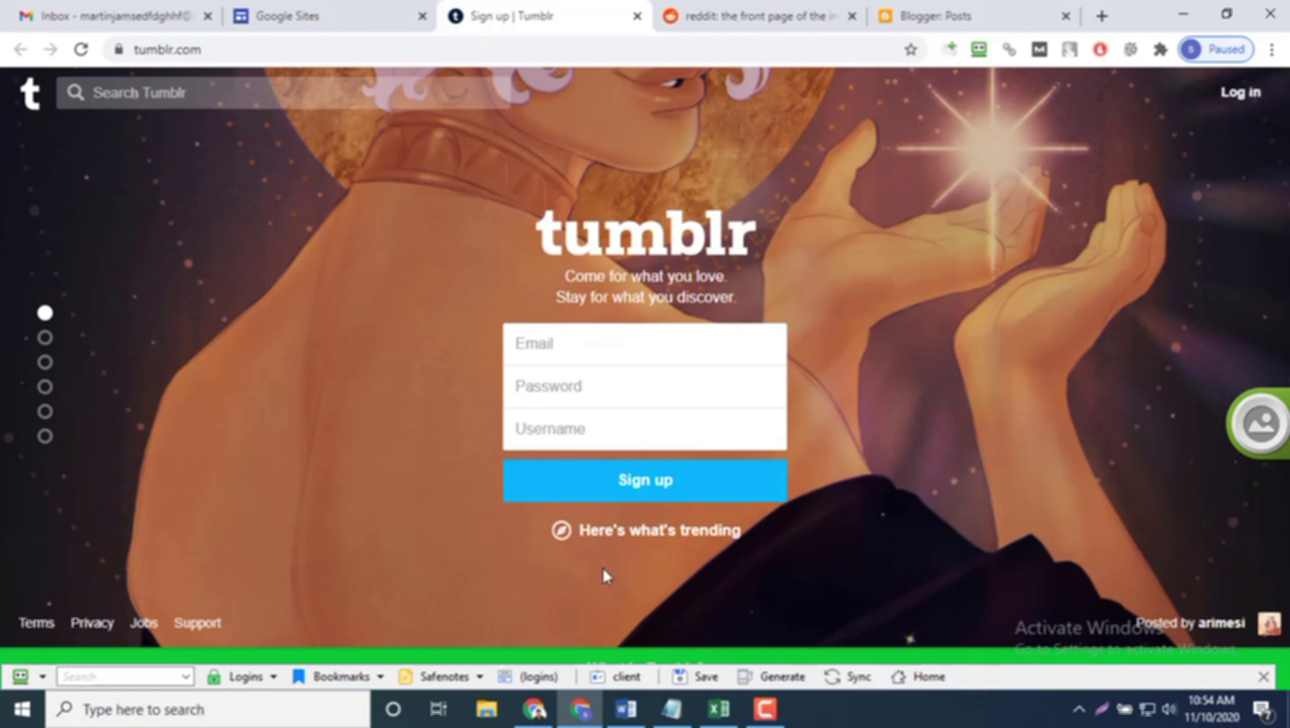
pyautogui.click(583, 344)
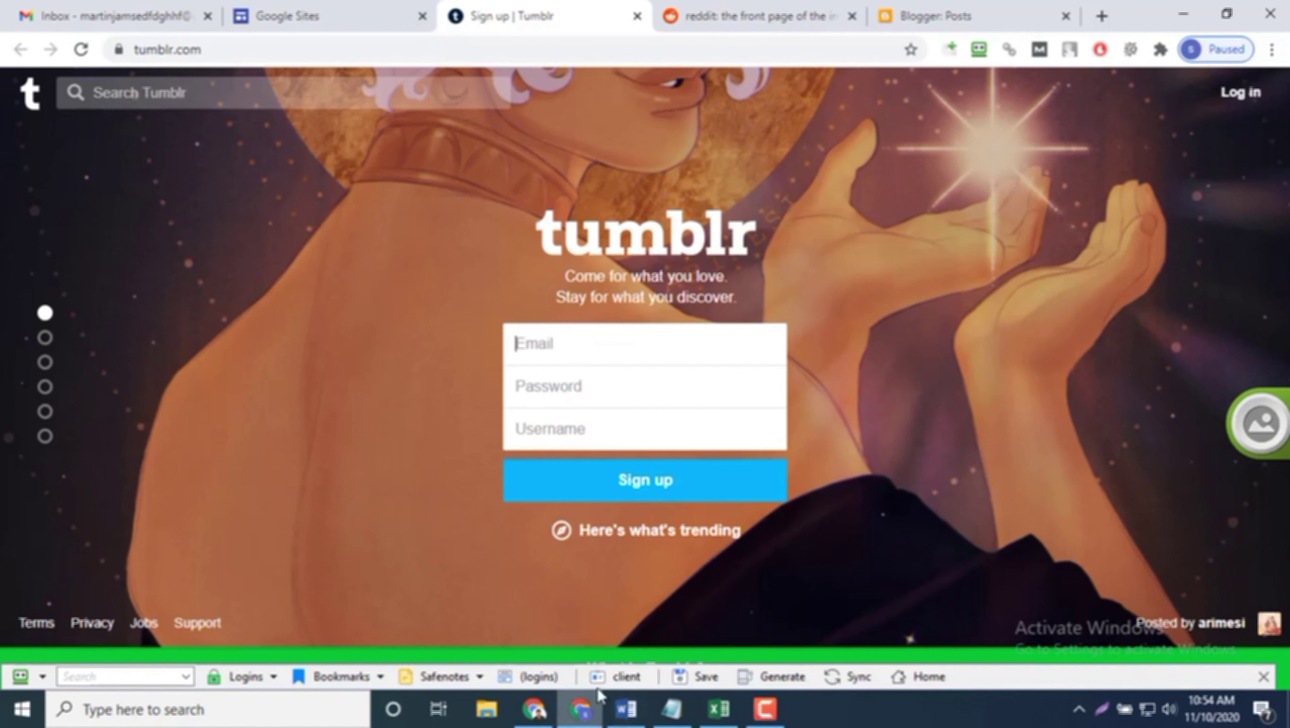
pyautogui.click(618, 685)
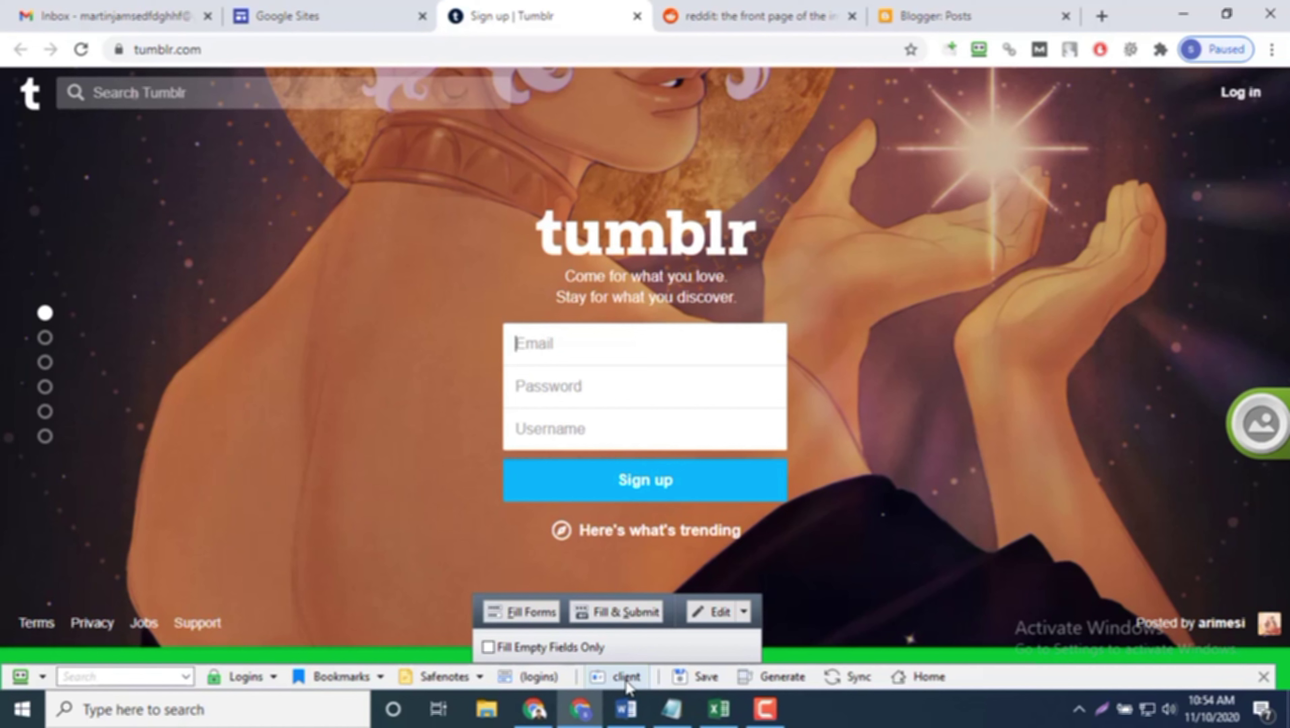
pyautogui.click(628, 686)
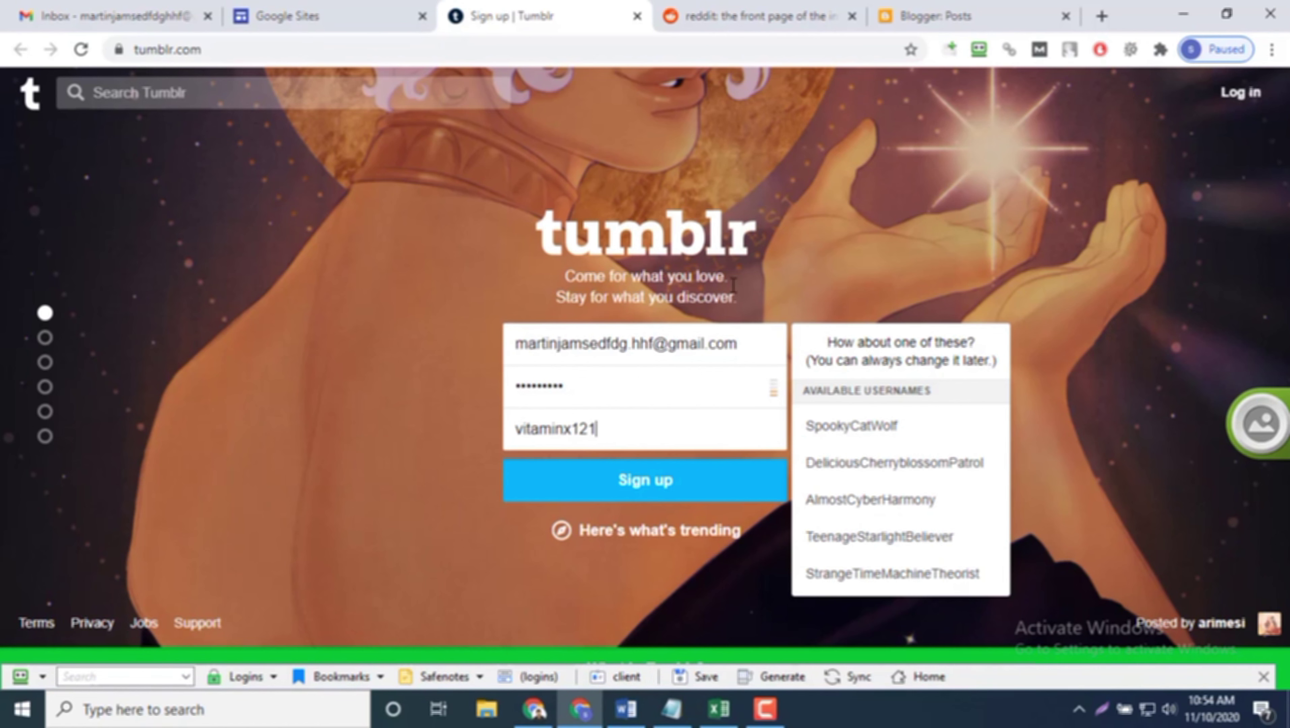
# Step: On the Reddit tab, dismiss the notification prompt, autofill the sign-up email from 'client', and continue
pyautogui.click(719, 18)
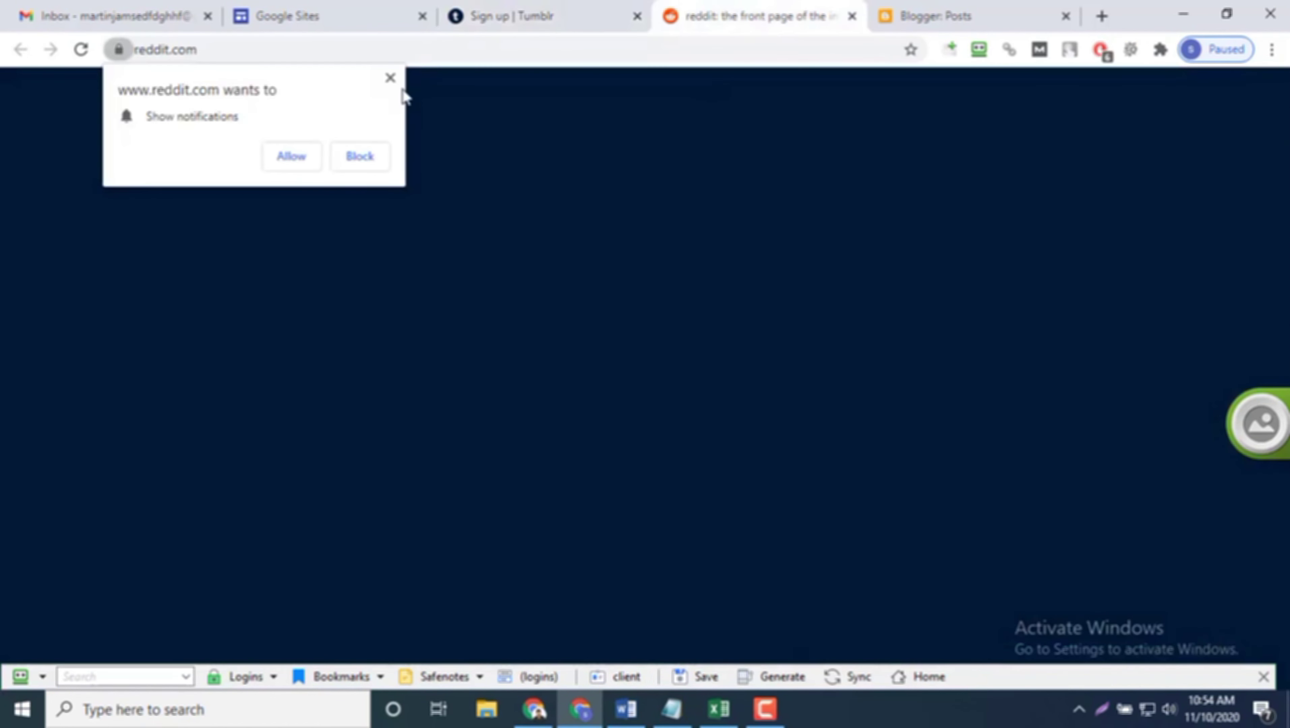
pyautogui.click(390, 78)
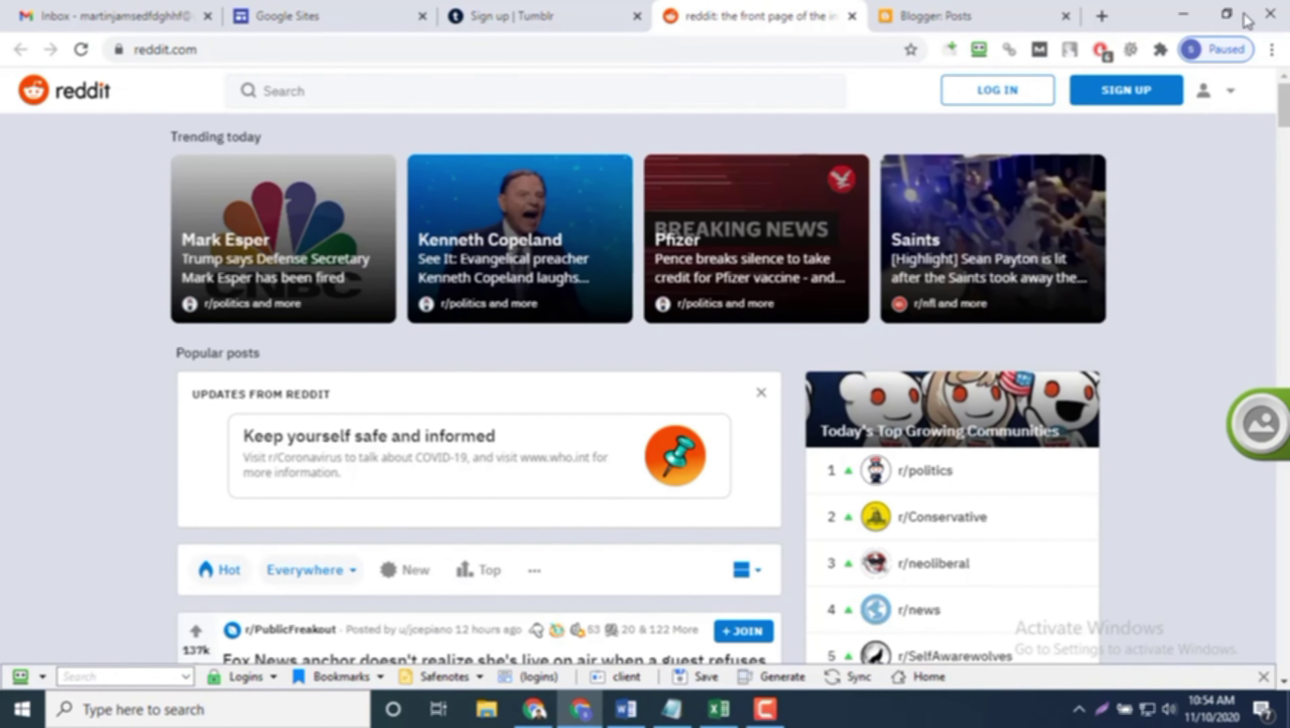
pyautogui.click(1150, 95)
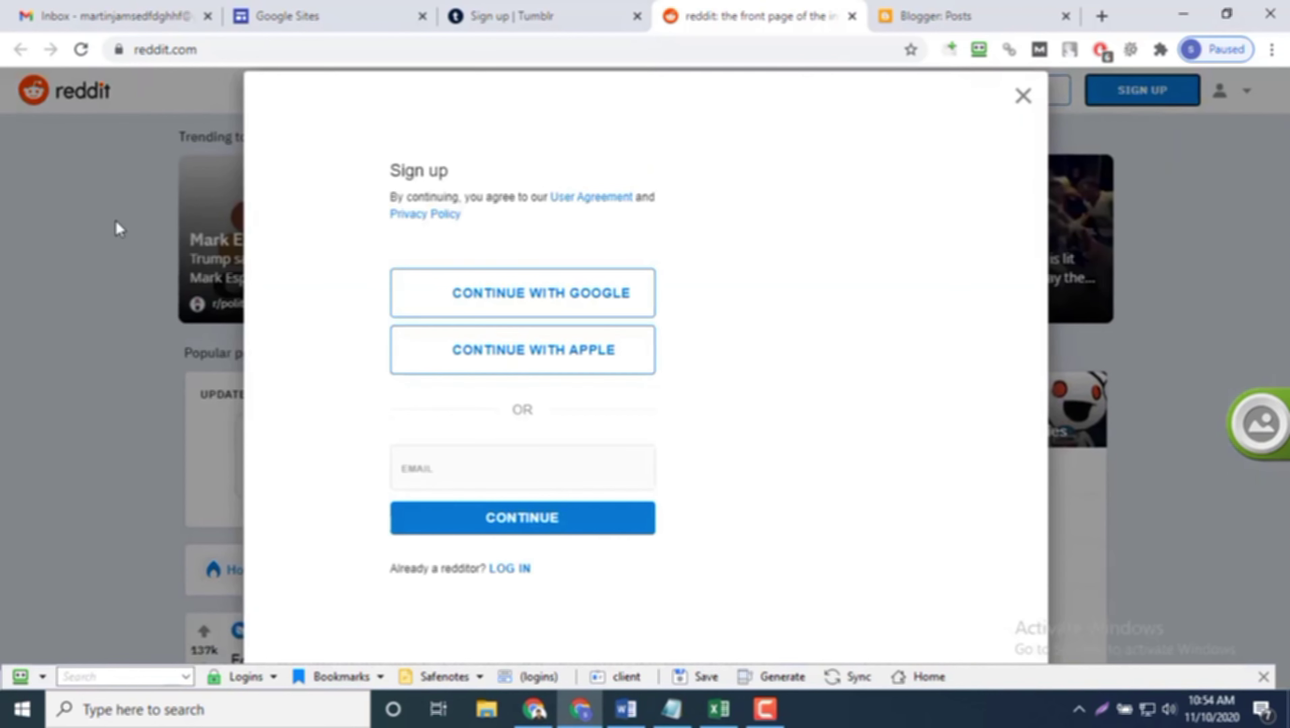
pyautogui.click(500, 453)
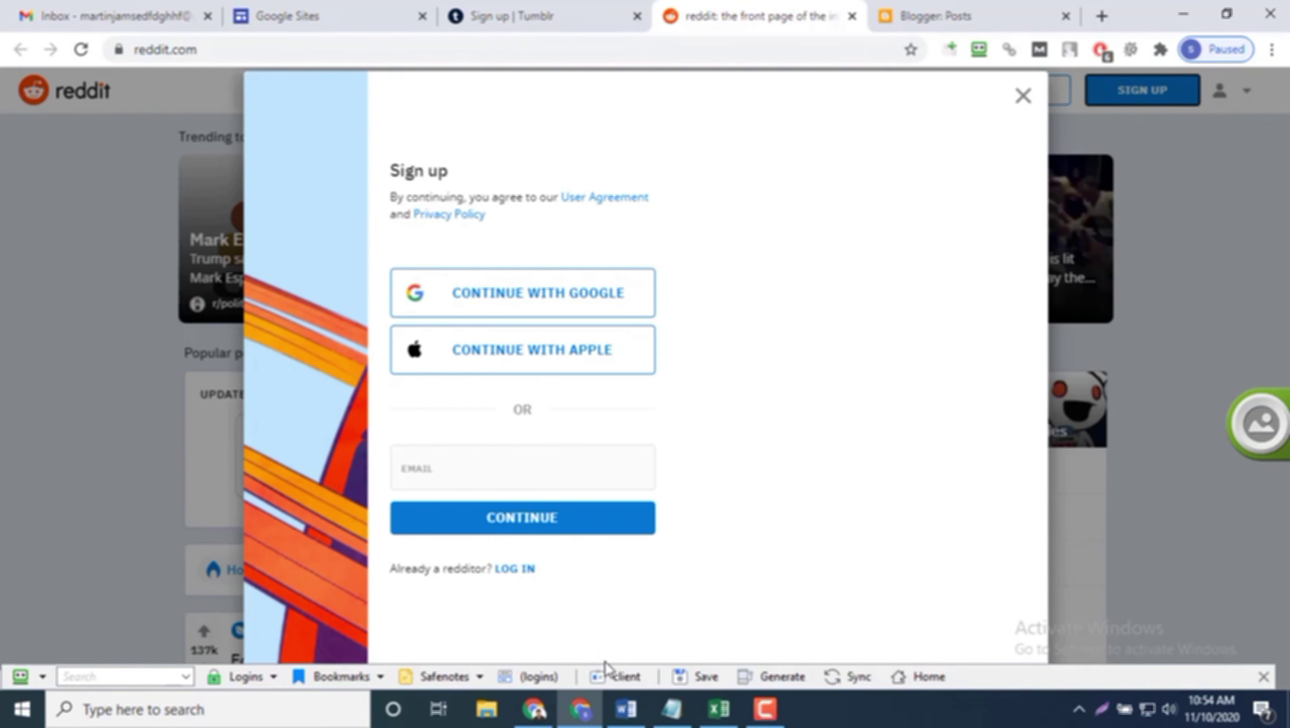
pyautogui.click(609, 674)
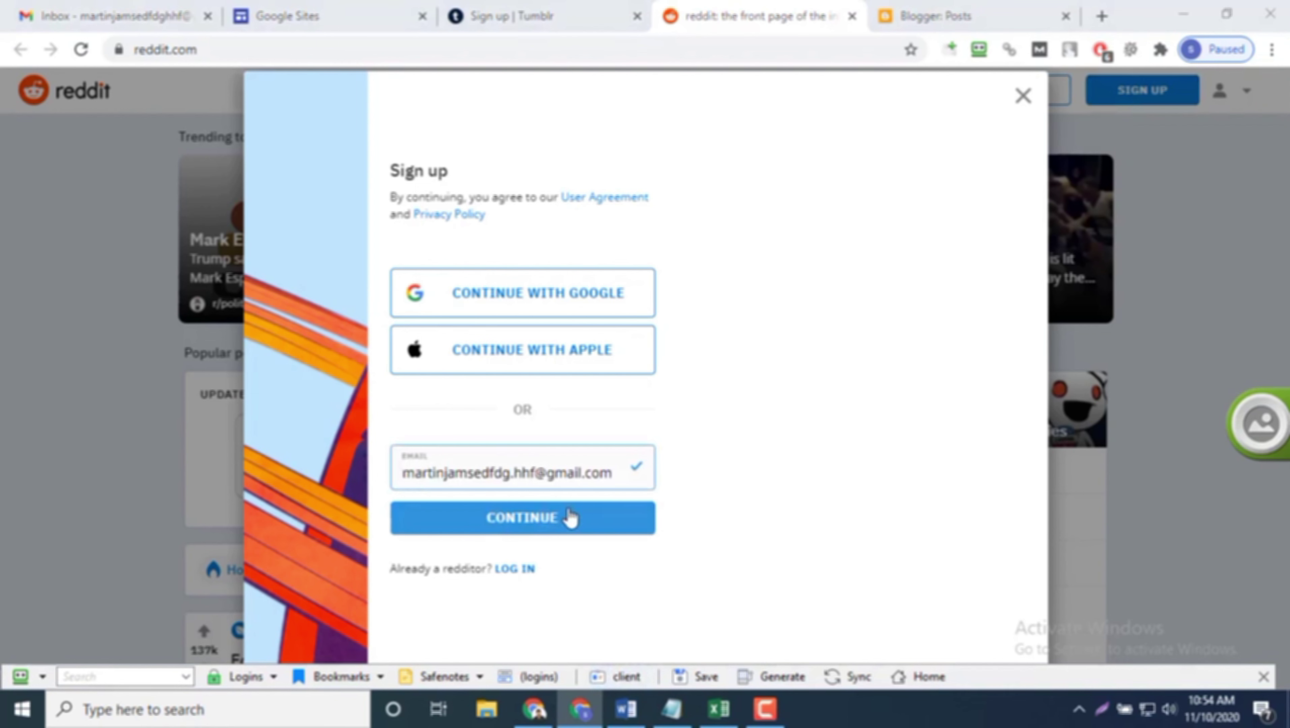
pyautogui.click(553, 523)
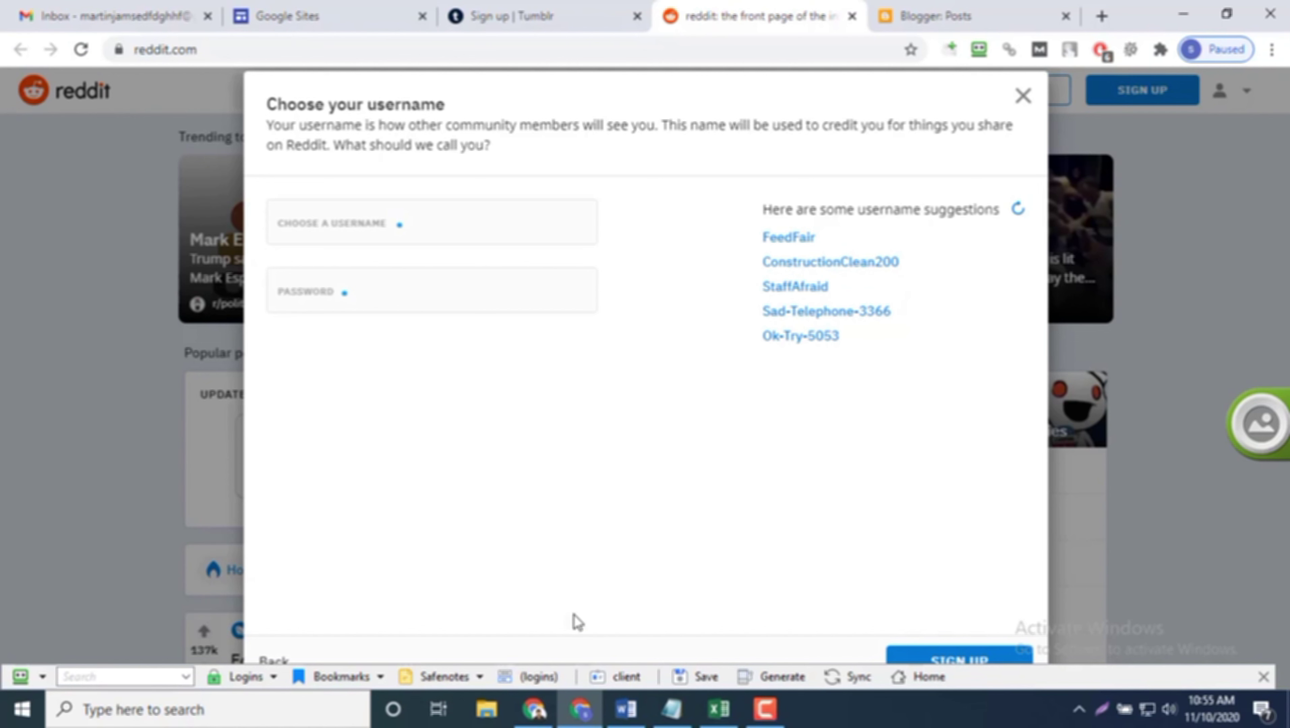
# Step: Fill Reddit's username and password from the 'client' identity and tick the 'I'm not a robot' box
pyautogui.click(538, 682)
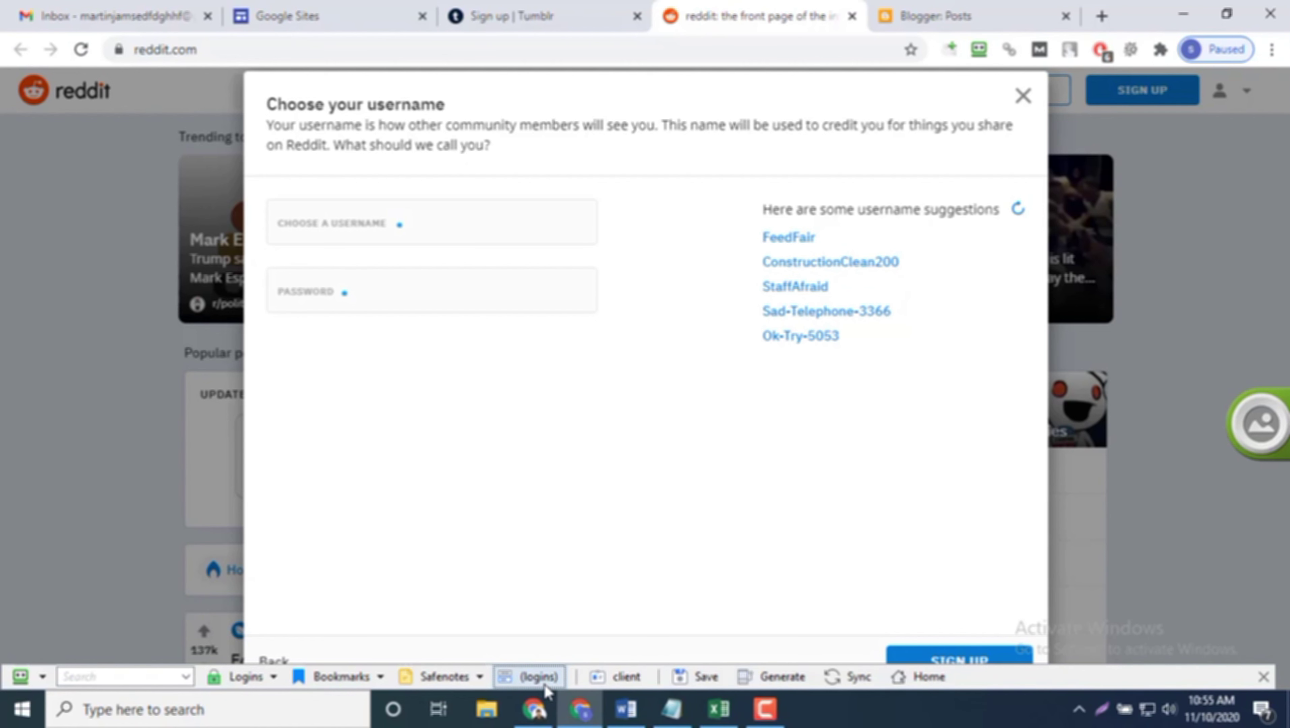
pyautogui.click(607, 679)
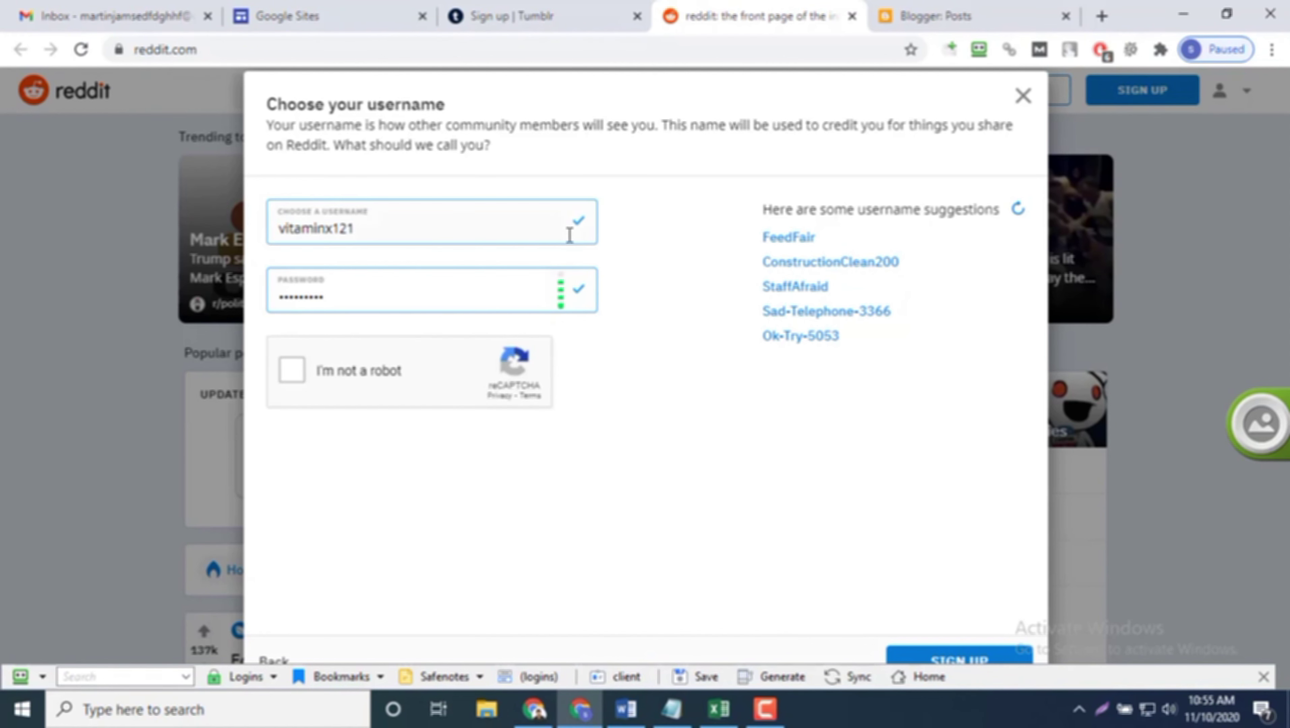
pyautogui.click(355, 371)
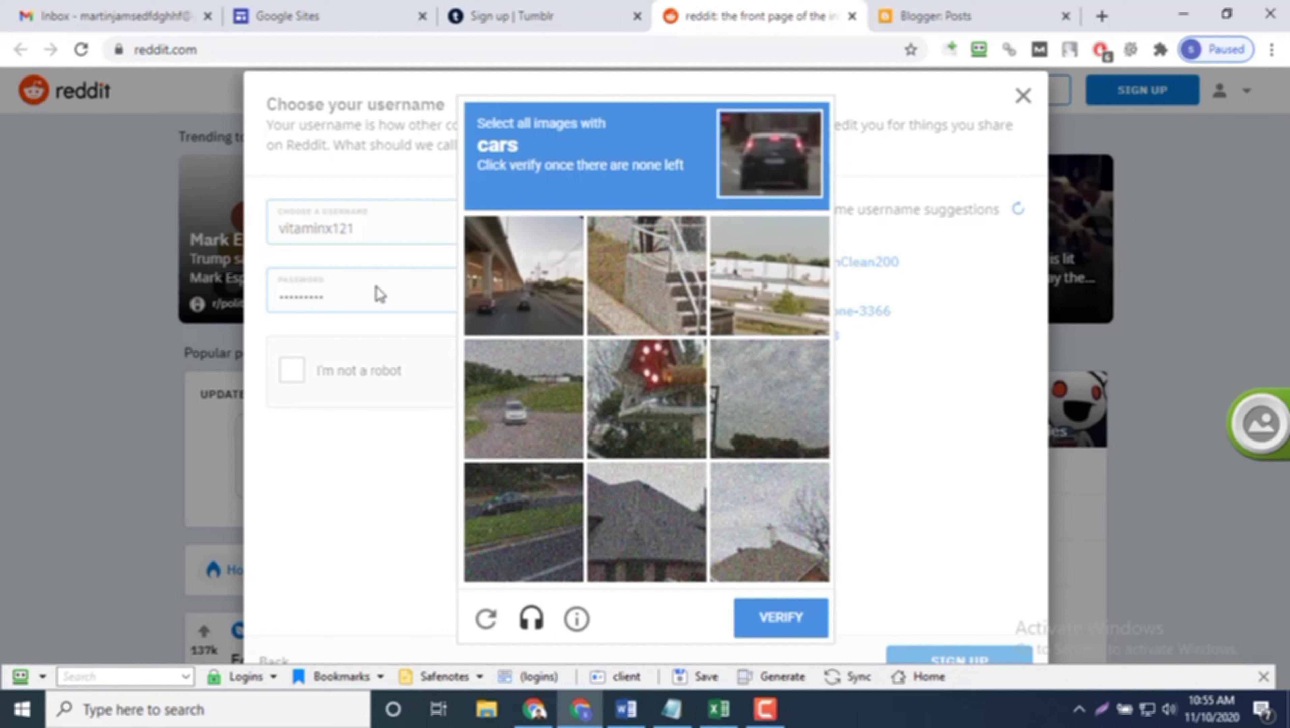
pyautogui.click(630, 678)
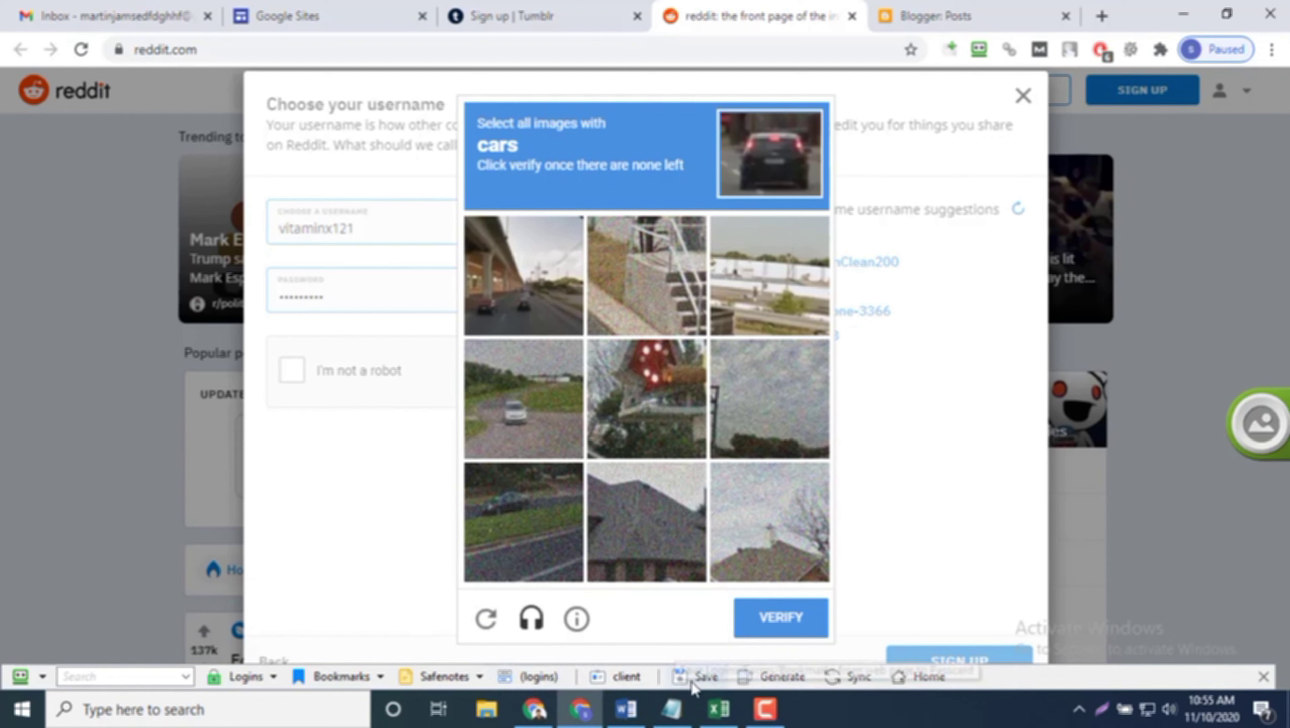
pyautogui.click(762, 711)
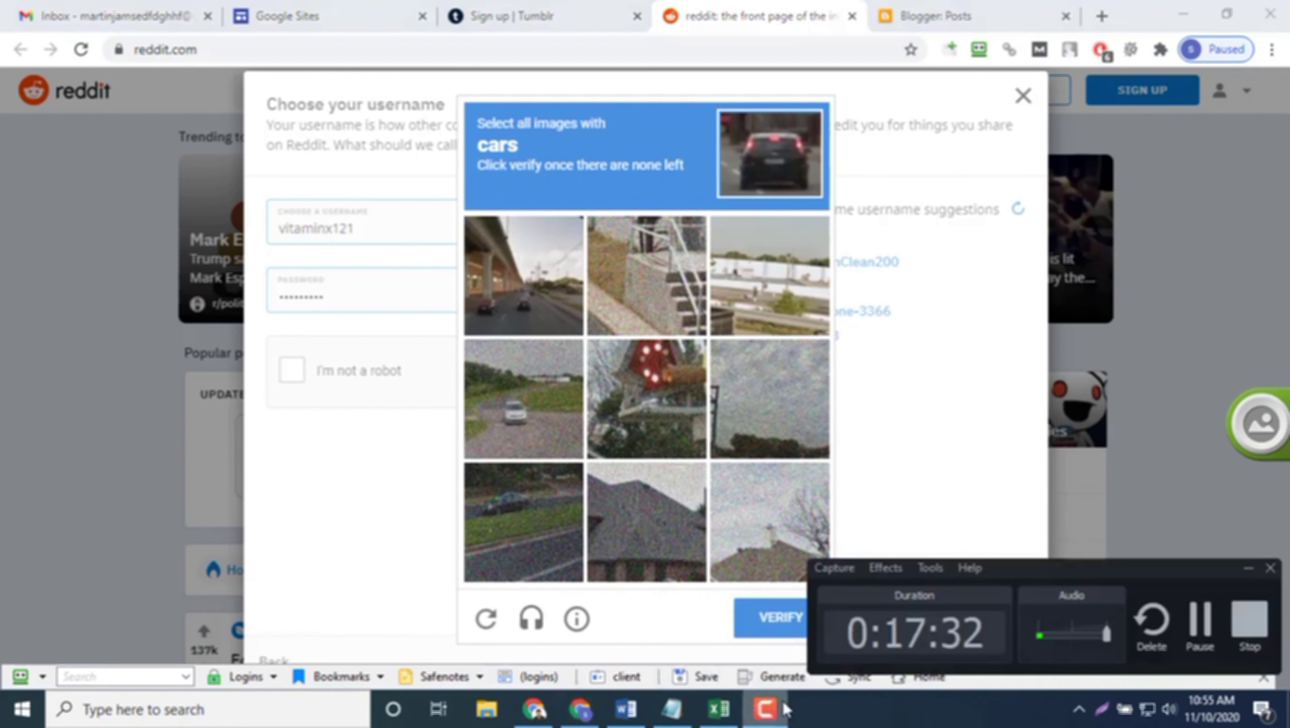
pyautogui.click(762, 711)
pyautogui.click(1079, 711)
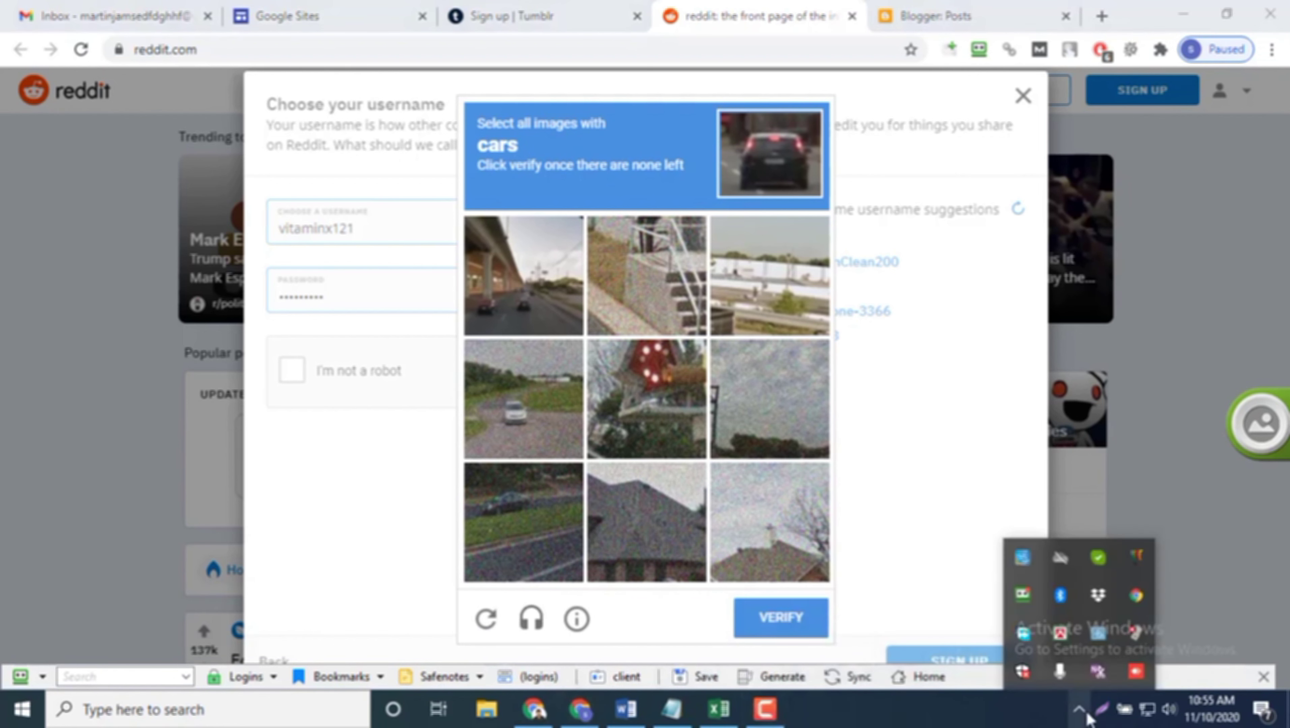
pyautogui.rightClick(1028, 598)
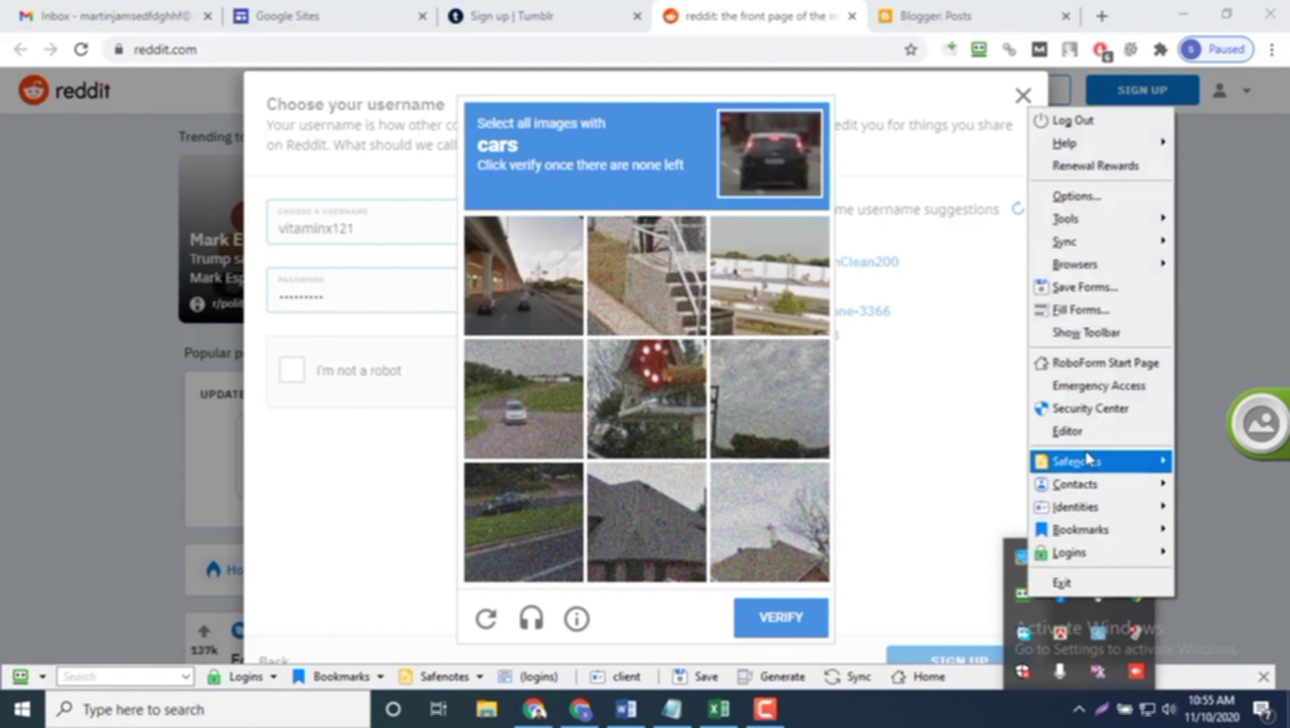
pyautogui.click(1081, 440)
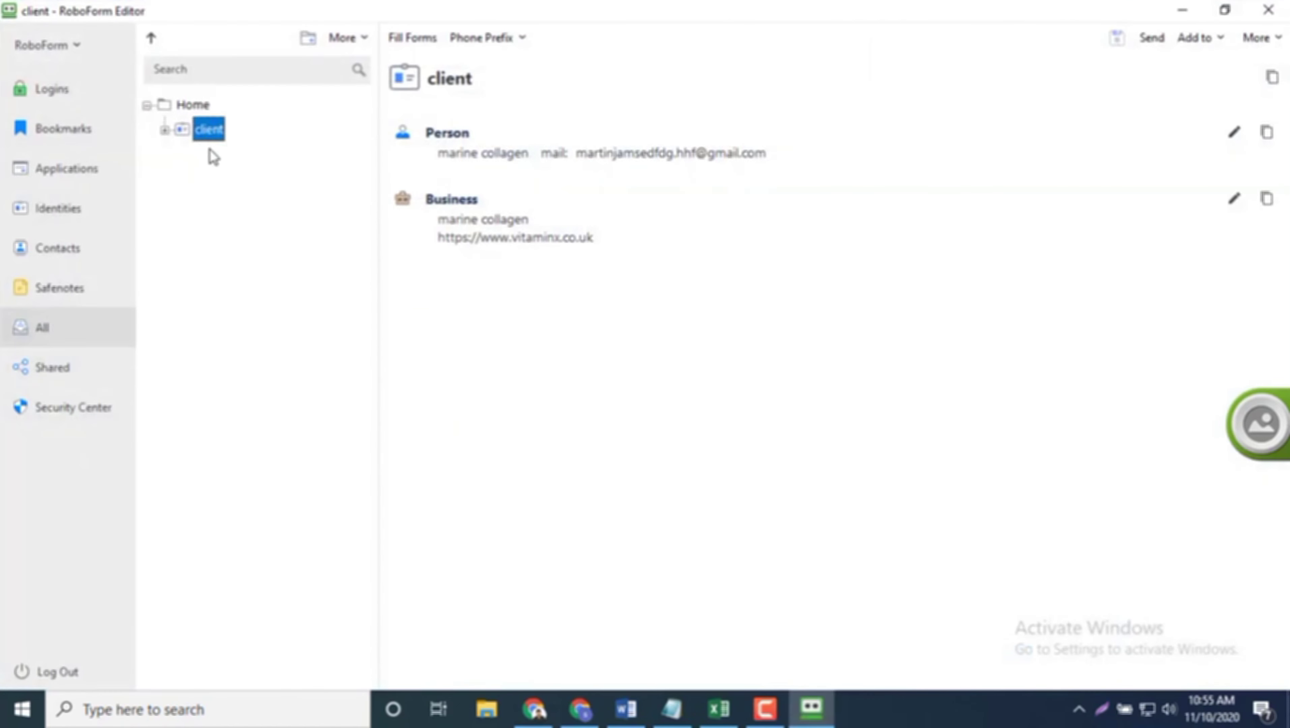
pyautogui.click(1235, 133)
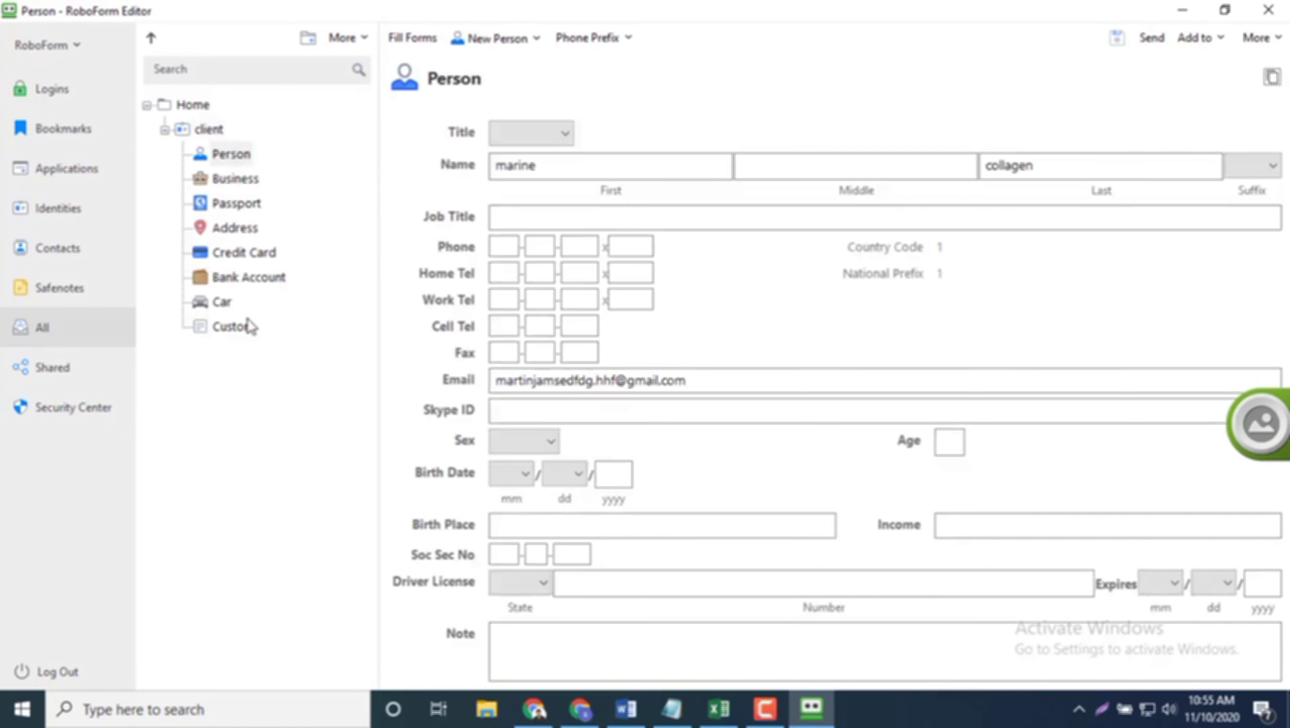
pyautogui.click(250, 328)
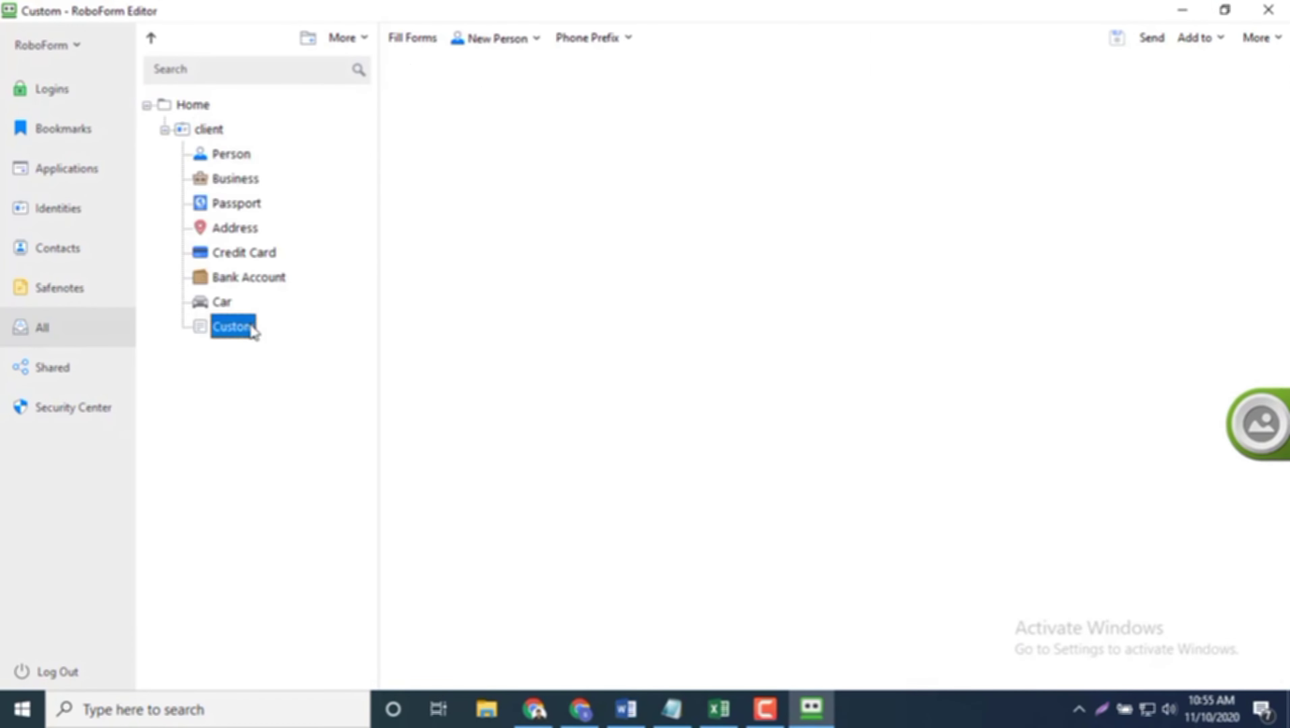
pyautogui.click(480, 229)
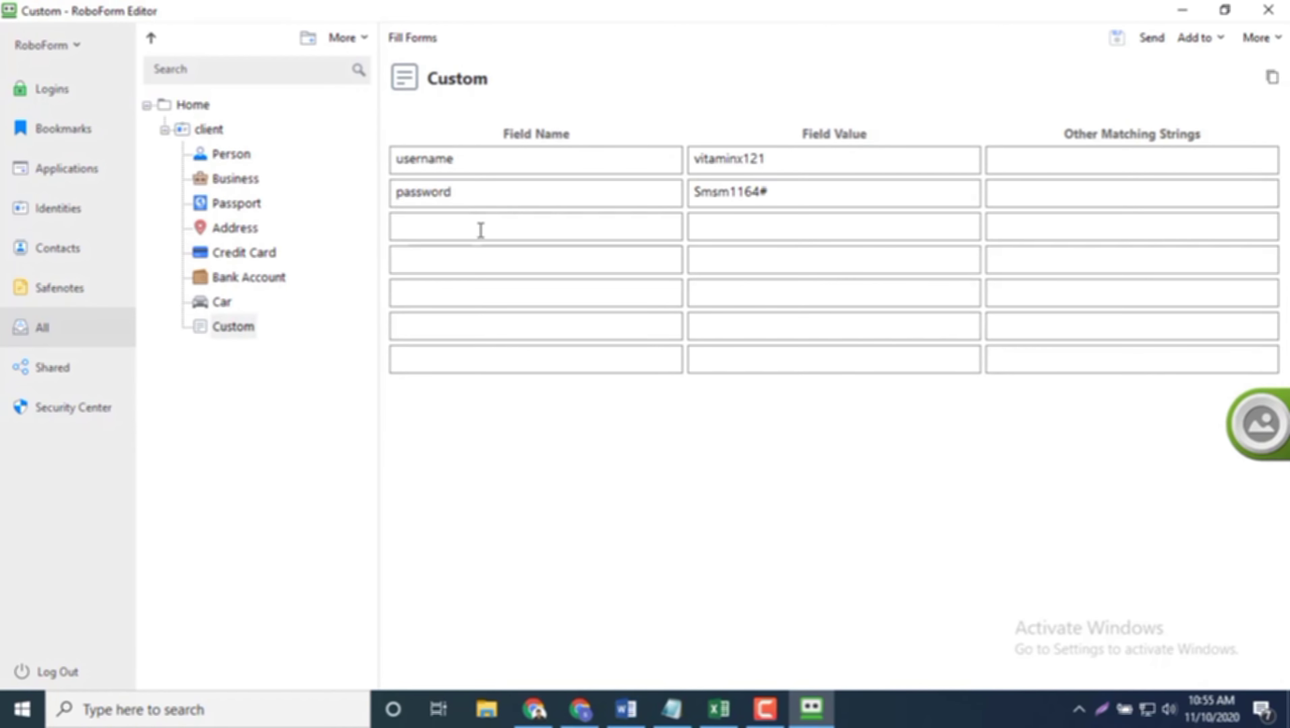
pyautogui.write('phone')
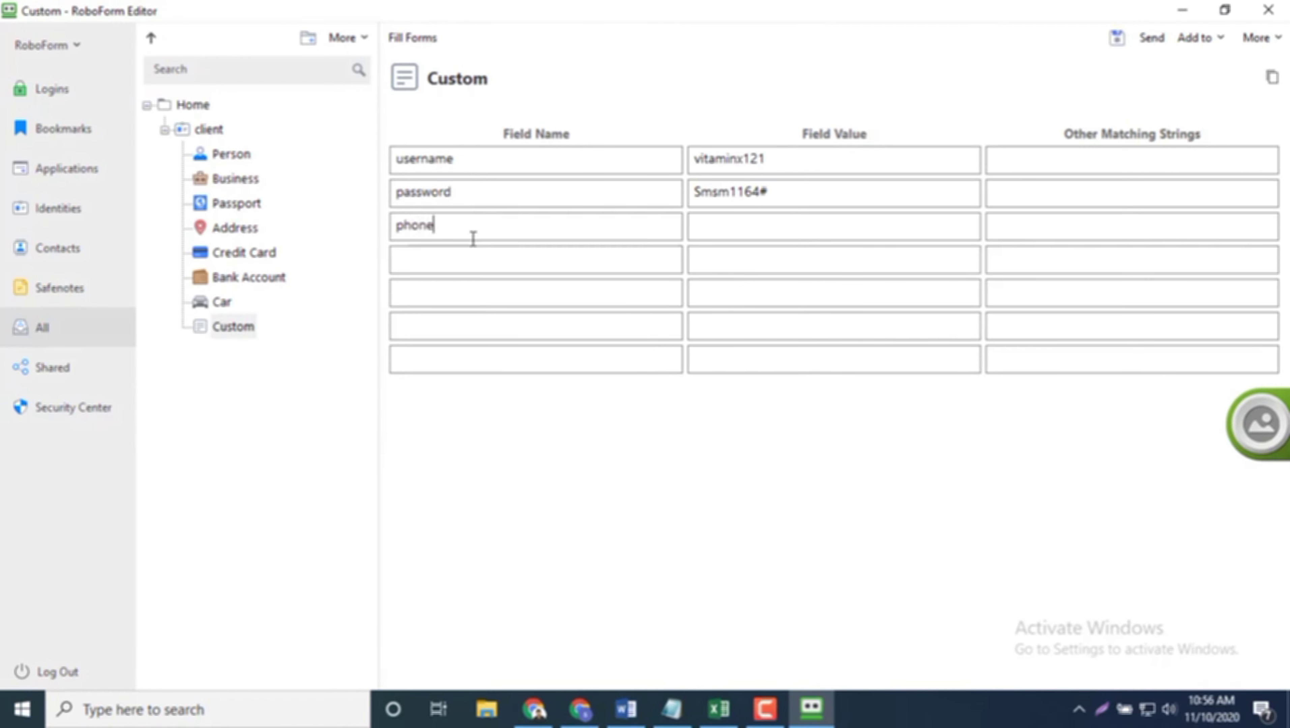
pyautogui.click(745, 220)
pyautogui.write('51')
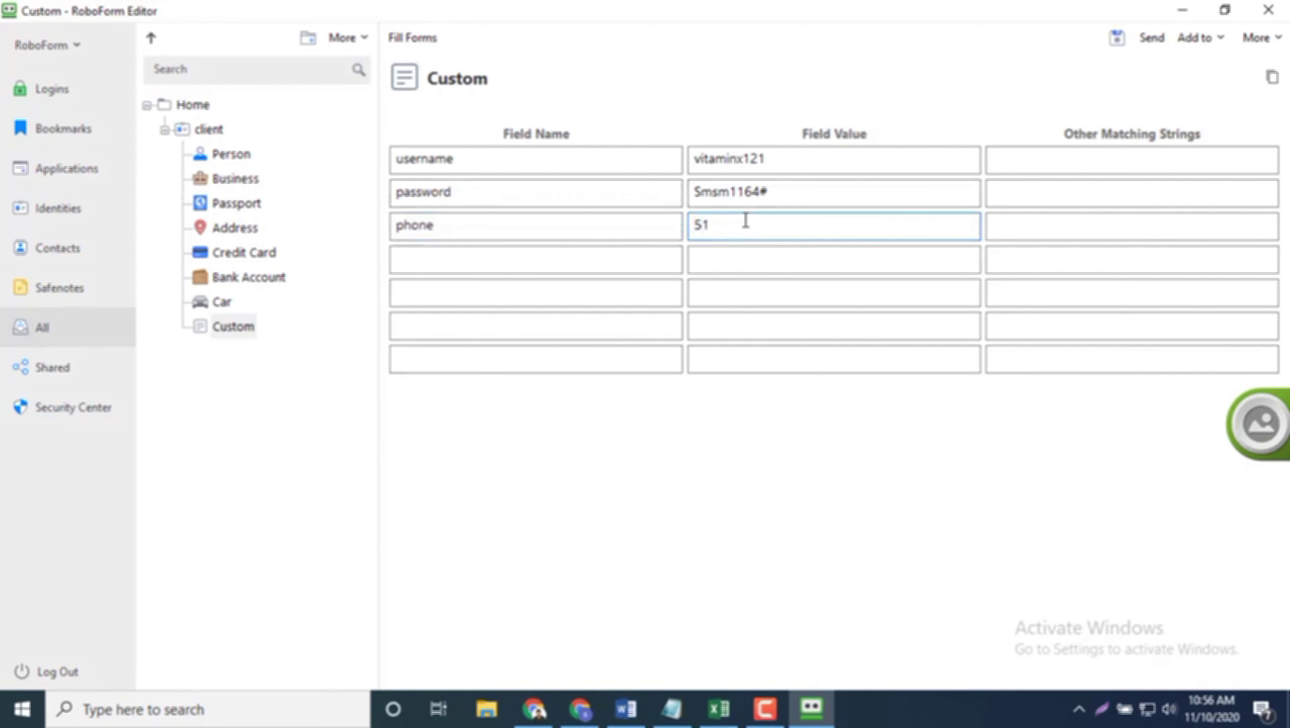
pyautogui.click(598, 253)
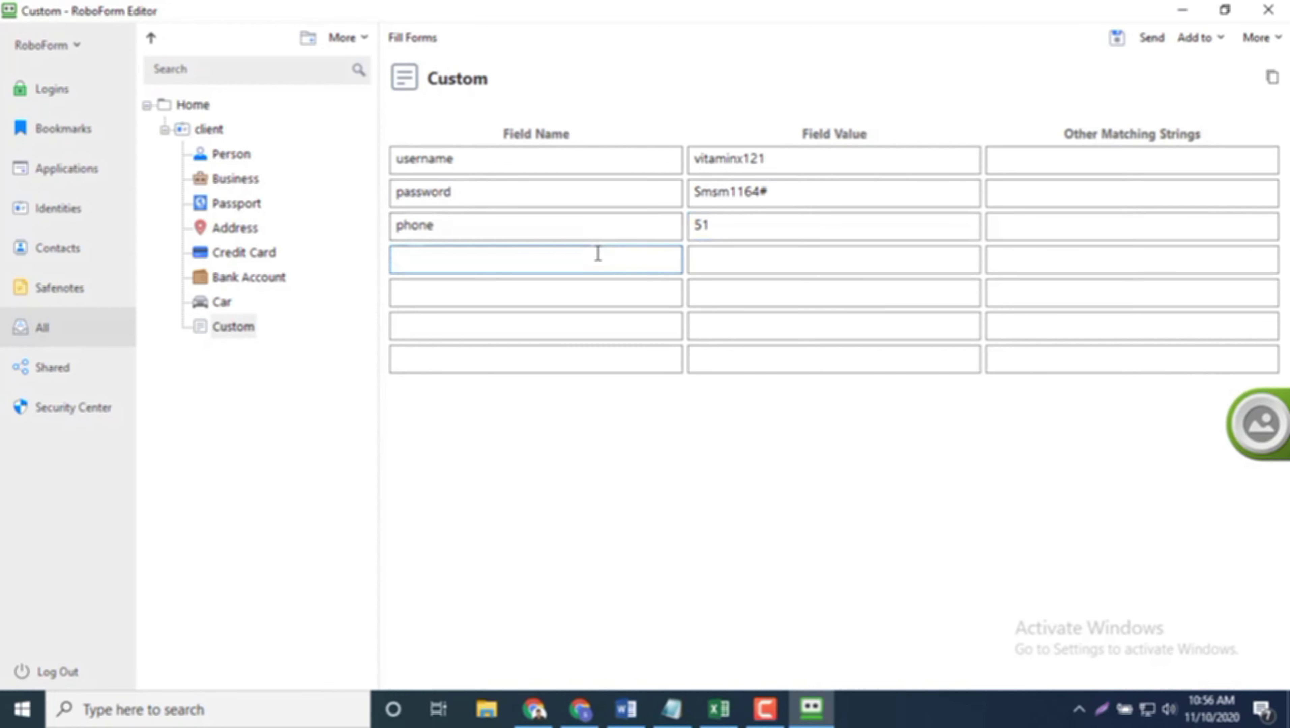
pyautogui.write('description')
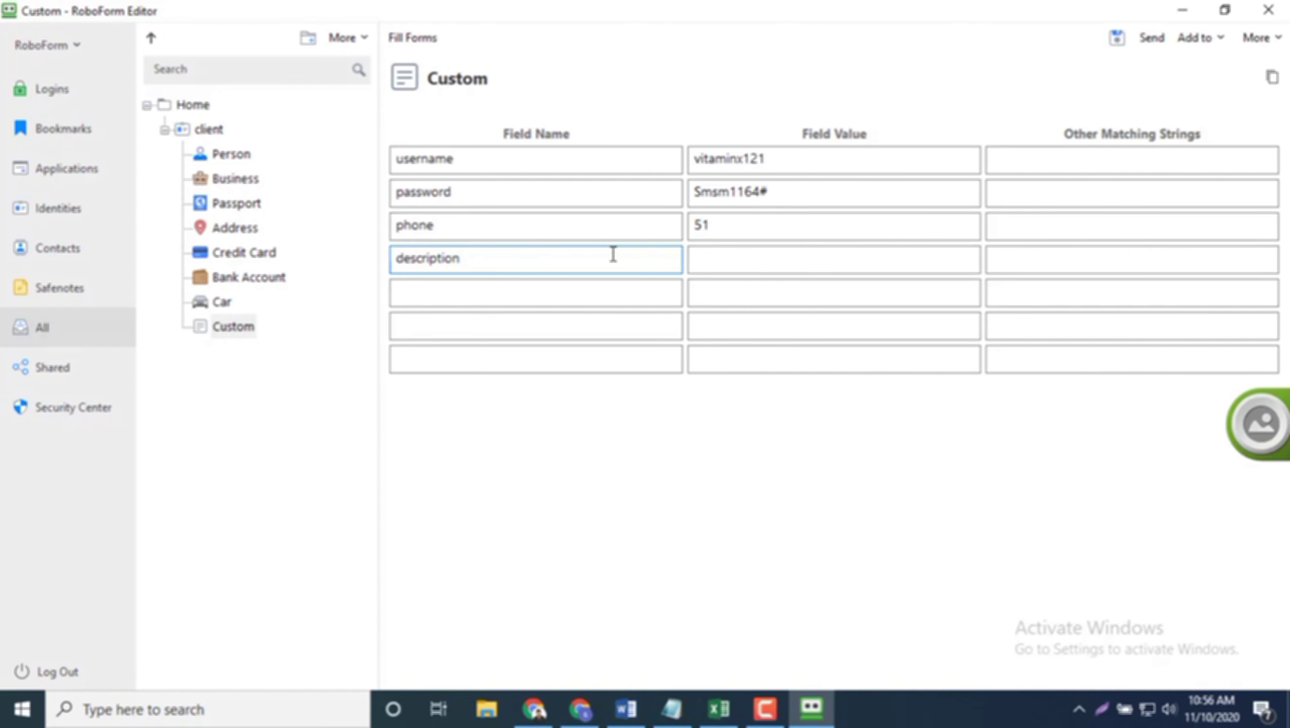
pyautogui.click(723, 262)
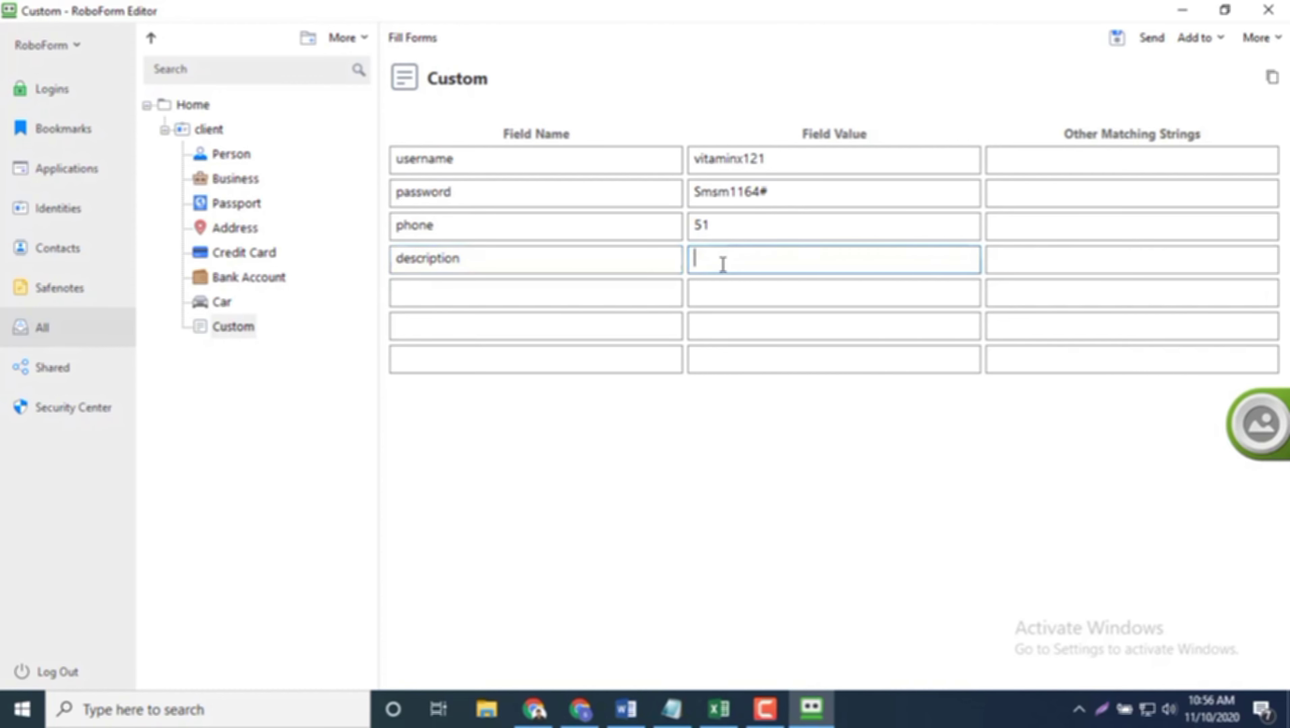
pyautogui.click(540, 265)
pyautogui.click(515, 292)
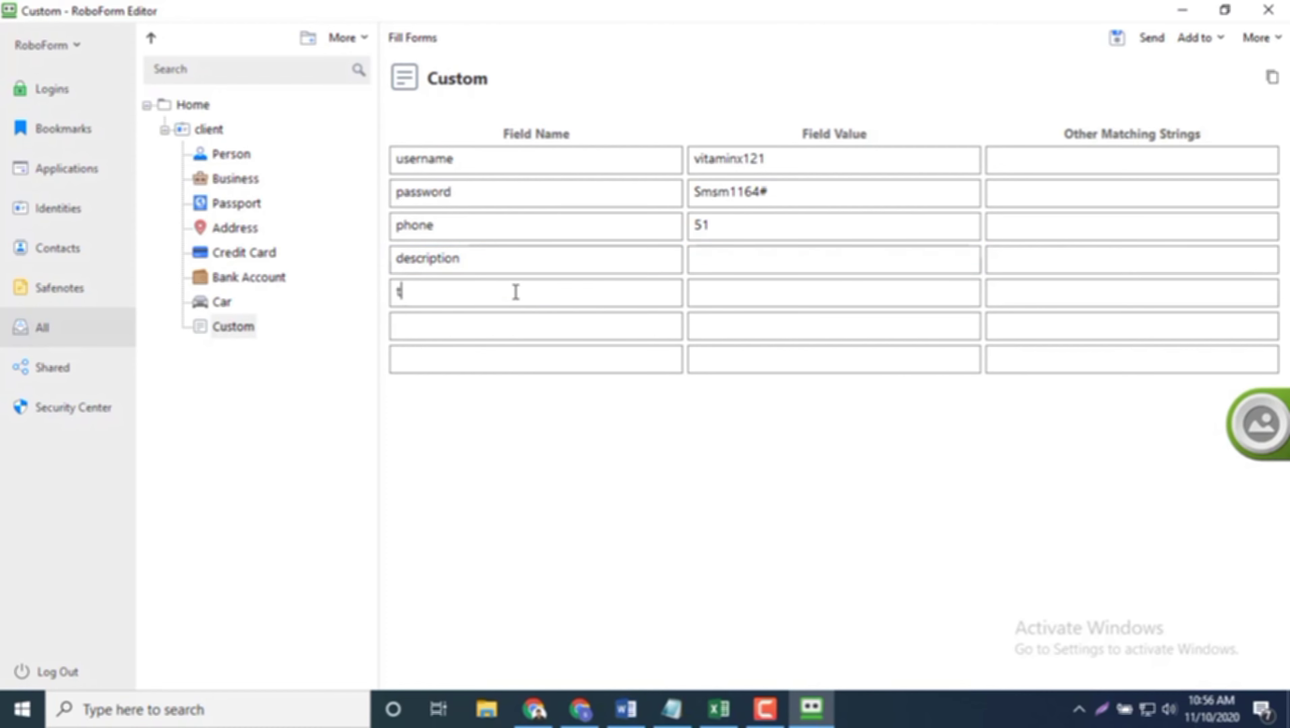
pyautogui.click(771, 302)
pyautogui.moveTo(484, 300); pyautogui.dragTo(184, 298)
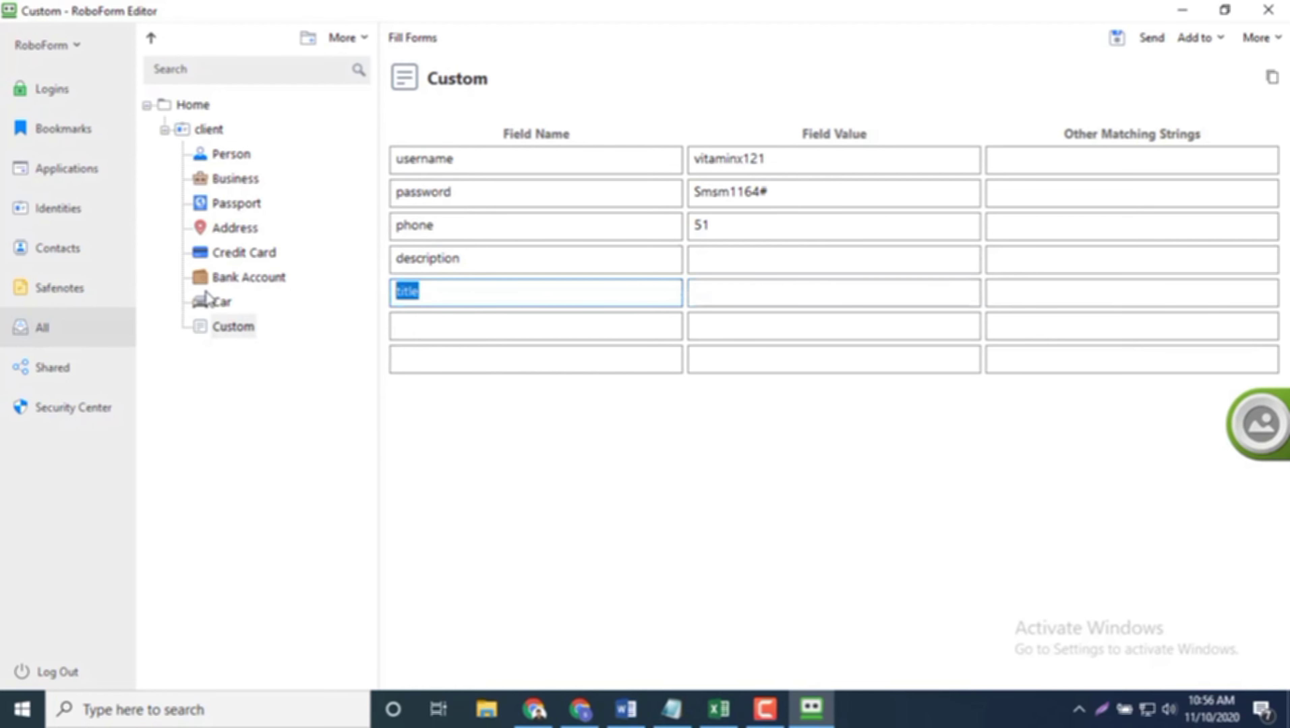
pyautogui.press('BackSpace')
pyautogui.moveTo(502, 250); pyautogui.dragTo(380, 257)
pyautogui.press('BackSpace')
pyautogui.moveTo(492, 226); pyautogui.dragTo(354, 226)
pyautogui.press('BackSpace')
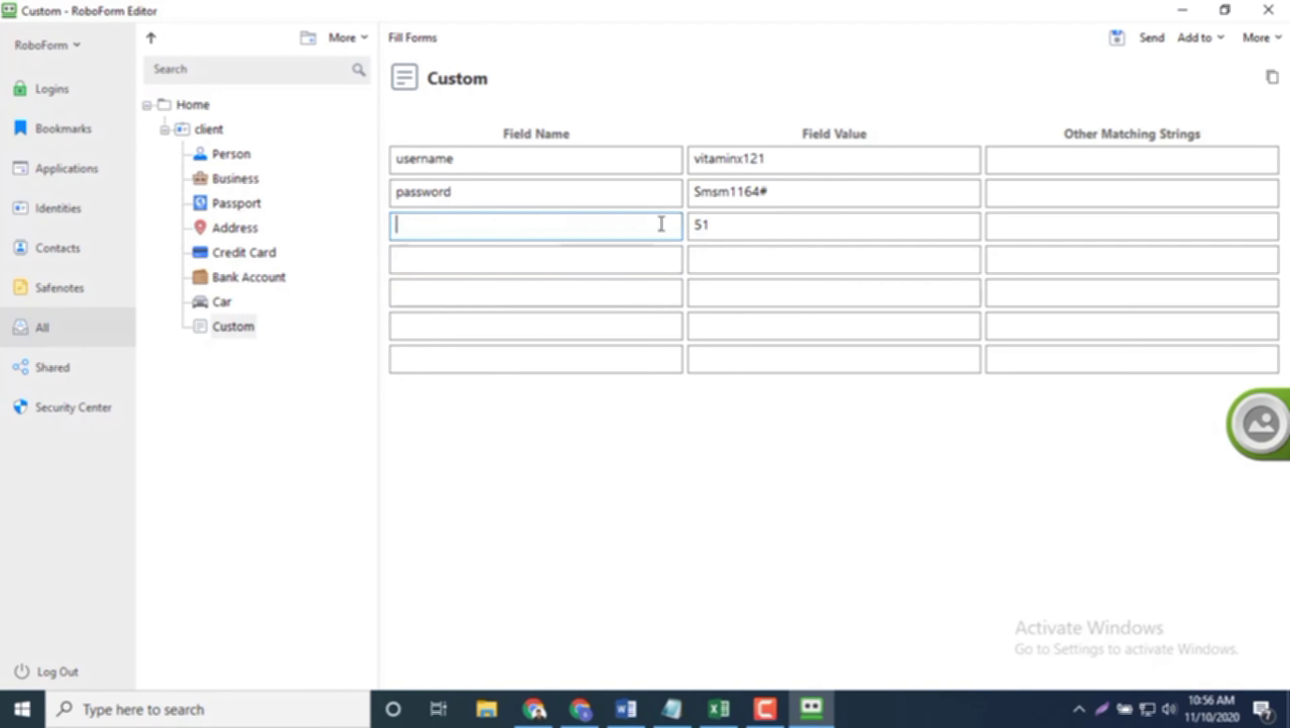
pyautogui.moveTo(690, 225); pyautogui.dragTo(887, 152)
pyautogui.press('BackSpace')
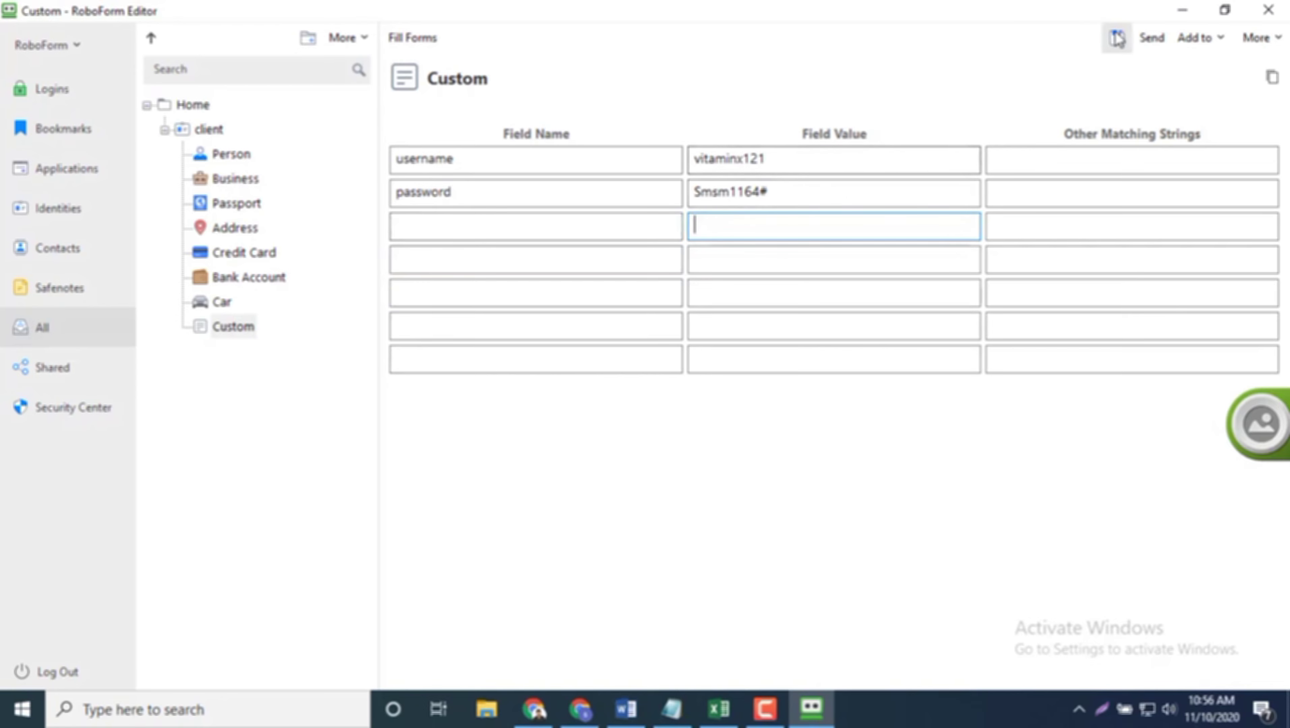
pyautogui.click(1261, 9)
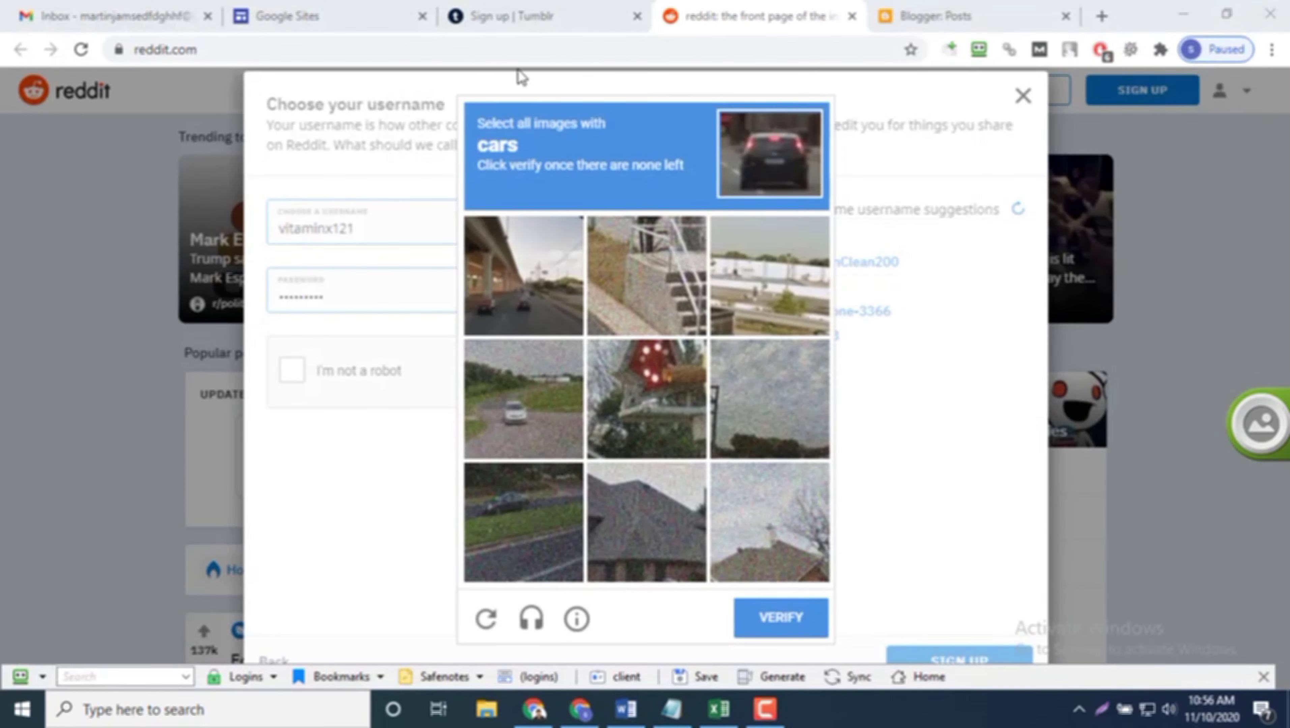